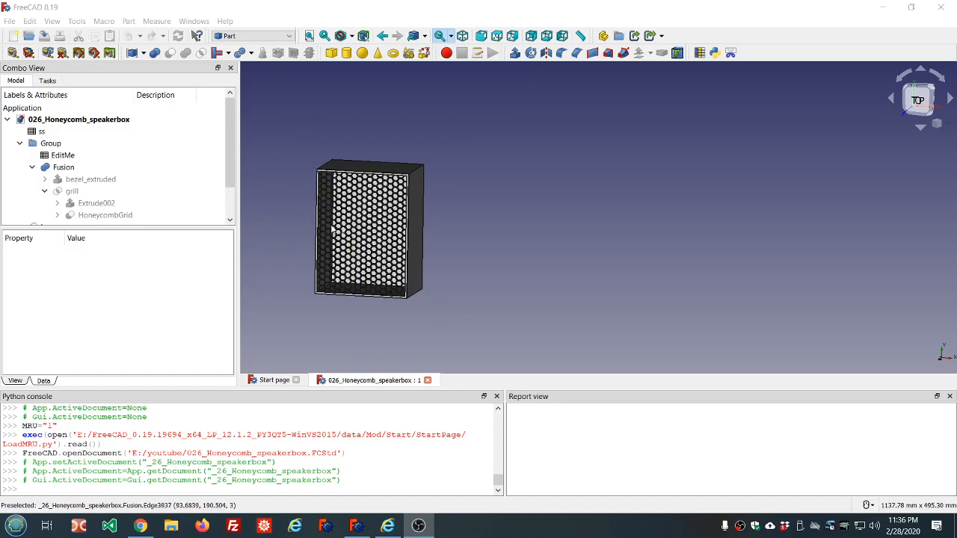
# Step: Orbit and zoom around the honeycomb speaker box model to inspect the grill and box
pyautogui.scroll(4, 331, 229)
pyautogui.scroll(-3, 331, 229)
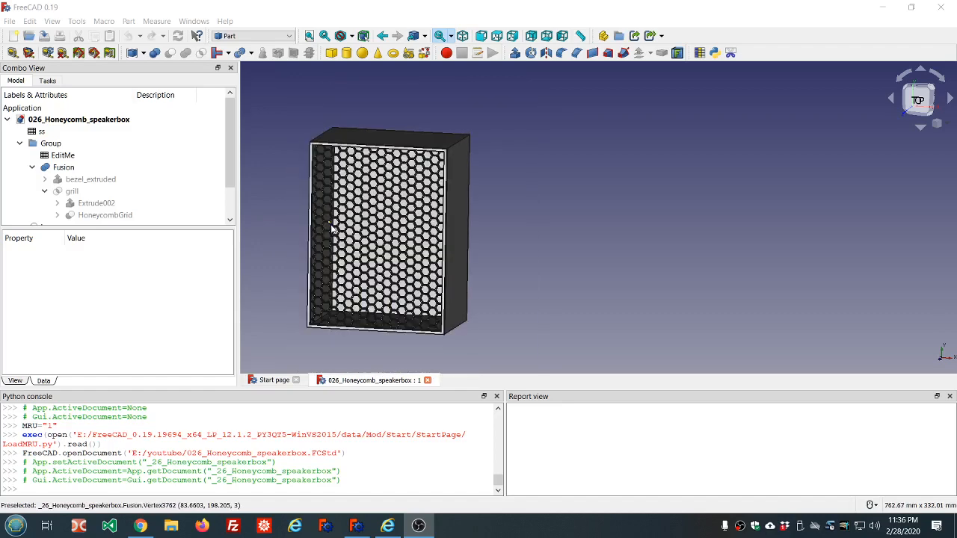
pyautogui.moveTo(331, 230); pyautogui.dragTo(376, 205, button='middle')
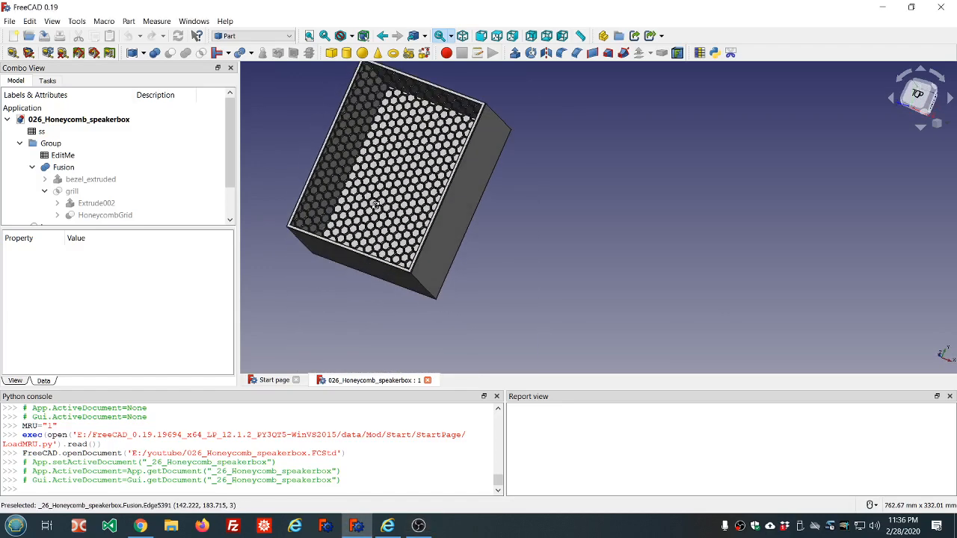
pyautogui.scroll(-3, 376, 204)
pyautogui.scroll(5, 392, 163)
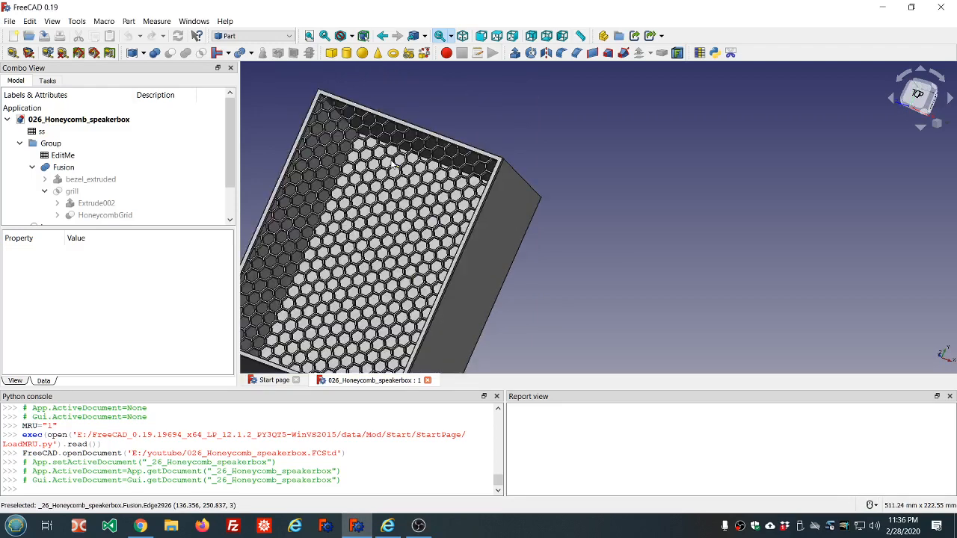
pyautogui.scroll(-1, 398, 160)
pyautogui.moveTo(398, 158); pyautogui.dragTo(449, 186, button='middle')
pyautogui.scroll(-8, 395, 140)
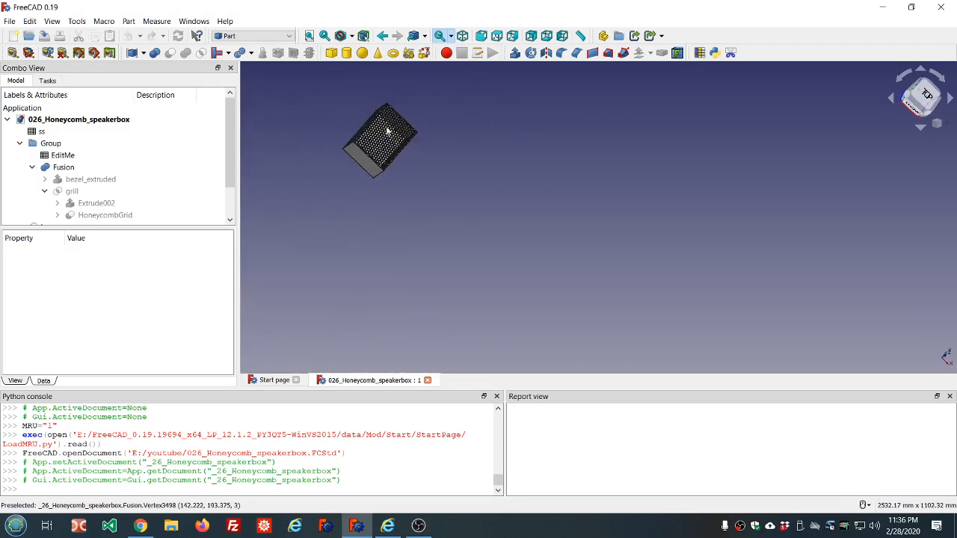
pyautogui.moveTo(387, 132); pyautogui.dragTo(273, 70, button='middle')
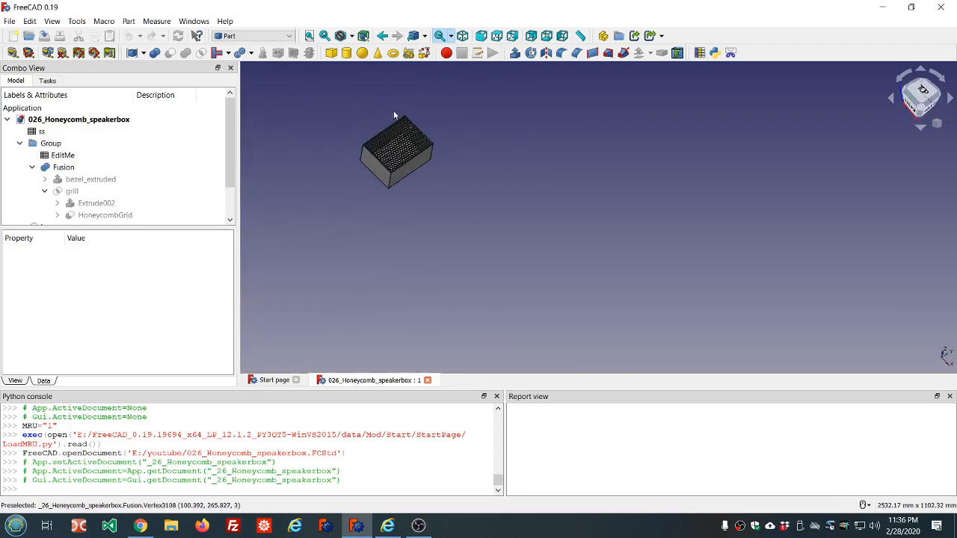
pyautogui.scroll(4, 411, 151)
pyautogui.moveTo(438, 149); pyautogui.dragTo(386, 128, button='middle')
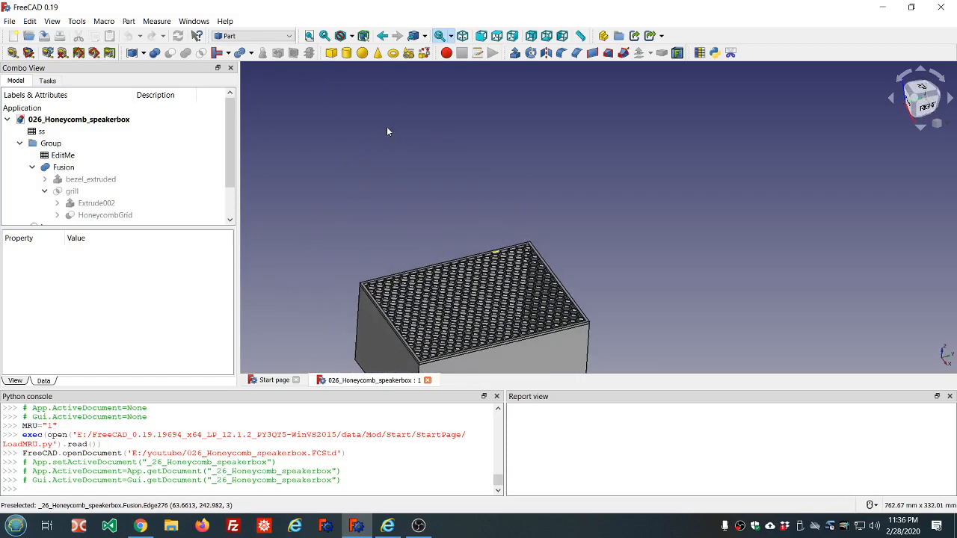
pyautogui.scroll(-3, 387, 128)
pyautogui.scroll(4, 431, 192)
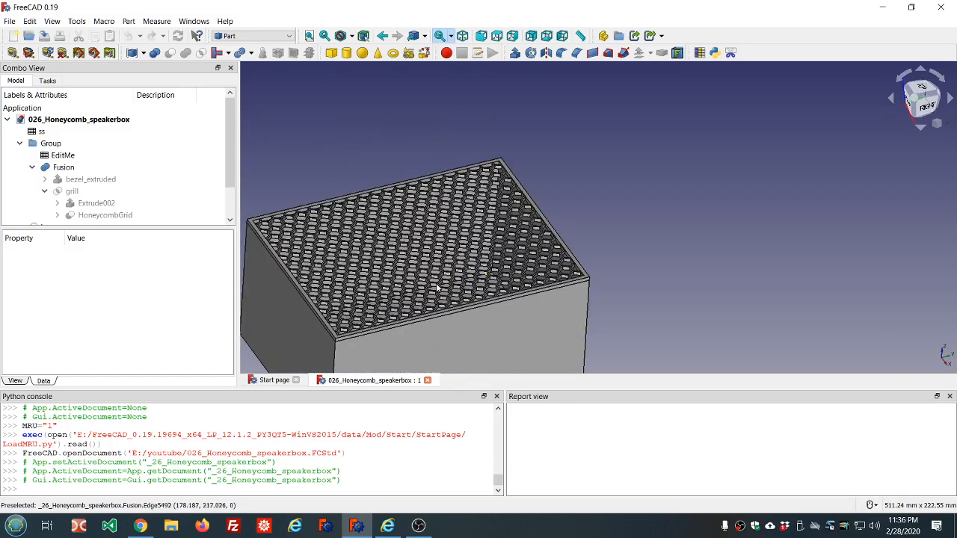
pyautogui.scroll(-2, 430, 258)
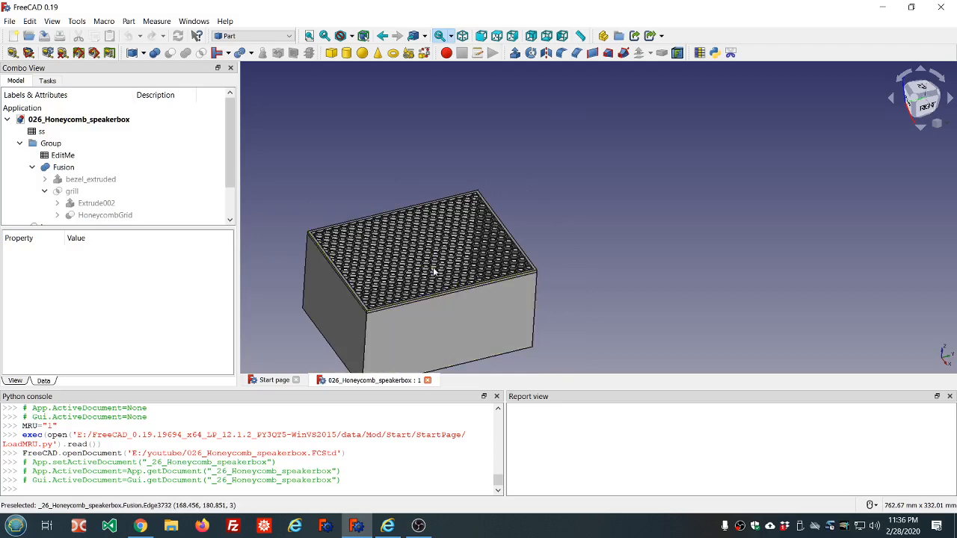
pyautogui.scroll(-2, 433, 273)
pyautogui.scroll(2, 442, 311)
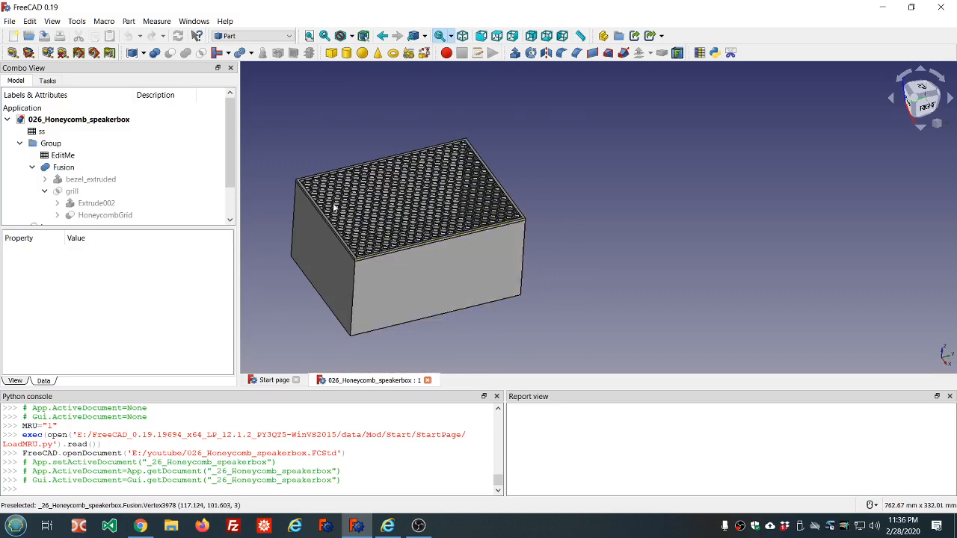
# Step: Open the About FreeCAD dialog to check the version details, then close it
pyautogui.click(224, 21)
pyautogui.click(252, 126)
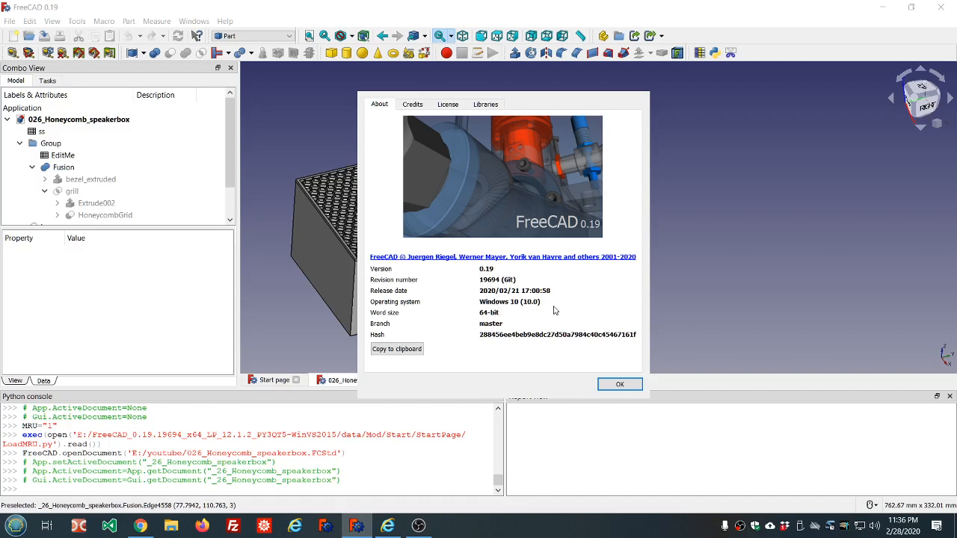
pyautogui.click(620, 385)
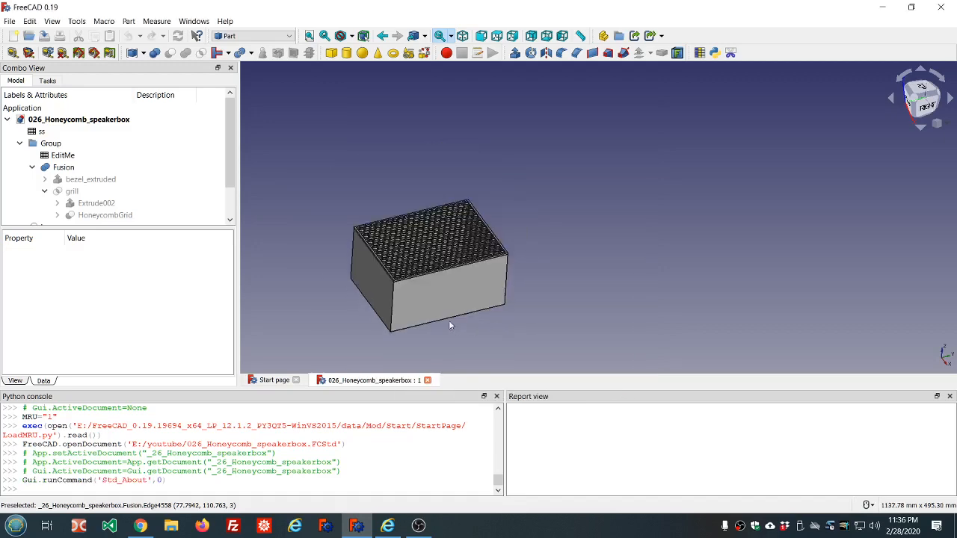
# Step: Select the Fusion object and set its placement position z to 0.5 mm
pyautogui.scroll(5, 448, 319)
pyautogui.scroll(-5, 439, 314)
pyautogui.scroll(-1, 186, 167)
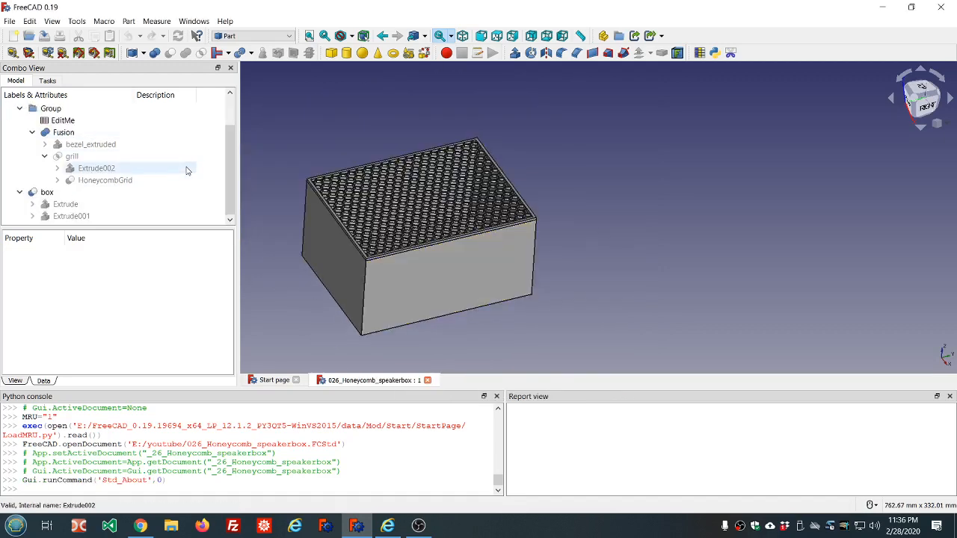
pyautogui.click(86, 133)
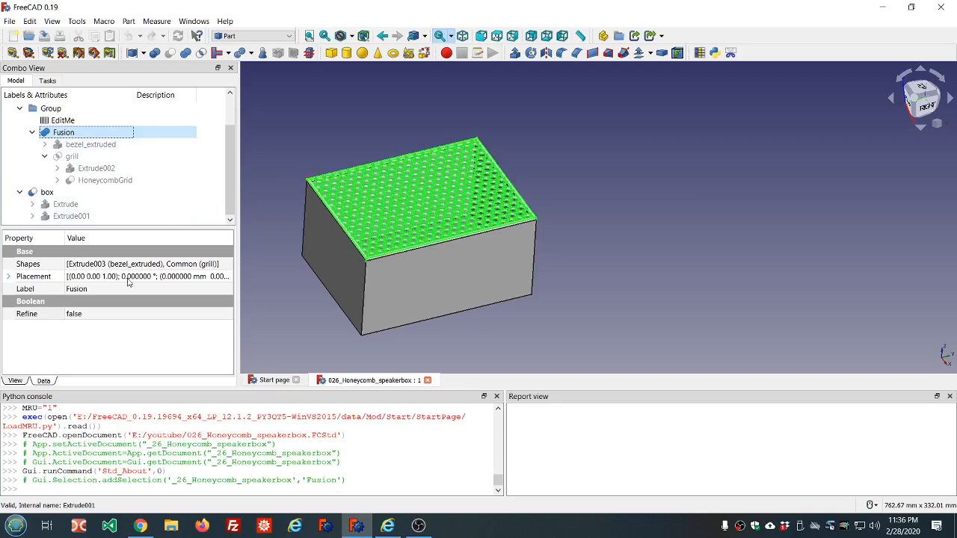
pyautogui.click(10, 277)
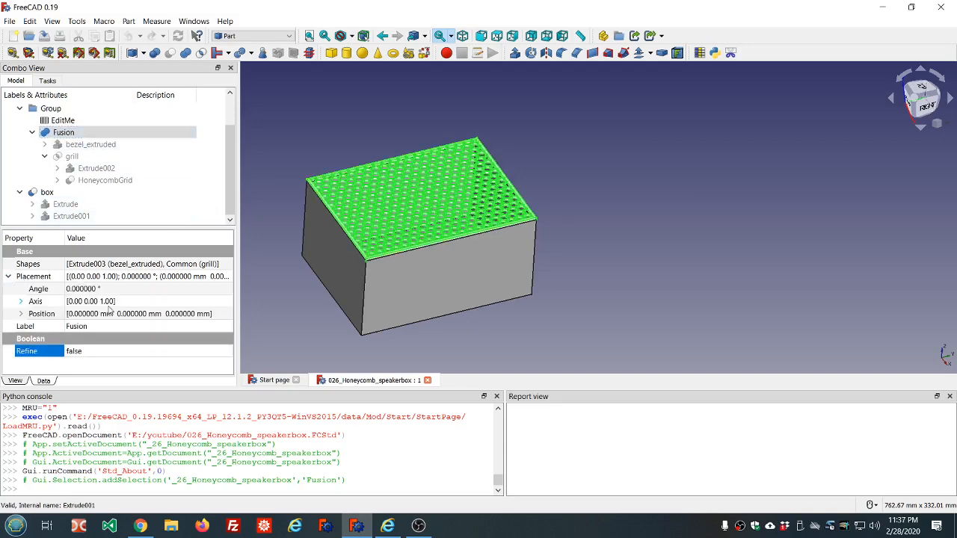
pyautogui.click(21, 314)
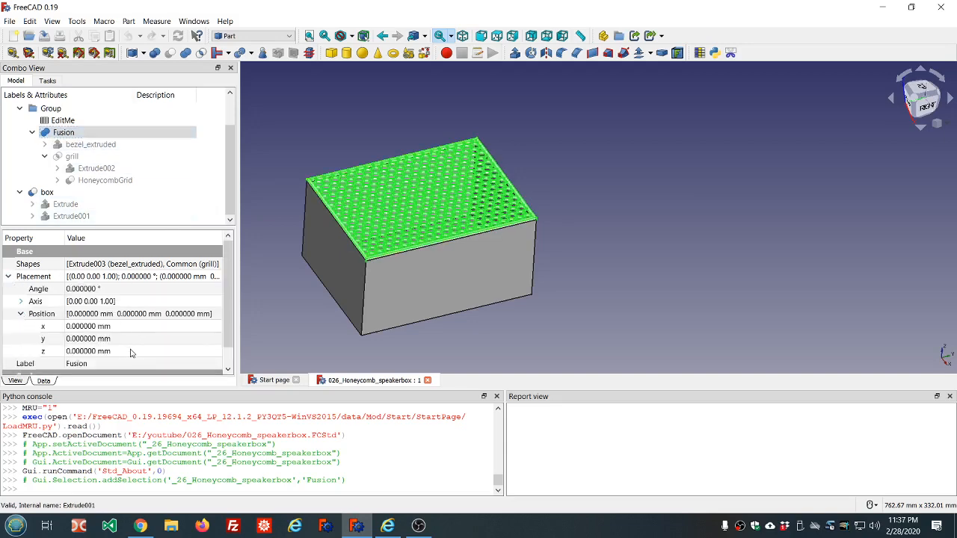
pyautogui.click(131, 351)
pyautogui.scroll(6, 131, 351)
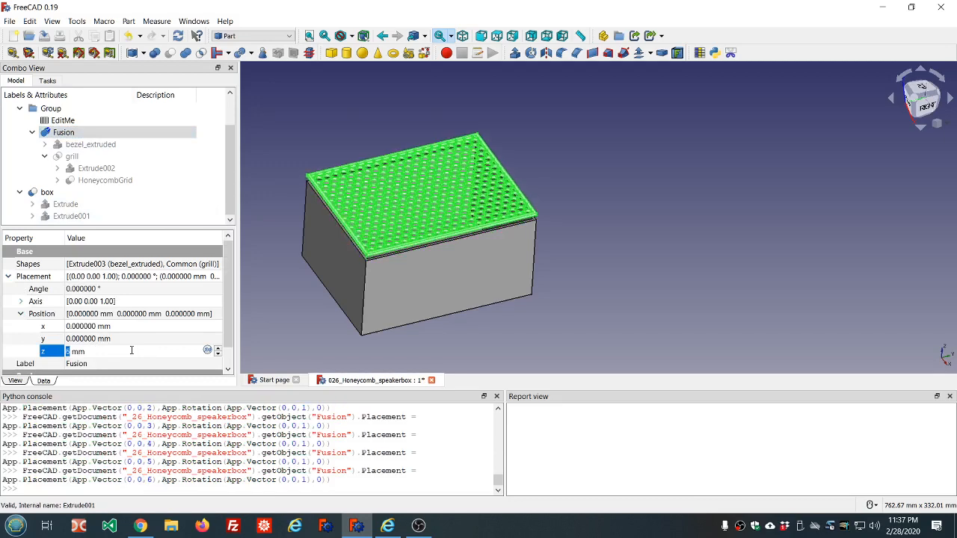
pyautogui.scroll(-1, 131, 351)
pyautogui.click(414, 337)
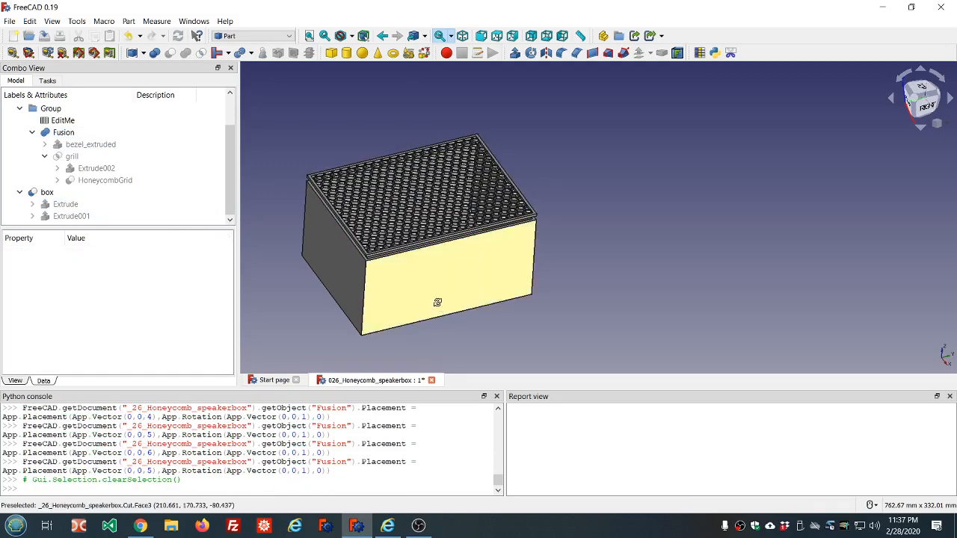
# Step: Zoom in on the seam between the grill bezel and the box side to inspect the gap
pyautogui.moveTo(415, 335); pyautogui.dragTo(326, 247, button='middle')
pyautogui.scroll(8, 328, 247)
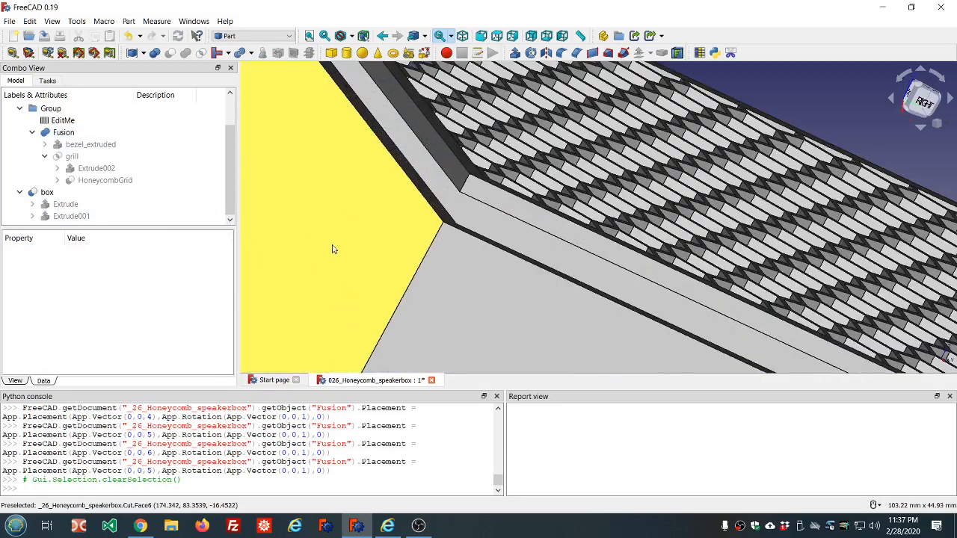
pyautogui.moveTo(466, 239); pyautogui.dragTo(451, 239, button='middle')
pyautogui.scroll(-6, 595, 237)
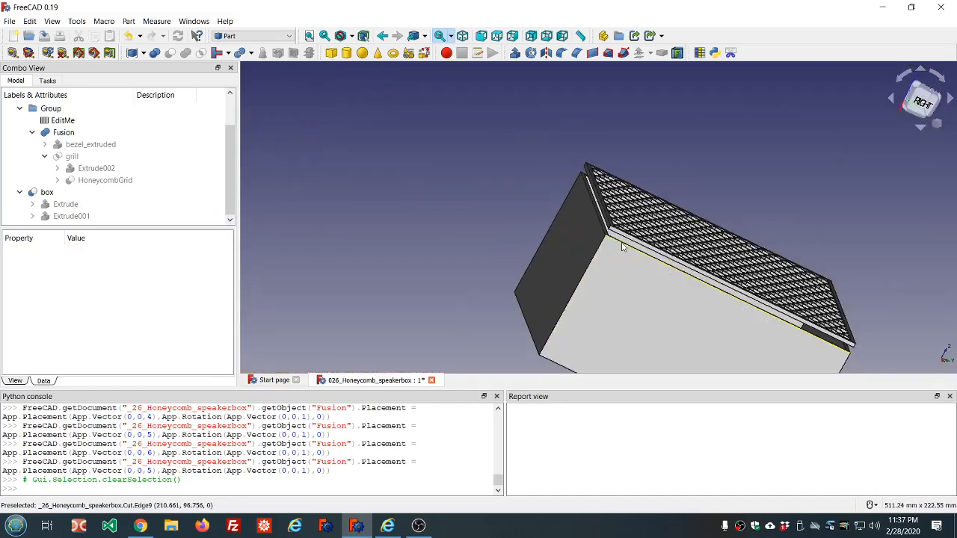
pyautogui.scroll(2, 688, 289)
pyautogui.moveTo(687, 287); pyautogui.dragTo(724, 288, button='middle')
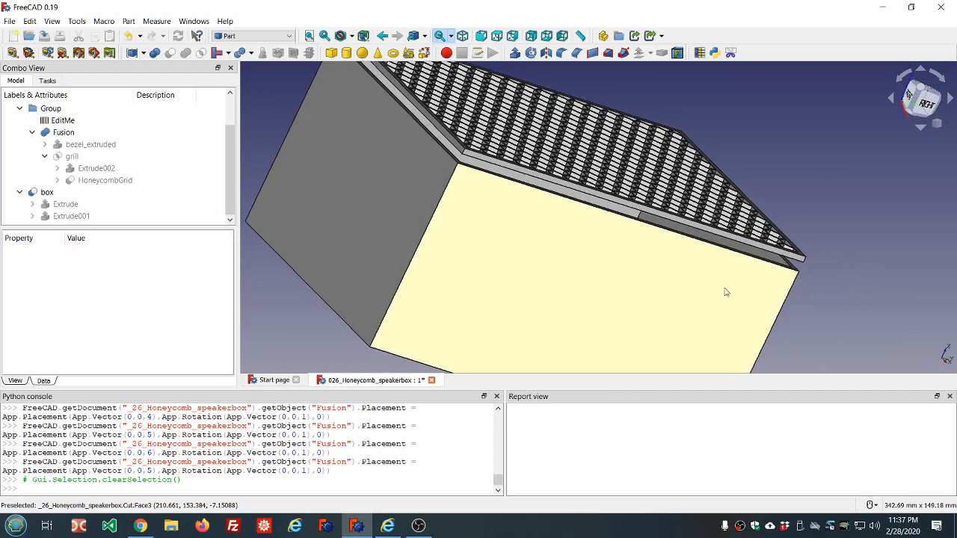
pyautogui.scroll(3, 799, 279)
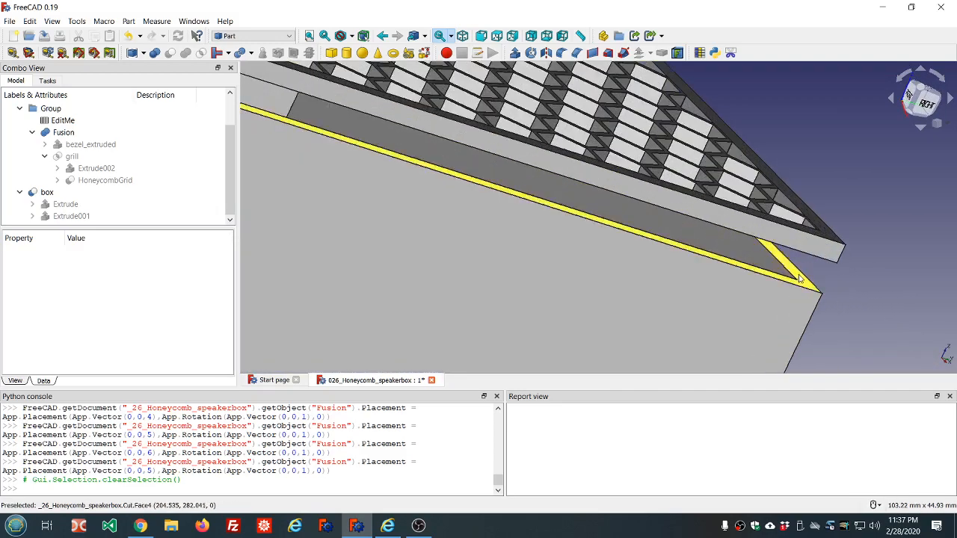
pyautogui.scroll(-2, 799, 279)
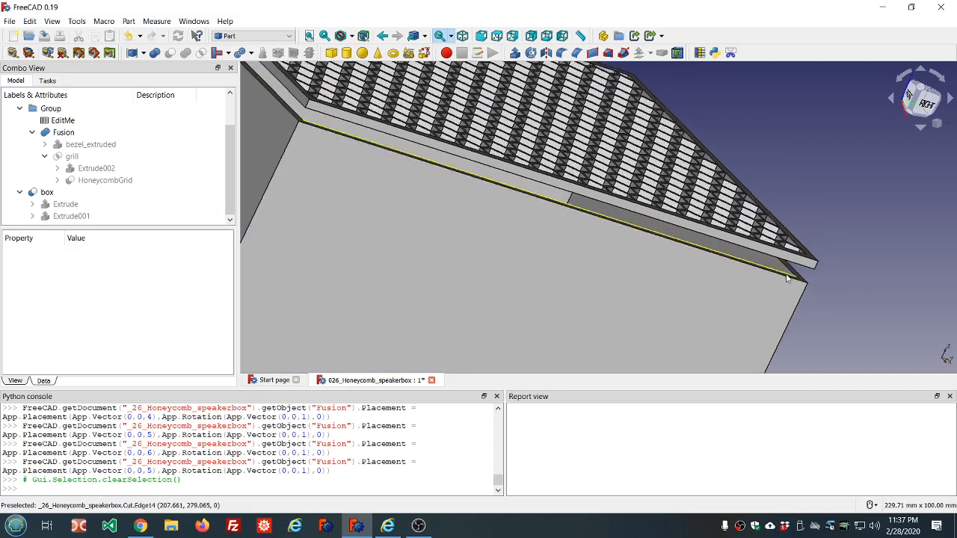
pyautogui.scroll(-2, 731, 269)
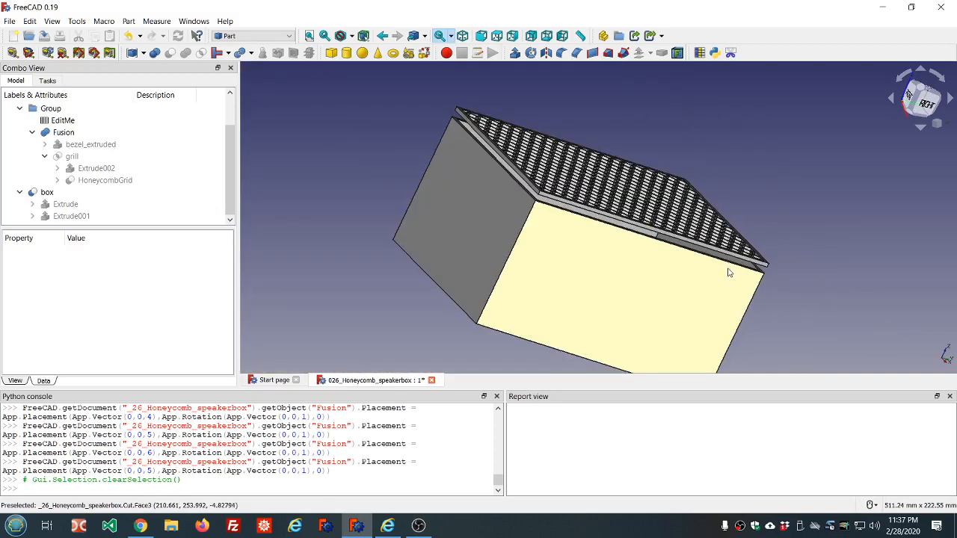
pyautogui.moveTo(731, 274)
pyautogui.mouseDown(button='middle')
pyautogui.moveTo(700, 273)
pyautogui.moveTo(727, 271)
pyautogui.mouseUp(button='middle')
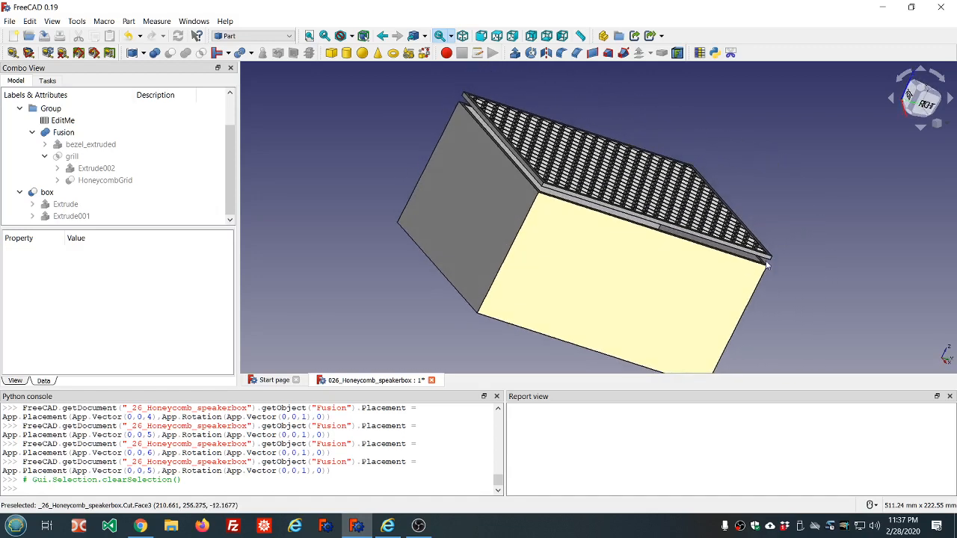
pyautogui.scroll(5, 728, 272)
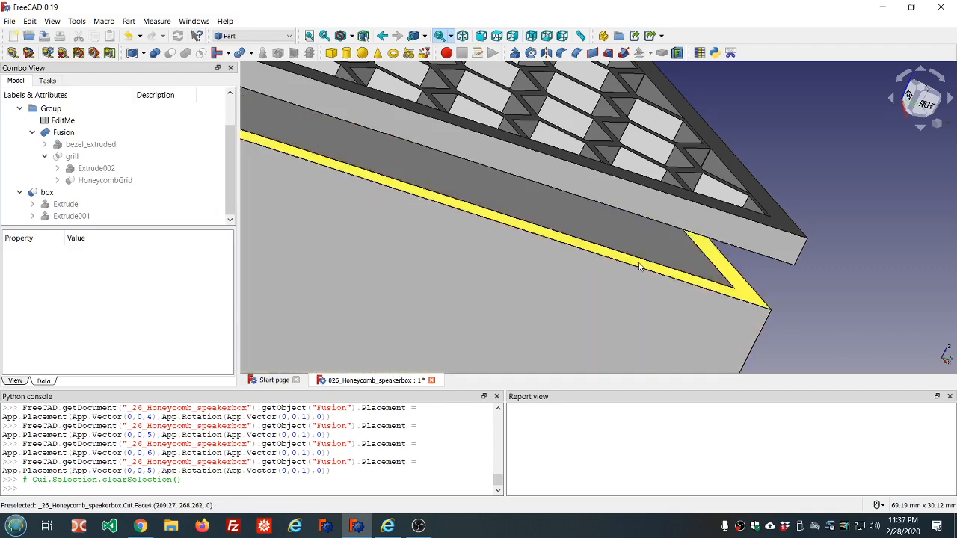
# Step: Orbit and zoom along the box's top edges to examine the bezel joint from other angles
pyautogui.scroll(-1, 639, 266)
pyautogui.scroll(-2, 639, 267)
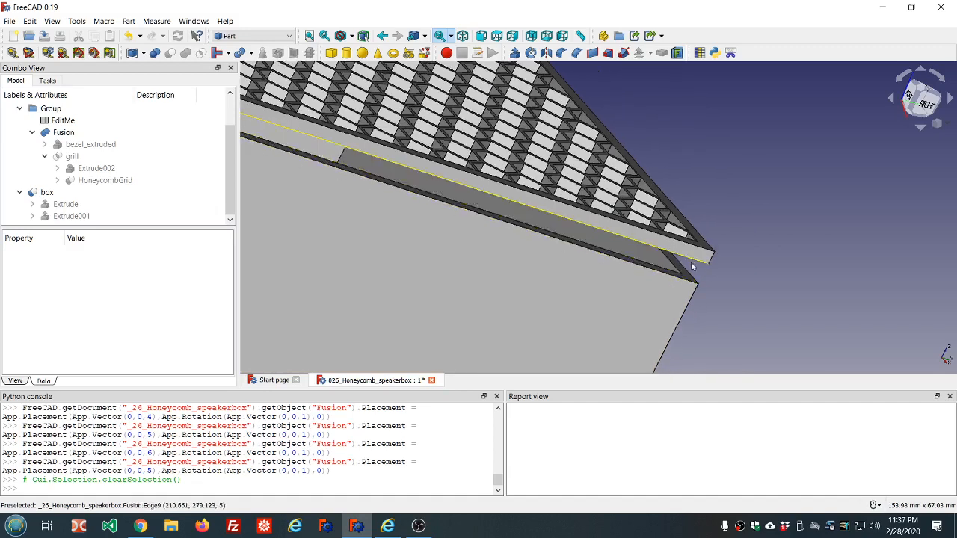
pyautogui.scroll(2, 678, 277)
pyautogui.scroll(4, 678, 277)
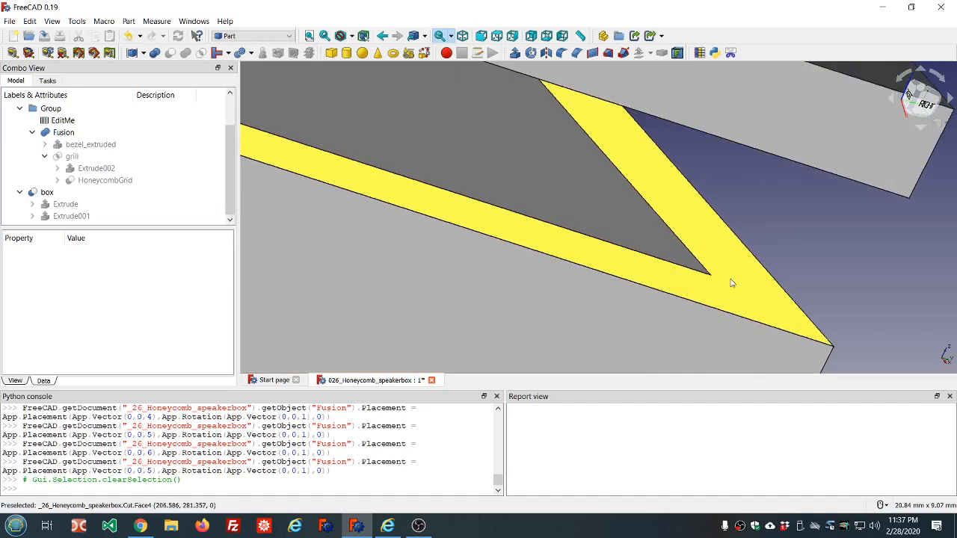
pyautogui.scroll(-8, 671, 182)
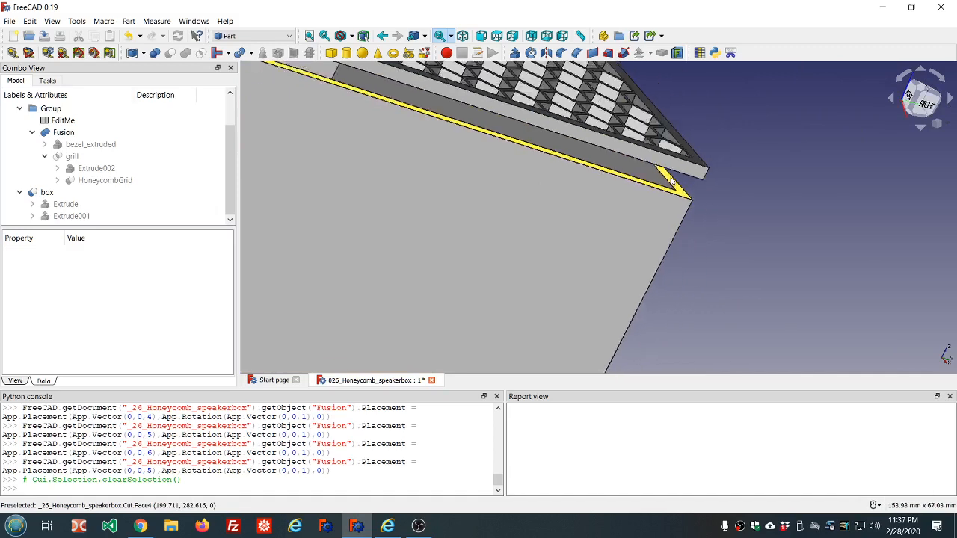
pyautogui.scroll(3, 431, 110)
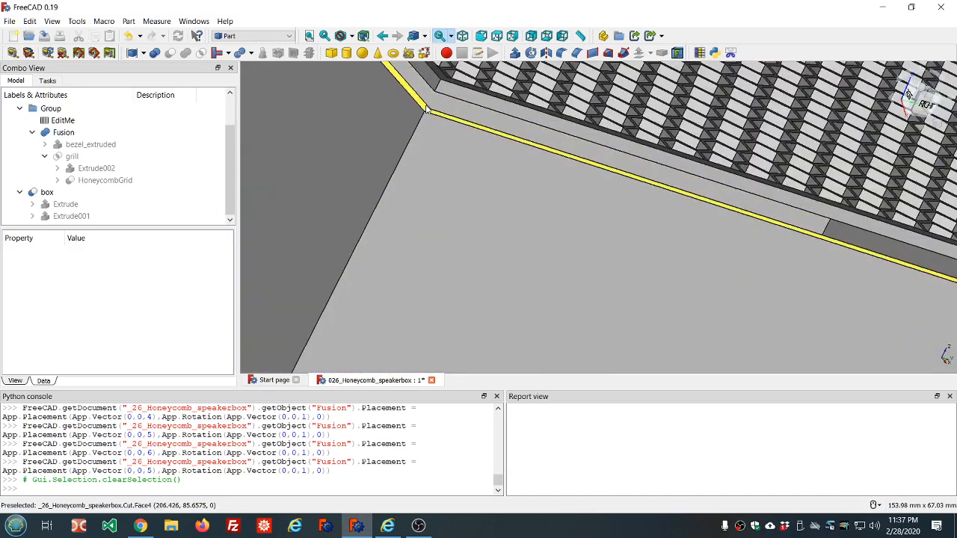
pyautogui.scroll(-3, 426, 110)
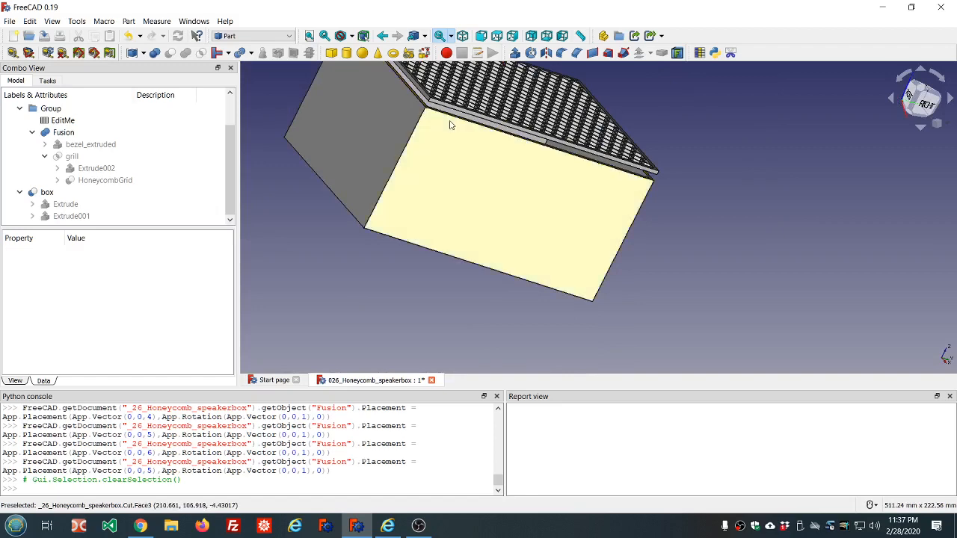
pyautogui.moveTo(449, 122); pyautogui.dragTo(436, 148, button='middle')
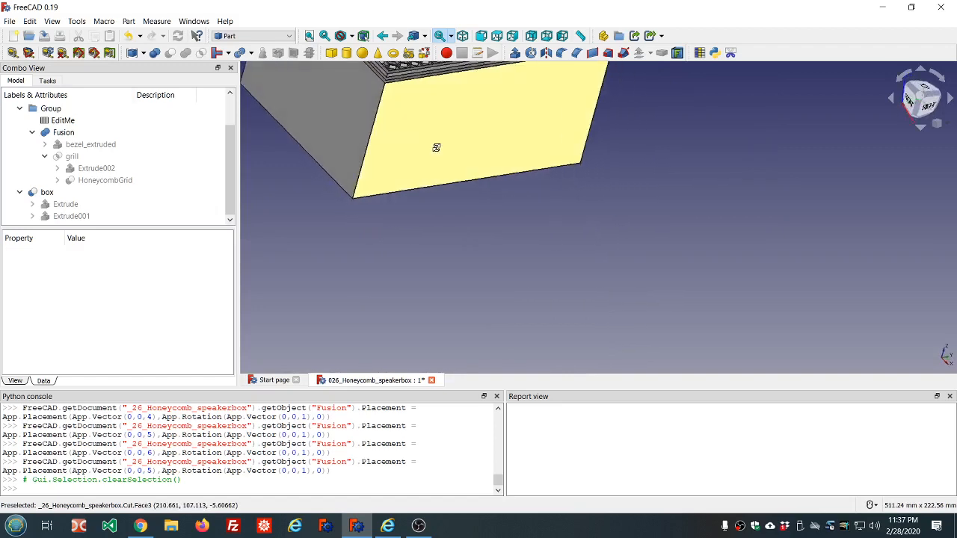
pyautogui.scroll(-3, 437, 152)
pyautogui.scroll(8, 424, 203)
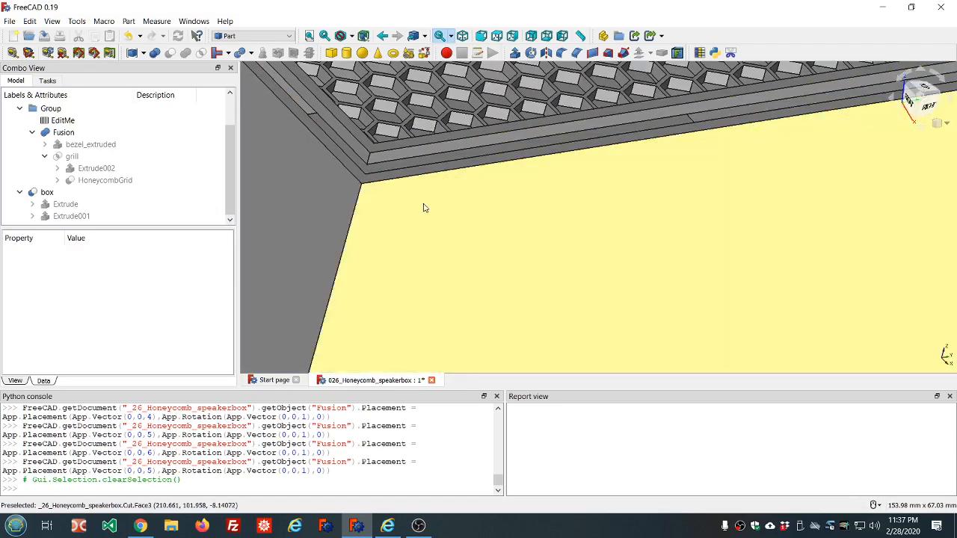
pyautogui.scroll(-3, 426, 215)
pyautogui.scroll(6, 426, 216)
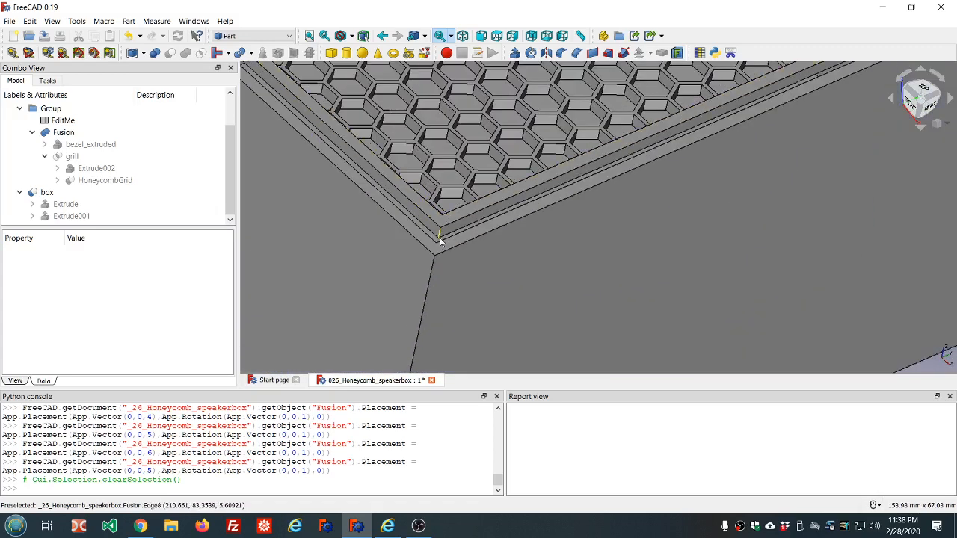
pyautogui.scroll(-5, 437, 247)
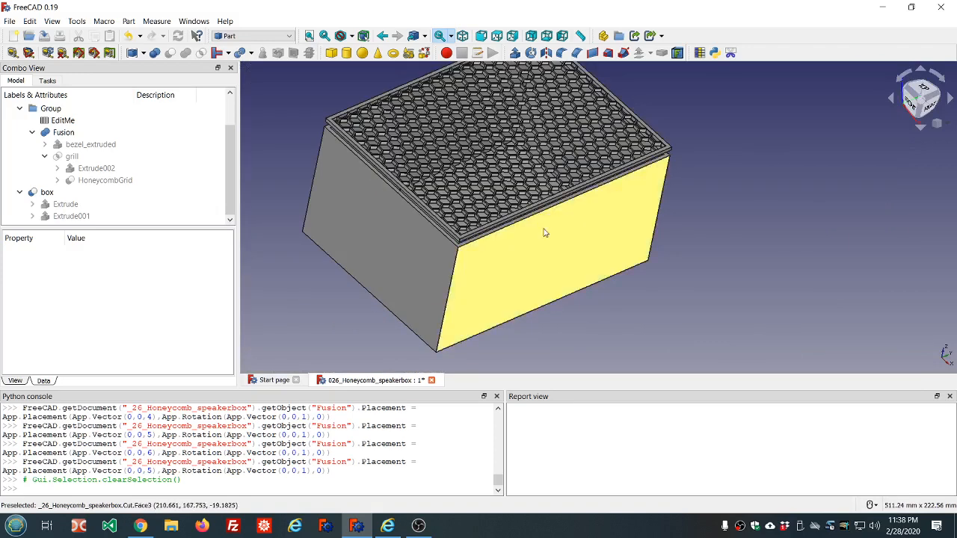
pyautogui.scroll(4, 570, 194)
pyautogui.scroll(-4, 570, 199)
pyautogui.scroll(3, 576, 204)
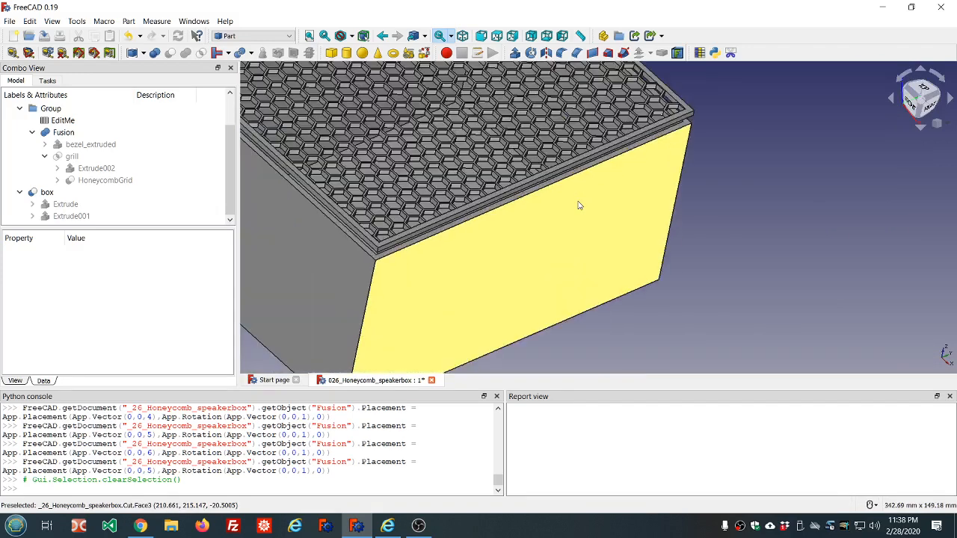
# Step: Examine the whole box and the seam between grill bezel and box top from farther out and other angles
pyautogui.scroll(-3, 578, 206)
pyautogui.moveTo(578, 205); pyautogui.dragTo(554, 183, button='middle')
pyautogui.scroll(5, 600, 279)
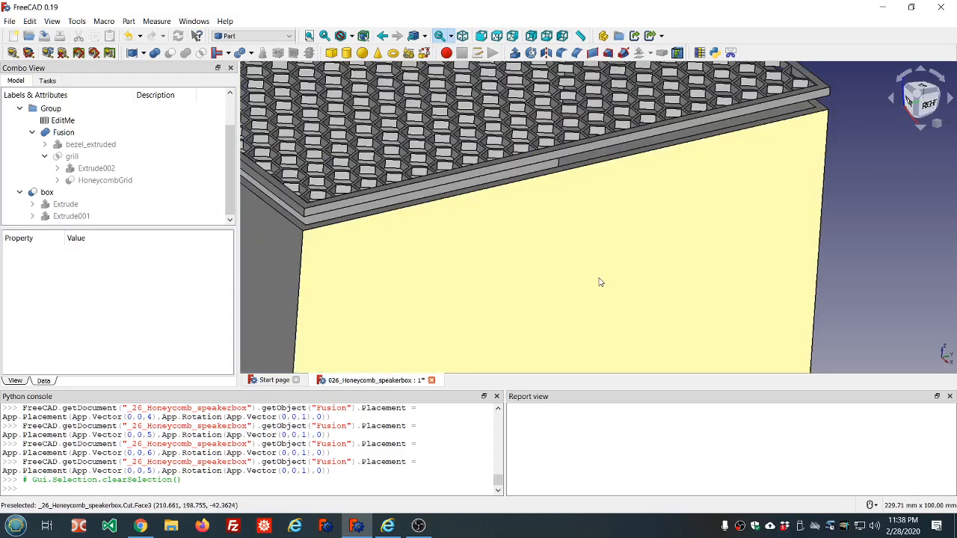
pyautogui.scroll(-4, 594, 264)
pyautogui.moveTo(599, 276); pyautogui.dragTo(595, 272, button='middle')
pyautogui.scroll(-2, 597, 281)
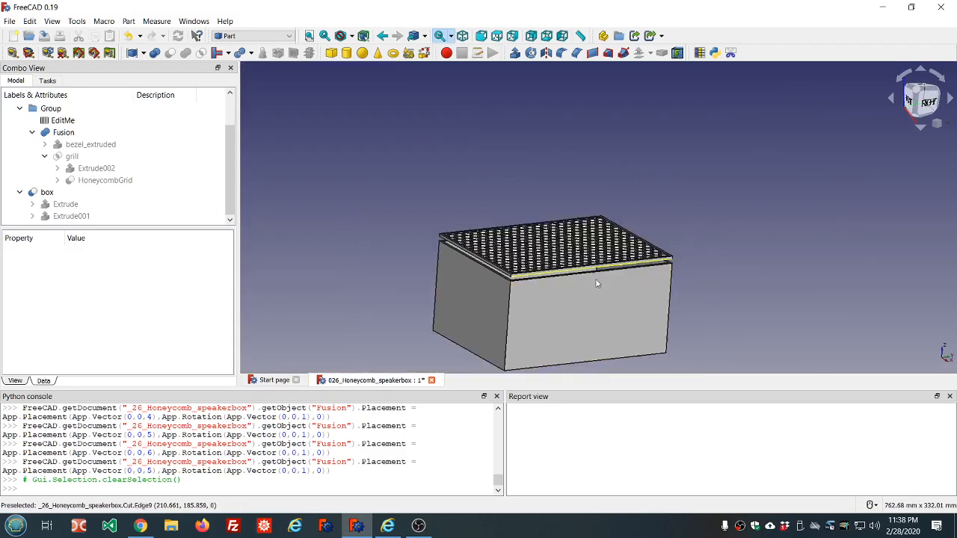
pyautogui.scroll(8, 599, 284)
pyautogui.scroll(-3, 598, 285)
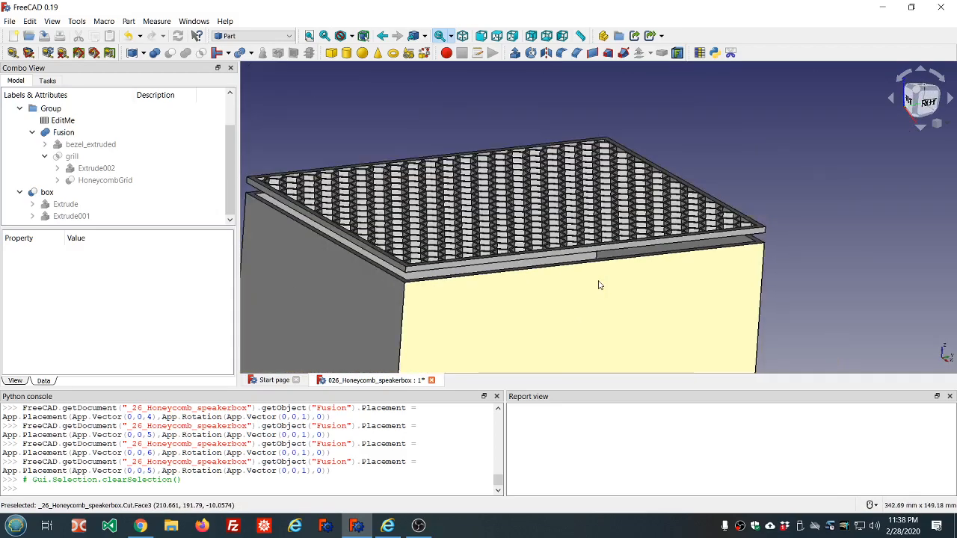
pyautogui.moveTo(596, 287); pyautogui.dragTo(551, 215, button='middle')
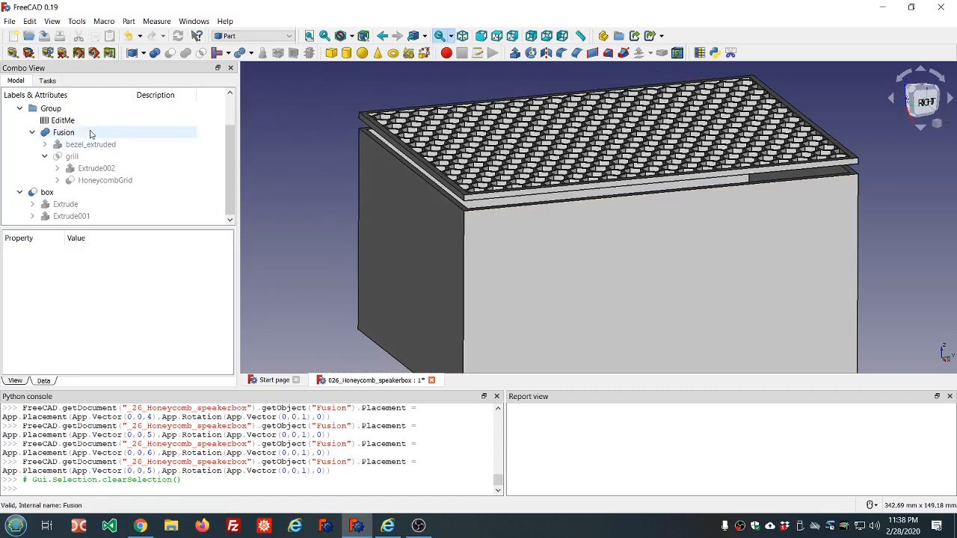
# Step: Open the EditMe spreadsheet and save the document as 027_Honeycomb_speakerbox_2.FCStd, replacing the existing file
pyautogui.doubleClick(84, 126)
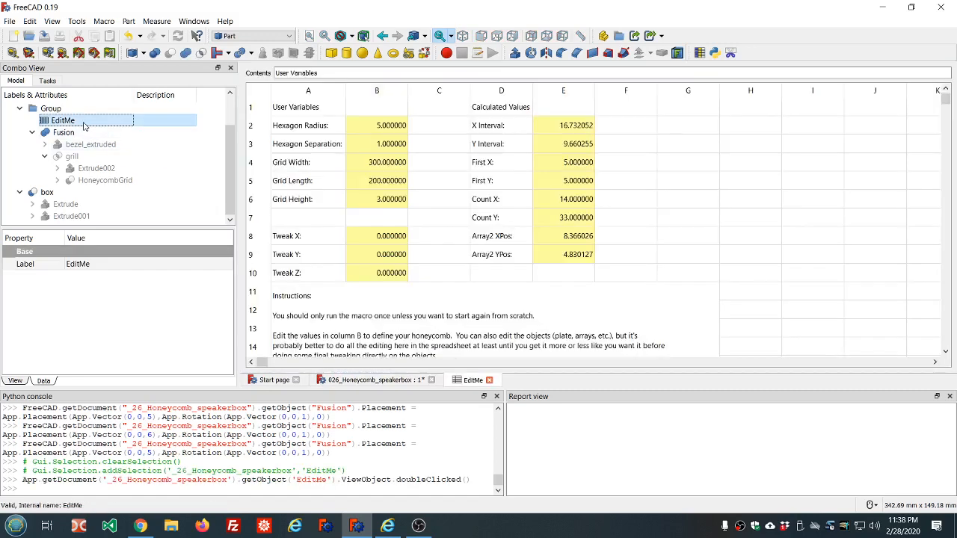
pyautogui.click(10, 21)
pyautogui.click(38, 110)
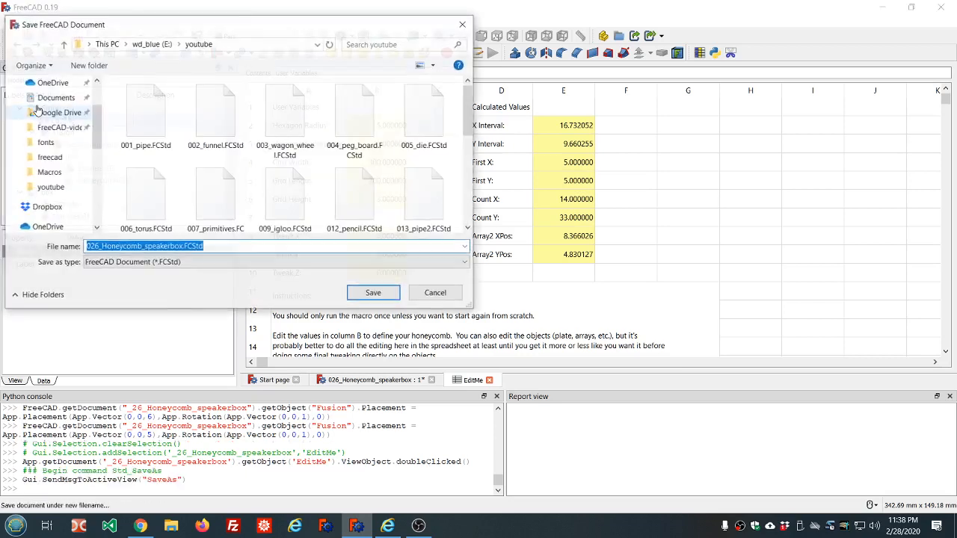
pyautogui.scroll(-3, 137, 198)
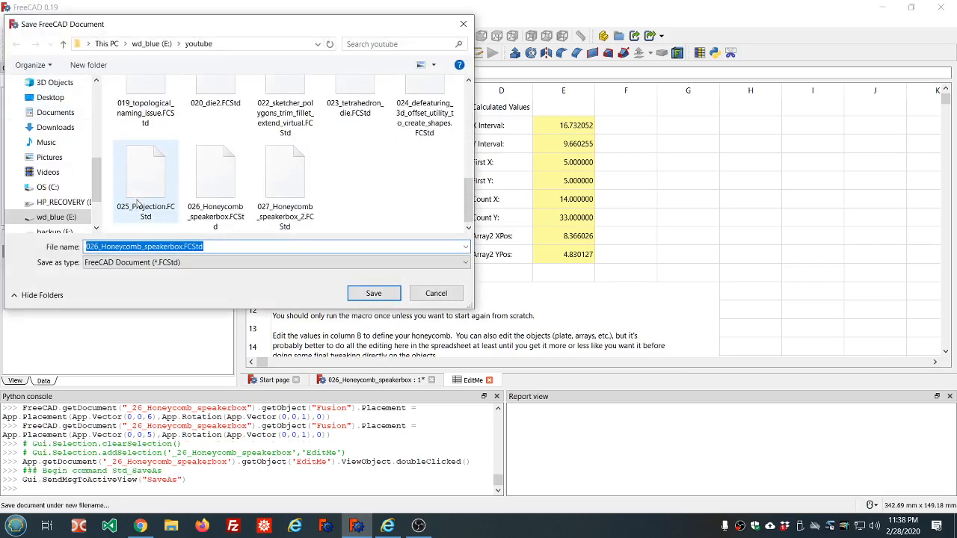
pyautogui.click(297, 196)
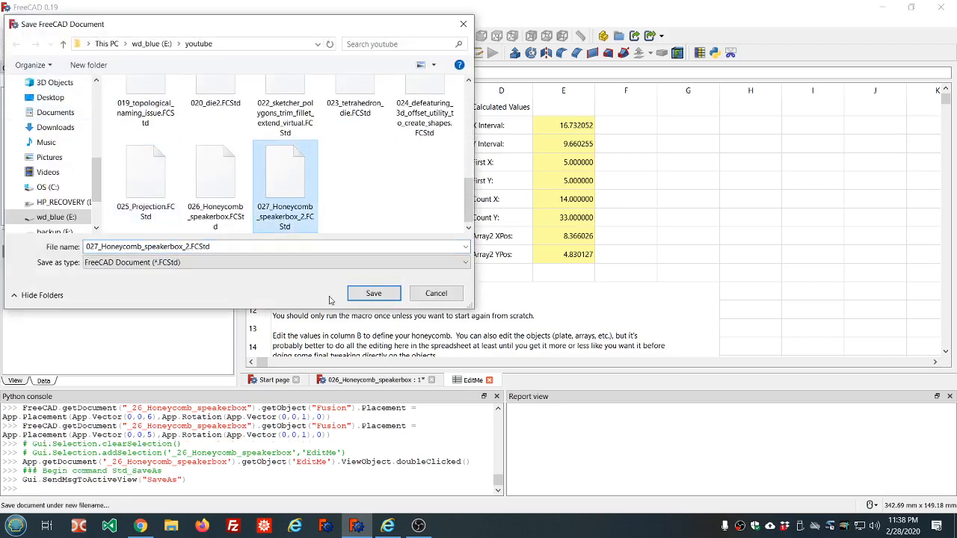
pyautogui.click(374, 295)
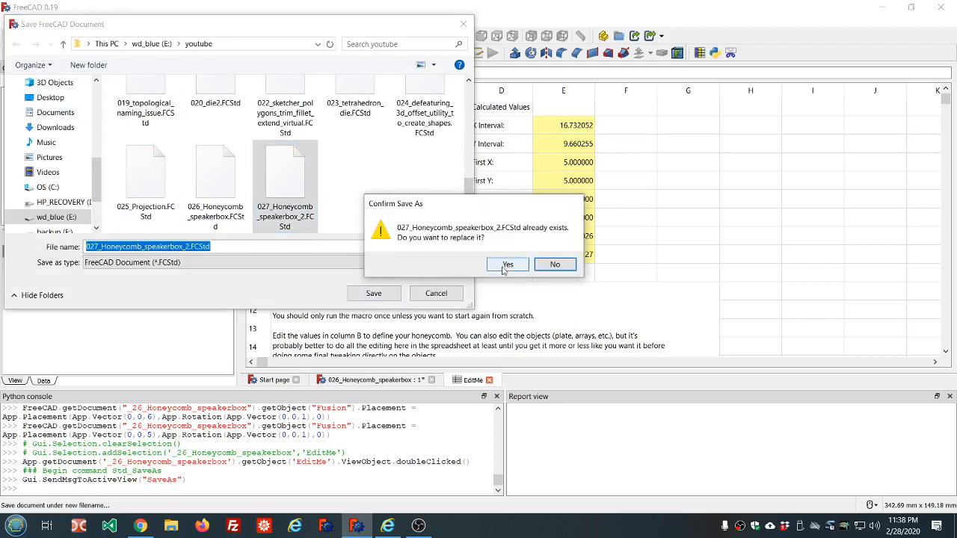
pyautogui.click(506, 266)
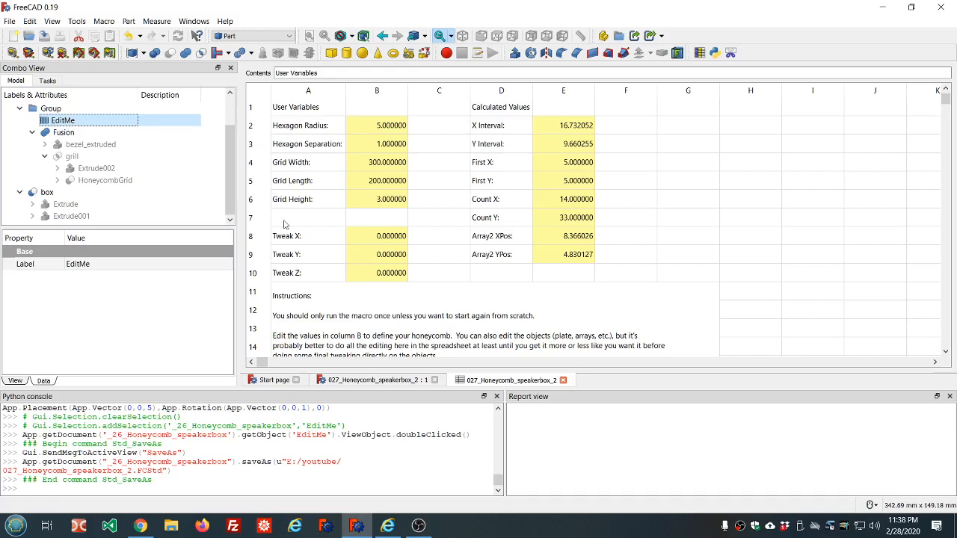
# Step: Set the Hexagon Radius in the spreadsheet to 50
pyautogui.click(390, 127)
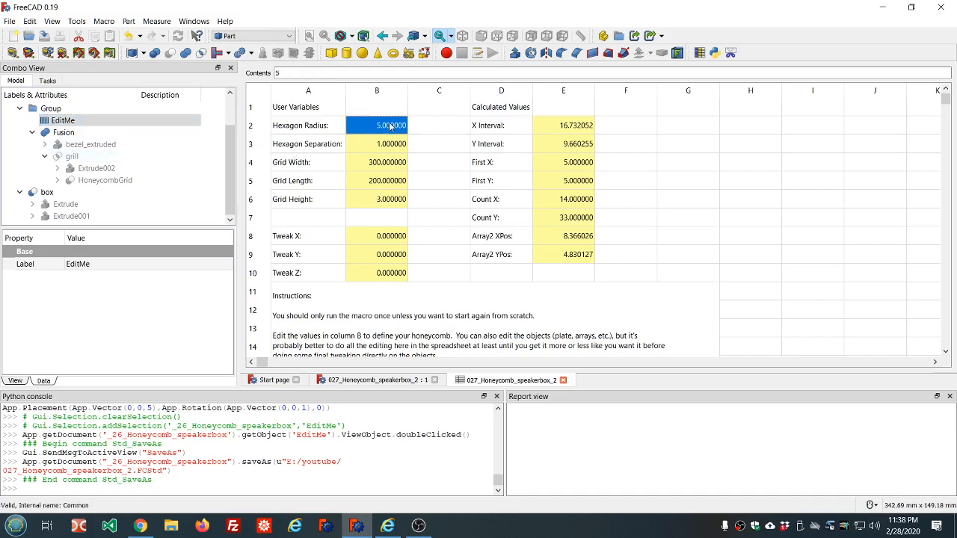
pyautogui.doubleClick(390, 125)
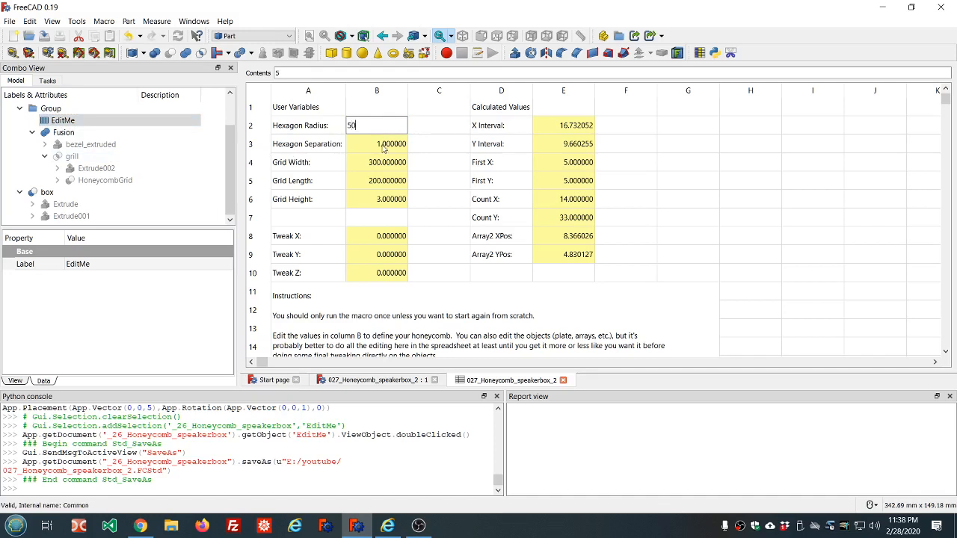
pyautogui.write('0')
pyautogui.press('Return')
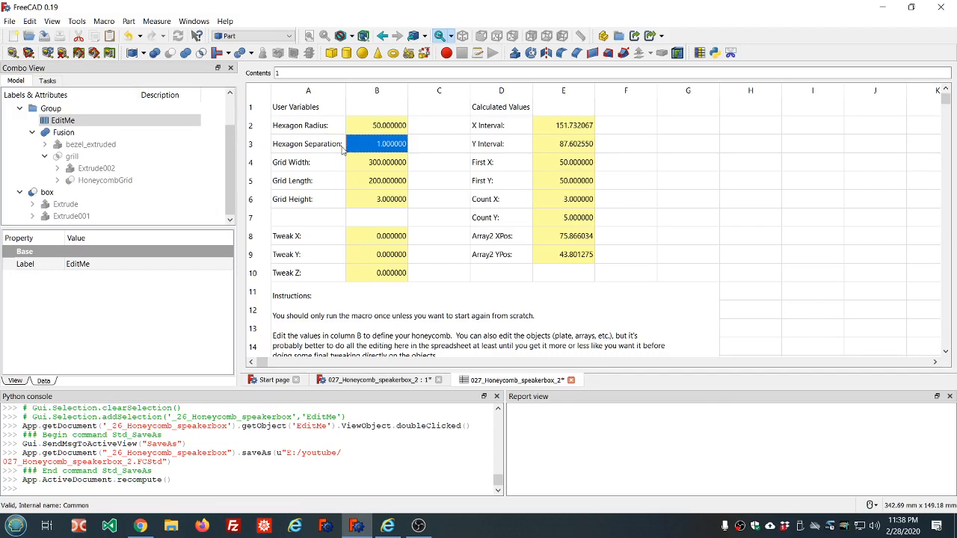
# Step: Delete the Fusion object and hide the grill
pyautogui.click(74, 135)
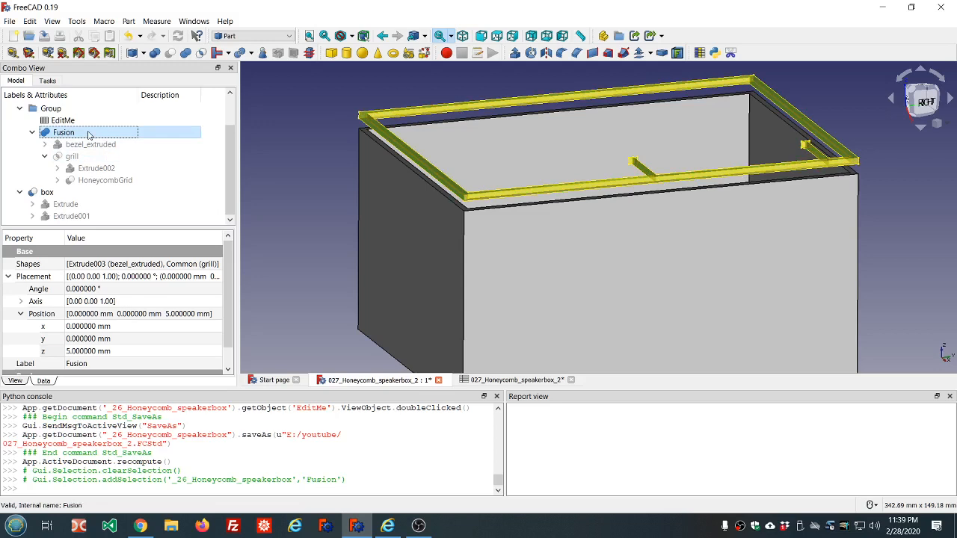
pyautogui.press('Delete')
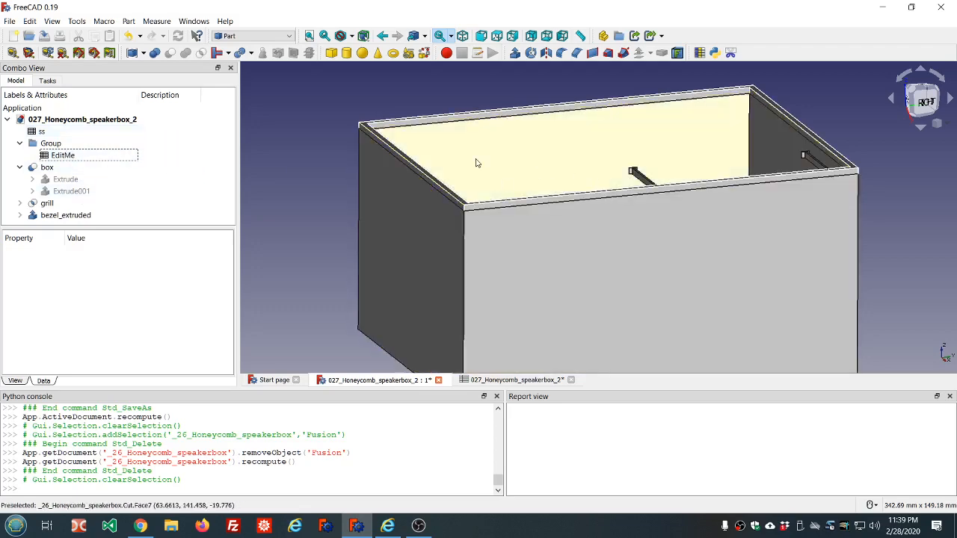
pyautogui.click(47, 204)
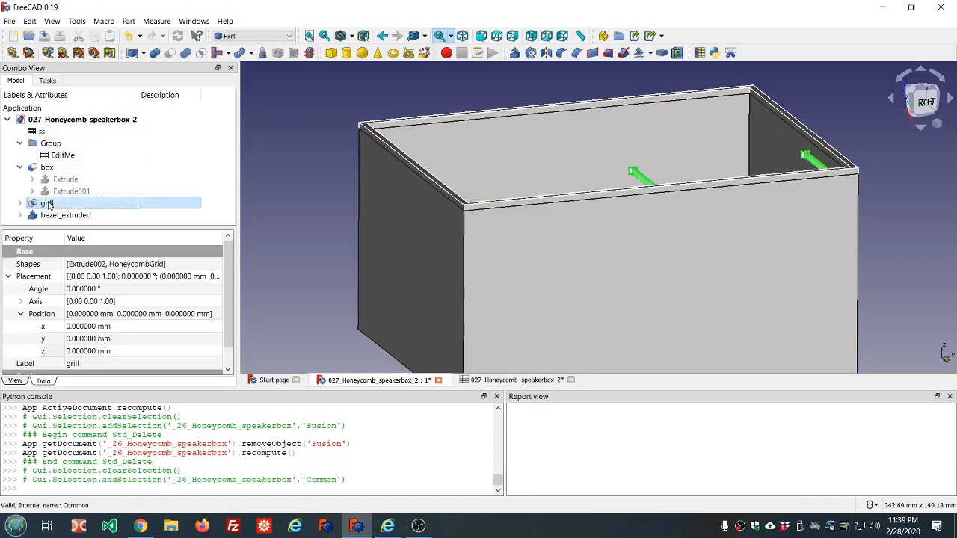
pyautogui.press('space')
pyautogui.scroll(-3, 470, 177)
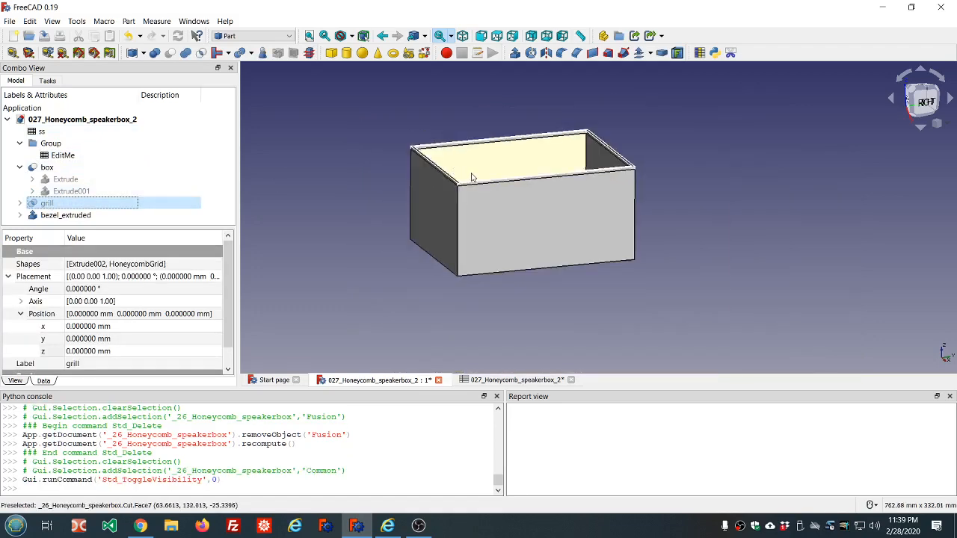
# Step: Hide the box so only the bezel remains shown
pyautogui.moveTo(471, 177); pyautogui.dragTo(491, 202, button='middle')
pyautogui.scroll(-2, 442, 96)
pyautogui.scroll(6, 443, 83)
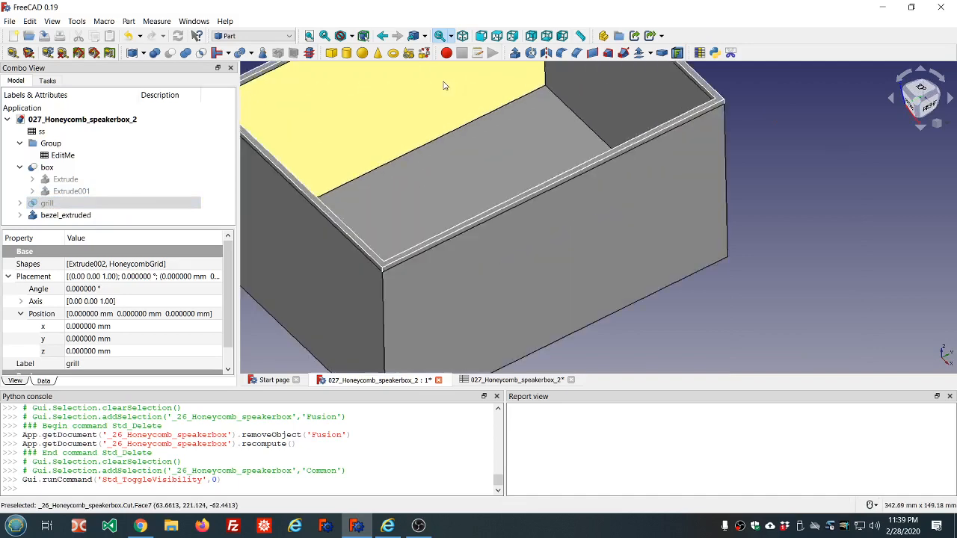
pyautogui.click(46, 167)
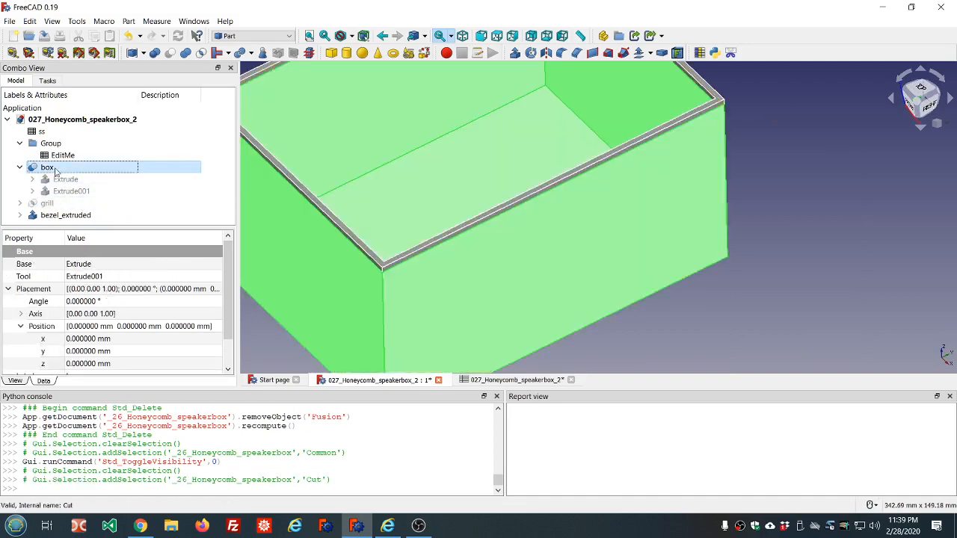
pyautogui.click(79, 215)
pyautogui.scroll(-5, 406, 224)
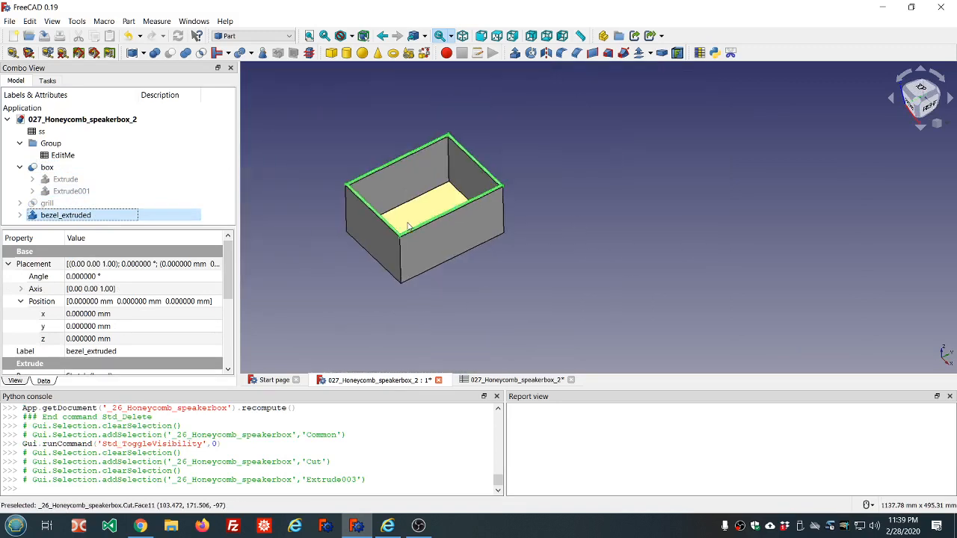
pyautogui.click(47, 168)
pyautogui.press('space')
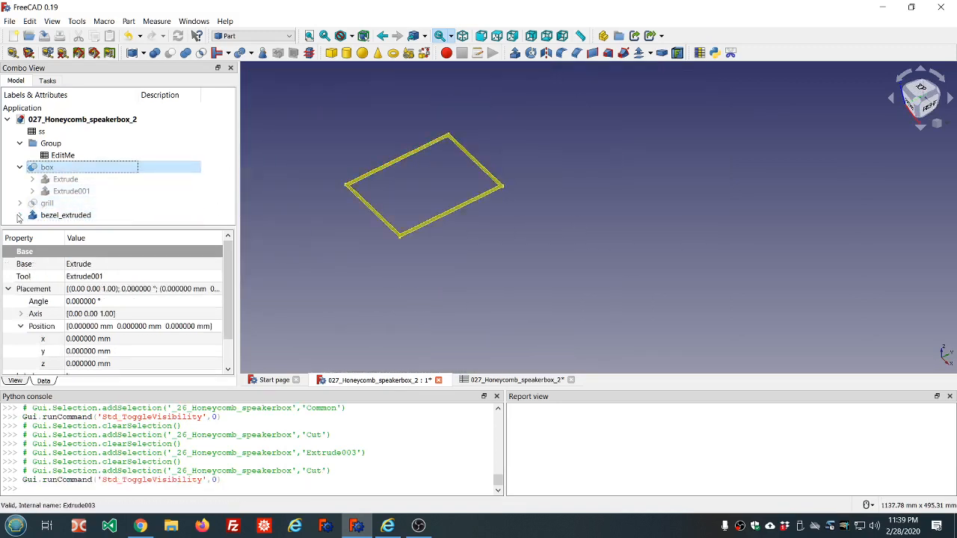
# Step: Show the bezel sketch inside bezel_extruded
pyautogui.click(21, 215)
pyautogui.click(62, 216)
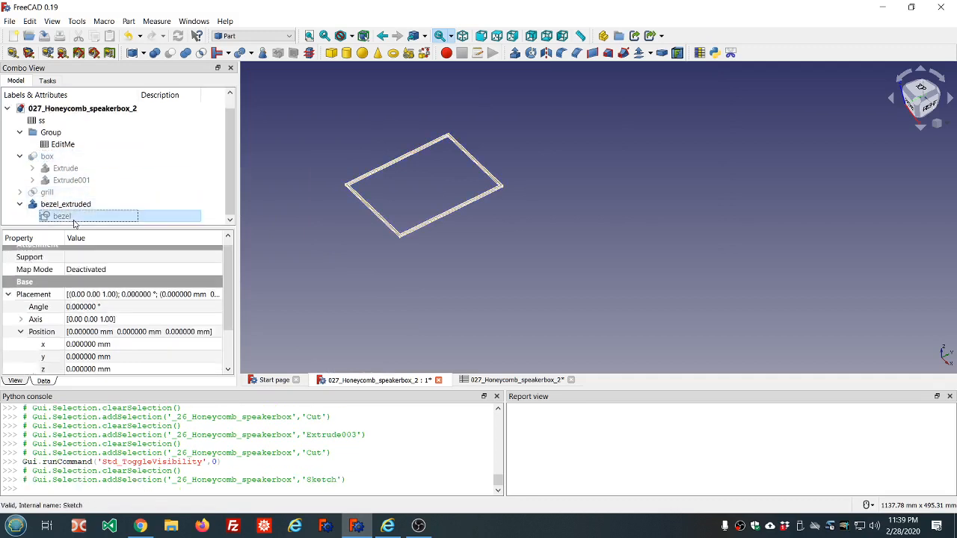
pyautogui.press('space')
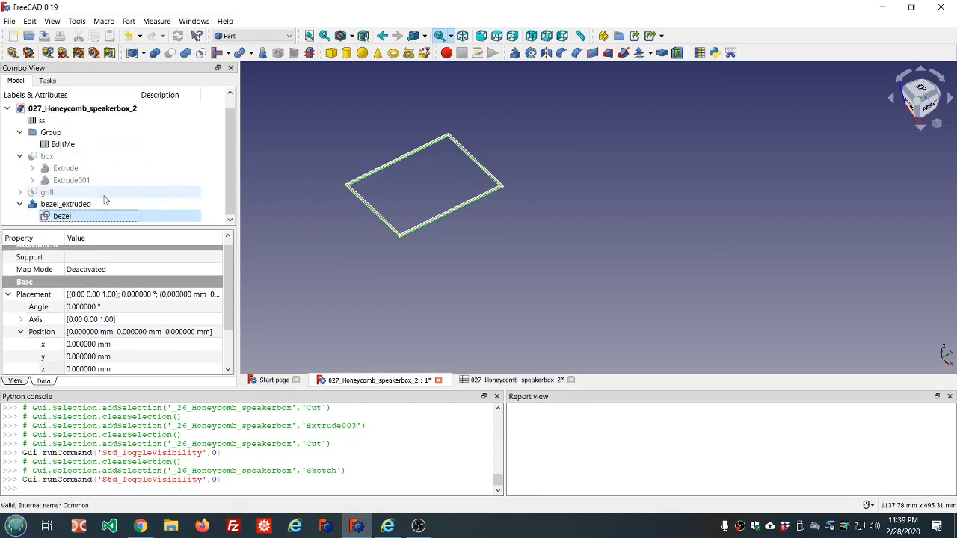
# Step: Examine the bezel frame and its sketch from several angles
pyautogui.scroll(4, 370, 203)
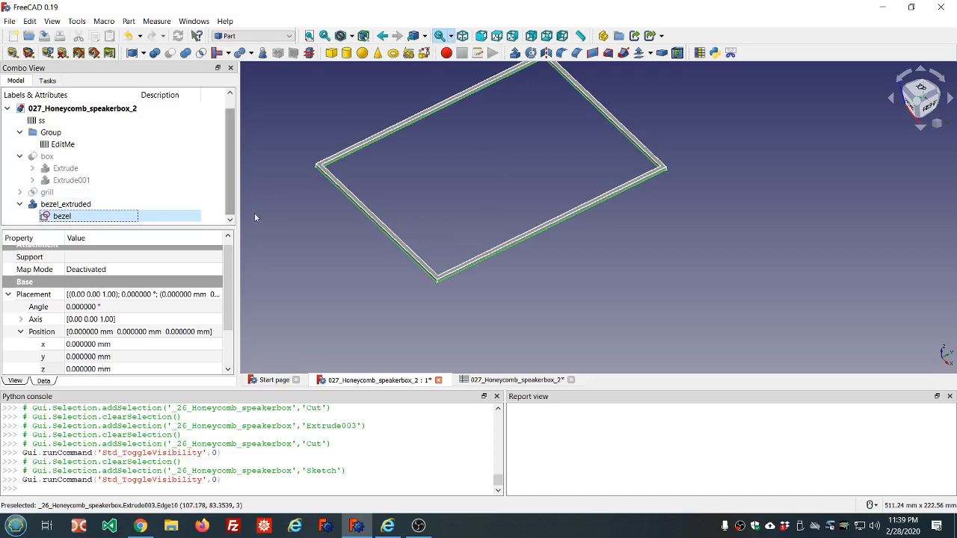
pyautogui.moveTo(526, 271); pyautogui.dragTo(555, 215, button='middle')
pyautogui.scroll(-8, 556, 215)
pyautogui.scroll(10, 530, 254)
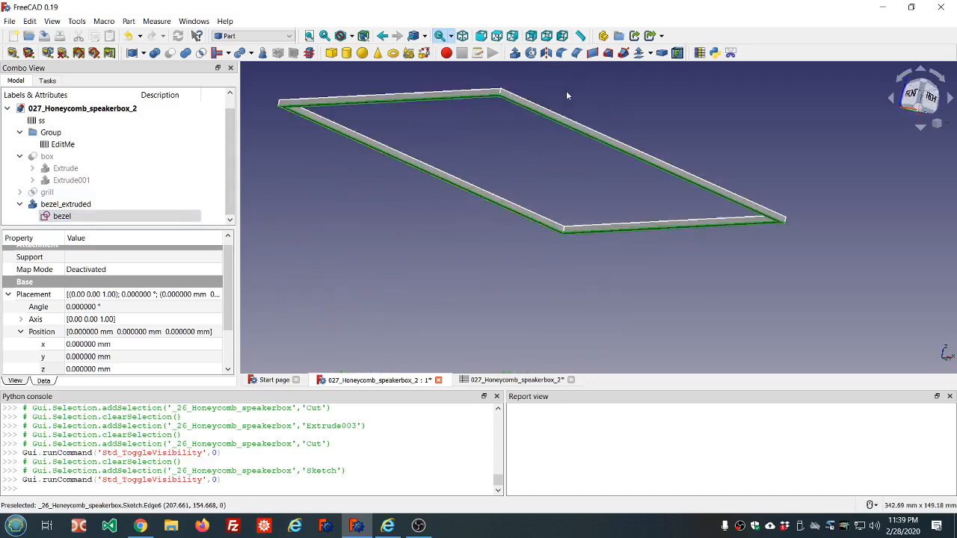
pyautogui.scroll(4, 564, 90)
pyautogui.scroll(-8, 561, 88)
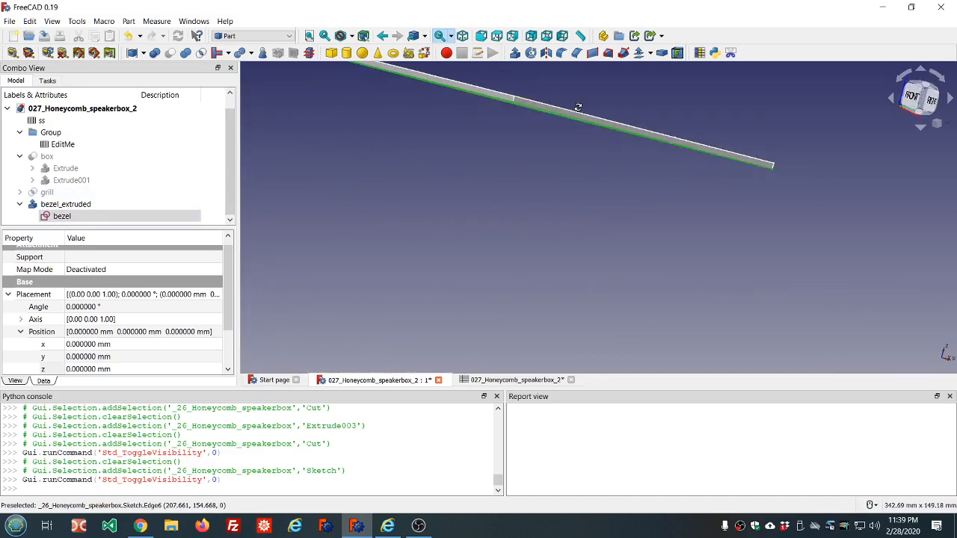
pyautogui.moveTo(569, 89); pyautogui.dragTo(567, 75, button='middle')
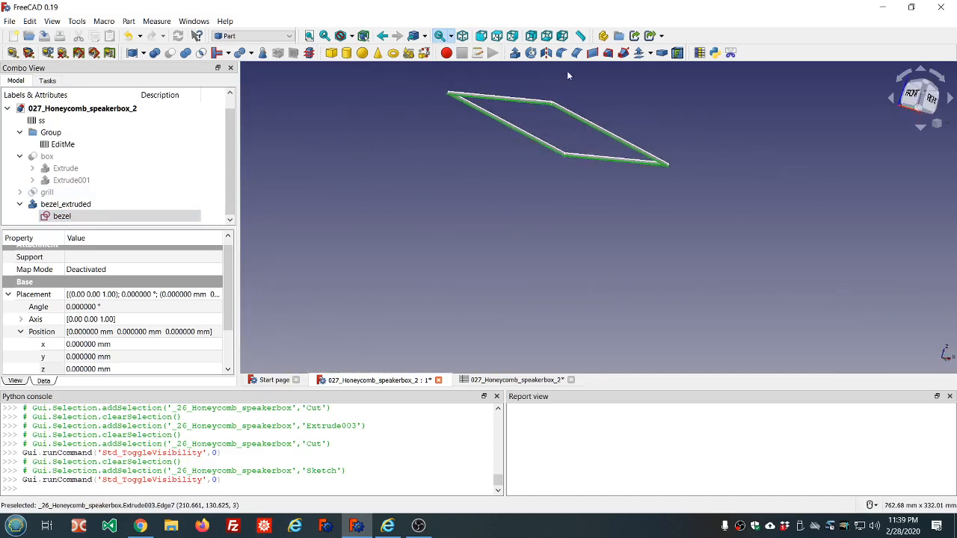
pyautogui.scroll(4, 558, 72)
pyautogui.scroll(3, 558, 71)
pyautogui.scroll(-3, 557, 70)
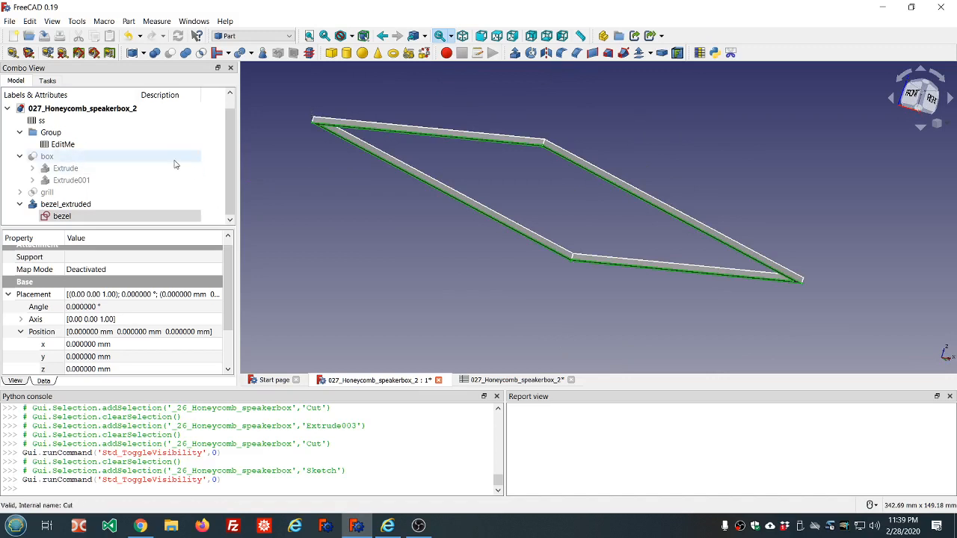
# Step: Clear the selection and switch to the Sketcher workbench
pyautogui.click(299, 157)
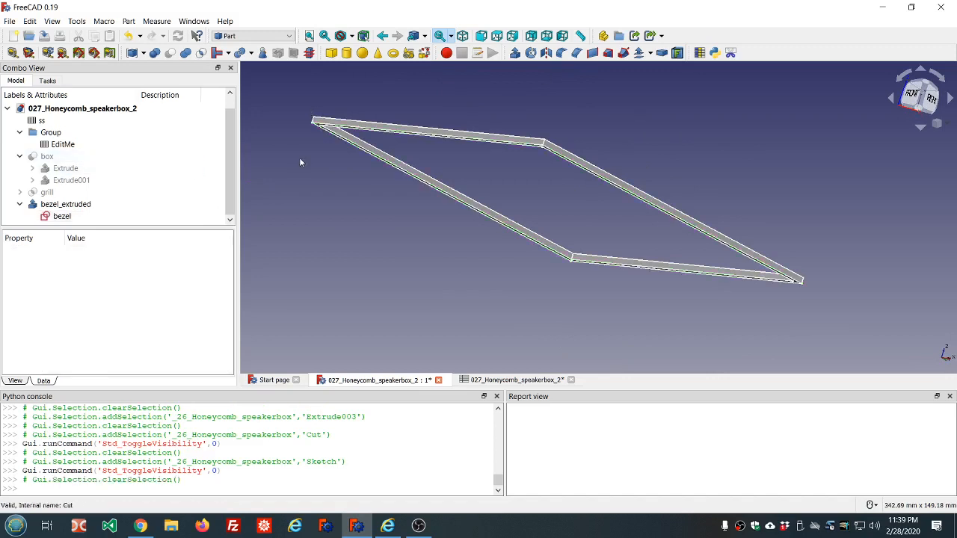
pyautogui.click(287, 36)
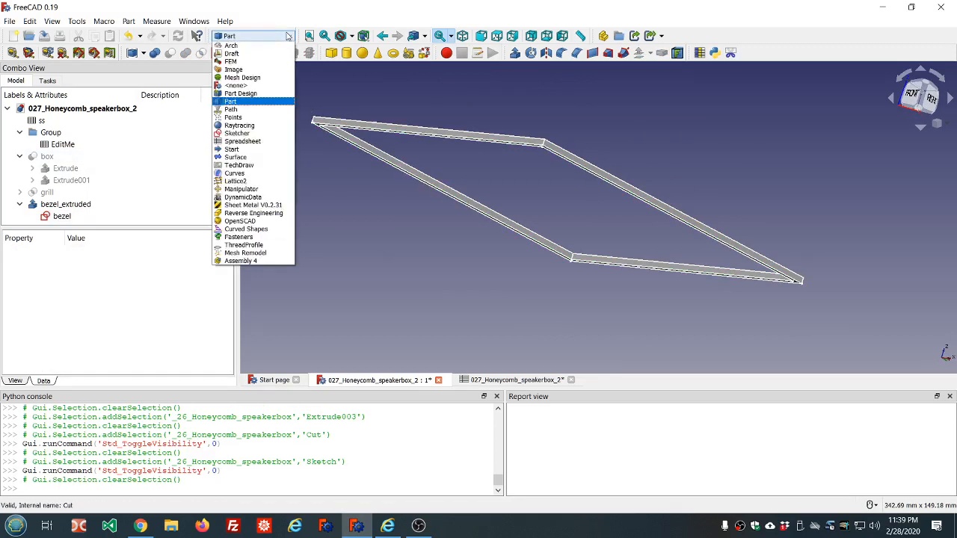
pyautogui.click(238, 133)
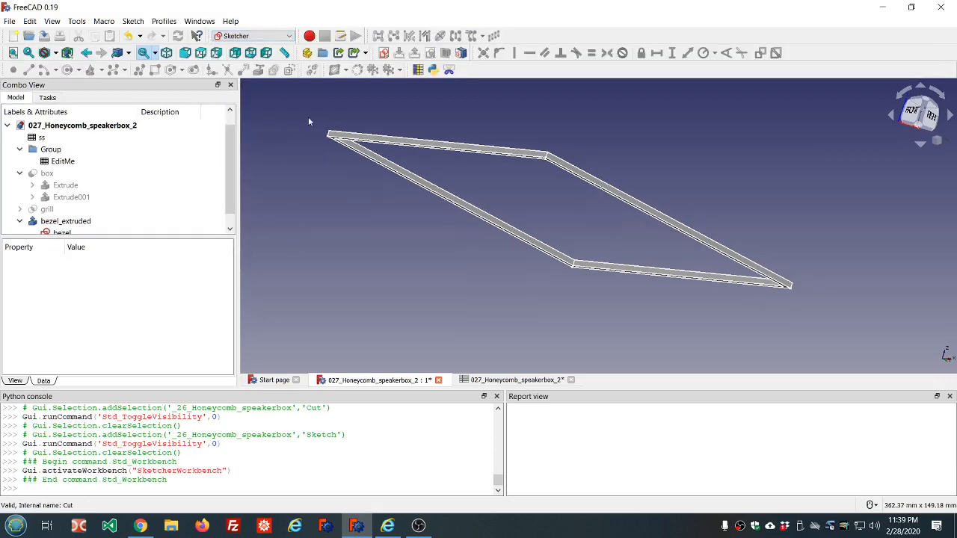
# Step: Create a new sketch on the XZ-Plane
pyautogui.click(383, 53)
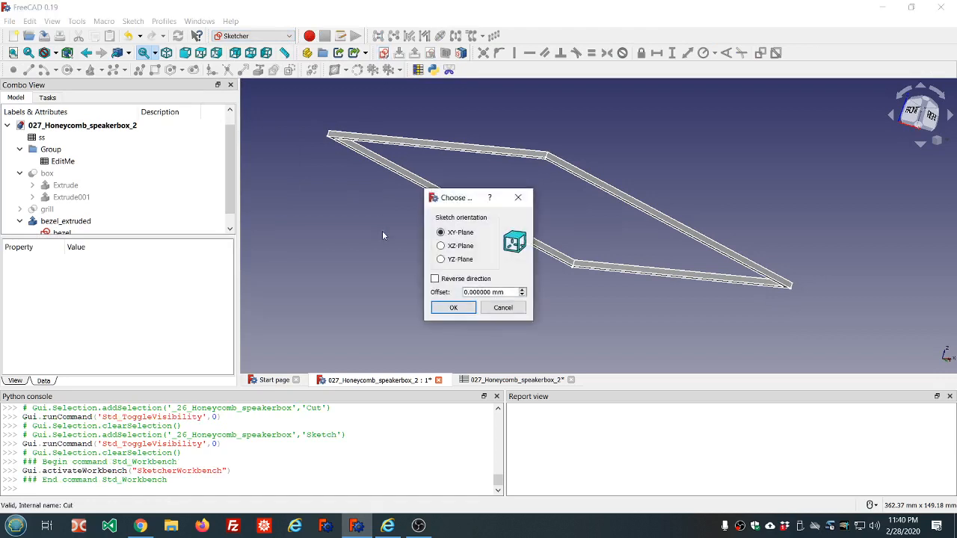
pyautogui.click(441, 245)
pyautogui.click(451, 307)
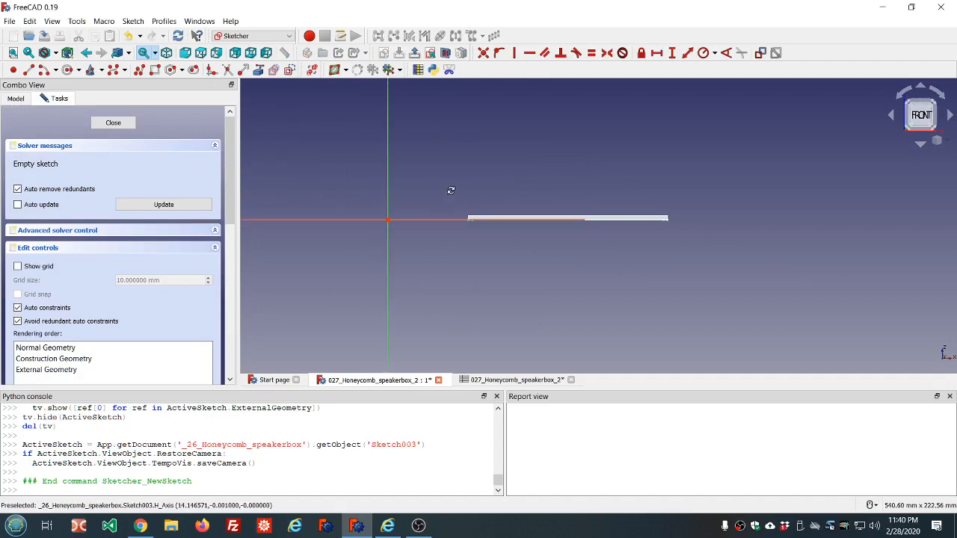
pyautogui.moveTo(451, 190); pyautogui.dragTo(455, 217, button='middle')
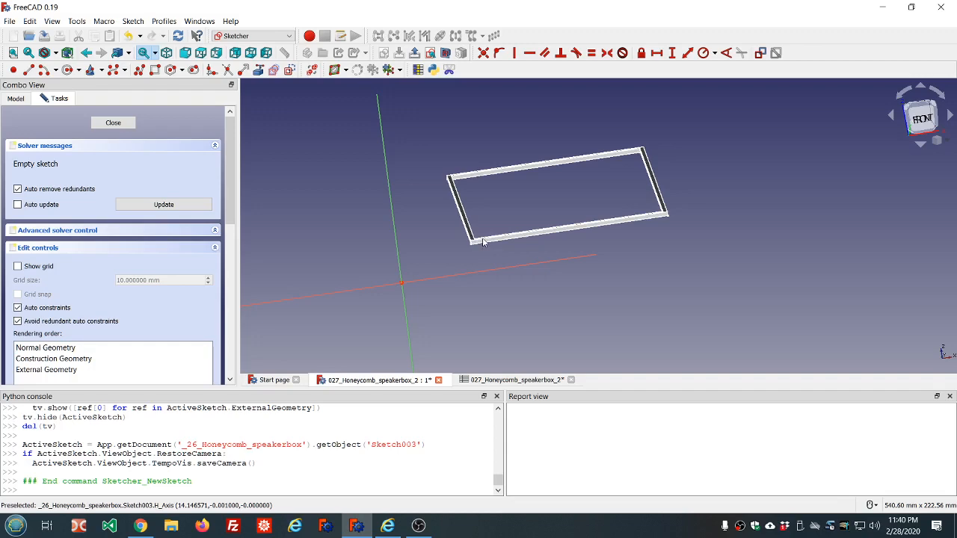
pyautogui.scroll(4, 482, 247)
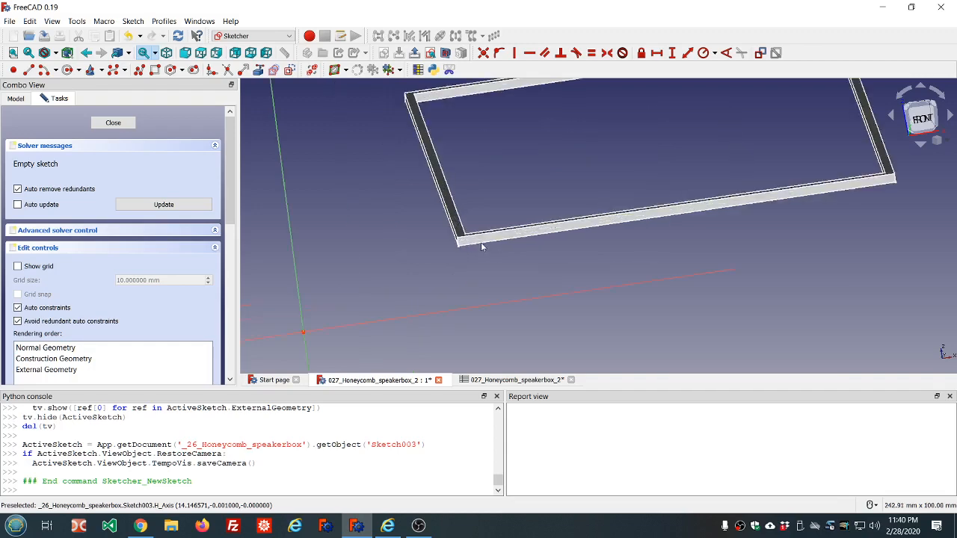
# Step: Close the empty new sketch
pyautogui.scroll(-1, 480, 243)
pyautogui.scroll(-5, 480, 267)
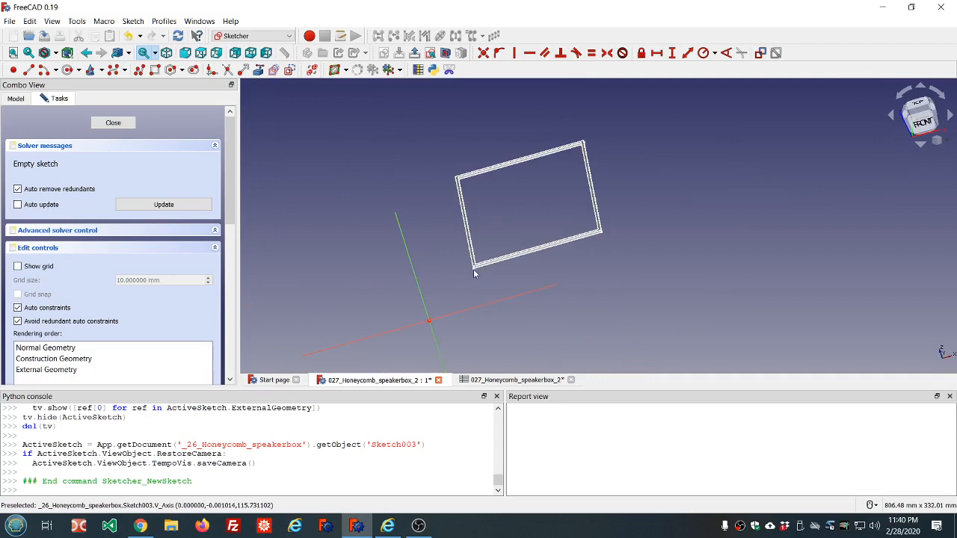
pyautogui.click(113, 123)
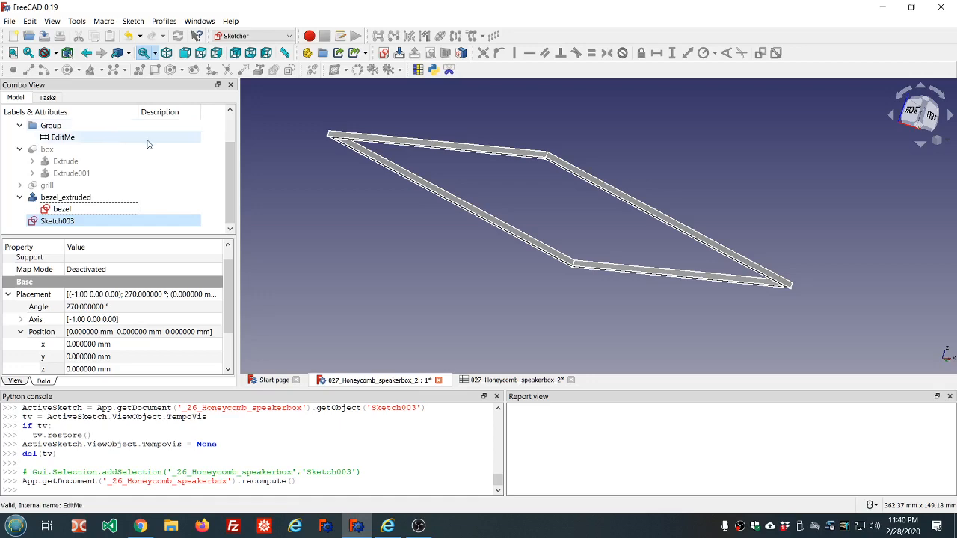
# Step: Open the bezel sketch and set its vertical offset dimension to 85 mm, naming it y_offset
pyautogui.doubleClick(86, 210)
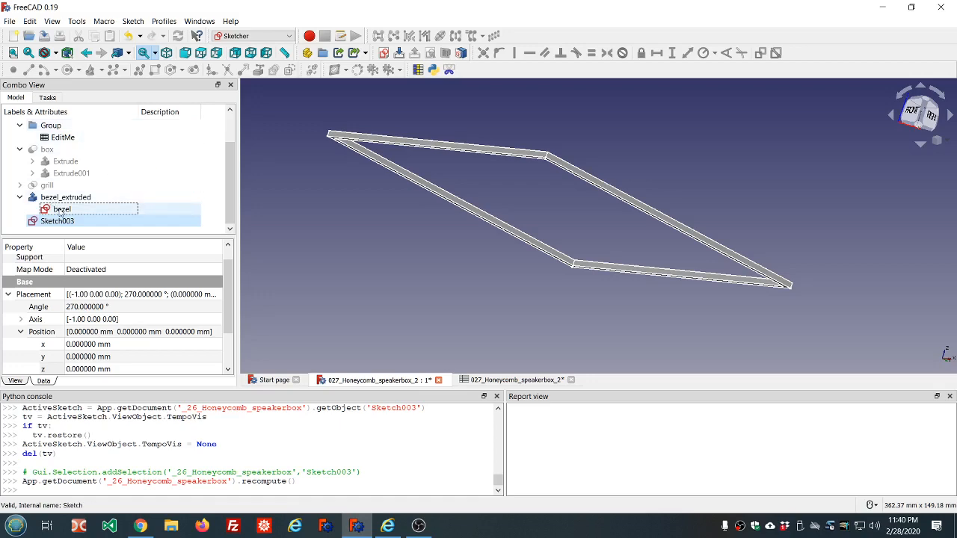
pyautogui.scroll(-10, 367, 182)
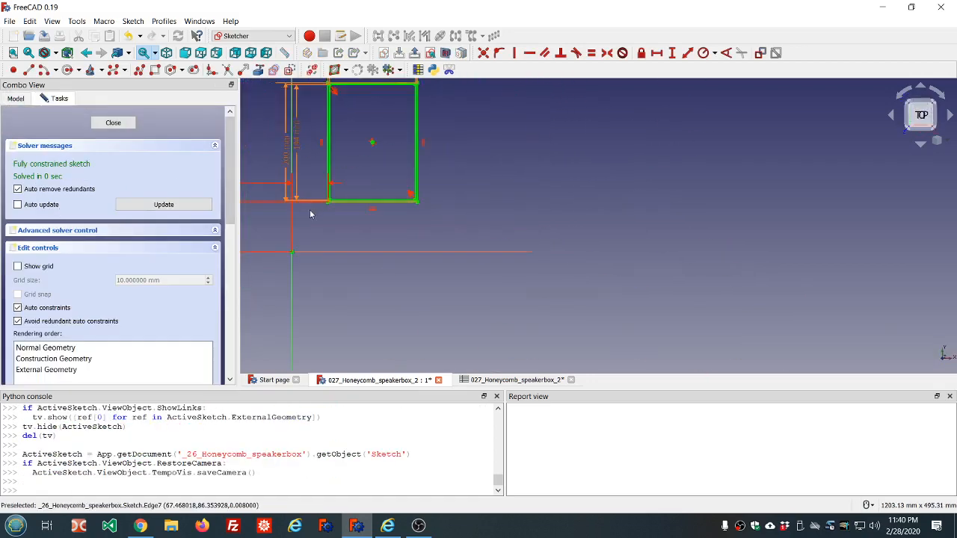
pyautogui.scroll(6, 247, 209)
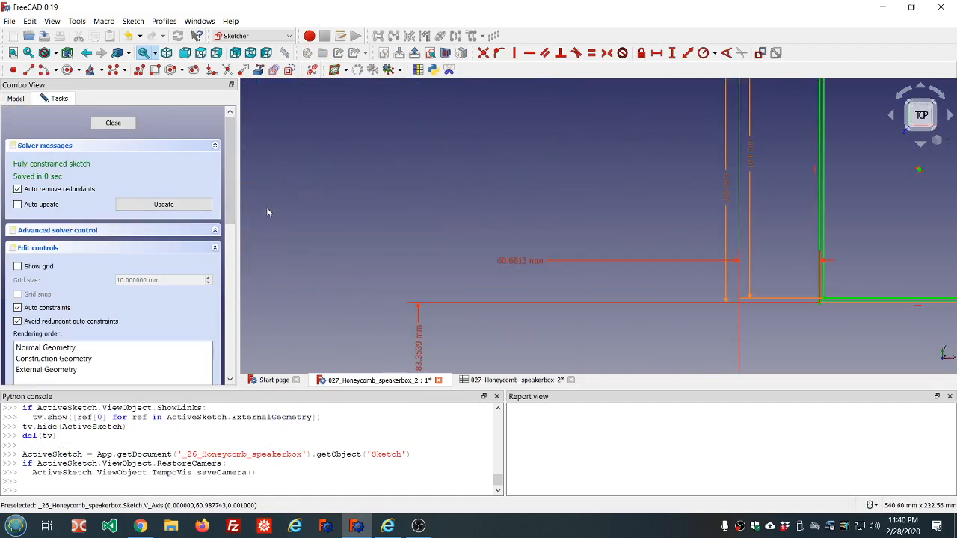
pyautogui.scroll(-2, 266, 210)
pyautogui.scroll(1, 379, 276)
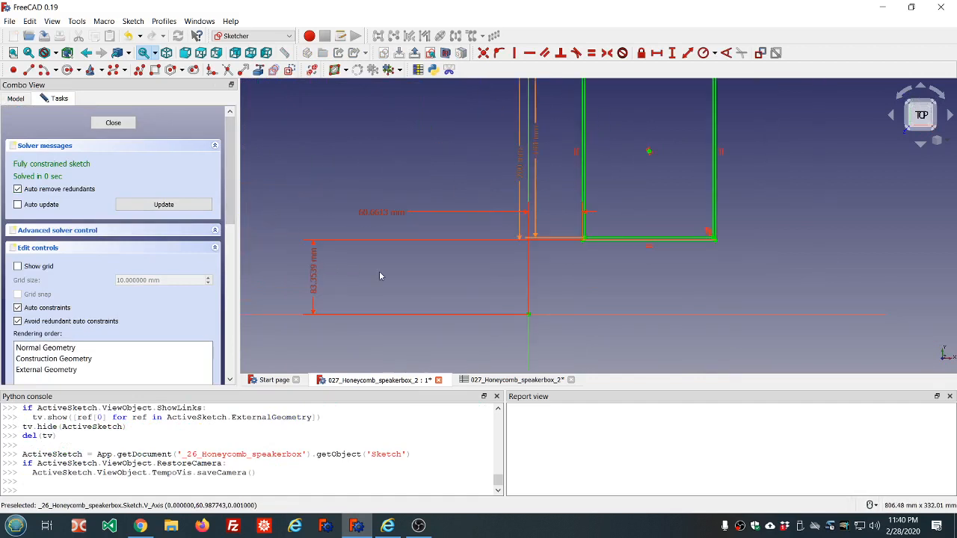
pyautogui.click(311, 284)
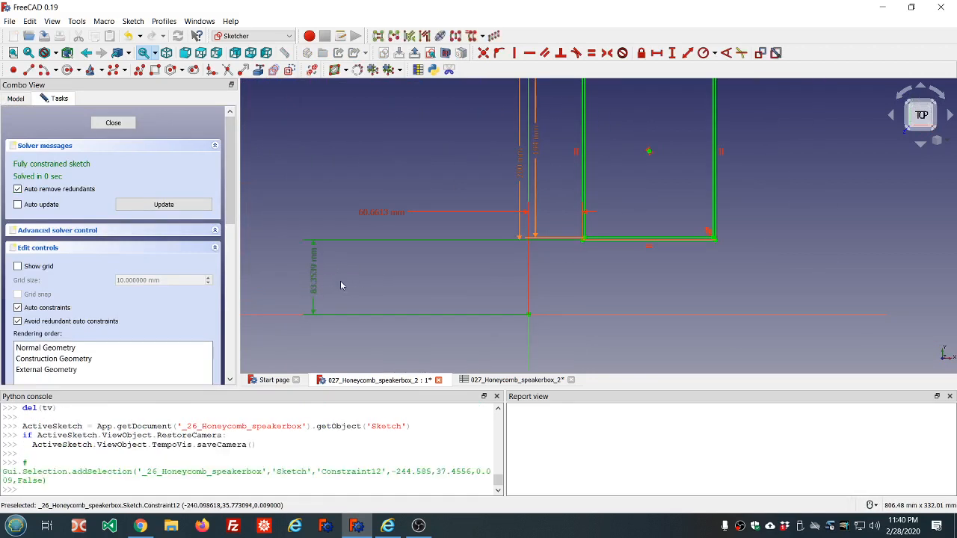
pyautogui.scroll(-2, 334, 276)
pyautogui.scroll(4, 319, 278)
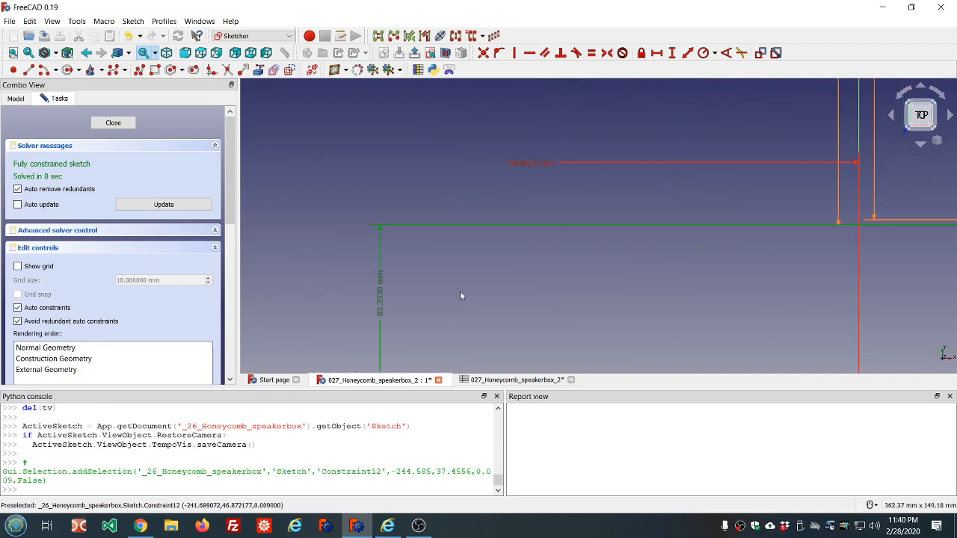
pyautogui.scroll(-2, 459, 291)
pyautogui.doubleClick(424, 304)
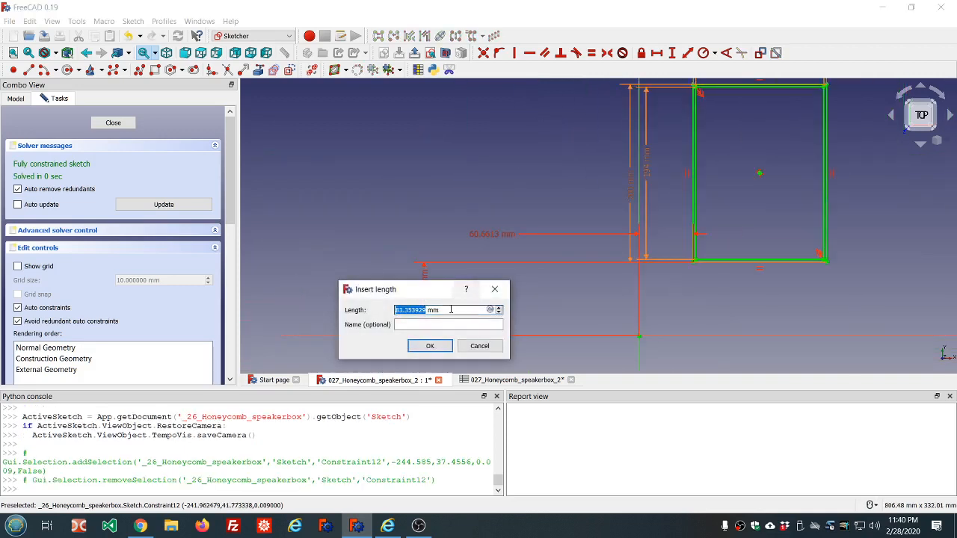
pyautogui.write('8')
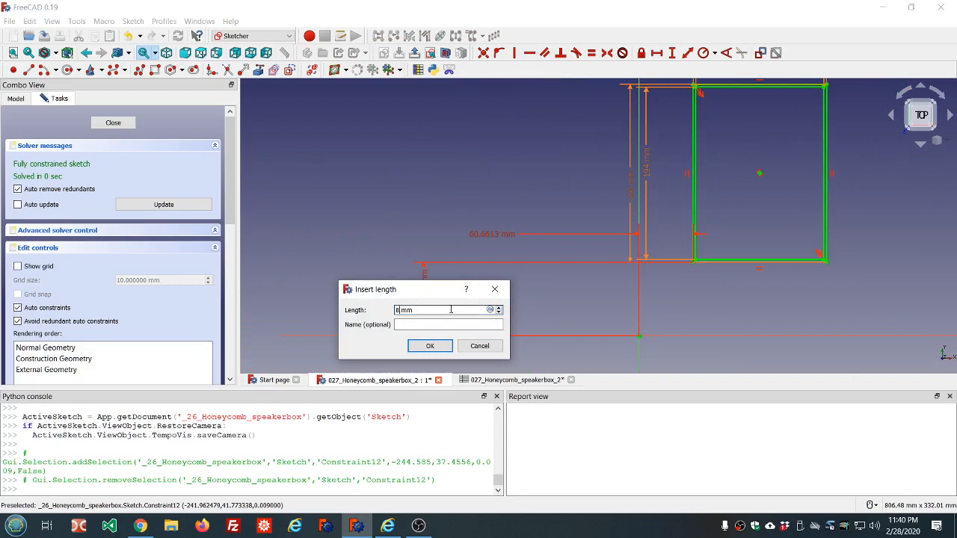
pyautogui.write('5')
pyautogui.click(432, 324)
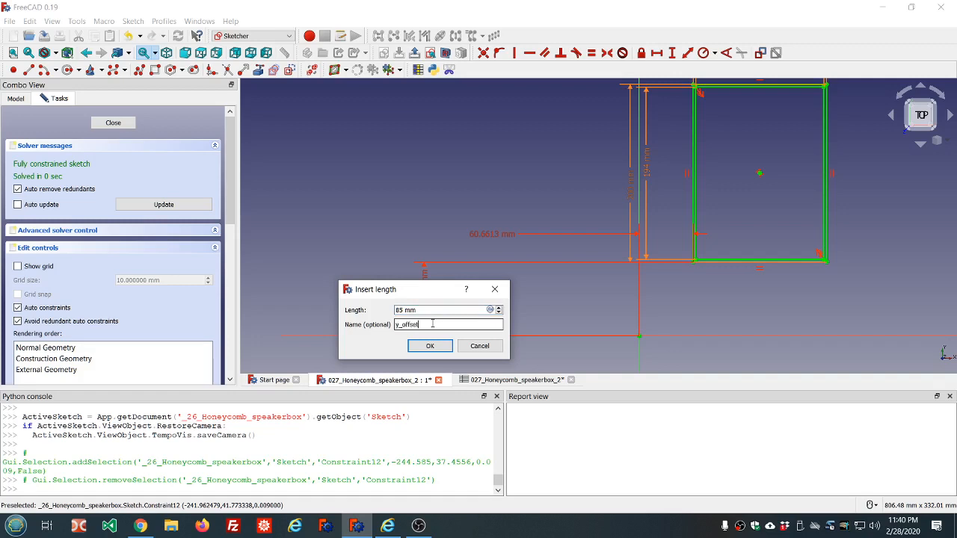
pyautogui.press('Return')
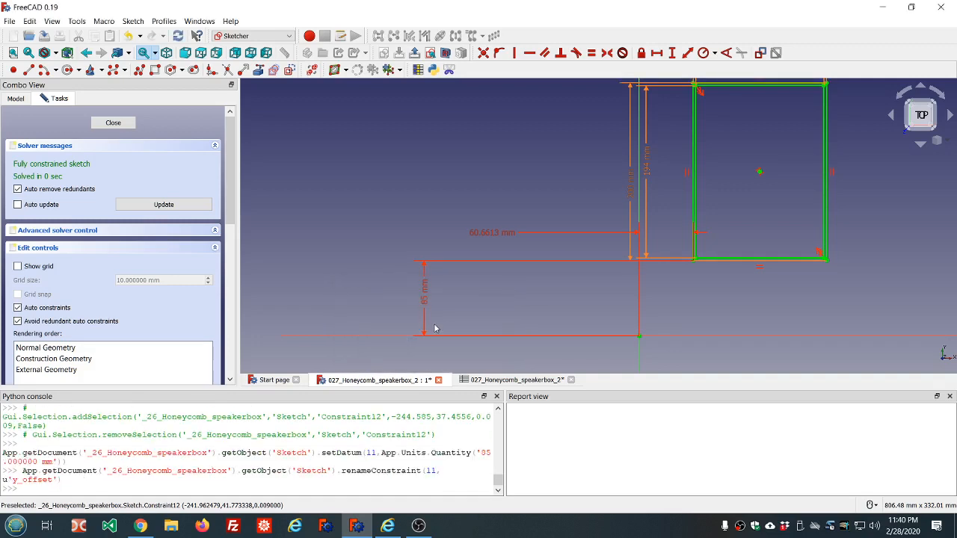
# Step: Set the bezel's horizontal offset dimension to 60 mm and name it x_offset
pyautogui.doubleClick(511, 234)
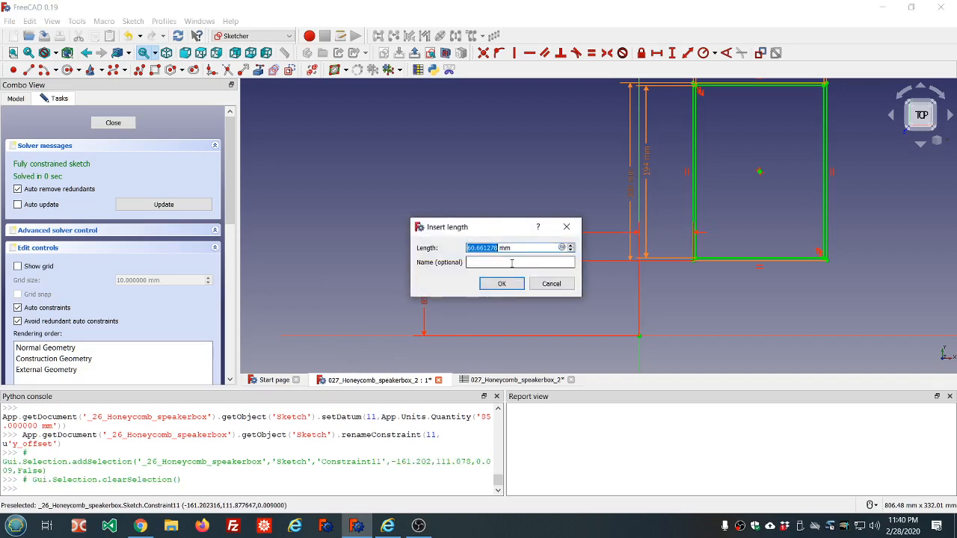
pyautogui.write('60')
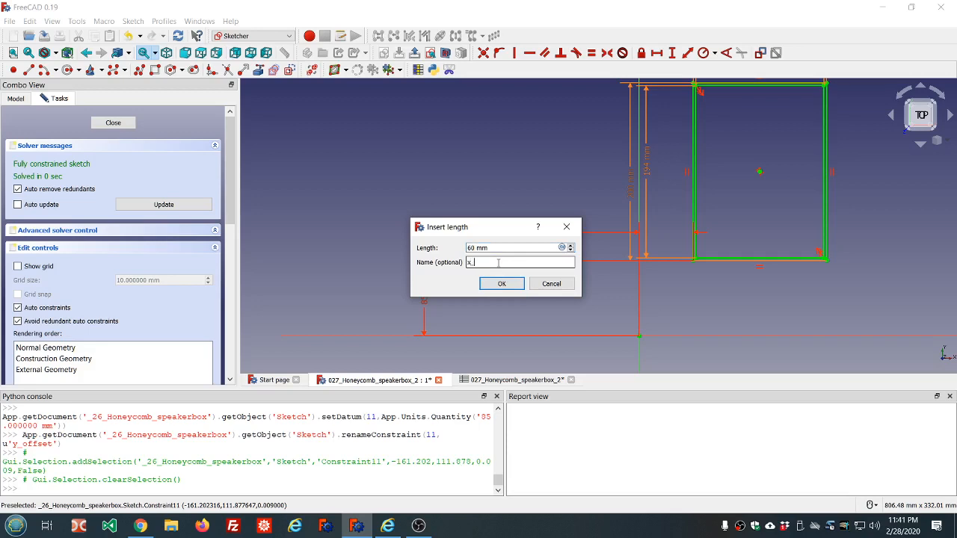
pyautogui.write('et')
pyautogui.press('Return')
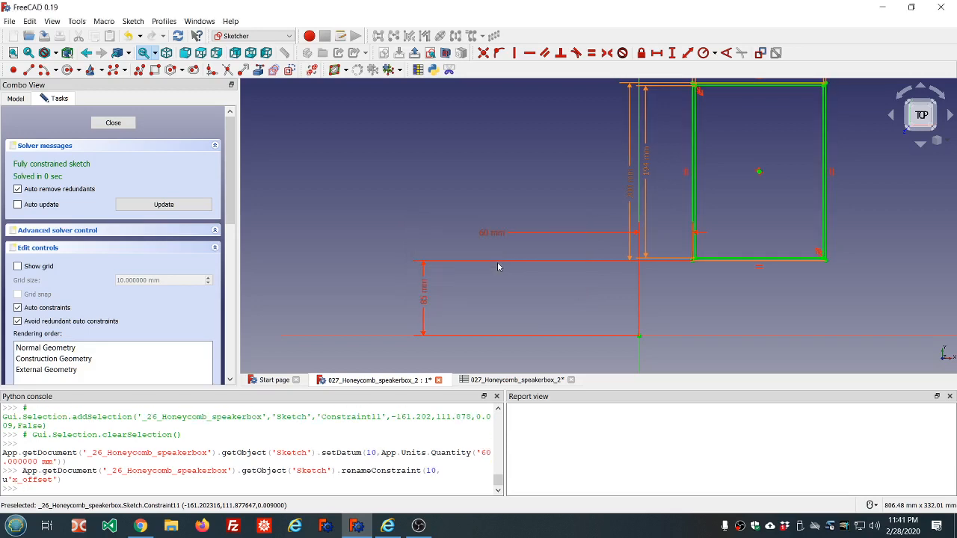
# Step: Close the bezel sketch
pyautogui.scroll(-3, 663, 269)
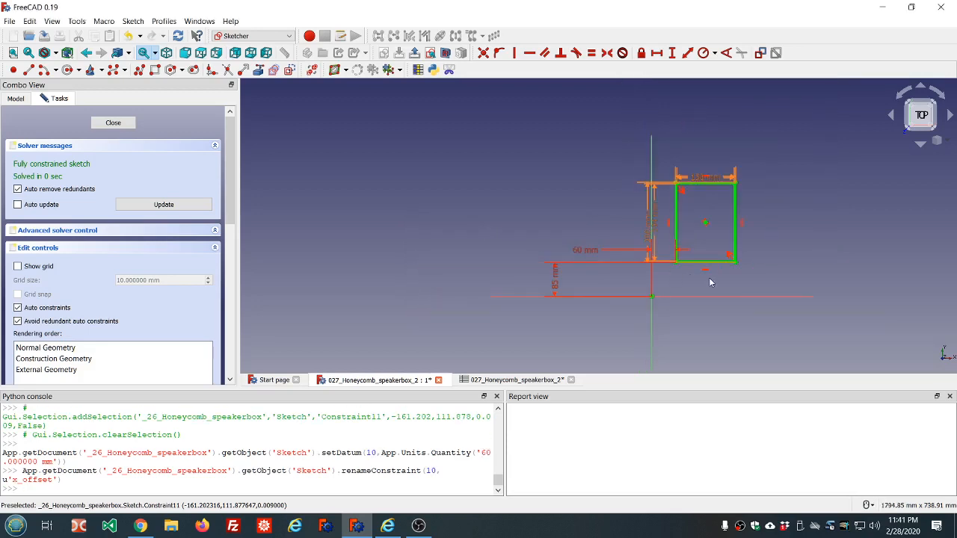
pyautogui.scroll(3, 710, 282)
pyautogui.scroll(-2, 710, 282)
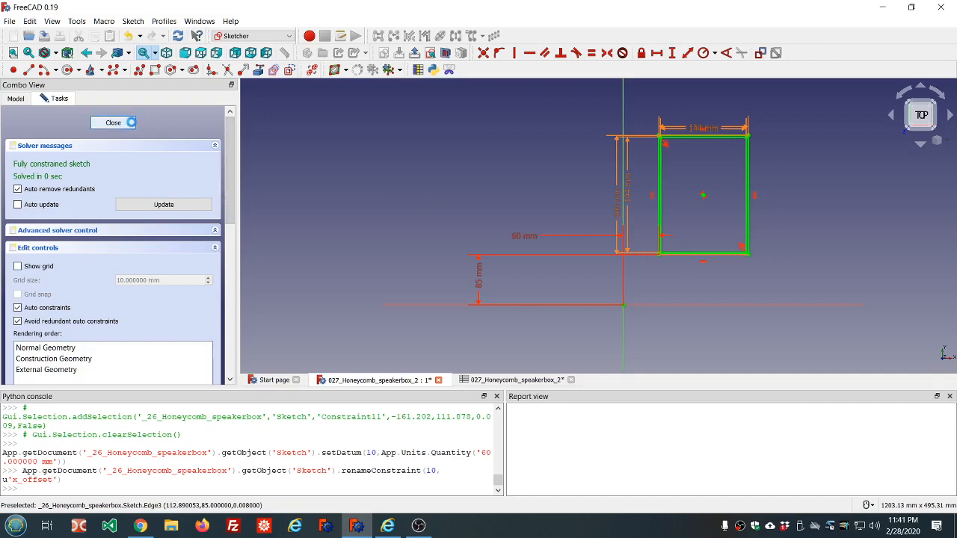
pyautogui.click(131, 124)
pyautogui.scroll(-2, 411, 189)
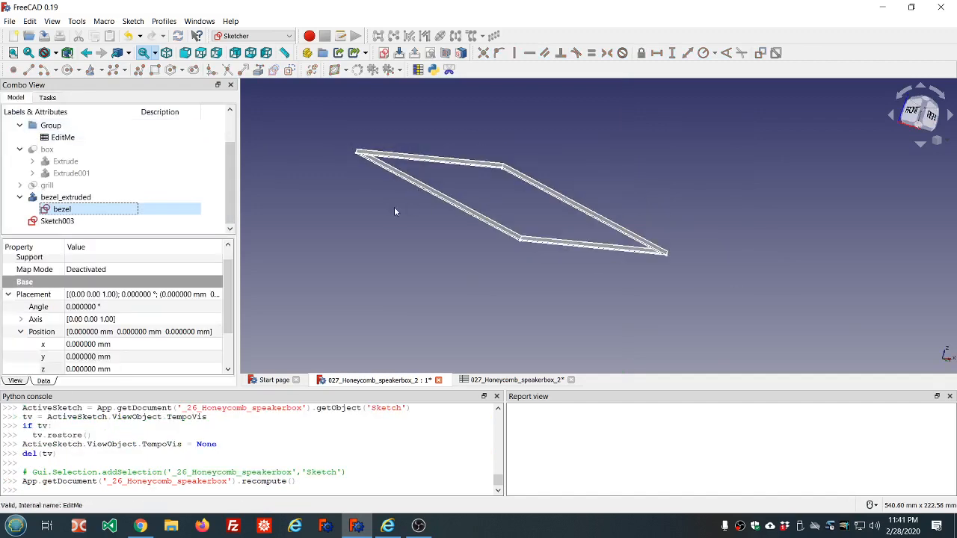
# Step: Open Sketch003, draw a small rectangle starting at the origin, and close the sketch
pyautogui.click(62, 221)
pyautogui.moveTo(578, 259); pyautogui.dragTo(666, 263, button='middle')
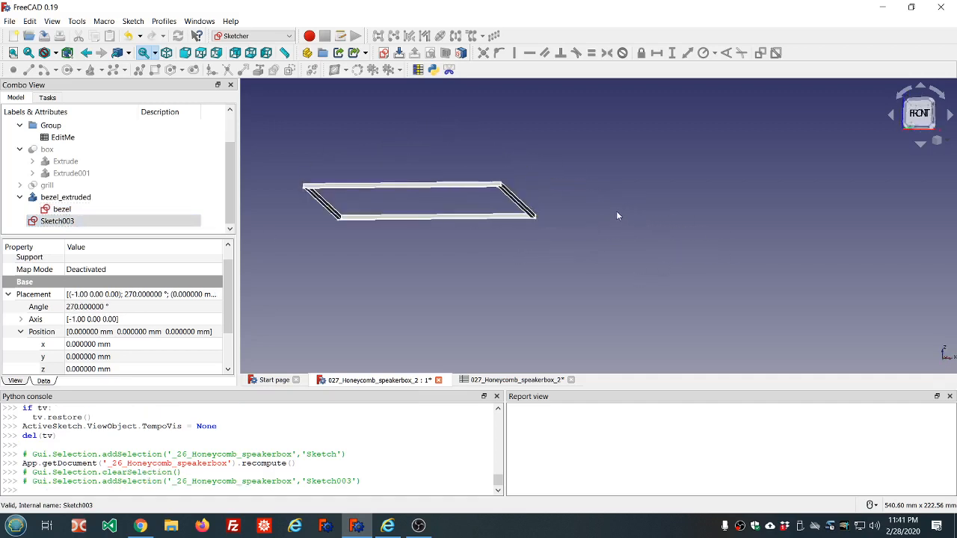
pyautogui.moveTo(617, 216); pyautogui.dragTo(645, 193, button='middle')
pyautogui.scroll(-4, 556, 207)
pyautogui.scroll(2, 501, 247)
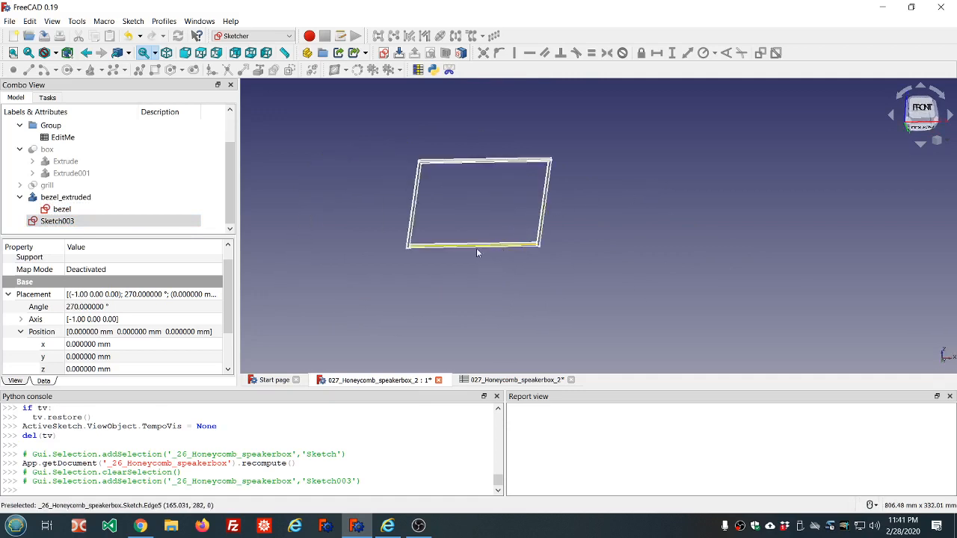
pyautogui.scroll(3, 390, 254)
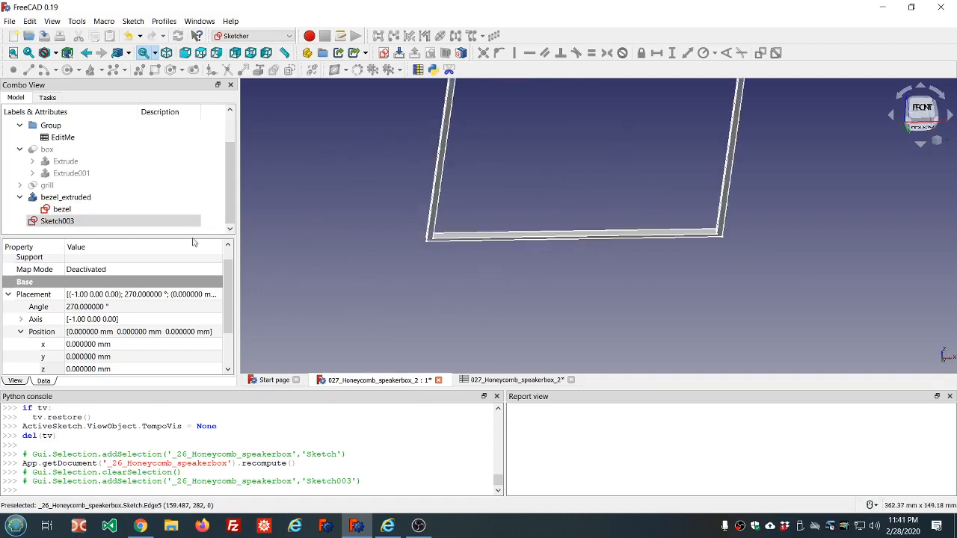
pyautogui.doubleClick(57, 220)
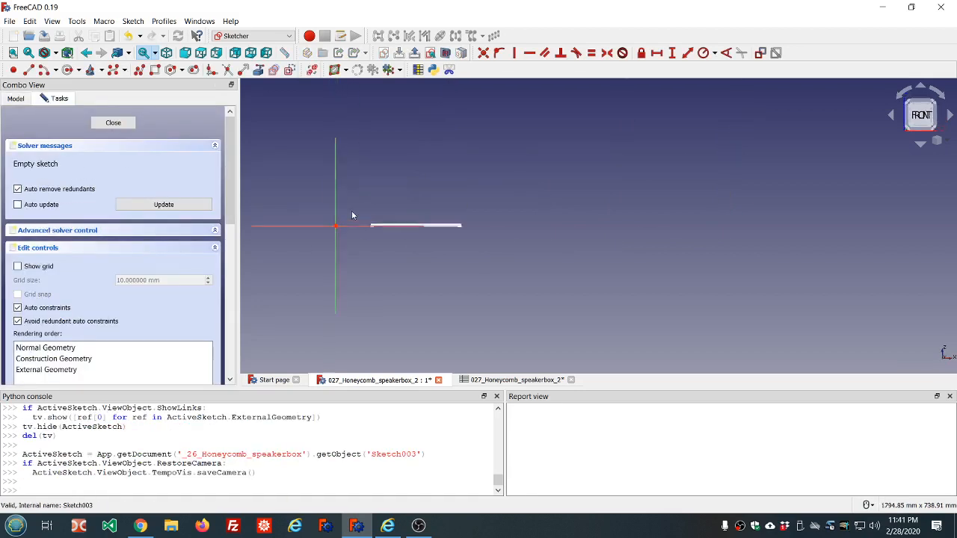
pyautogui.click(155, 70)
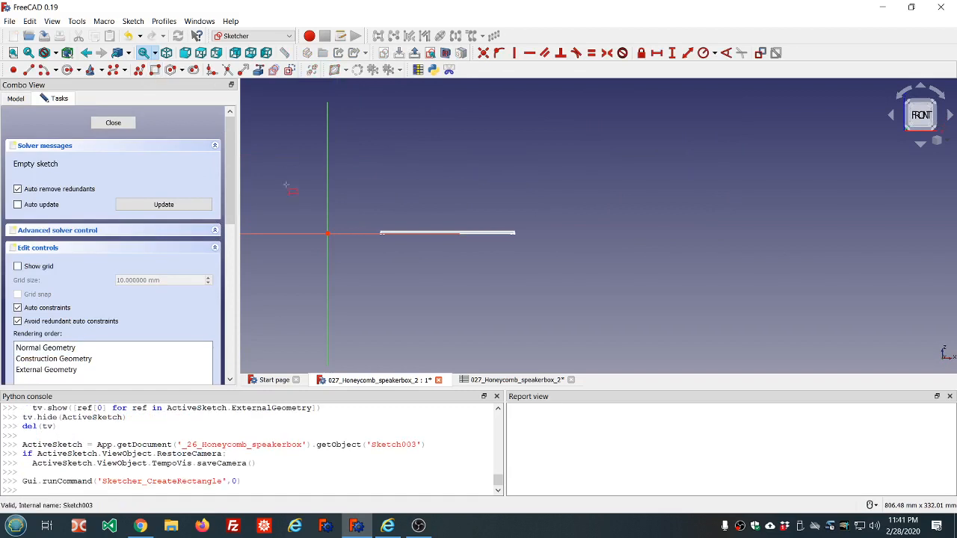
pyautogui.click(320, 229)
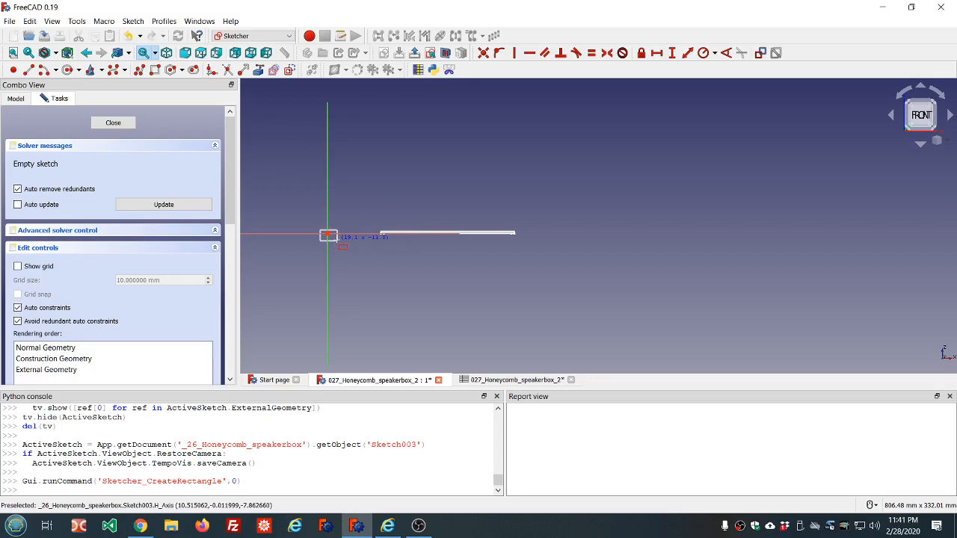
pyautogui.click(336, 238)
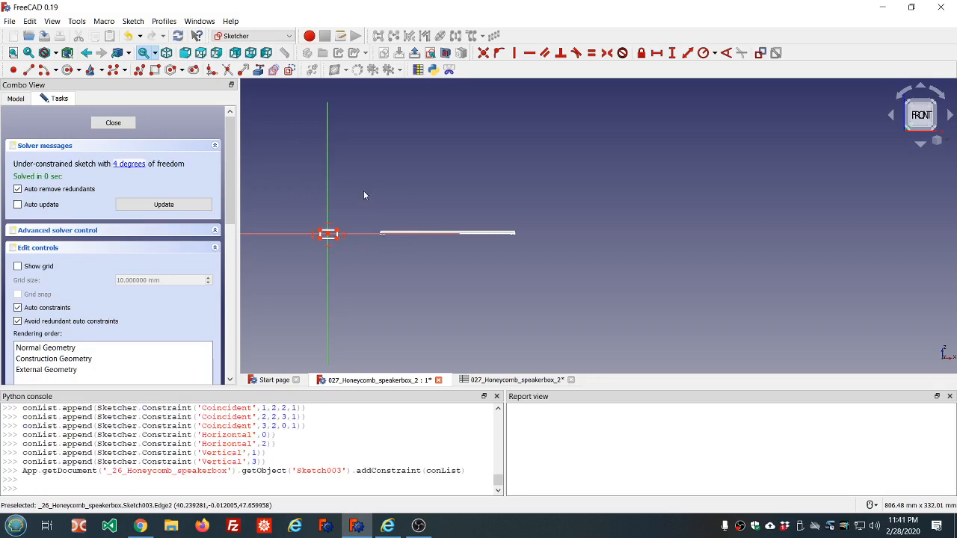
pyautogui.click(113, 123)
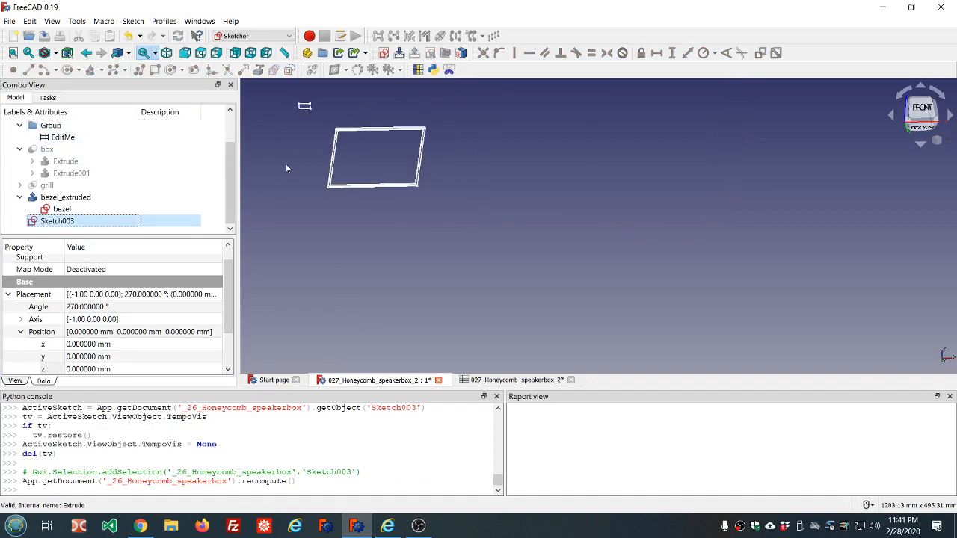
# Step: Bind Sketch003's placement y position to the bezel sketch's y_offset constraint with the expression <<bezel>>.Constraints.y_offset
pyautogui.scroll(-2, 285, 168)
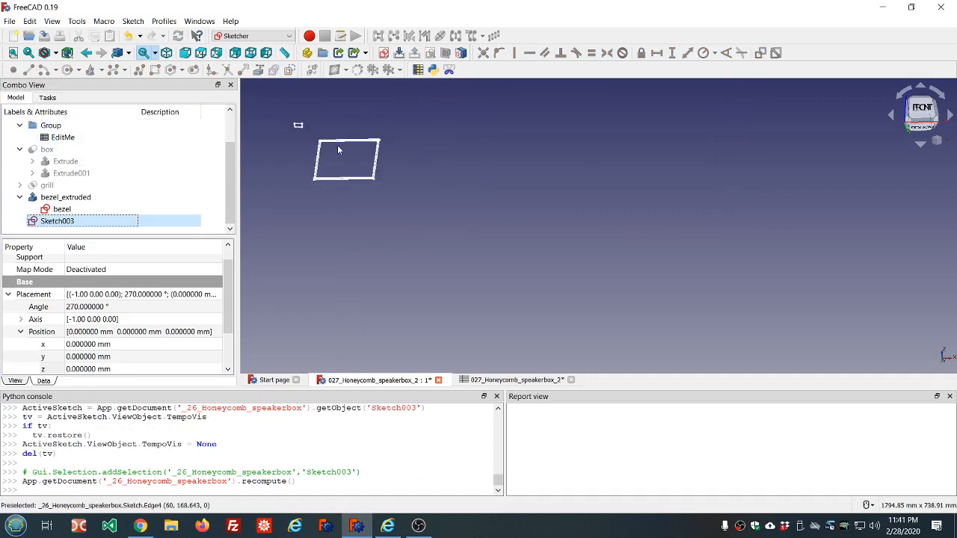
pyautogui.click(923, 110)
pyautogui.moveTo(473, 159); pyautogui.dragTo(466, 181, button='middle')
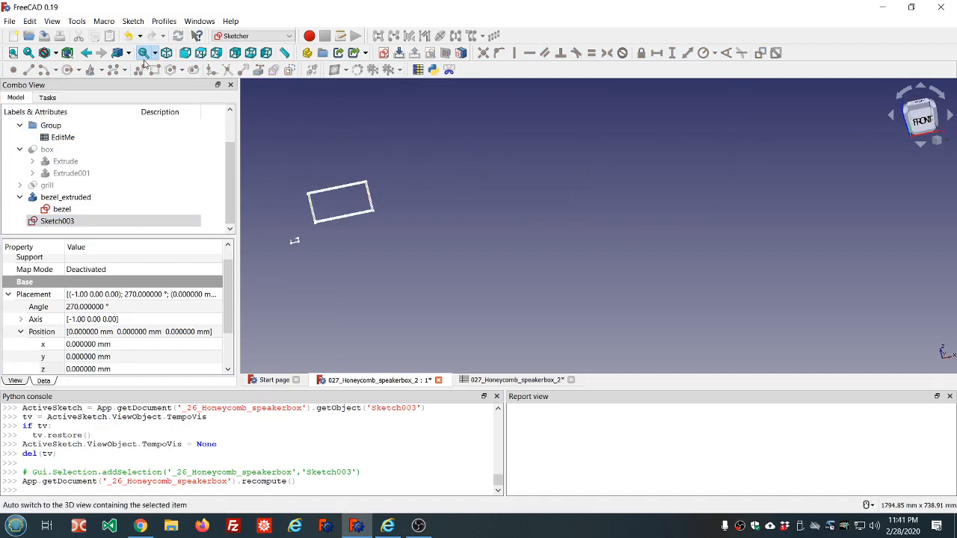
pyautogui.click(13, 53)
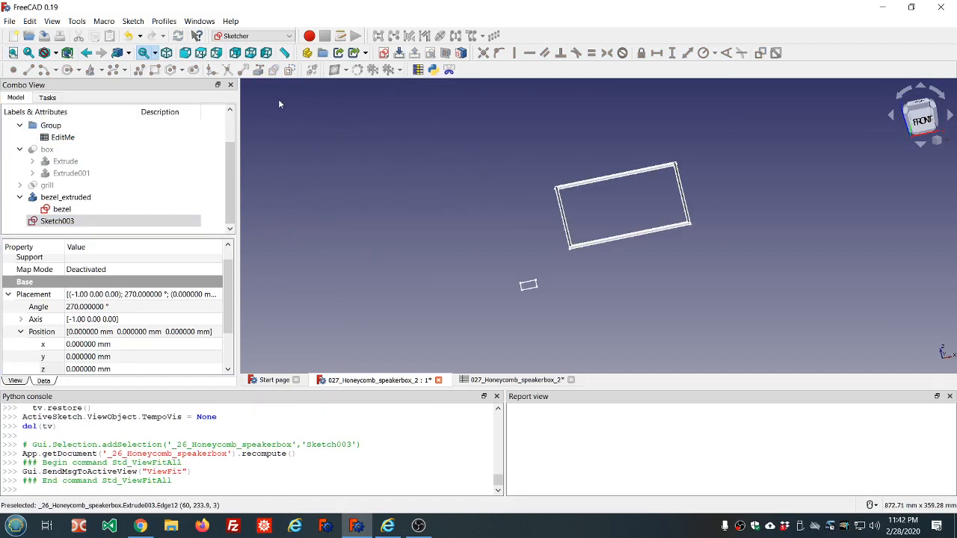
pyautogui.scroll(-2, 358, 133)
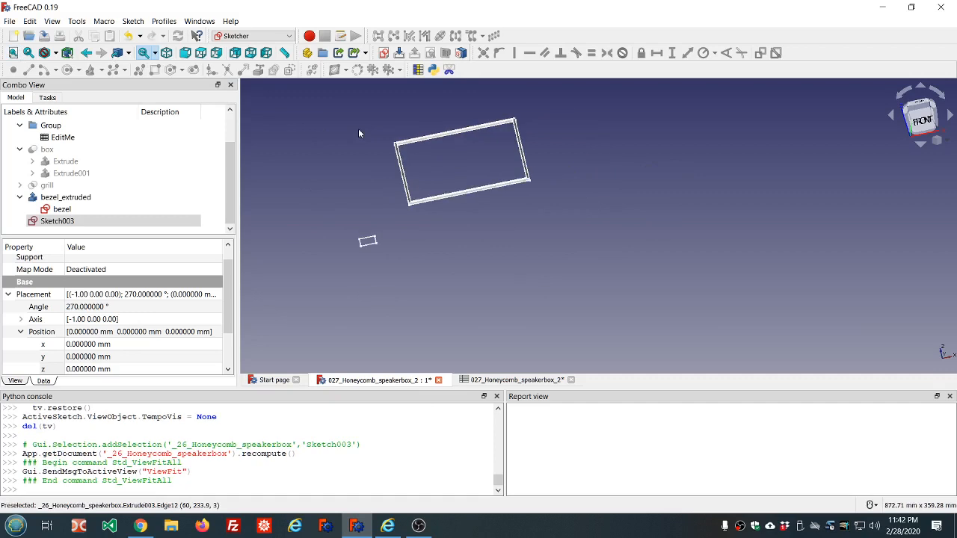
pyautogui.click(142, 357)
pyautogui.scroll(9, 142, 357)
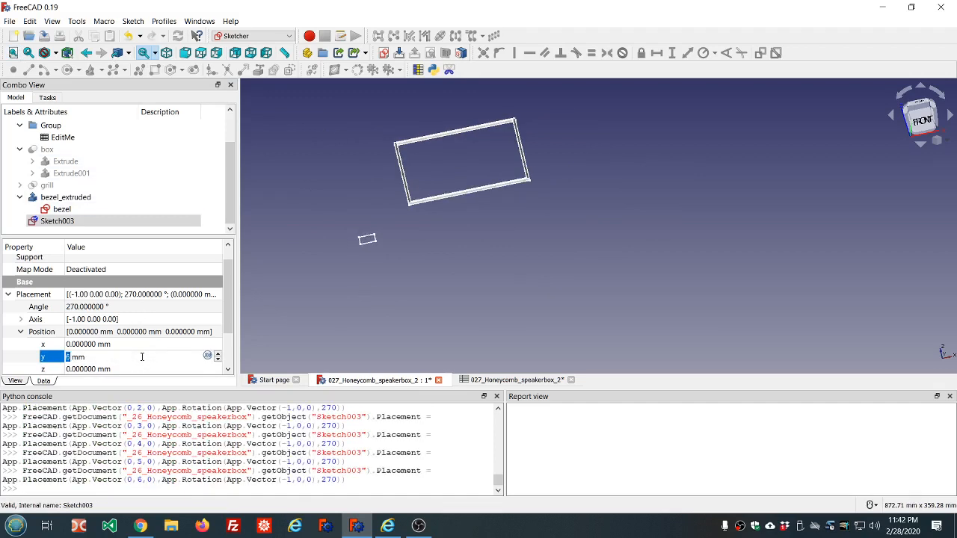
pyautogui.scroll(-2, 142, 357)
pyautogui.scroll(2, 142, 358)
pyautogui.press('=')
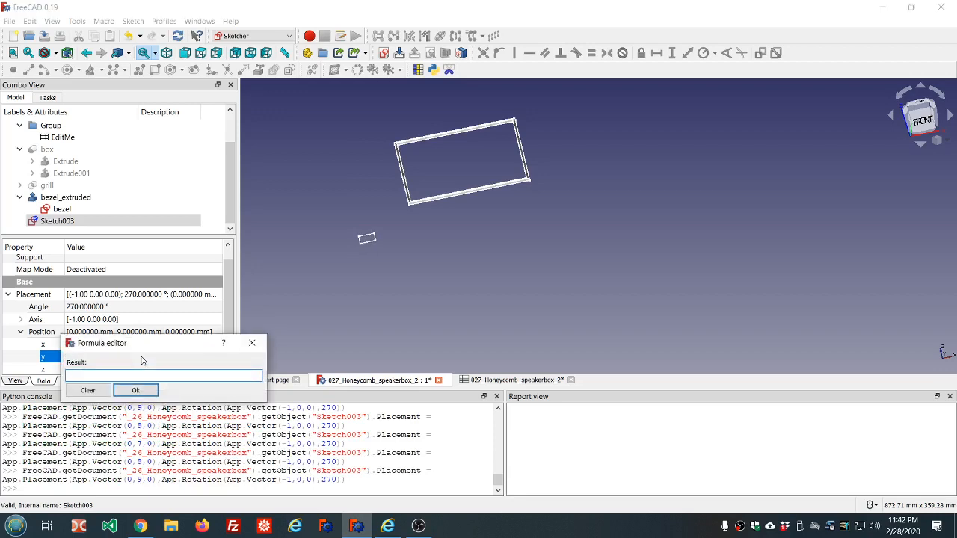
pyautogui.write('bezel')
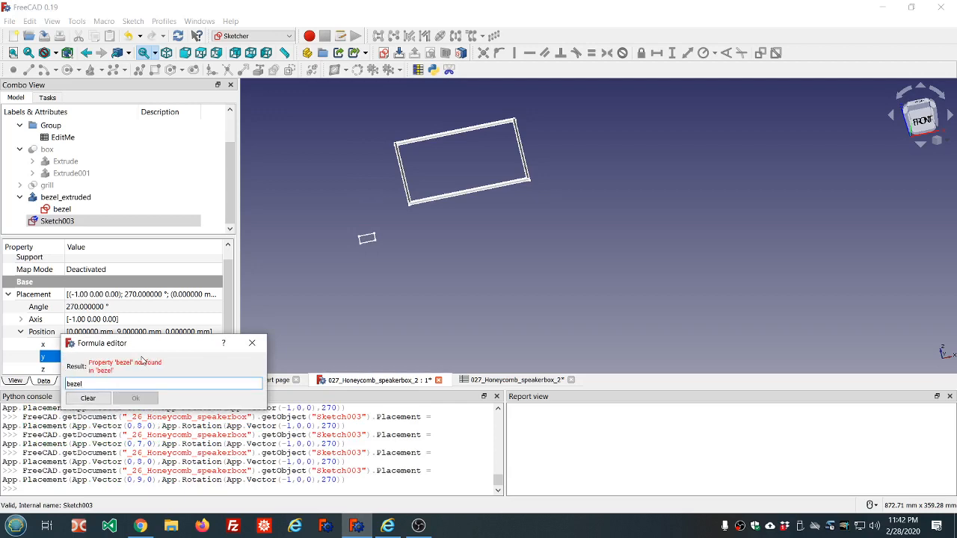
pyautogui.write('.con')
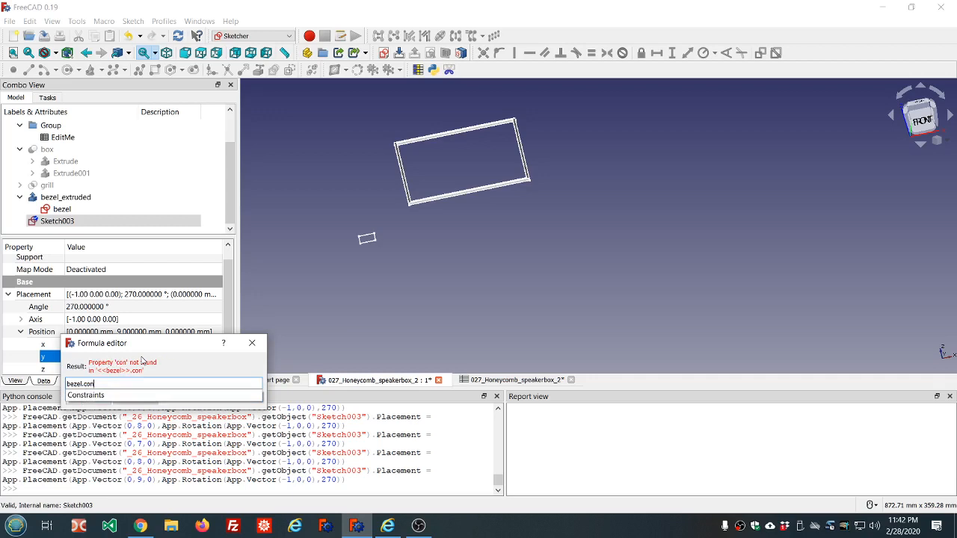
pyautogui.press('Down')
pyautogui.write('.')
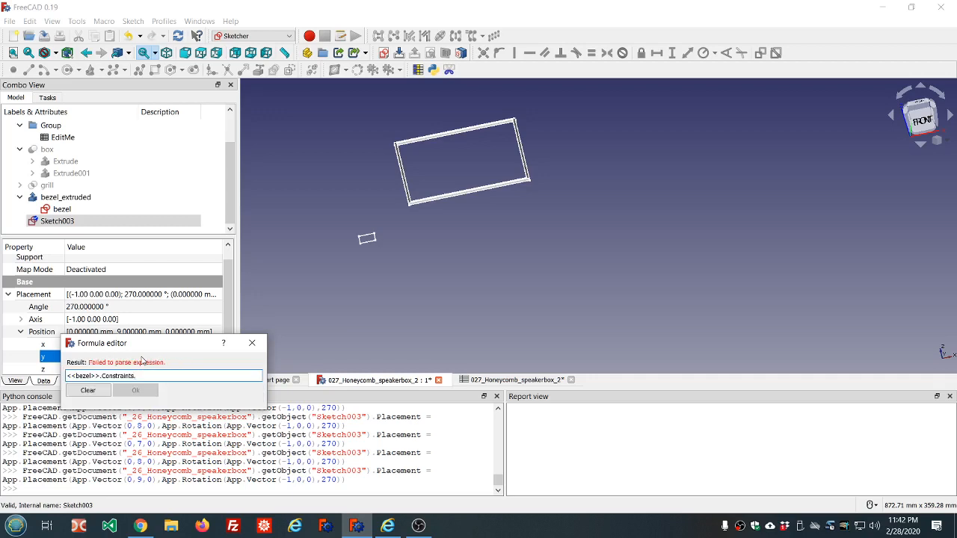
pyautogui.write('y_offset')
pyautogui.press('Return')
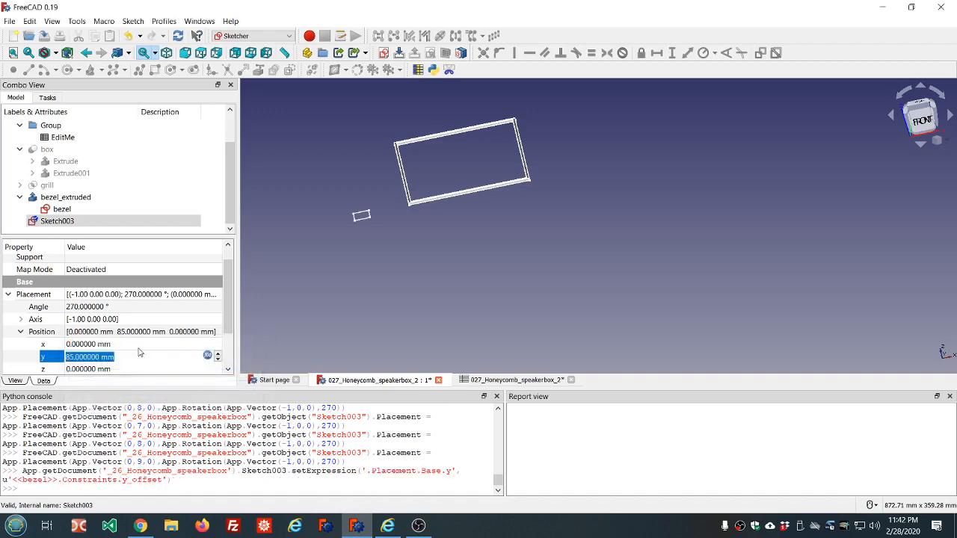
# Step: Bind Sketch003's placement x position to the bezel sketch's x_offset constraint with the expression <<bezel>>.Constraints.x_offset
pyautogui.click(139, 345)
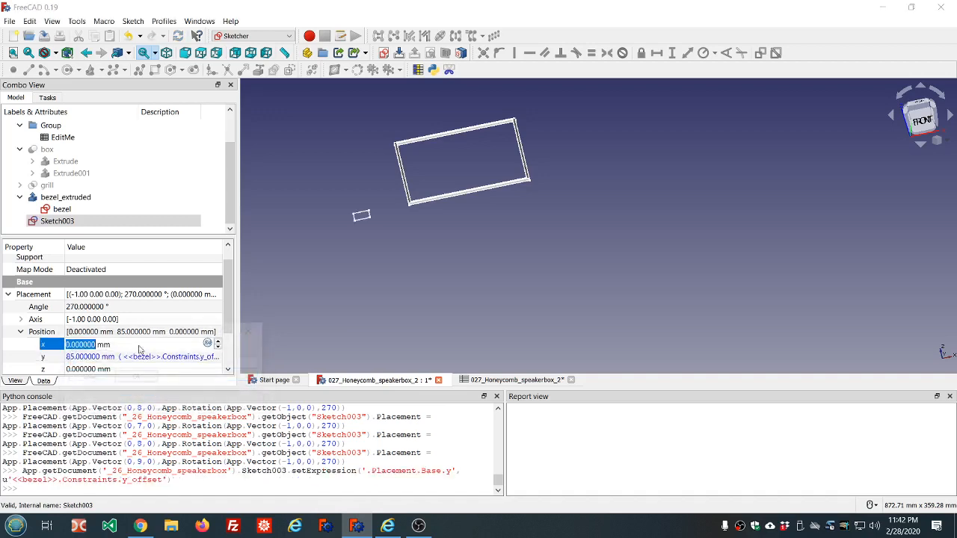
pyautogui.write('=bezel.con')
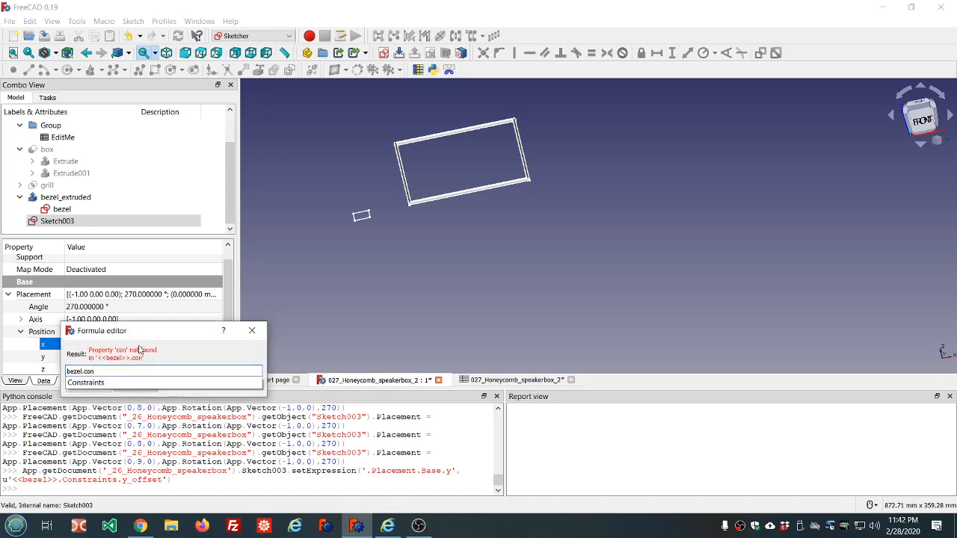
pyautogui.press('Down')
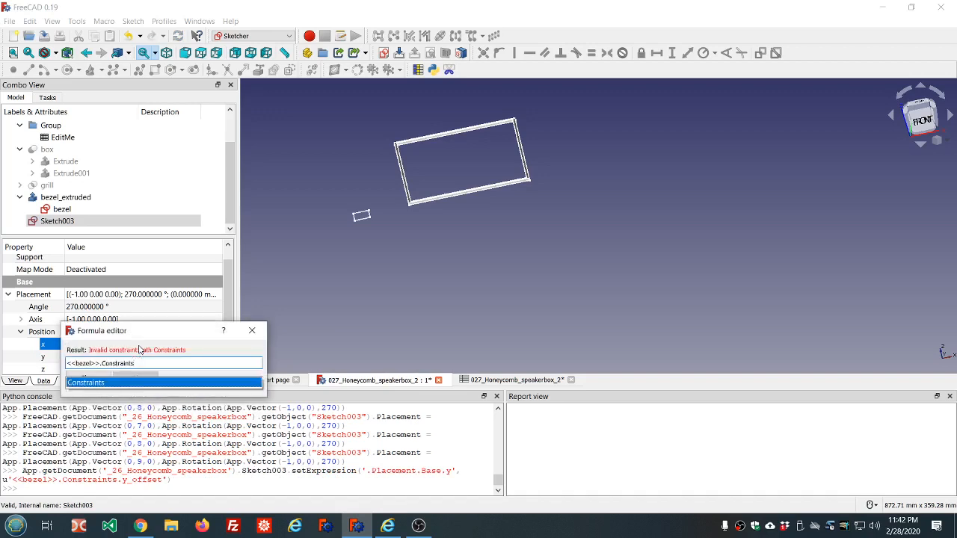
pyautogui.write('.x_')
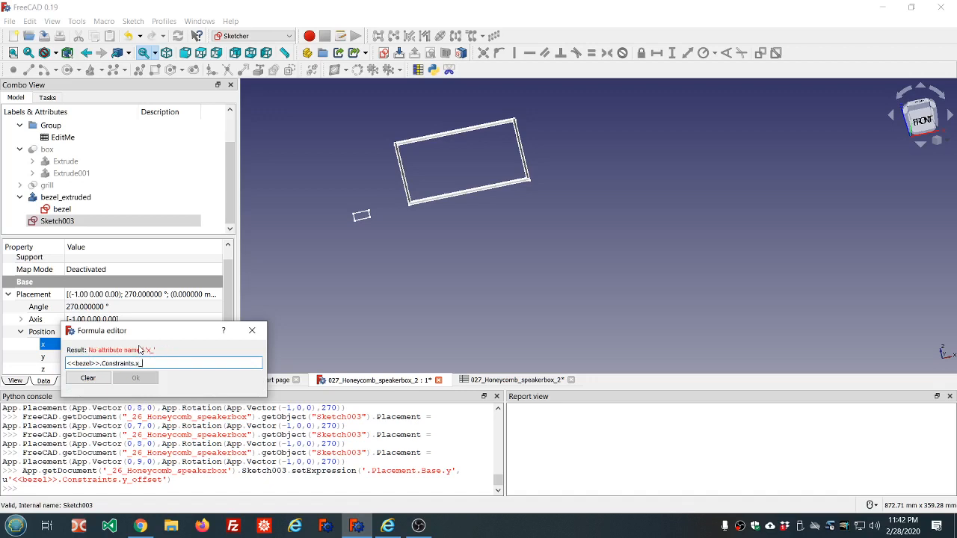
pyautogui.write('offset')
pyautogui.press('Return')
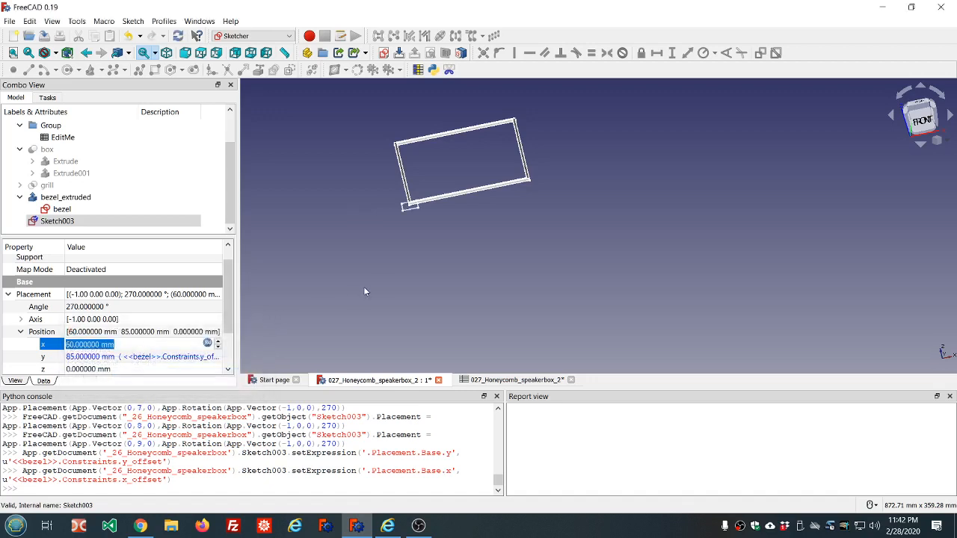
# Step: Extend Sketch003's y position expression to <<bezel>>.Constraints.y_offset + ss.ss_wall_thickness * 1mm
pyautogui.moveTo(446, 239); pyautogui.dragTo(494, 318, button='middle')
pyautogui.scroll(8, 432, 299)
pyautogui.scroll(-5, 468, 295)
pyautogui.scroll(6, 494, 319)
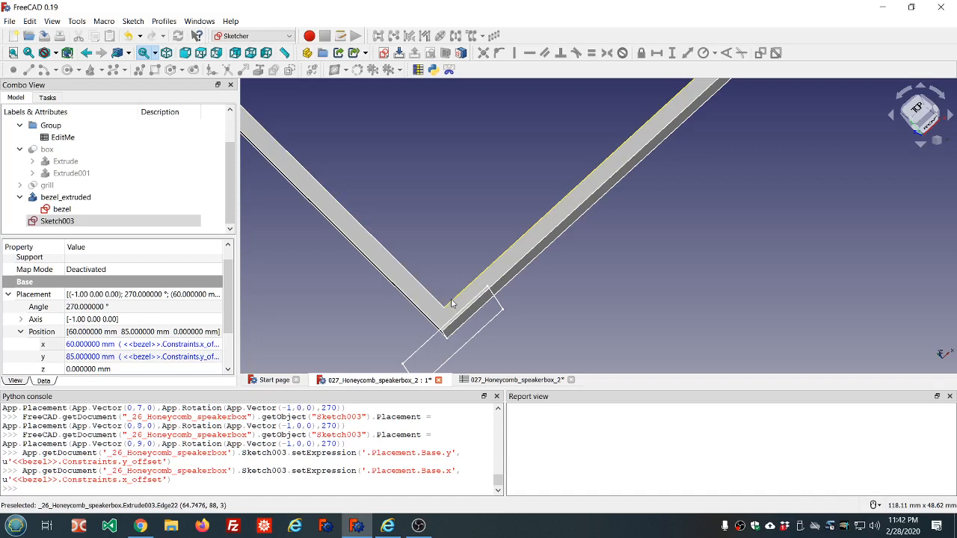
pyautogui.scroll(-4, 446, 292)
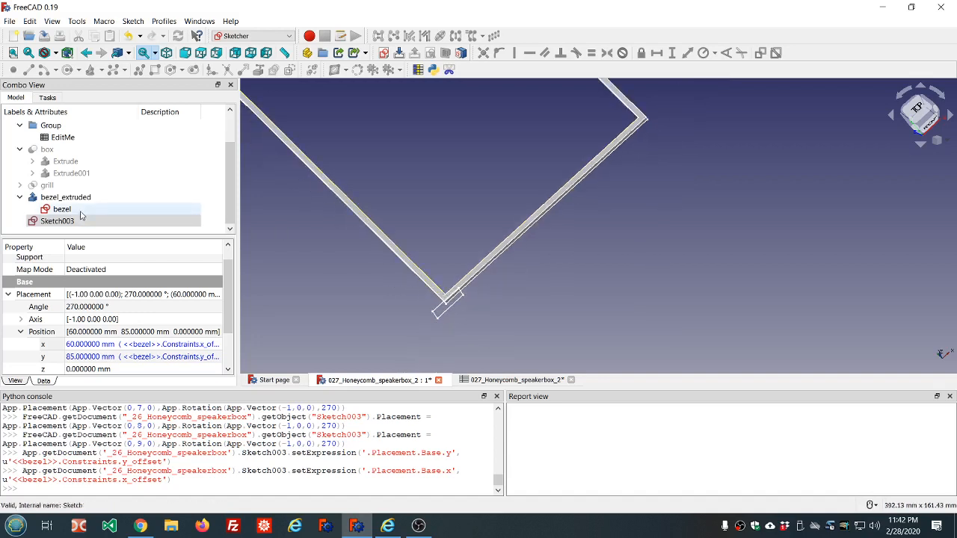
pyautogui.click(148, 360)
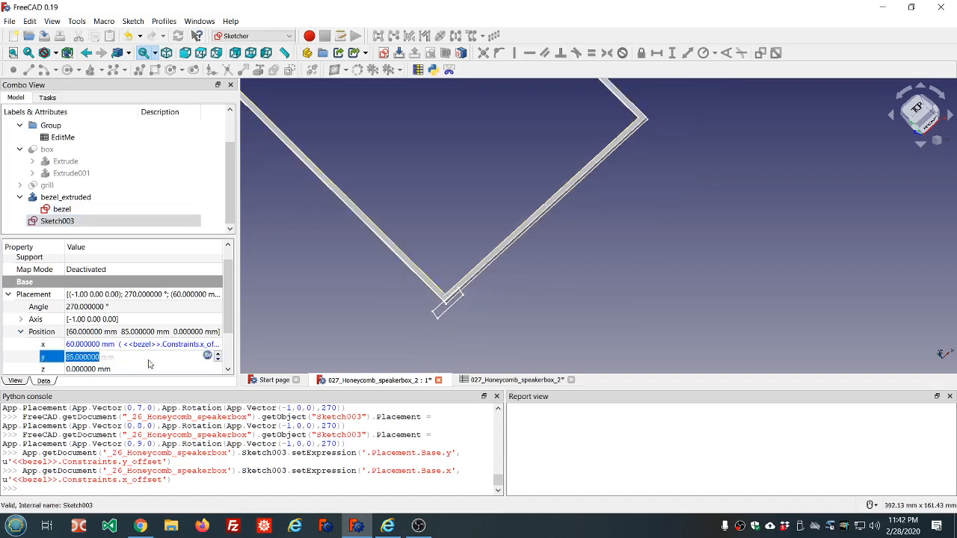
pyautogui.click(207, 356)
pyautogui.click(199, 371)
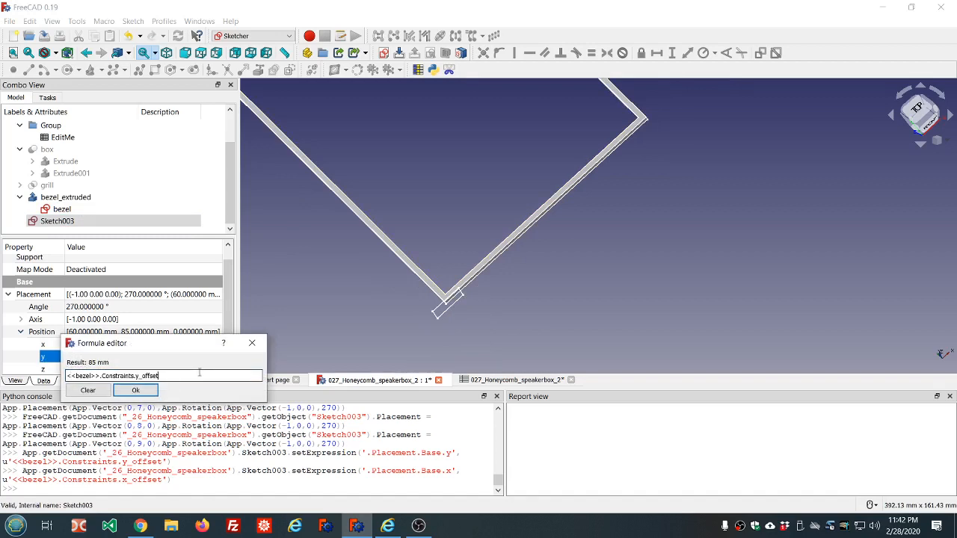
pyautogui.write('+ ss.ss')
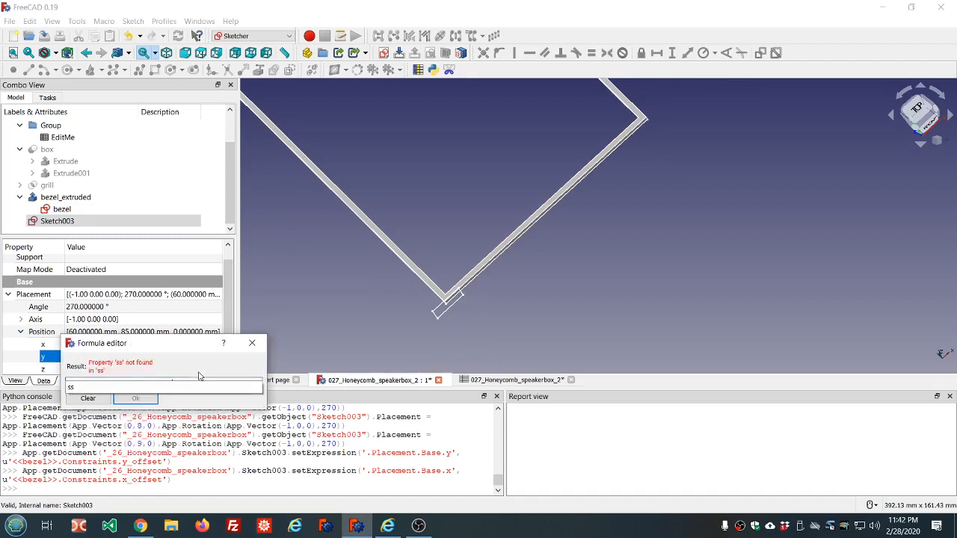
pyautogui.press('Down')
pyautogui.press('Down')
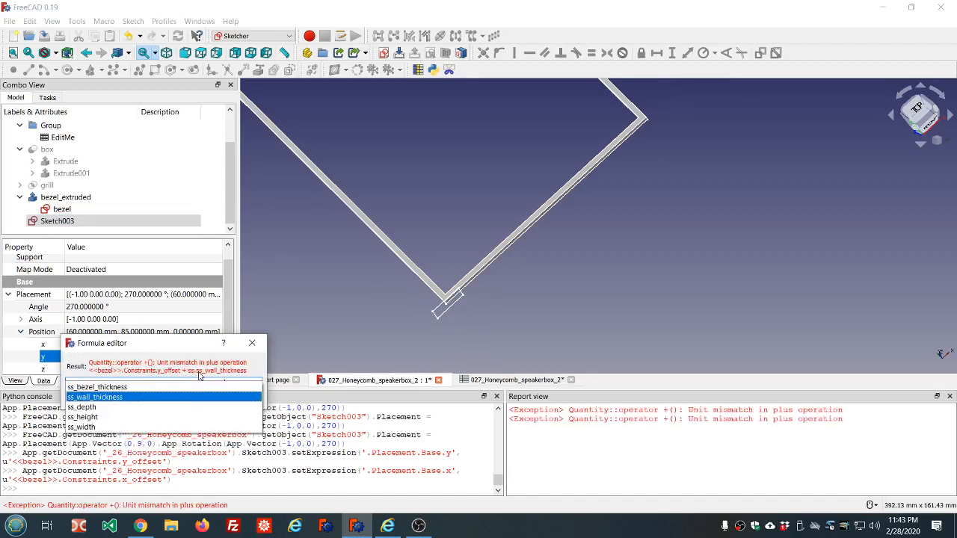
pyautogui.press('Return')
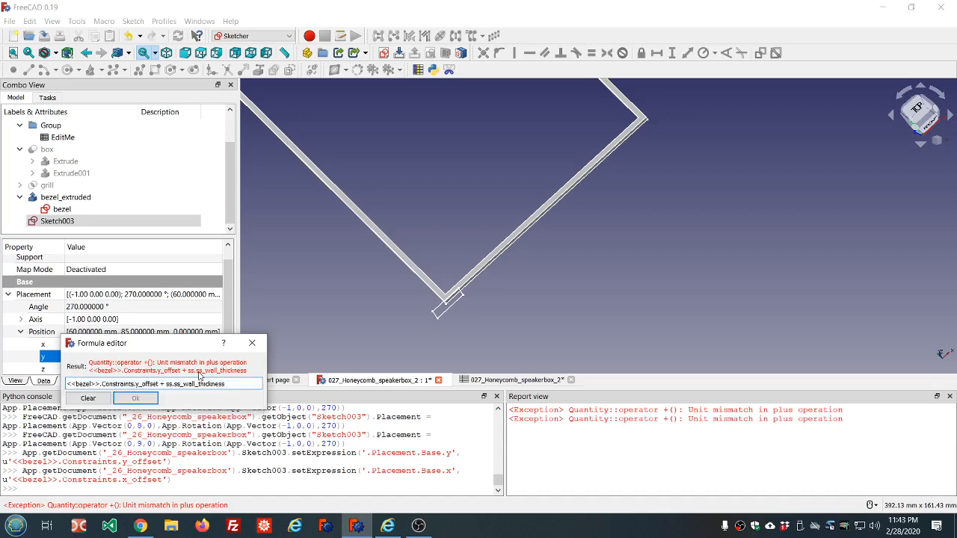
pyautogui.write('*1mm')
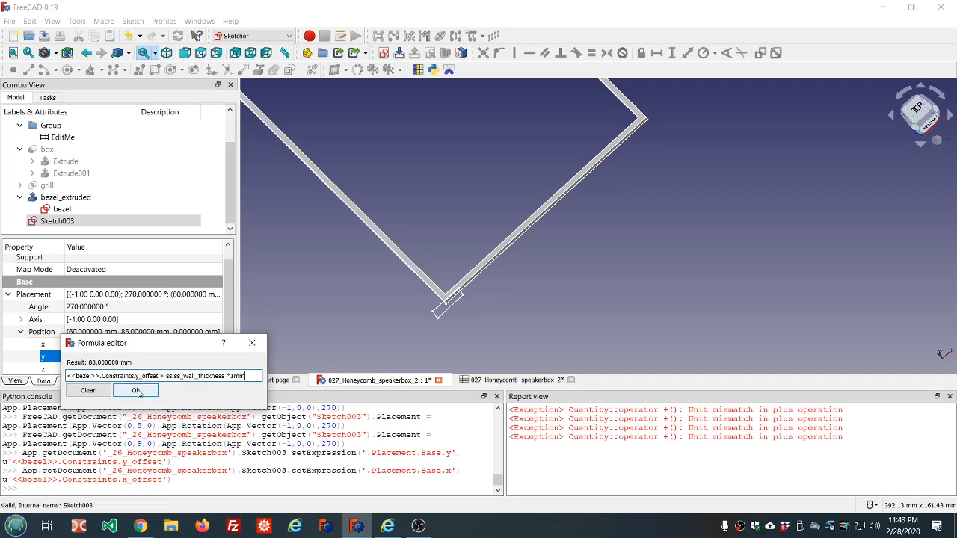
pyautogui.click(136, 391)
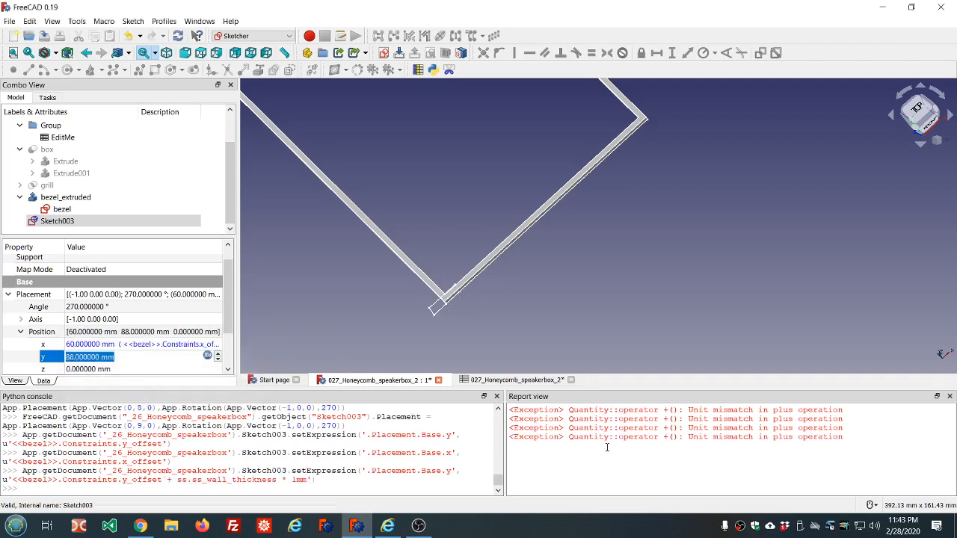
# Step: Clear the report view
pyautogui.rightClick(603, 417)
pyautogui.click(624, 473)
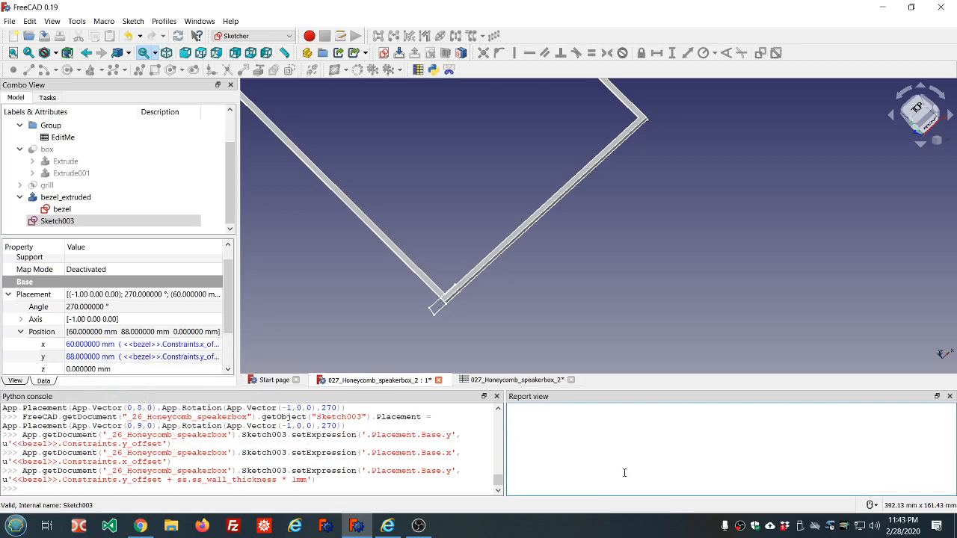
pyautogui.moveTo(500, 329); pyautogui.dragTo(461, 325, button='middle')
pyautogui.scroll(2, 433, 266)
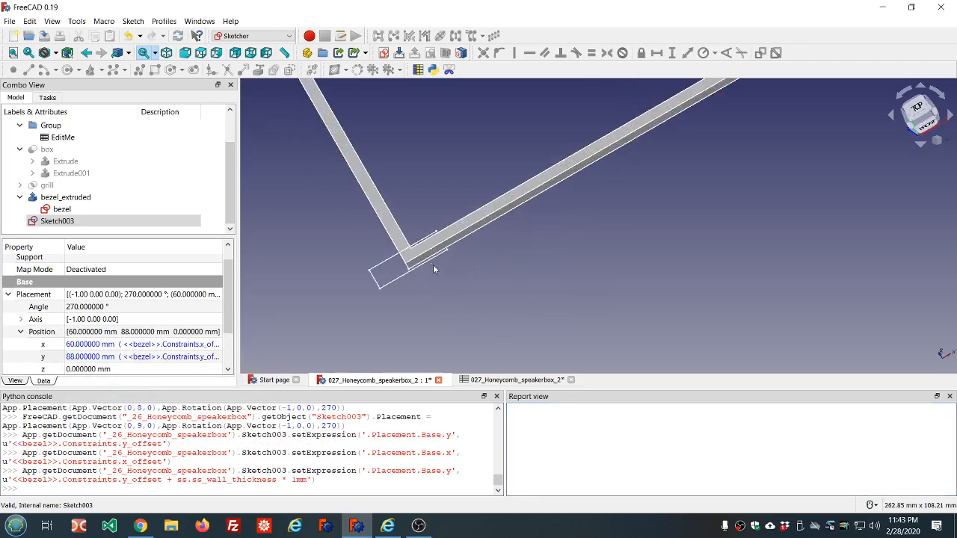
pyautogui.scroll(1, 440, 217)
pyautogui.scroll(2, 446, 219)
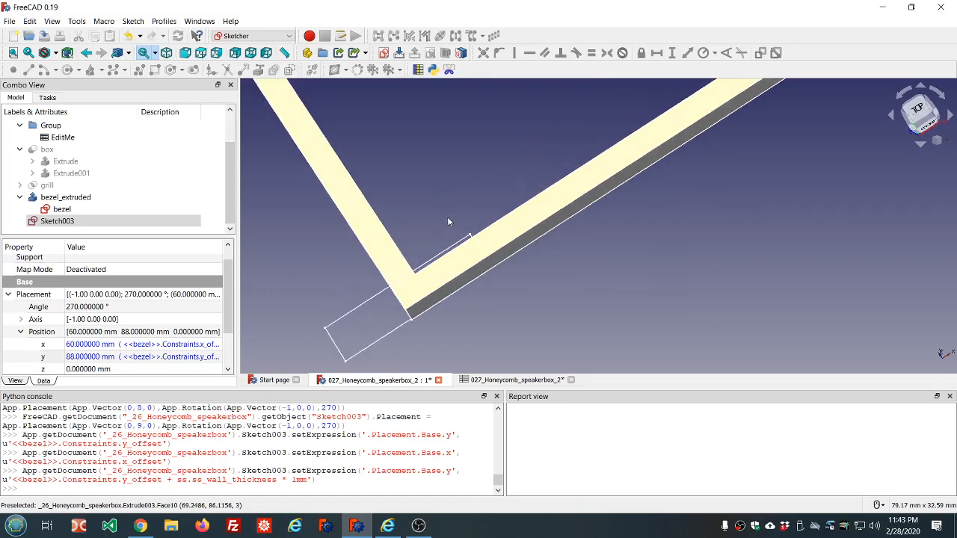
pyautogui.scroll(-3, 447, 217)
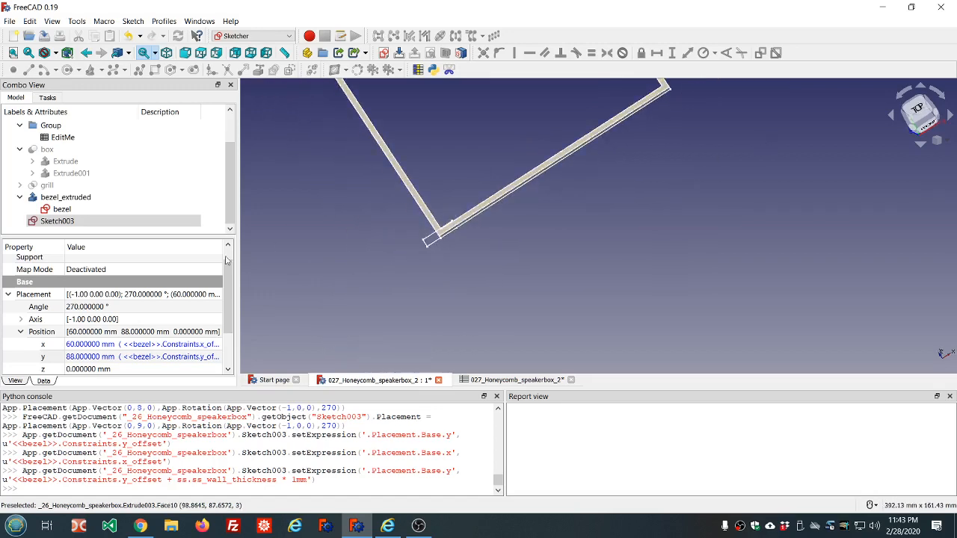
# Step: Open Sketch003 for editing and zoom in on its rectangle at the bezel corner
pyautogui.click(64, 221)
pyautogui.doubleClick(62, 222)
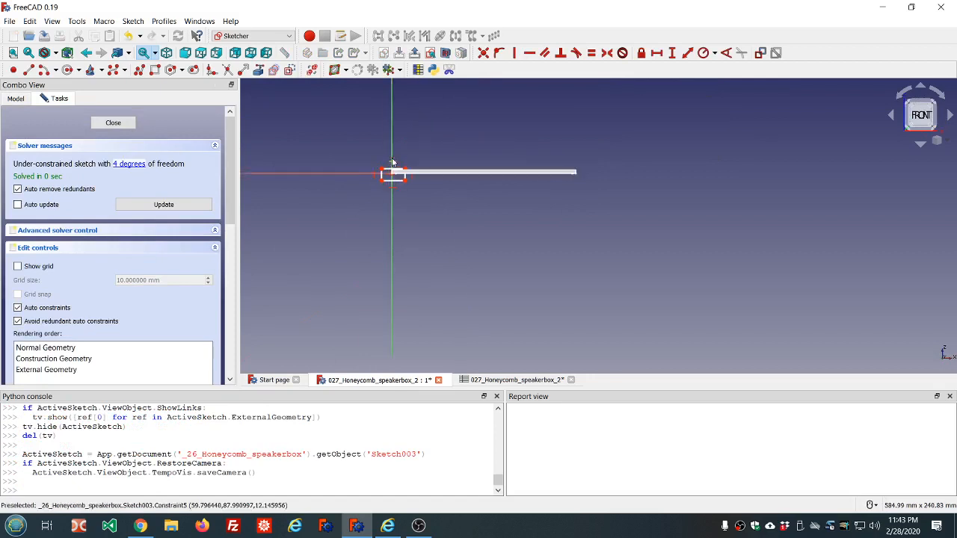
pyautogui.scroll(5, 429, 164)
pyautogui.moveTo(456, 168); pyautogui.dragTo(454, 171, button='middle')
pyautogui.scroll(3, 412, 249)
pyautogui.scroll(-2, 412, 249)
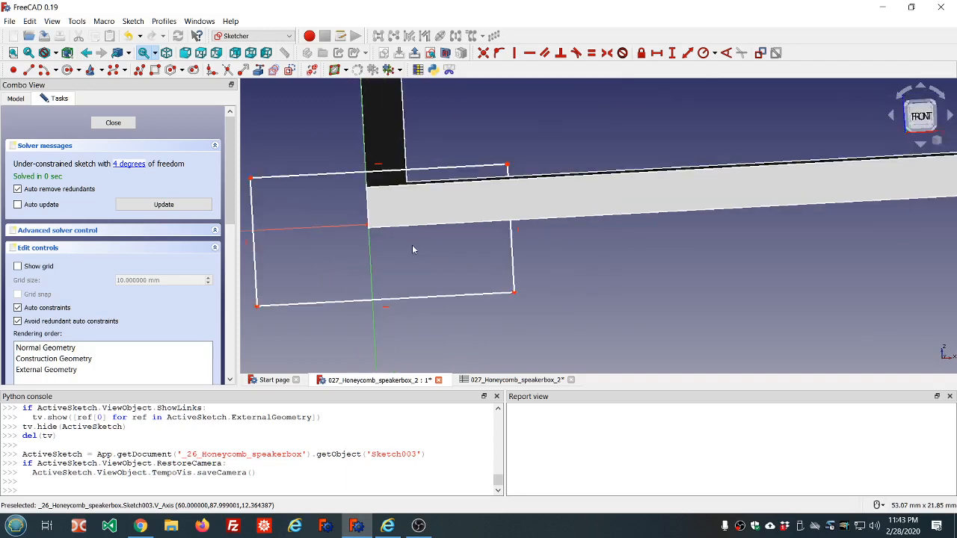
# Step: Hide the bezel_extruded body from the model tree
pyautogui.click(15, 98)
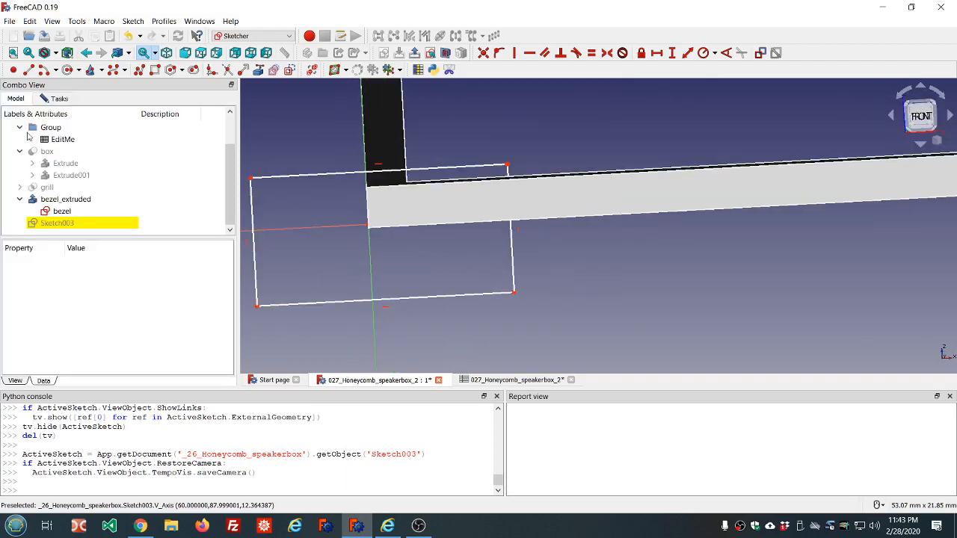
pyautogui.click(73, 199)
pyautogui.press('space')
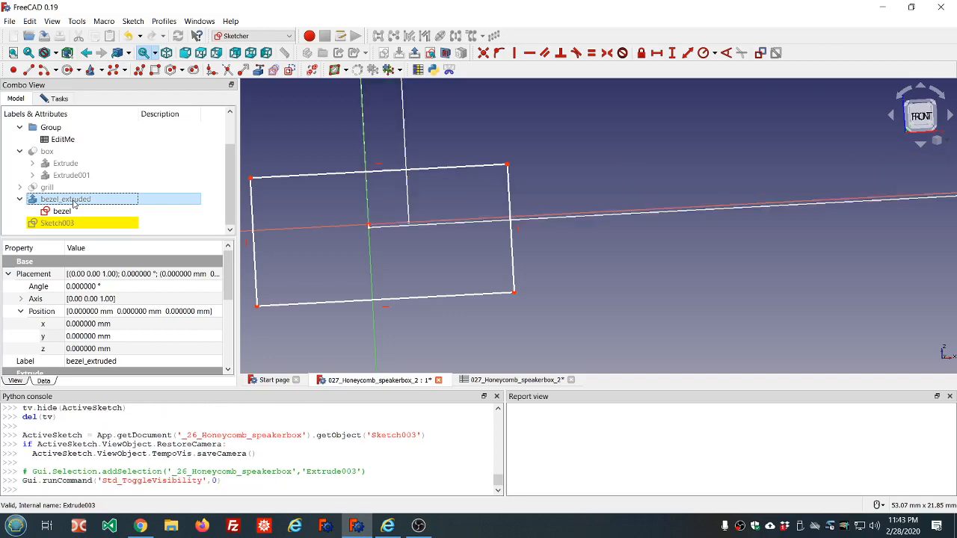
# Step: Drag the rectangle's upper-left corner rightwards so its left side sits just right of the origin
pyautogui.moveTo(426, 239); pyautogui.dragTo(426, 235, button='middle')
pyautogui.scroll(6, 423, 236)
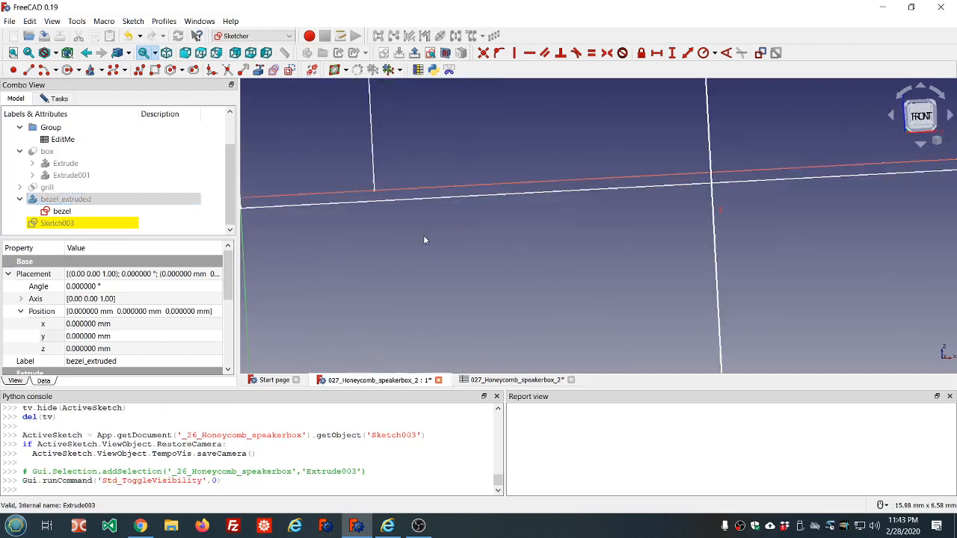
pyautogui.scroll(-6, 423, 236)
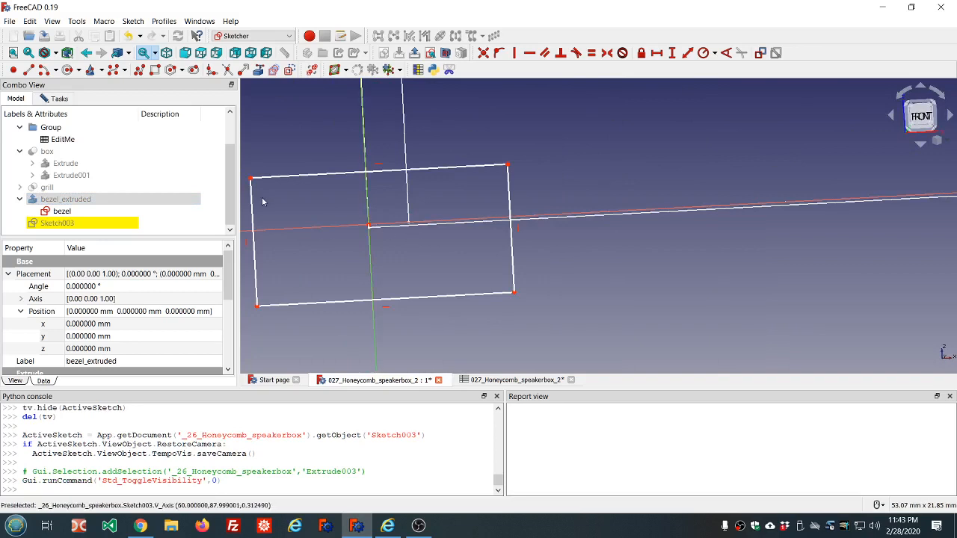
pyautogui.moveTo(251, 181)
pyautogui.mouseDown()
pyautogui.moveTo(447, 191)
pyautogui.moveTo(425, 187)
pyautogui.mouseUp()
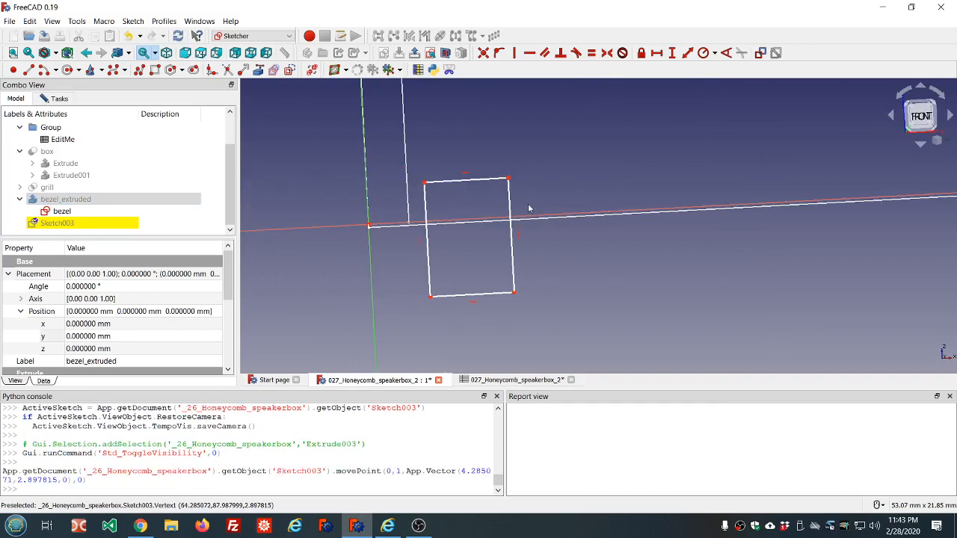
# Step: Widen the sketch rectangle by dragging its right side outward
pyautogui.moveTo(513, 210); pyautogui.dragTo(550, 209)
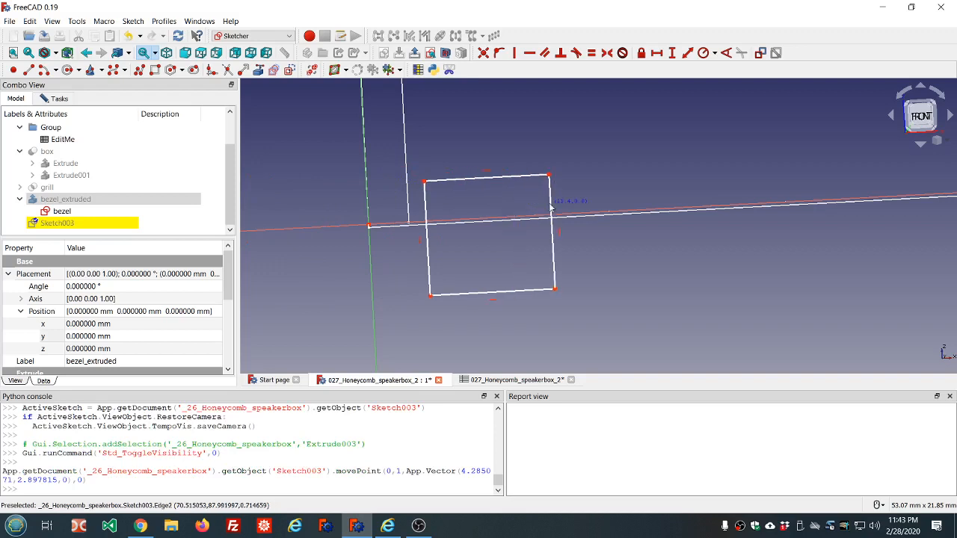
pyautogui.scroll(4, 416, 231)
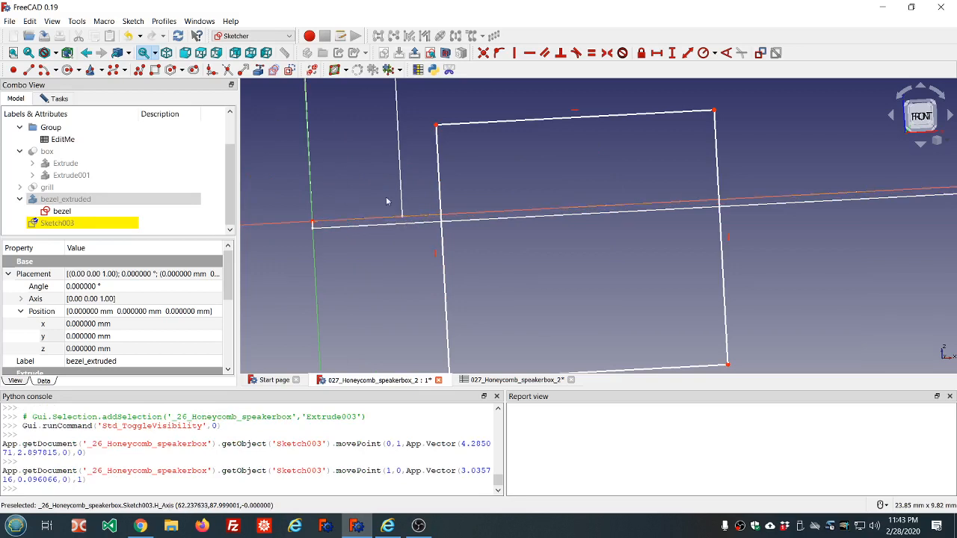
pyautogui.scroll(-4, 488, 240)
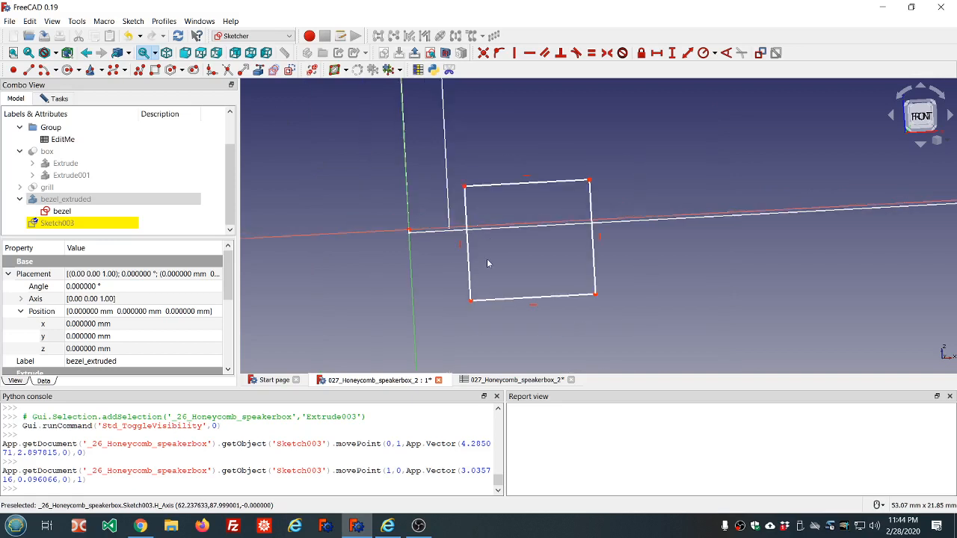
pyautogui.scroll(2, 478, 218)
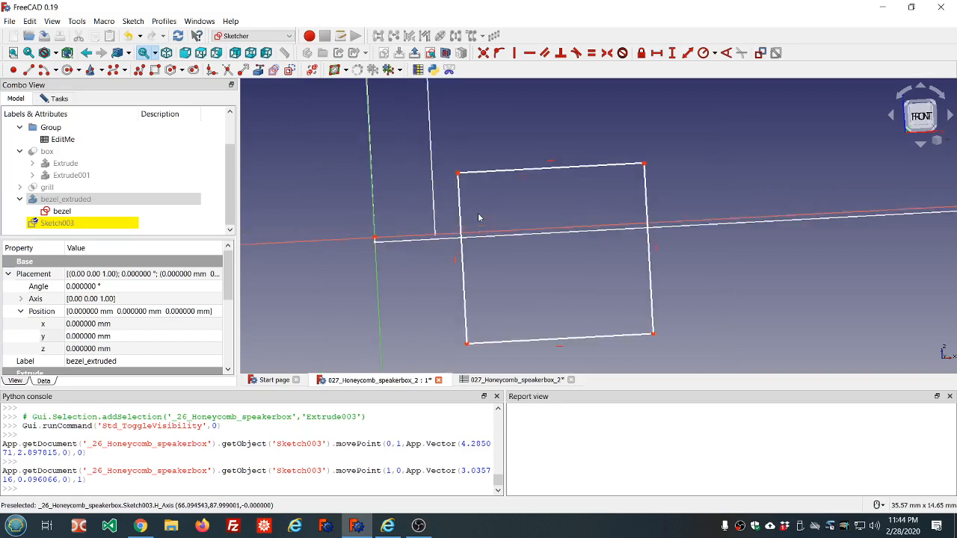
# Step: Constrain the horizontal distance from the origin to the rectangle's upper-left corner with the expression ss.ss_wall_thickness
pyautogui.click(458, 176)
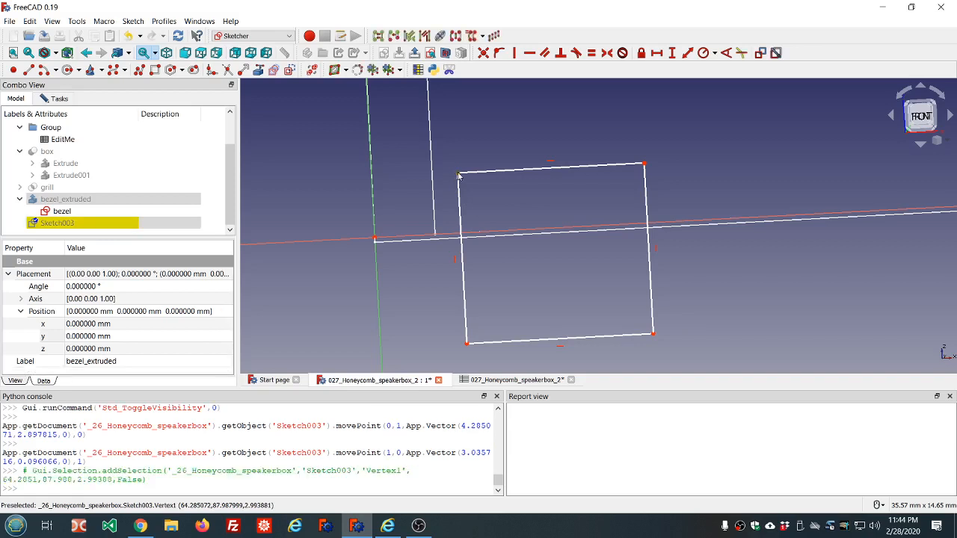
pyautogui.click(375, 240)
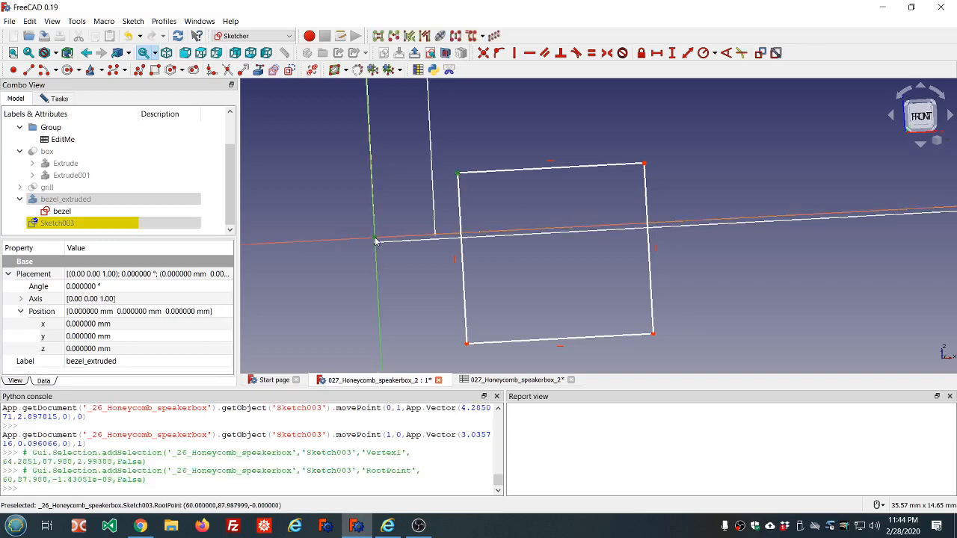
pyautogui.click(656, 52)
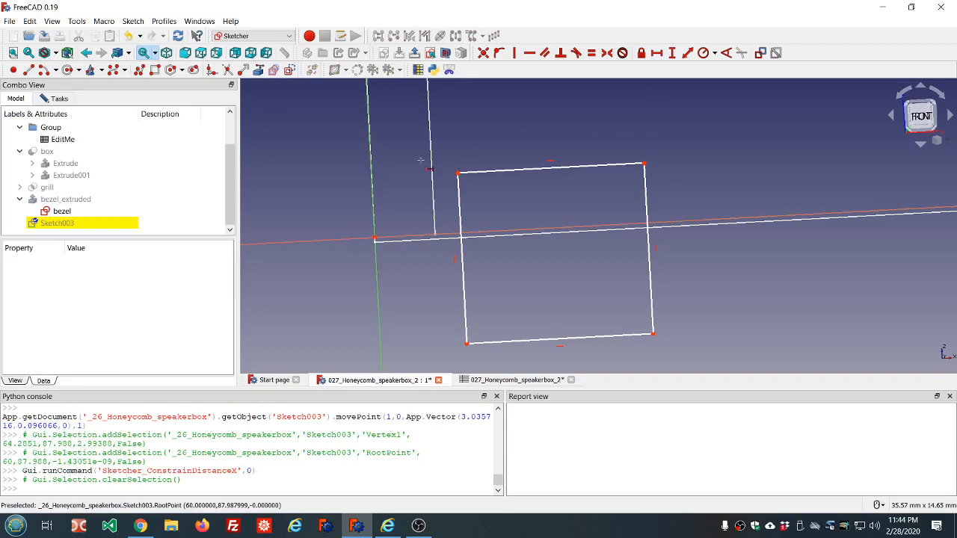
pyautogui.click(58, 98)
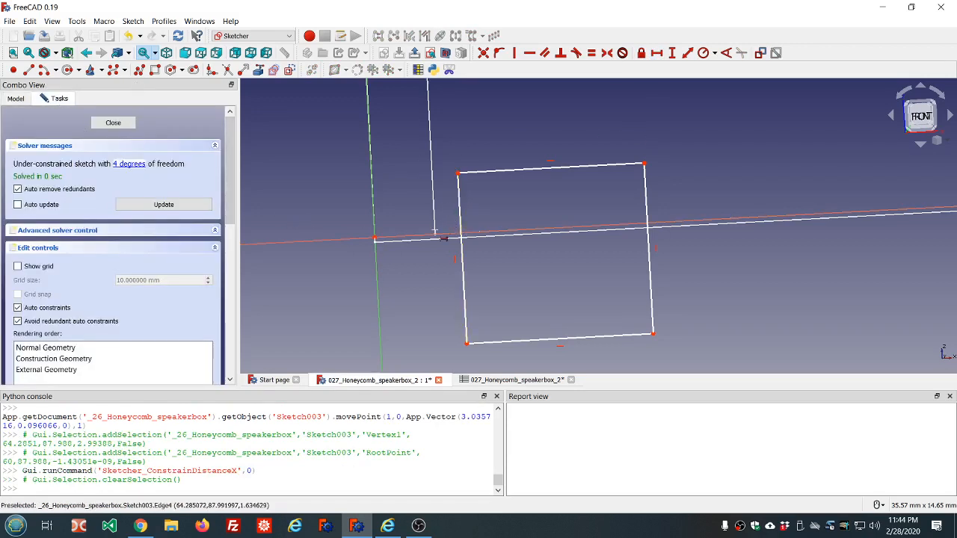
pyautogui.click(458, 173)
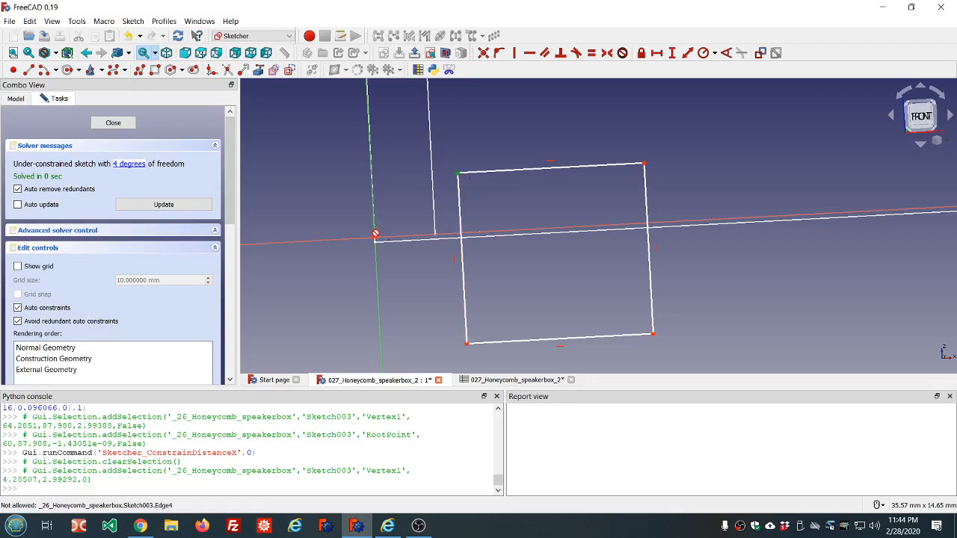
pyautogui.click(376, 239)
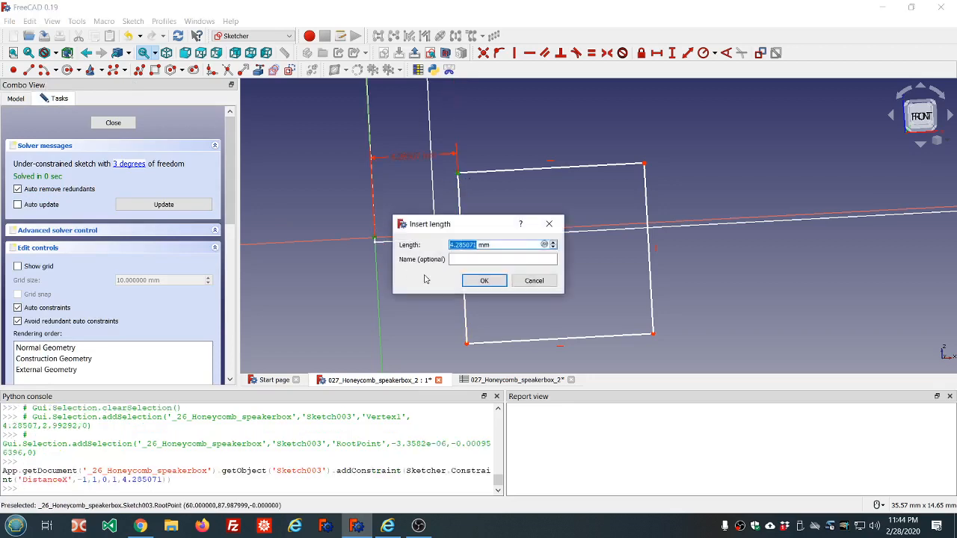
pyautogui.press('=')
pyautogui.write('ss')
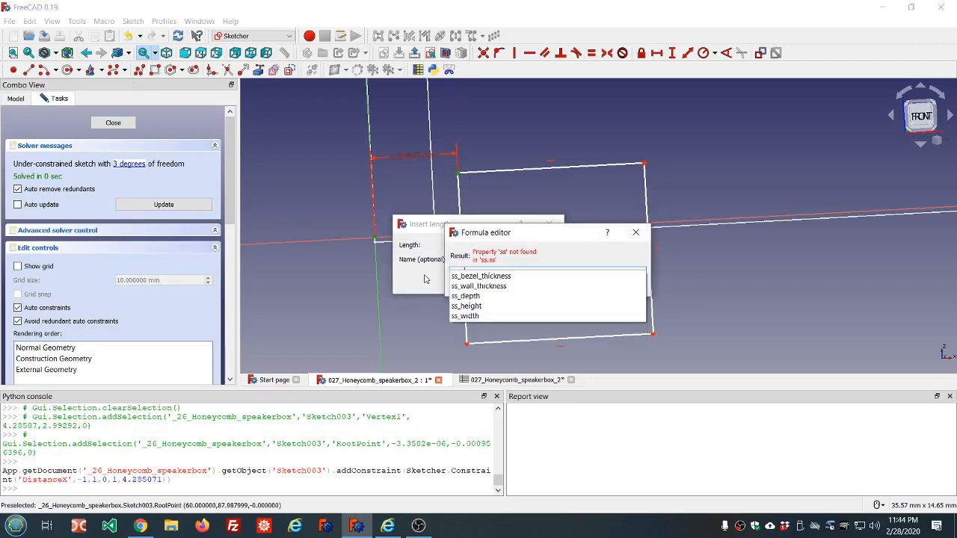
pyautogui.press('Down')
pyautogui.press('Down')
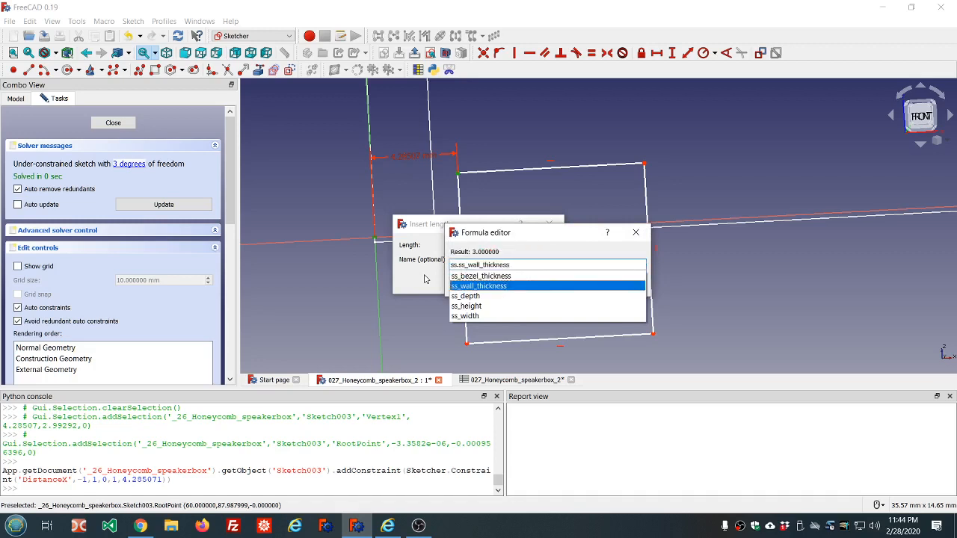
pyautogui.press('Return')
pyautogui.press('Return')
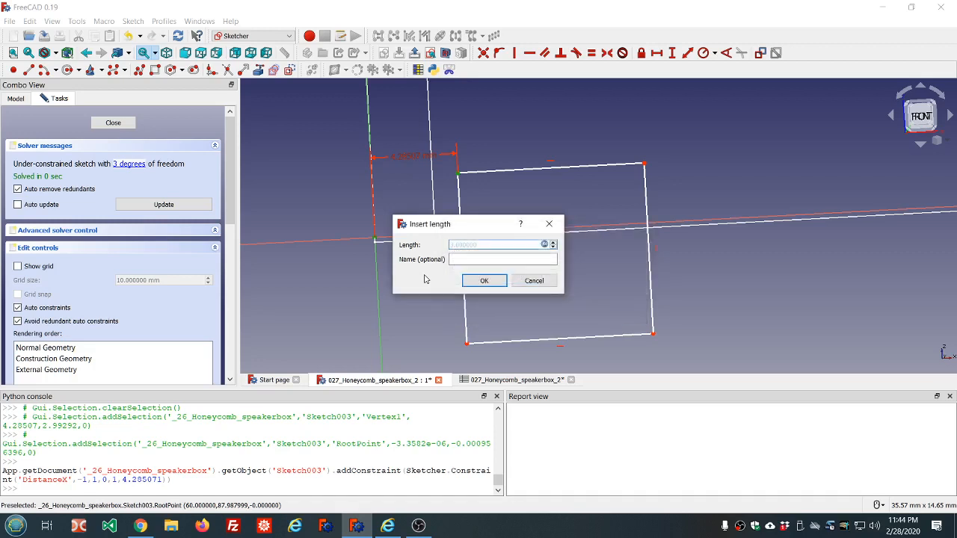
pyautogui.click(486, 281)
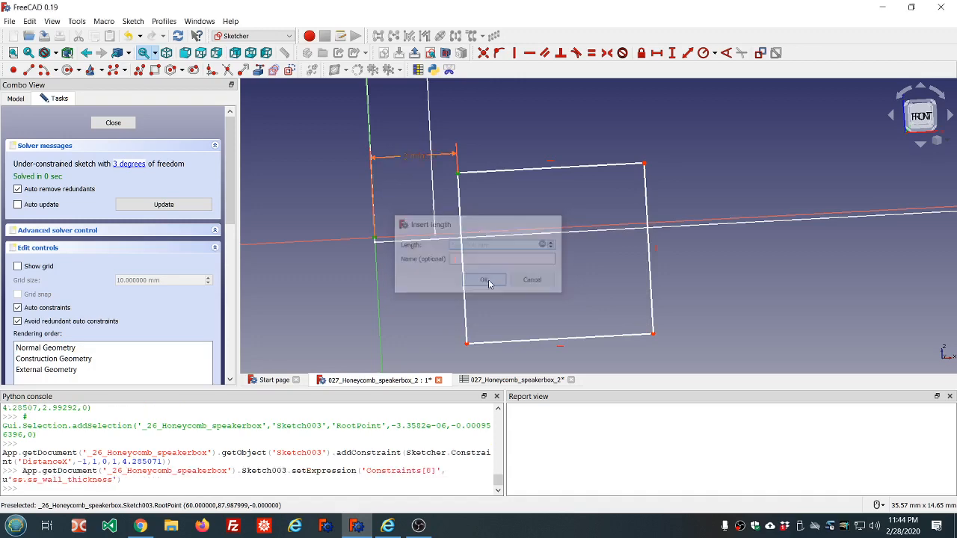
# Step: Drag the rectangle's lower side upward to make it shorter
pyautogui.scroll(-2, 461, 214)
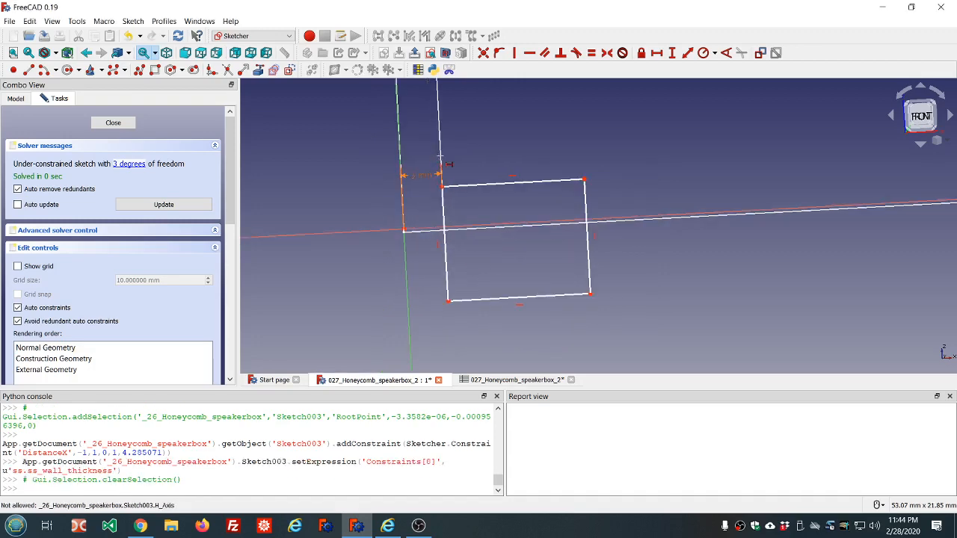
pyautogui.moveTo(466, 196)
pyautogui.mouseDown(button='middle')
pyautogui.moveTo(466, 178)
pyautogui.moveTo(445, 214)
pyautogui.mouseUp(button='middle')
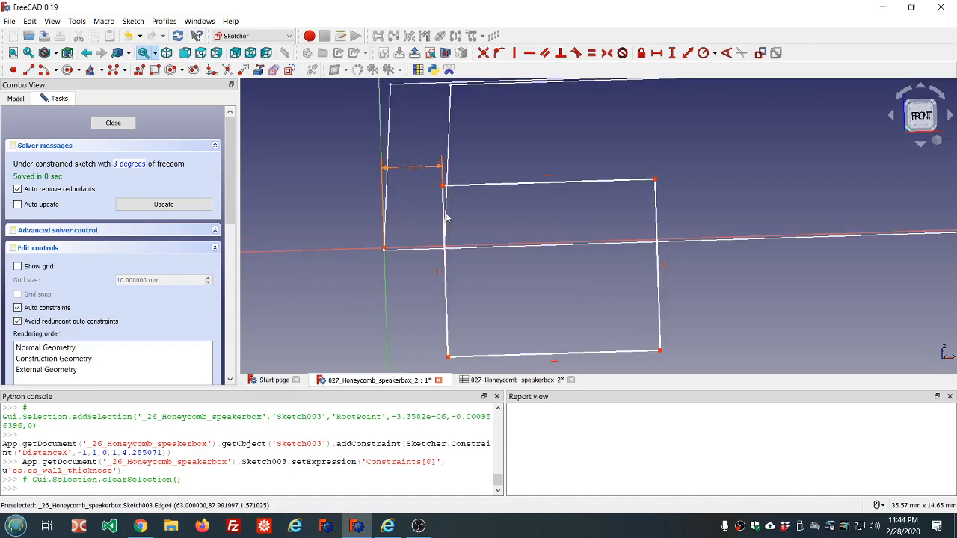
pyautogui.scroll(4, 448, 218)
pyautogui.scroll(-4, 448, 217)
pyautogui.scroll(2, 471, 231)
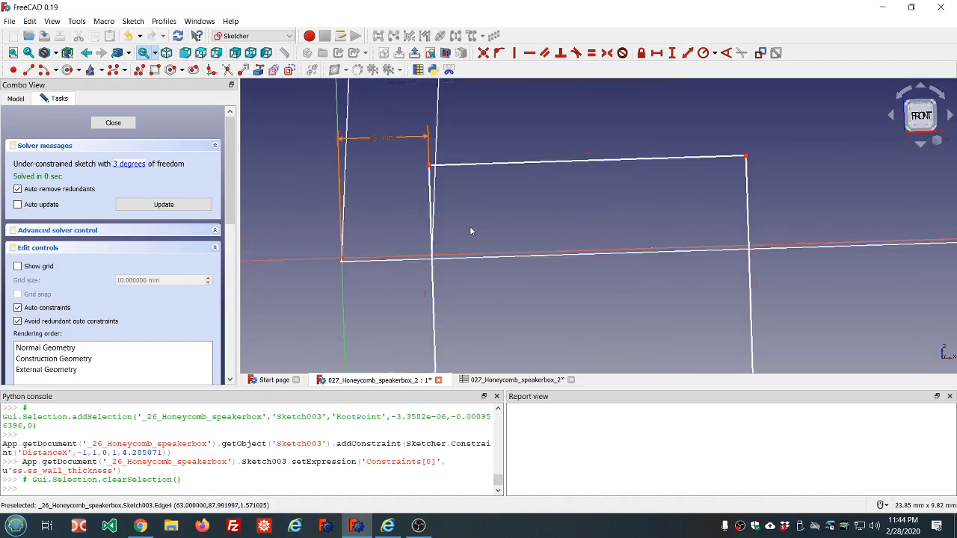
pyautogui.scroll(-2, 470, 231)
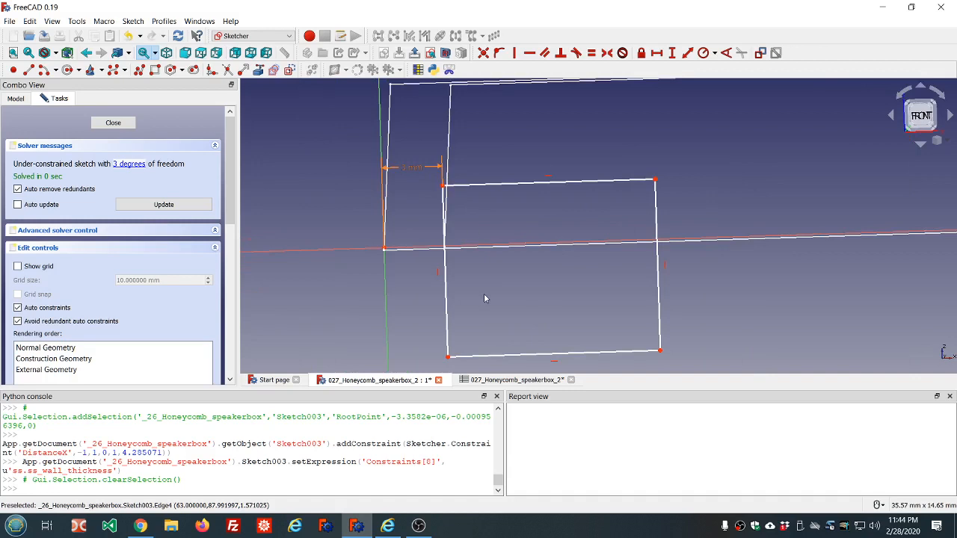
pyautogui.scroll(-4, 487, 300)
pyautogui.scroll(4, 513, 354)
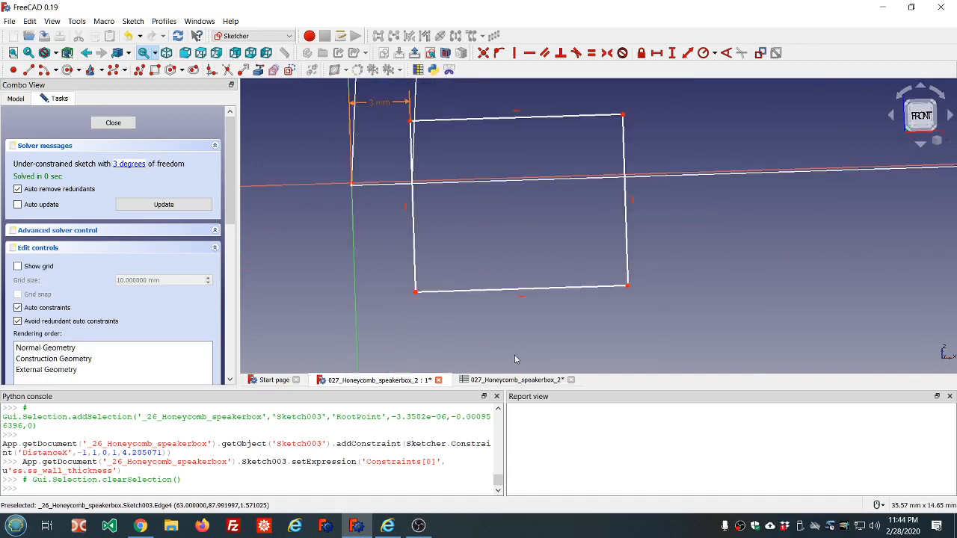
pyautogui.moveTo(471, 287); pyautogui.dragTo(476, 259)
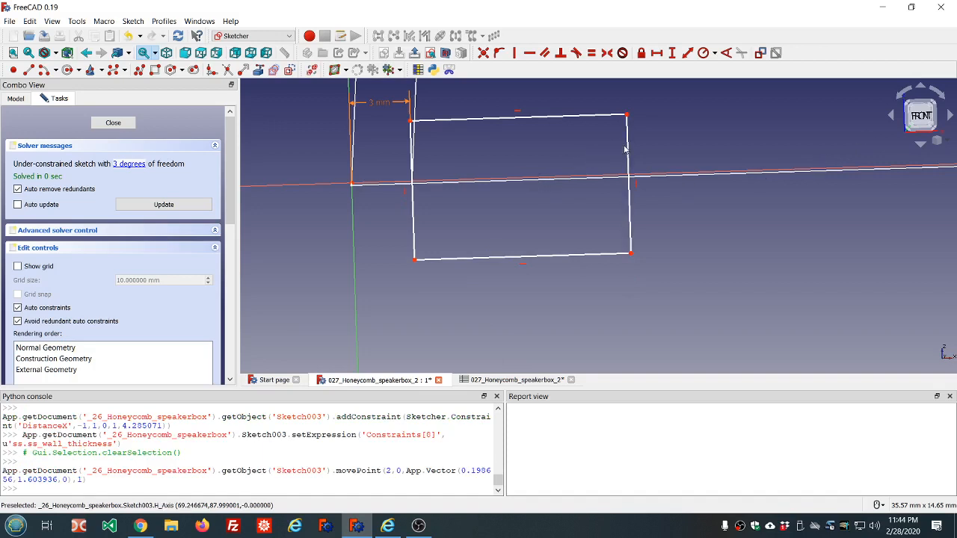
# Step: Constrain the width of the rectangle's top edge with the expression ss.ss_wall_thickness
pyautogui.click(535, 120)
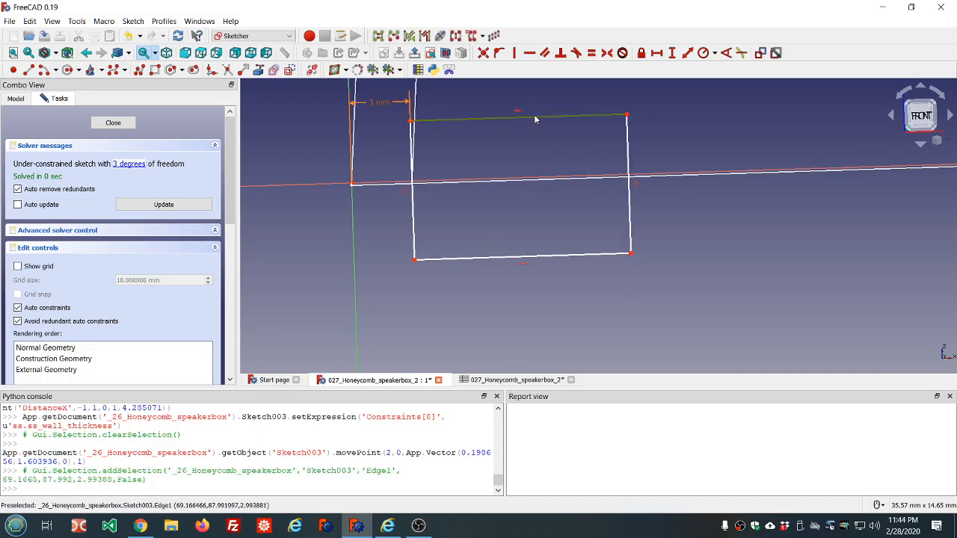
pyautogui.click(656, 54)
pyautogui.write('=ss')
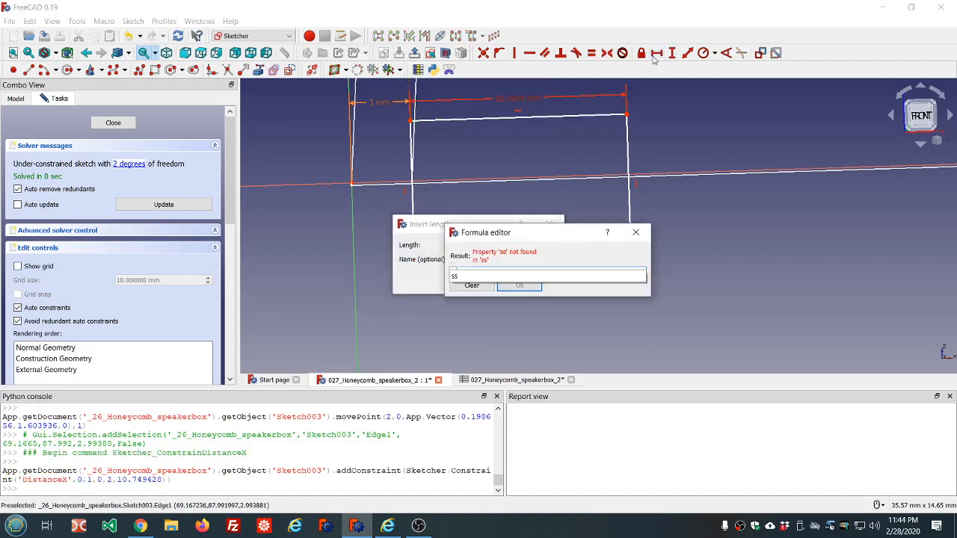
pyautogui.press('Down')
pyautogui.press('Down')
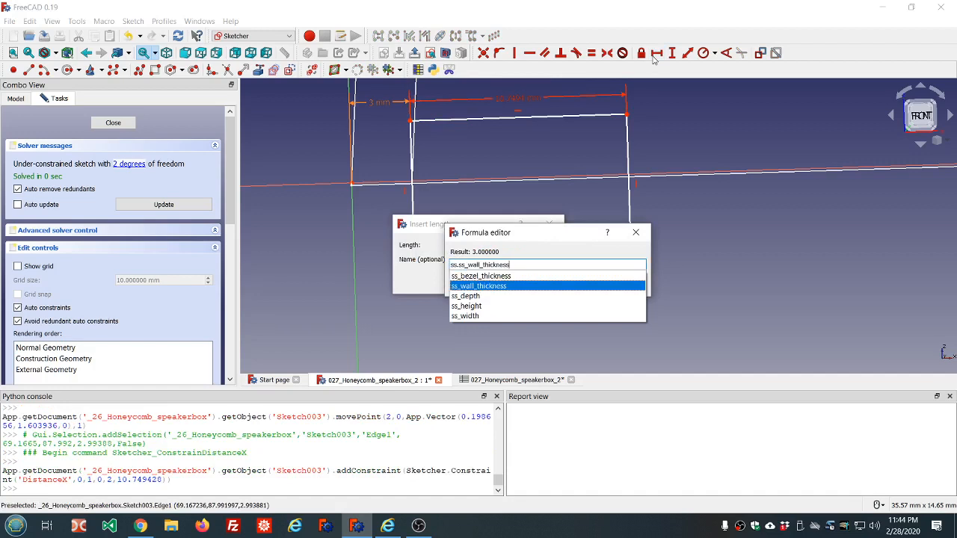
pyautogui.press('Return')
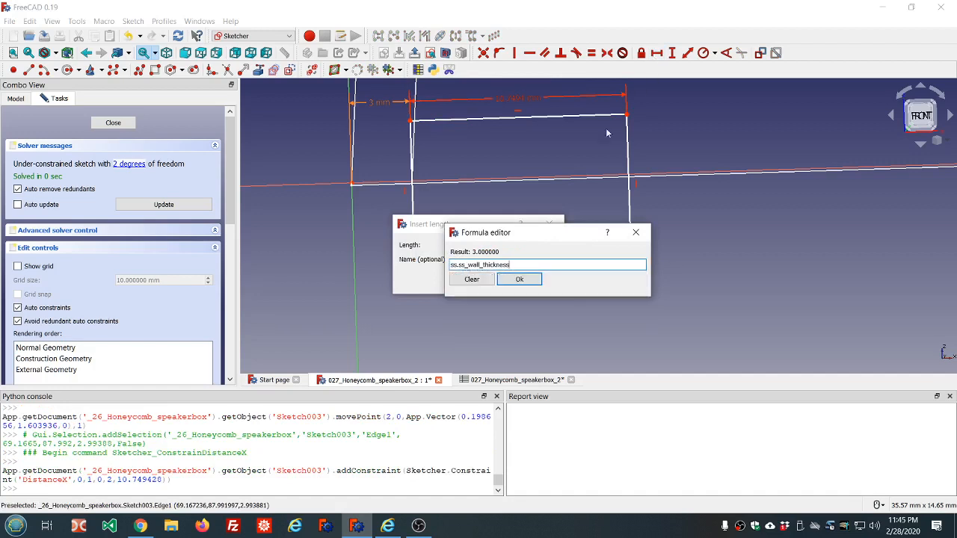
pyautogui.click(519, 279)
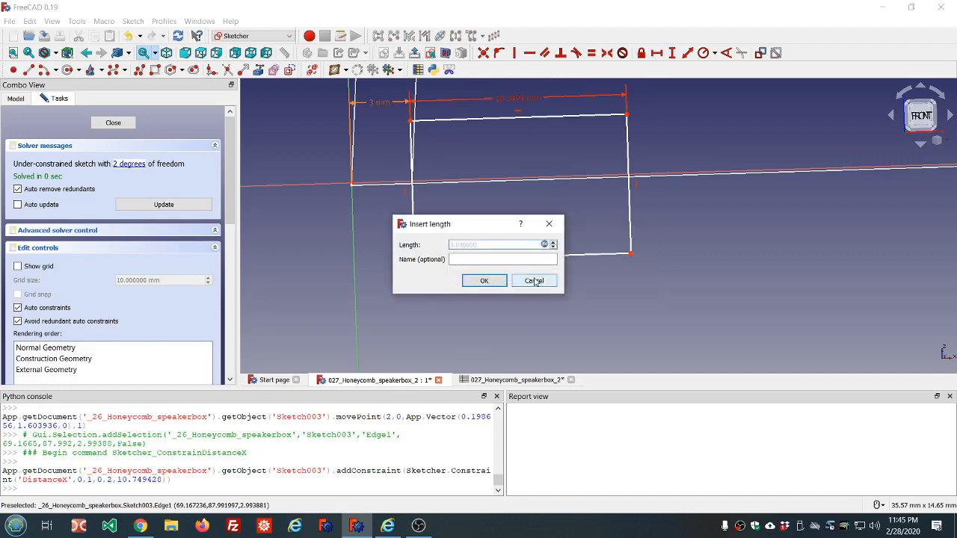
pyautogui.click(476, 284)
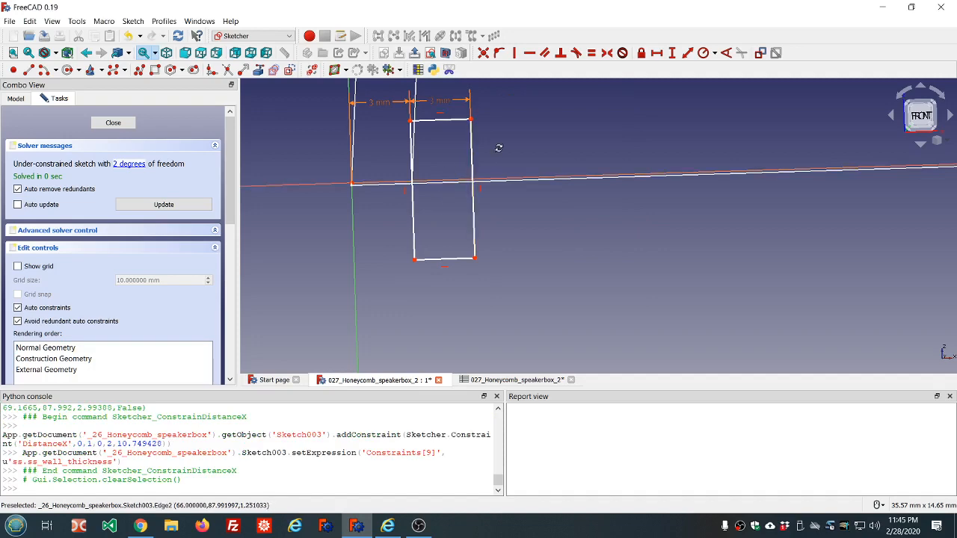
# Step: Show the bezel_extruded body and zoom around to check the rectangle against the bezel corner
pyautogui.moveTo(498, 148)
pyautogui.mouseDown(button='middle')
pyautogui.moveTo(498, 137)
pyautogui.moveTo(502, 145)
pyautogui.mouseUp(button='middle')
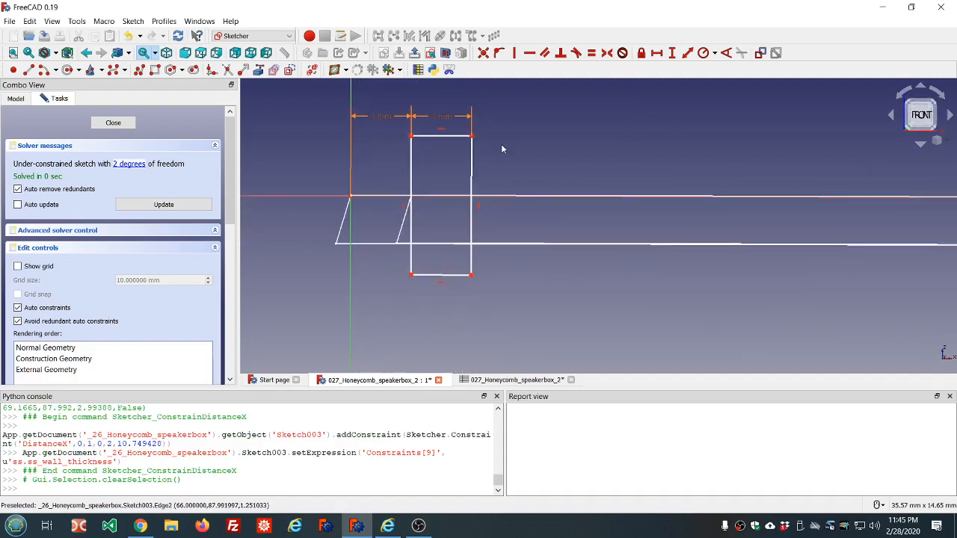
pyautogui.click(15, 98)
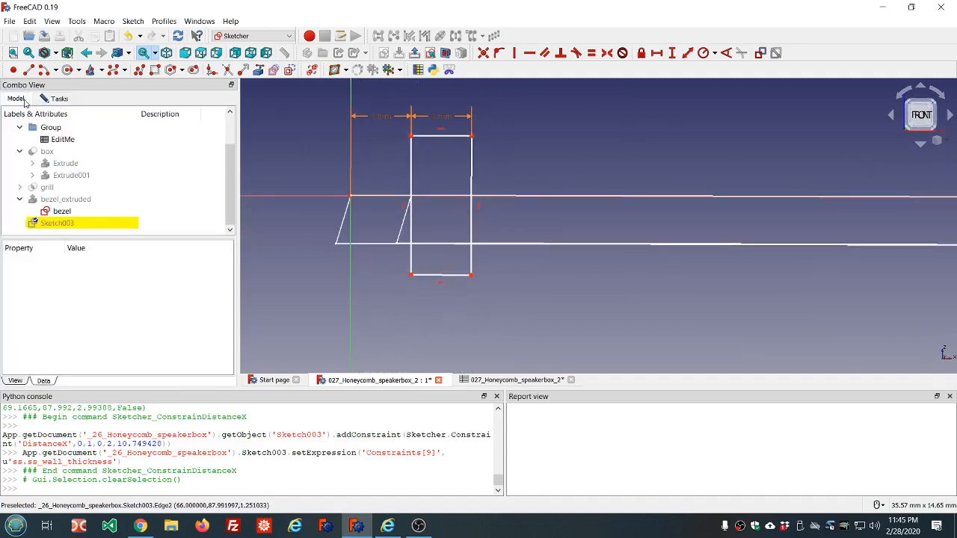
pyautogui.click(78, 202)
pyautogui.press('space')
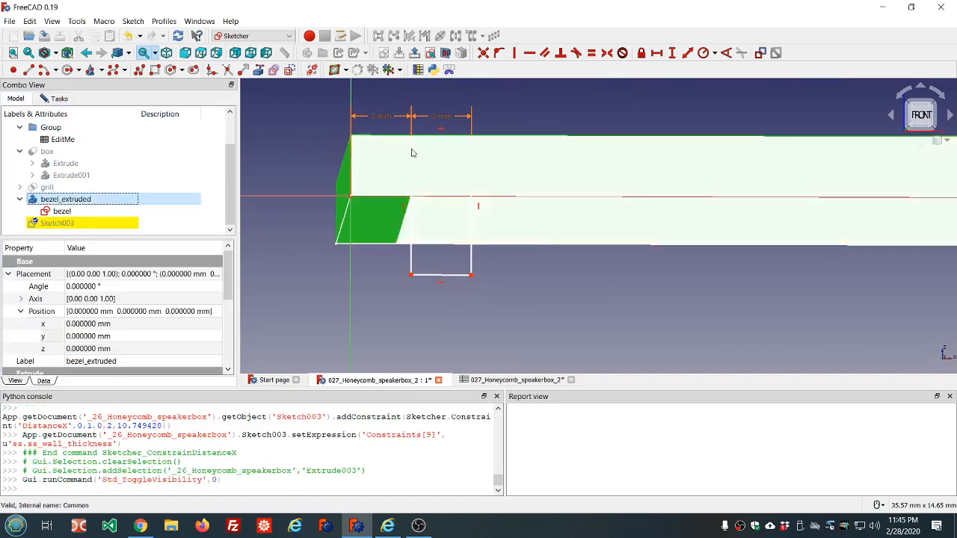
pyautogui.moveTo(514, 112); pyautogui.dragTo(512, 124, button='middle')
pyautogui.scroll(-6, 512, 125)
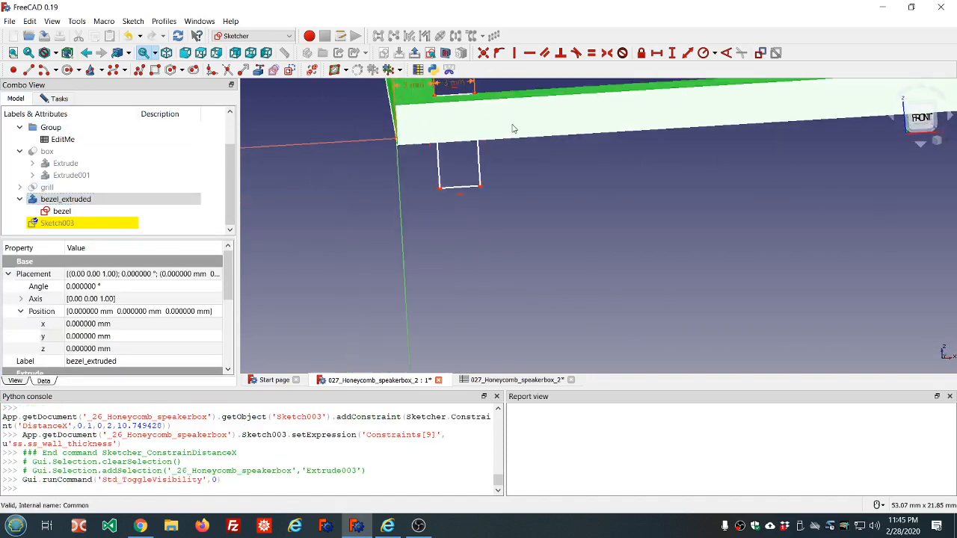
pyautogui.scroll(-6, 513, 126)
pyautogui.scroll(8, 527, 90)
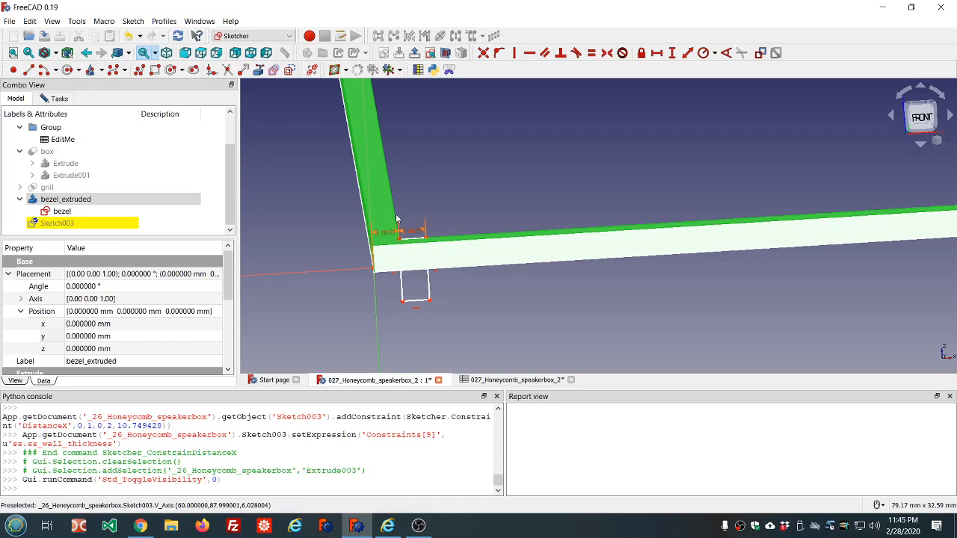
pyautogui.scroll(-8, 404, 196)
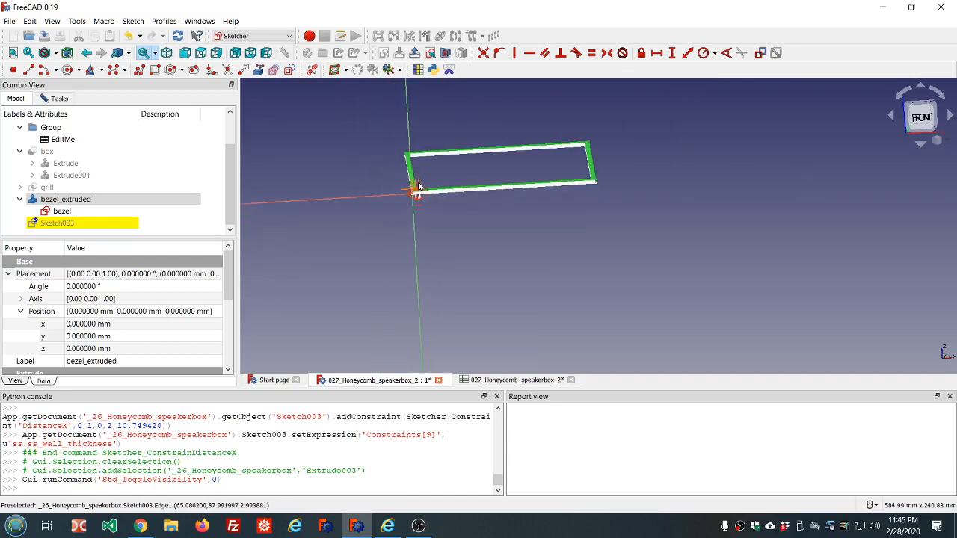
pyautogui.scroll(8, 448, 184)
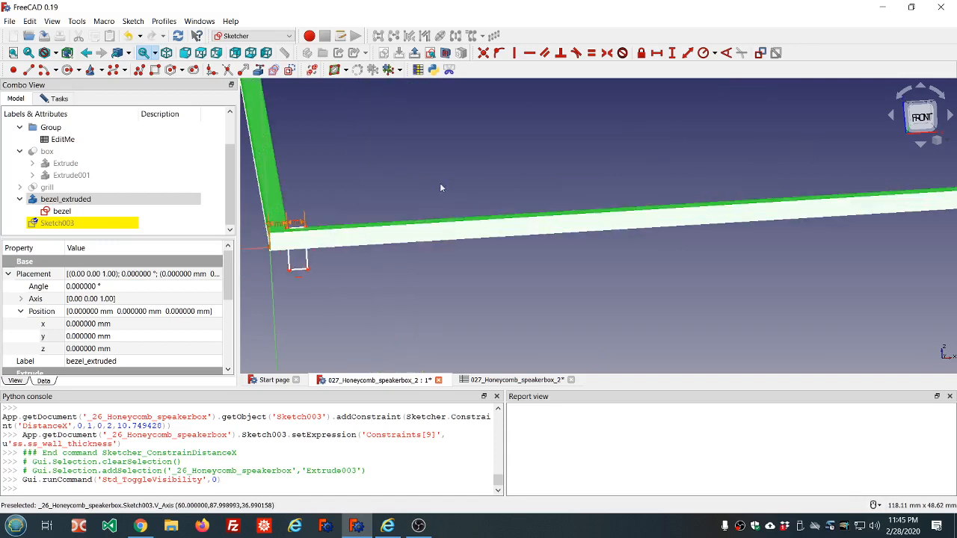
pyautogui.scroll(-5, 305, 219)
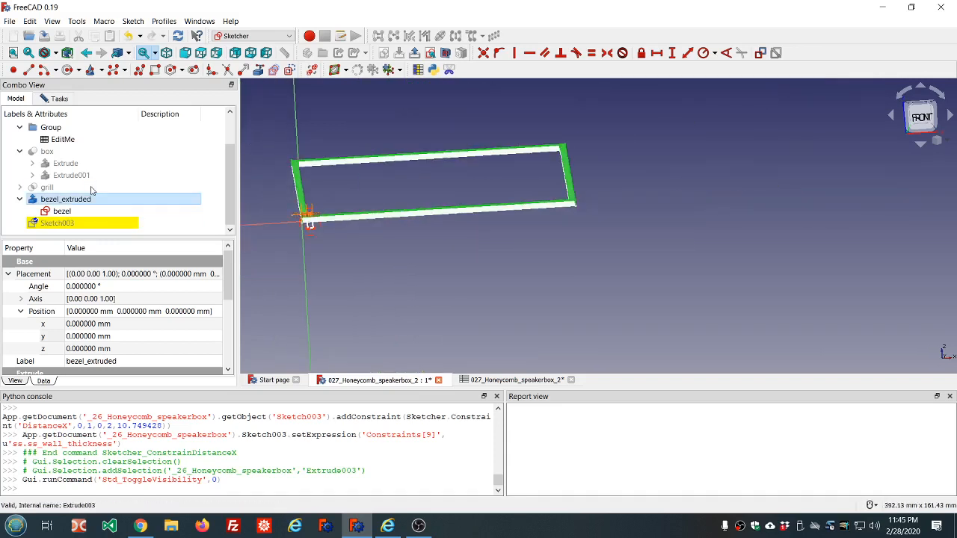
# Step: Hide the bezel_extruded body again and return to the sketch's task panel
pyautogui.click(65, 198)
pyautogui.press('space')
pyautogui.click(59, 99)
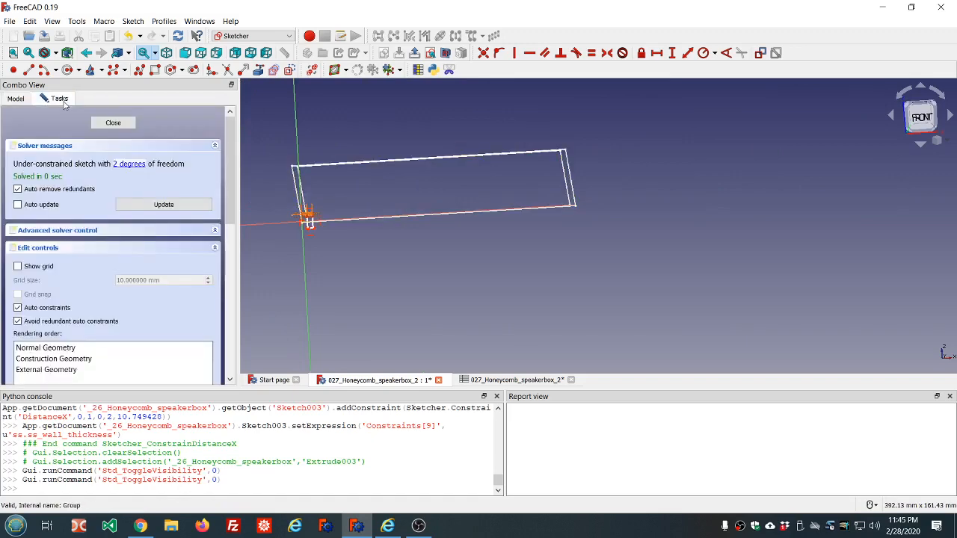
# Step: Delete the bottom edge of the small rectangle at the origin
pyautogui.scroll(5, 307, 243)
pyautogui.scroll(-5, 283, 157)
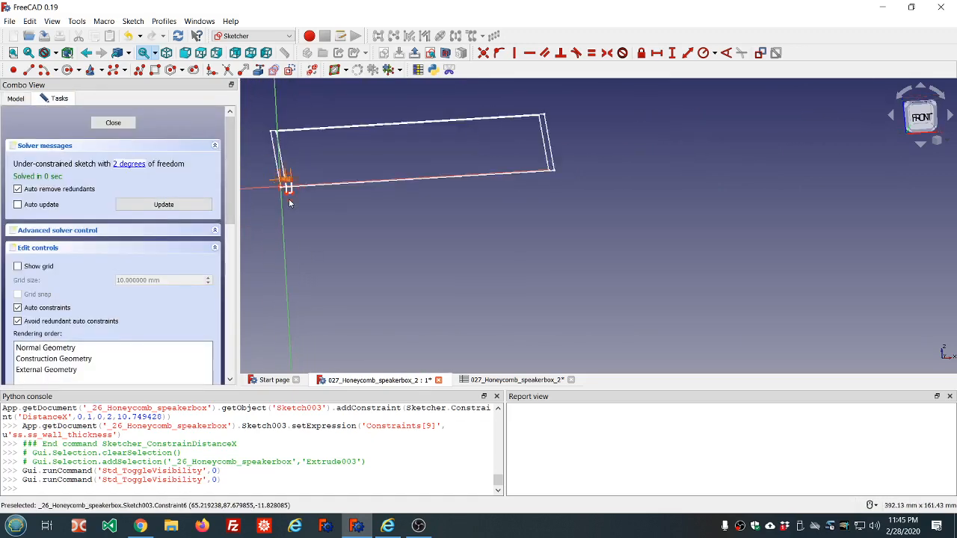
pyautogui.moveTo(289, 159); pyautogui.dragTo(372, 155, button='middle')
pyautogui.scroll(4, 340, 157)
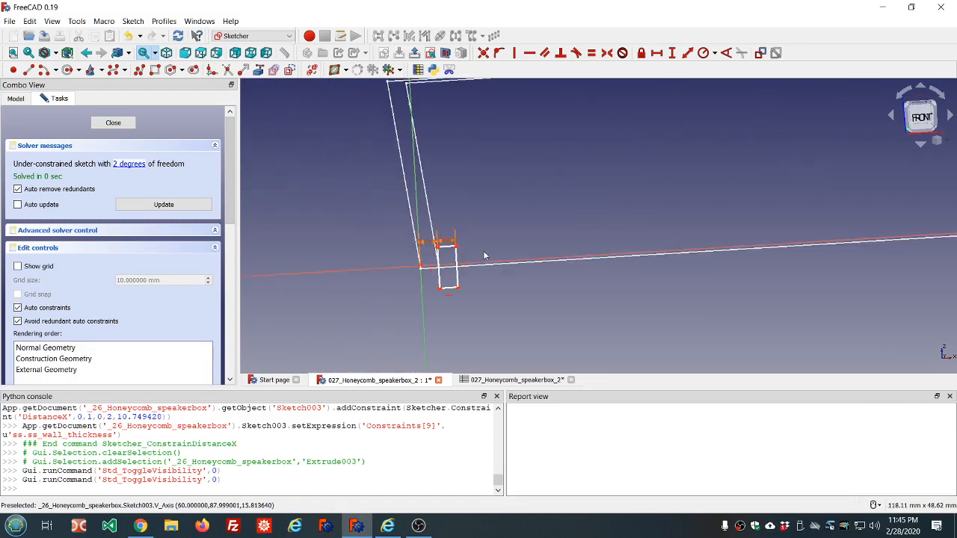
pyautogui.press('1')
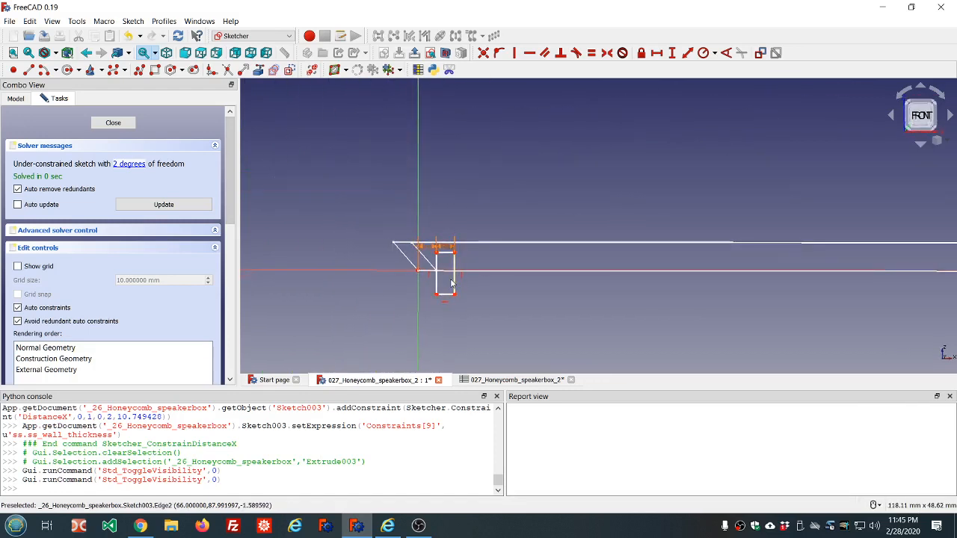
pyautogui.scroll(3, 479, 294)
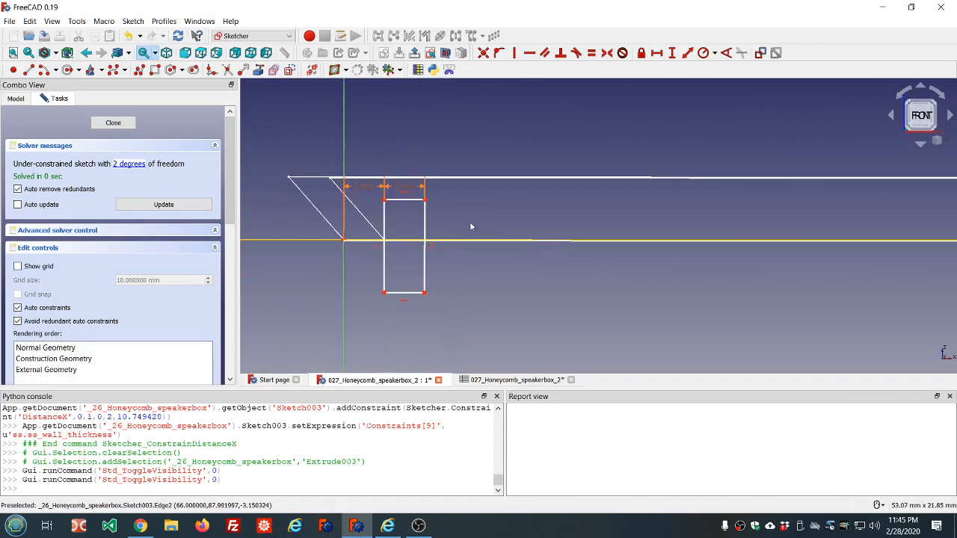
pyautogui.moveTo(464, 216); pyautogui.dragTo(463, 217, button='middle')
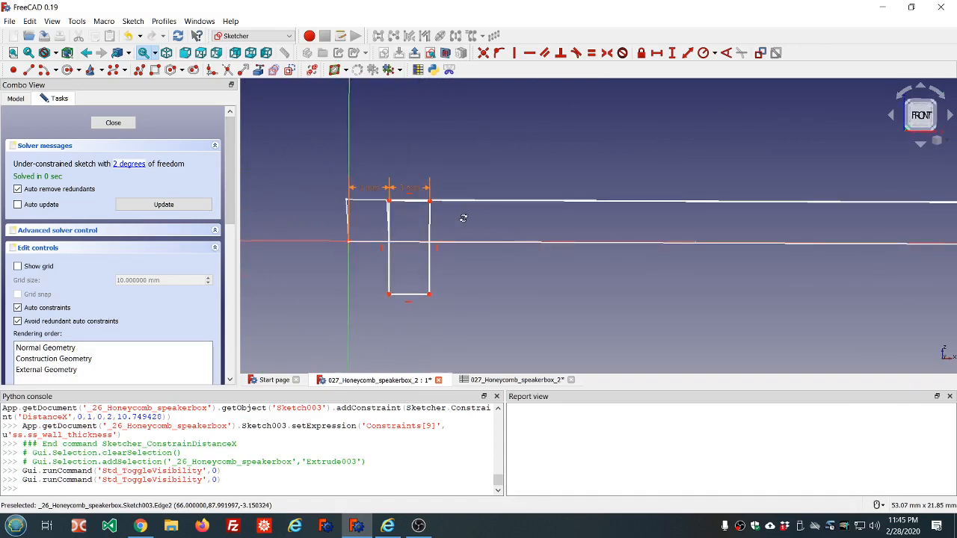
pyautogui.scroll(4, 396, 244)
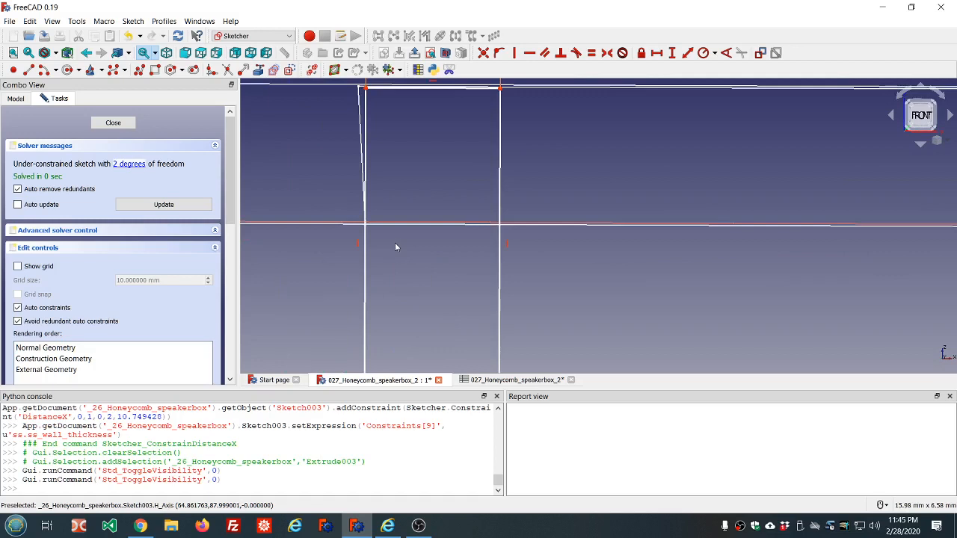
pyautogui.scroll(-2, 394, 242)
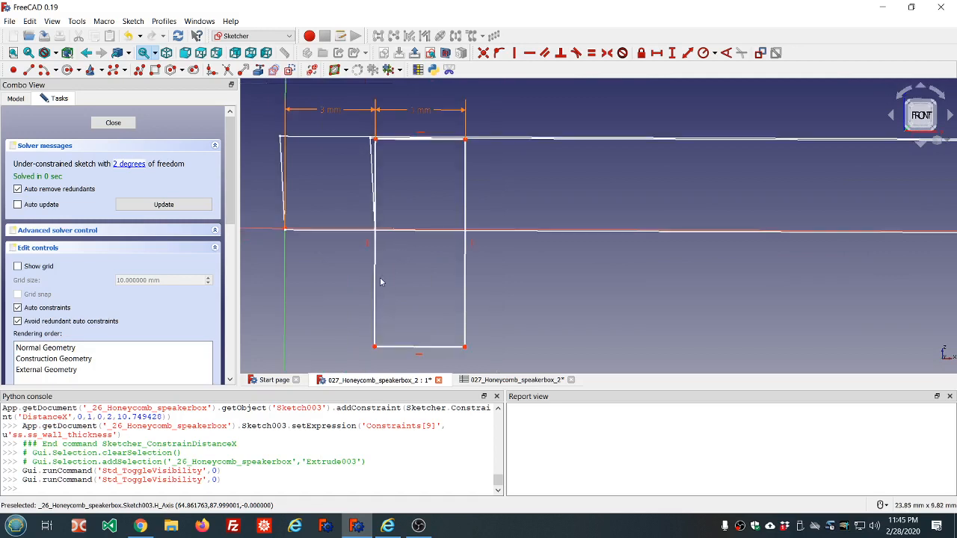
pyautogui.click(389, 352)
pyautogui.press('Delete')
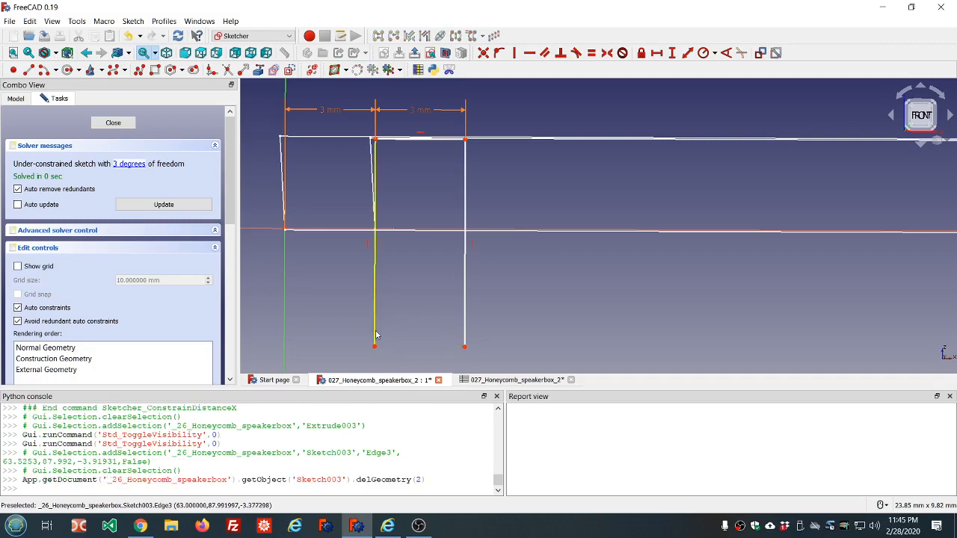
# Step: Constrain the height of the rectangle's left side with the expression ss.ss_wall_thickness
pyautogui.click(376, 206)
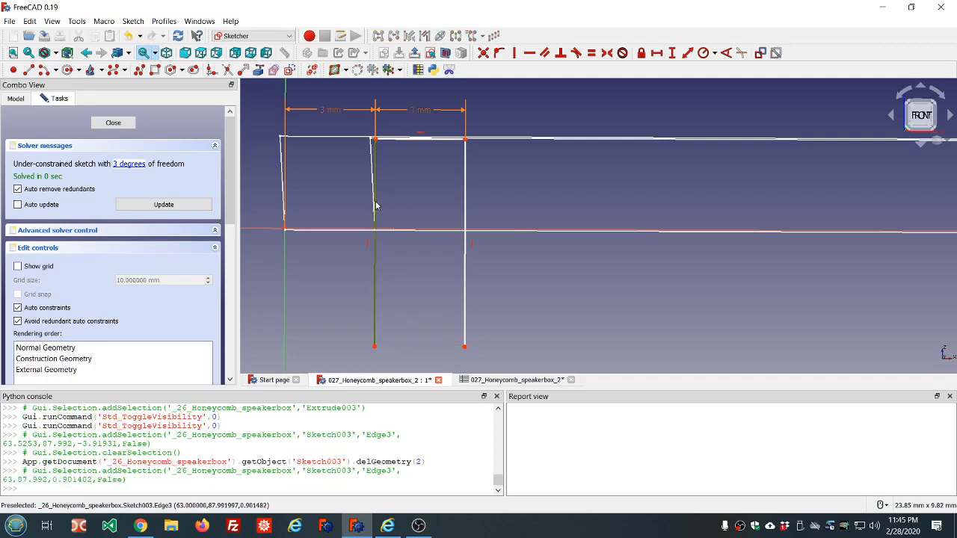
pyautogui.click(674, 54)
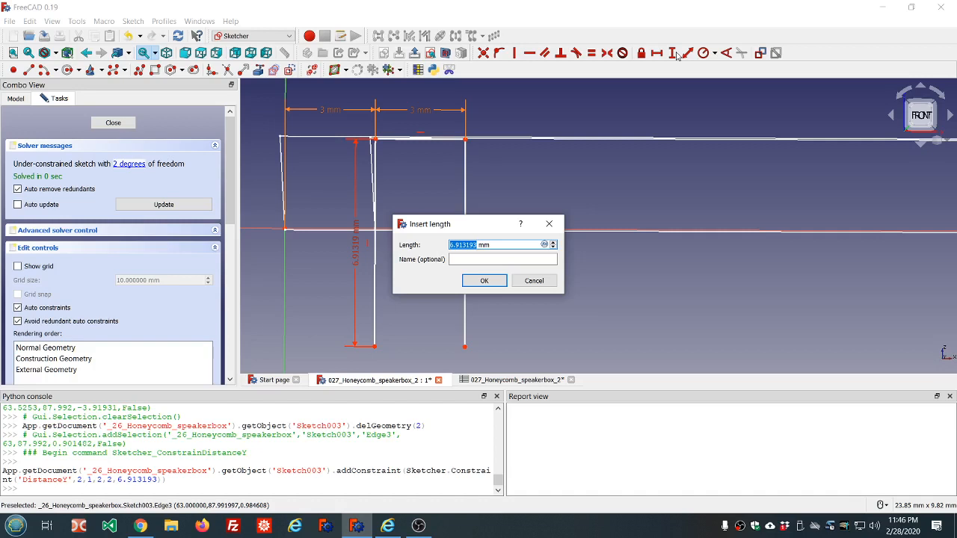
pyautogui.write('ss.ss')
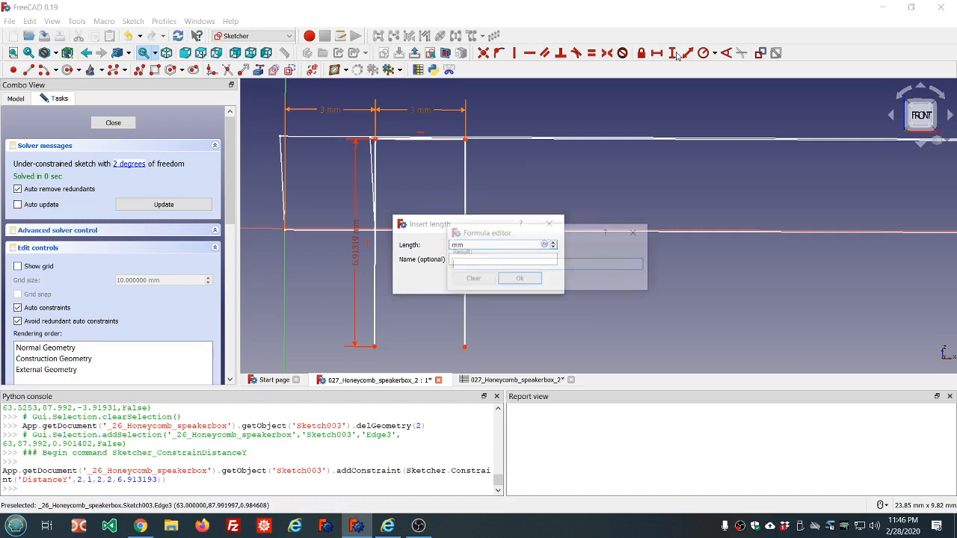
pyautogui.press('=')
pyautogui.write('ss.ss')
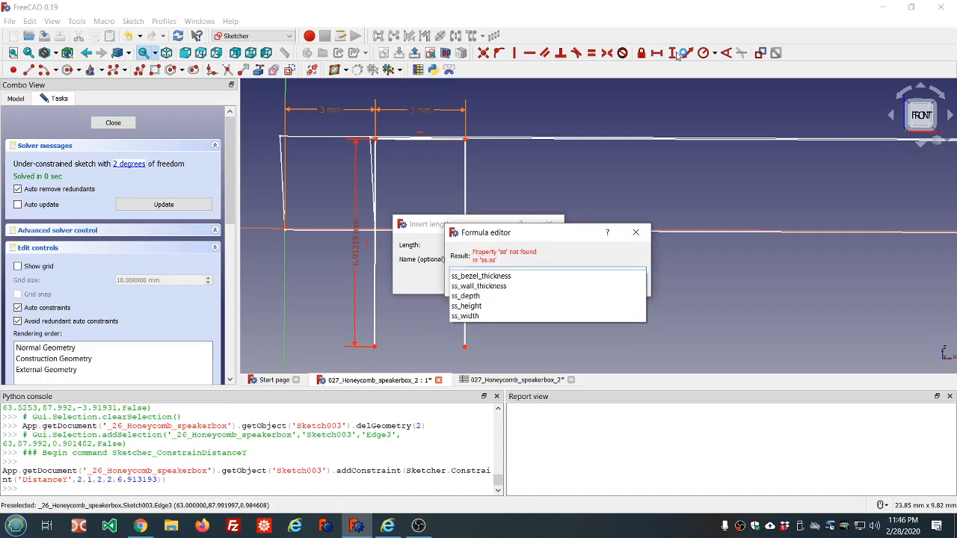
pyautogui.press('Down')
pyautogui.press('Down')
pyautogui.press('Return')
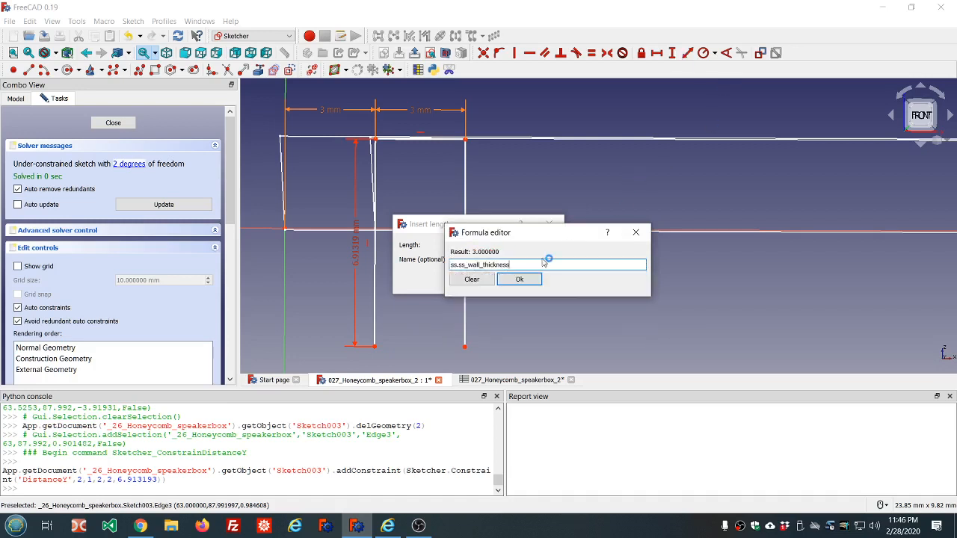
pyautogui.click(517, 280)
pyautogui.click(496, 281)
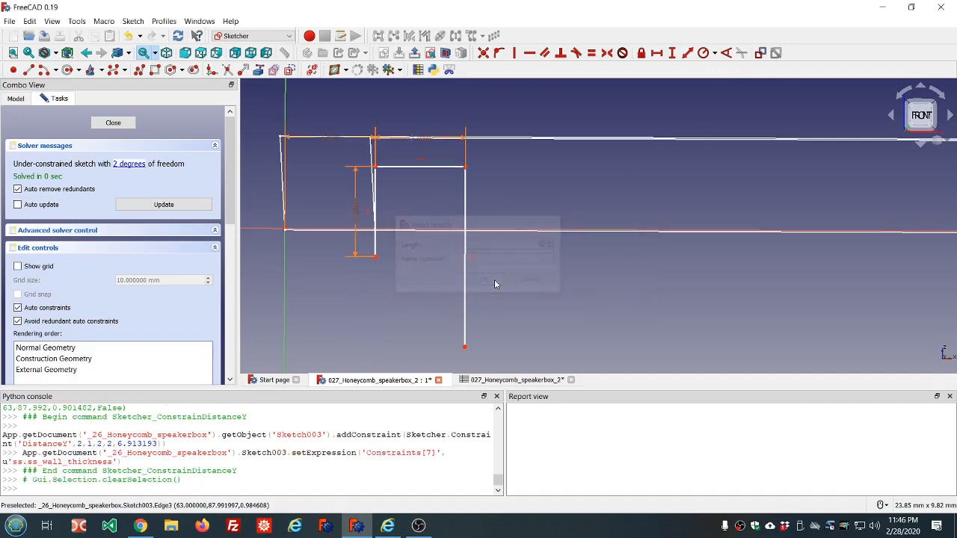
# Step: Constrain the vertical distance from the origin to the left side's top corner with ss.ss_wall_thickness
pyautogui.moveTo(509, 255); pyautogui.dragTo(504, 252, button='middle')
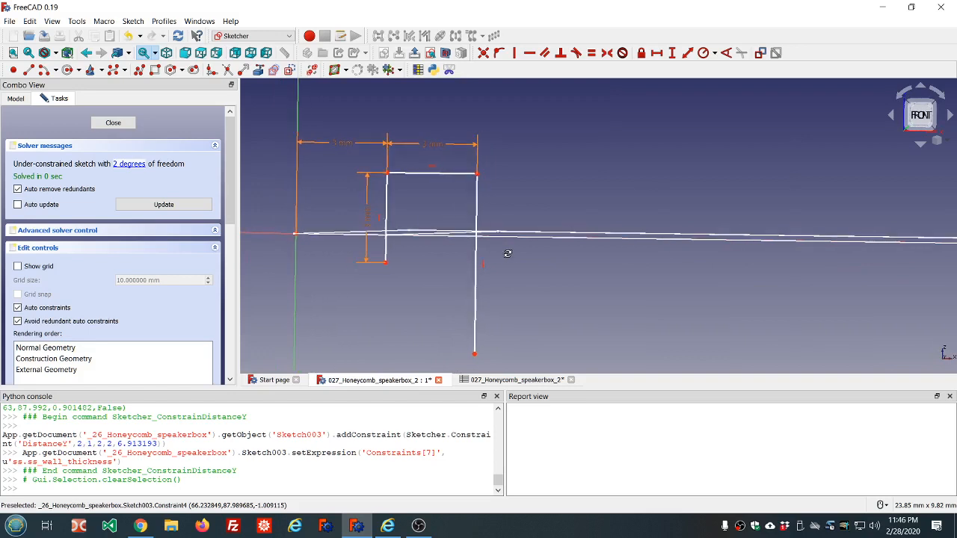
pyautogui.click(387, 174)
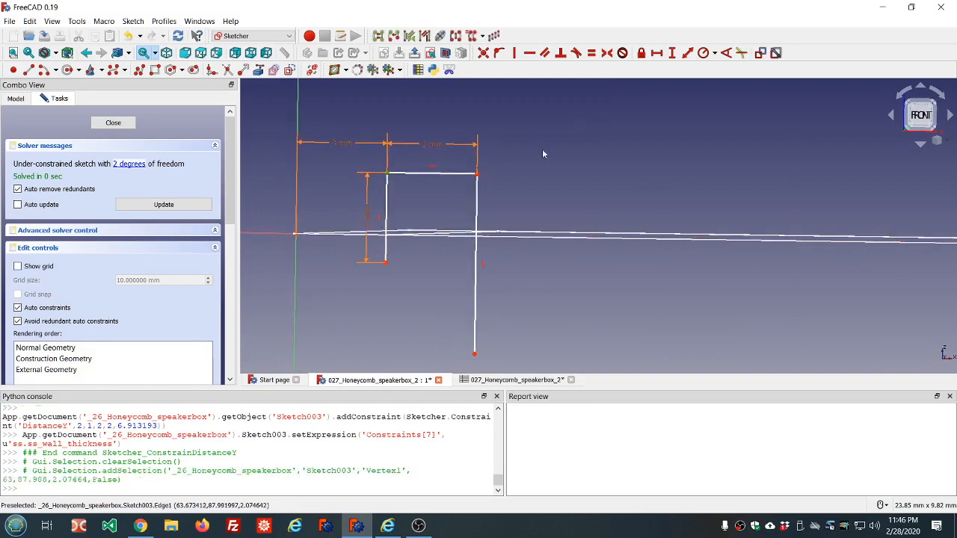
pyautogui.keyDown('ctrl'); pyautogui.click(295, 234); pyautogui.keyUp('ctrl')
pyautogui.click(672, 52)
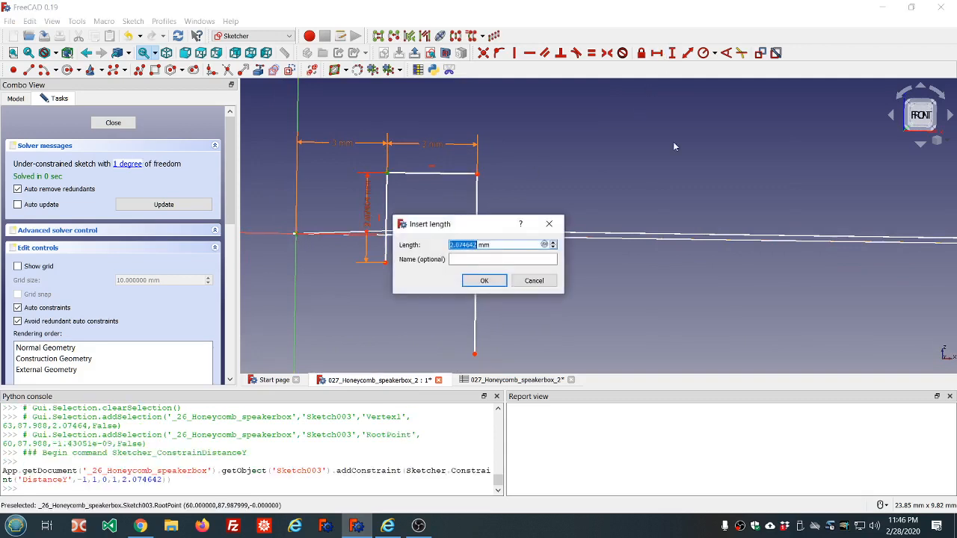
pyautogui.write('=ss.')
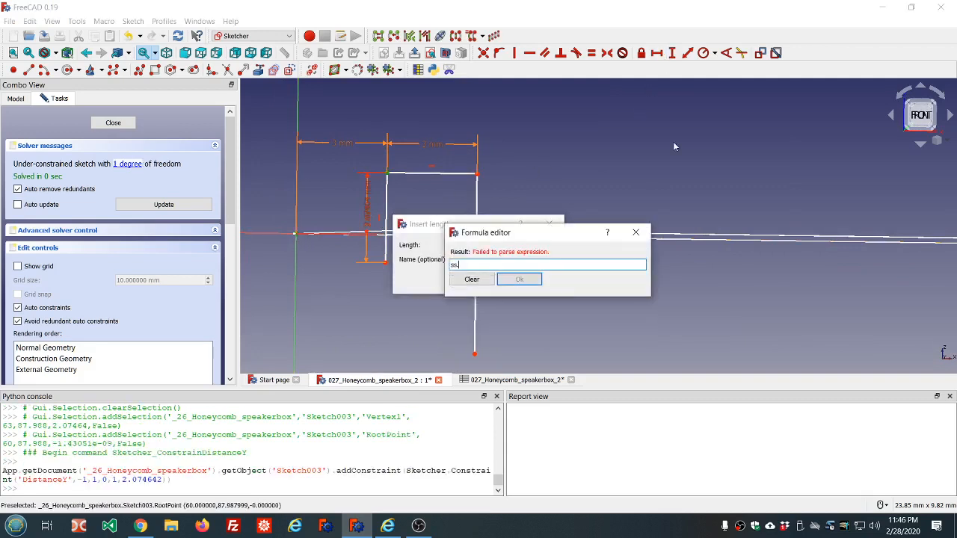
pyautogui.press('Down')
pyautogui.press('Down')
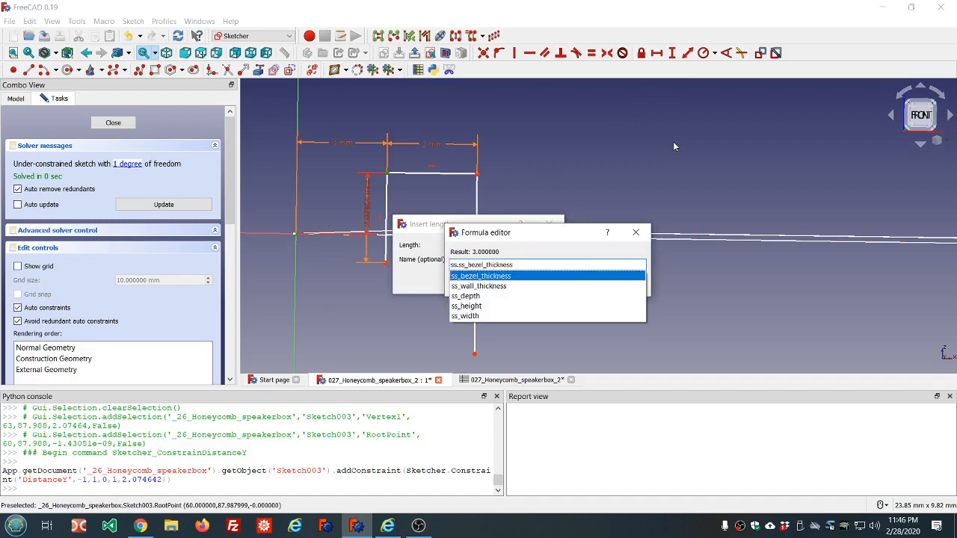
pyautogui.press('Return')
pyautogui.press('Return')
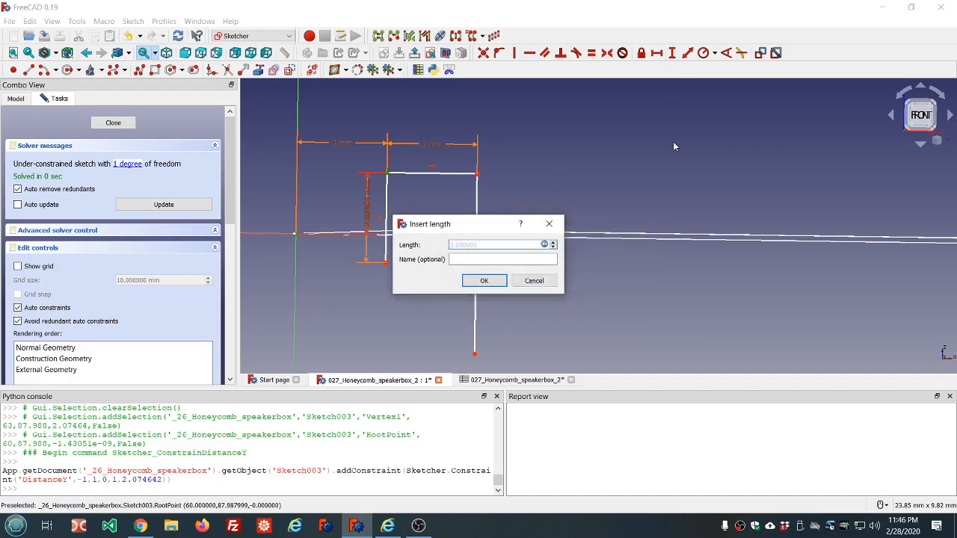
pyautogui.click(487, 281)
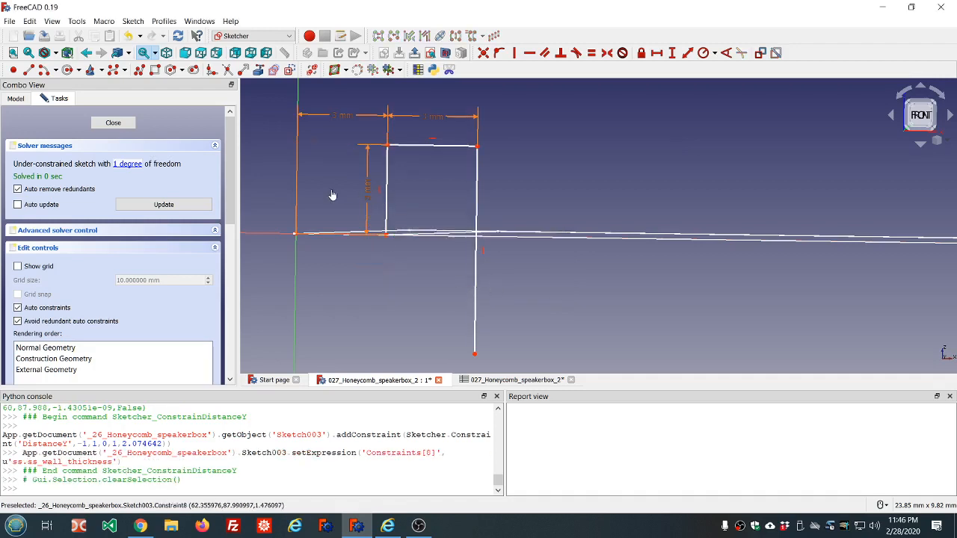
# Step: Open the left side's height dimension for editing and confirm it
pyautogui.doubleClick(366, 196)
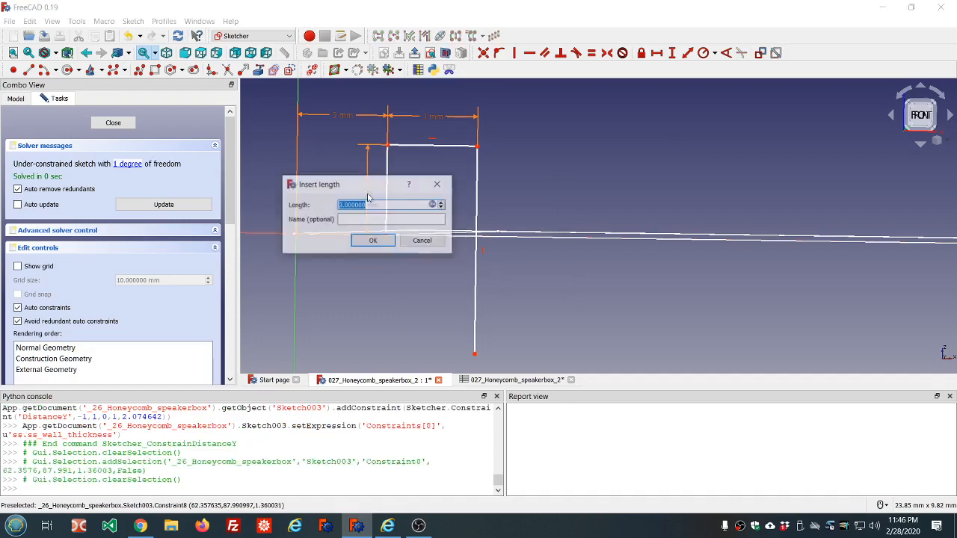
pyautogui.click(372, 240)
pyautogui.moveTo(418, 222)
pyautogui.mouseDown(button='middle')
pyautogui.moveTo(421, 210)
pyautogui.moveTo(420, 221)
pyautogui.mouseUp(button='middle')
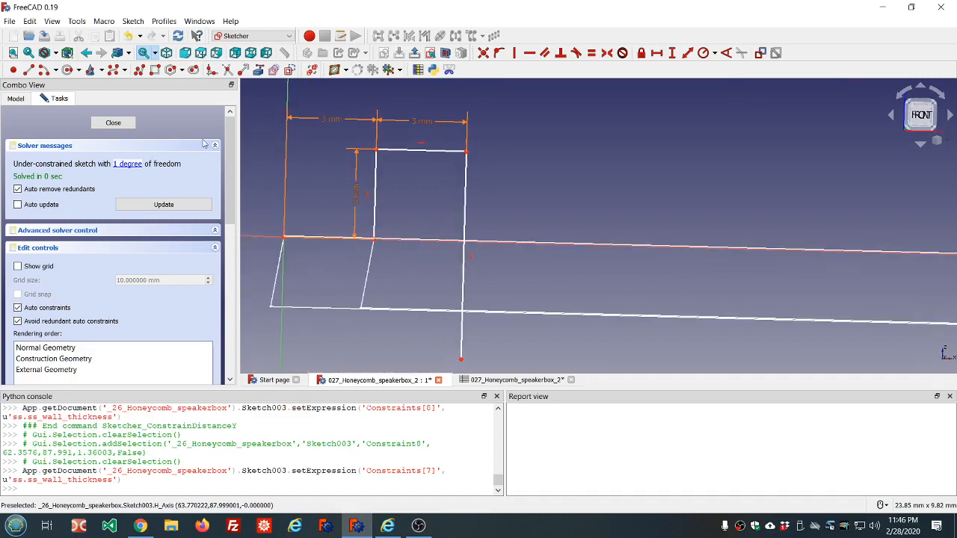
# Step: Draw a short line on the horizontal axis beside the left side's foot
pyautogui.click(29, 70)
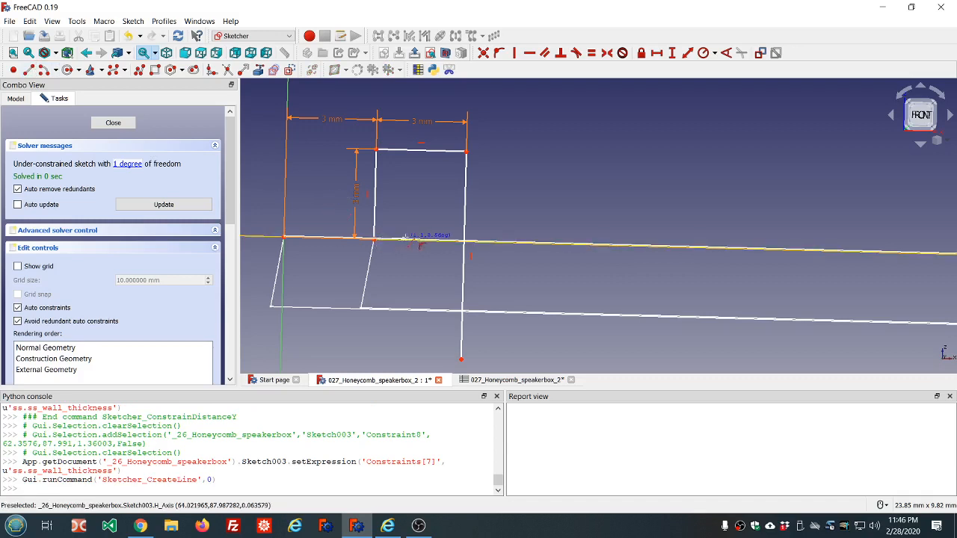
pyautogui.click(411, 240)
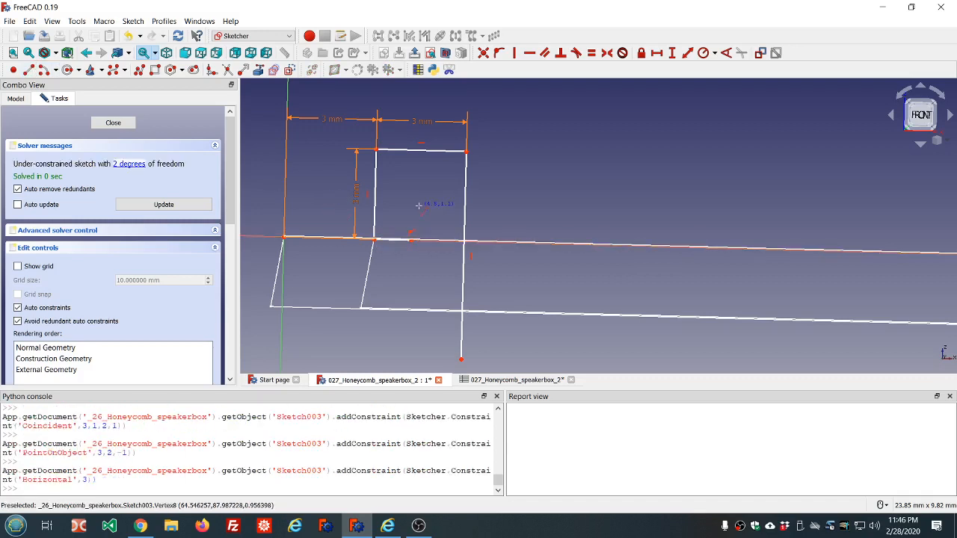
pyautogui.click(395, 241)
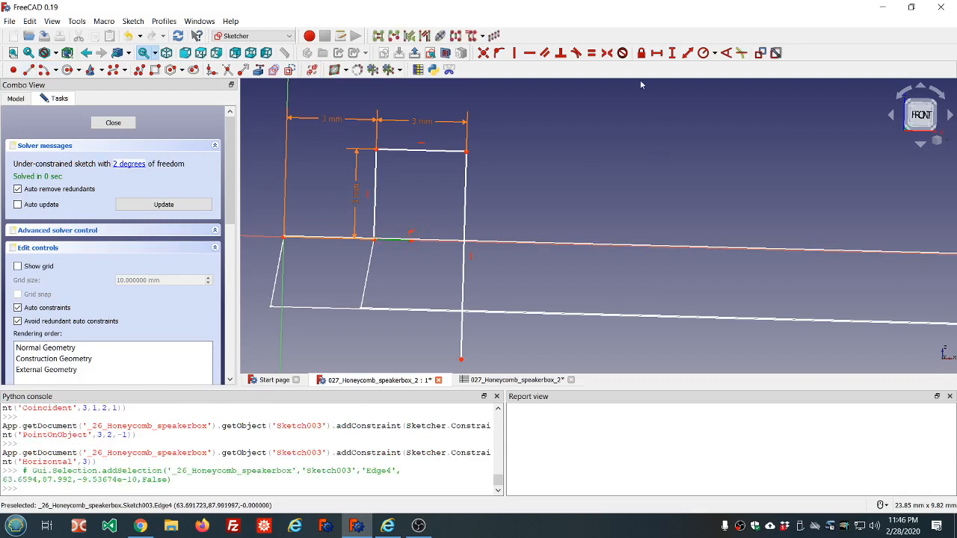
# Step: Constrain the short line's horizontal length with the expression ss.ss_wall_thickness/2
pyautogui.click(651, 57)
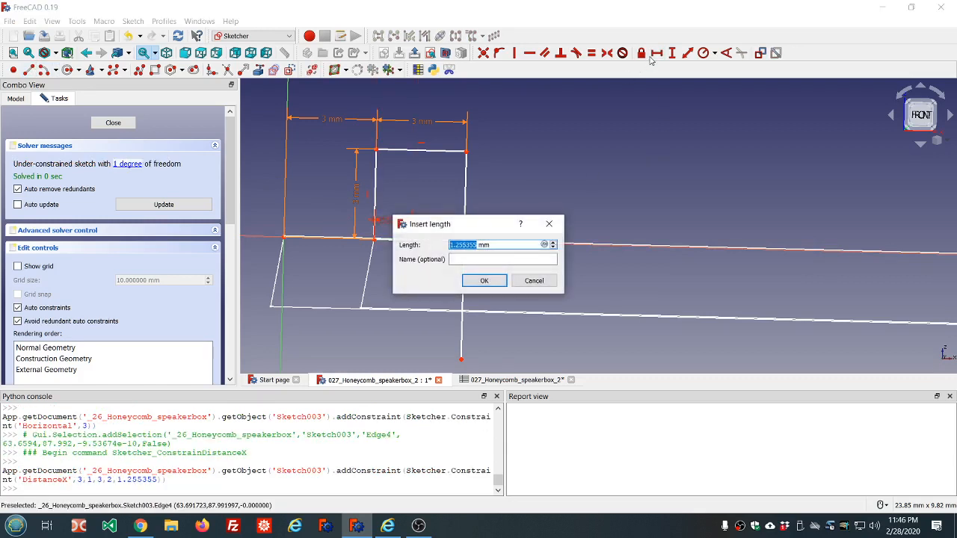
pyautogui.press('=')
pyautogui.write('ss')
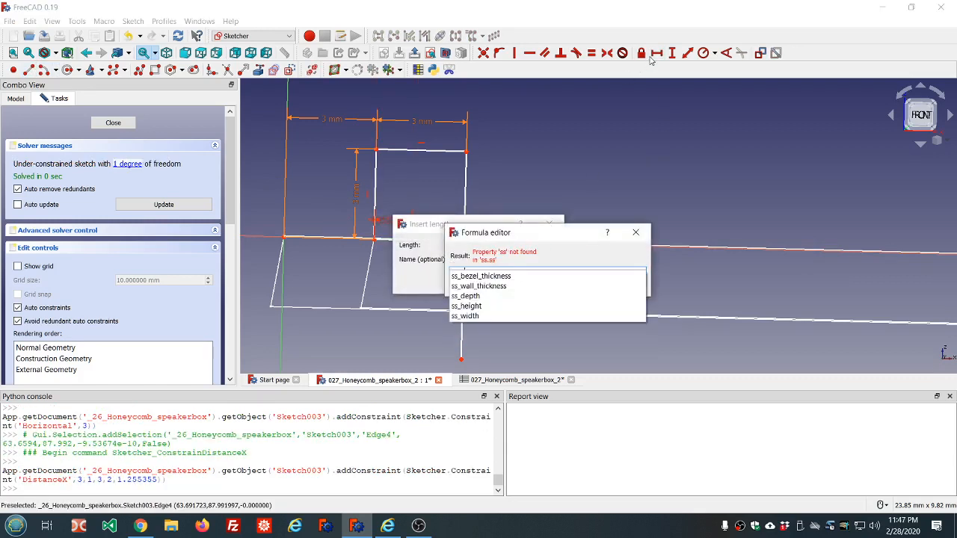
pyautogui.press('Down')
pyautogui.press('Down')
pyautogui.write('/2')
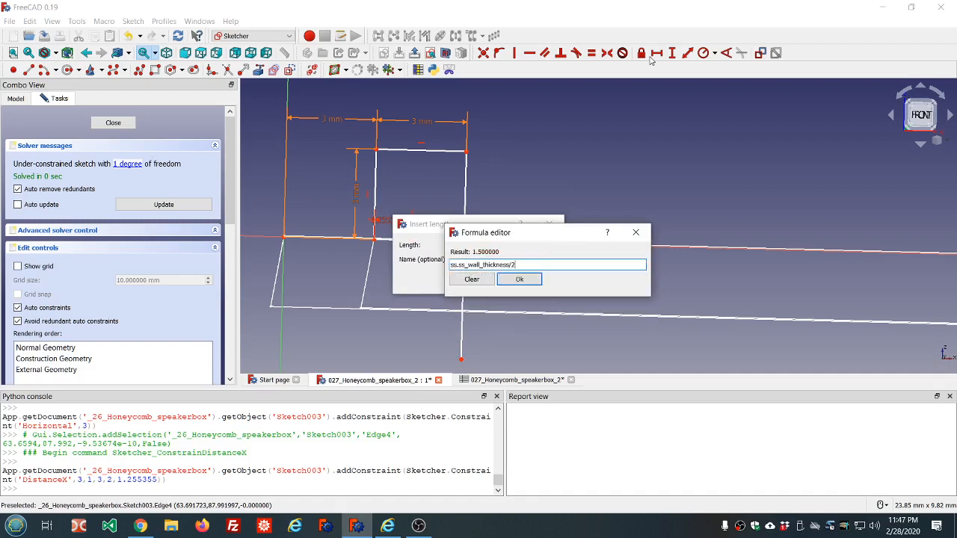
pyautogui.click(521, 281)
pyautogui.click(486, 281)
# Step: Draw a vertical line down from the short line's end, continuing with a slanted line angling inward and down
pyautogui.scroll(-6, 453, 278)
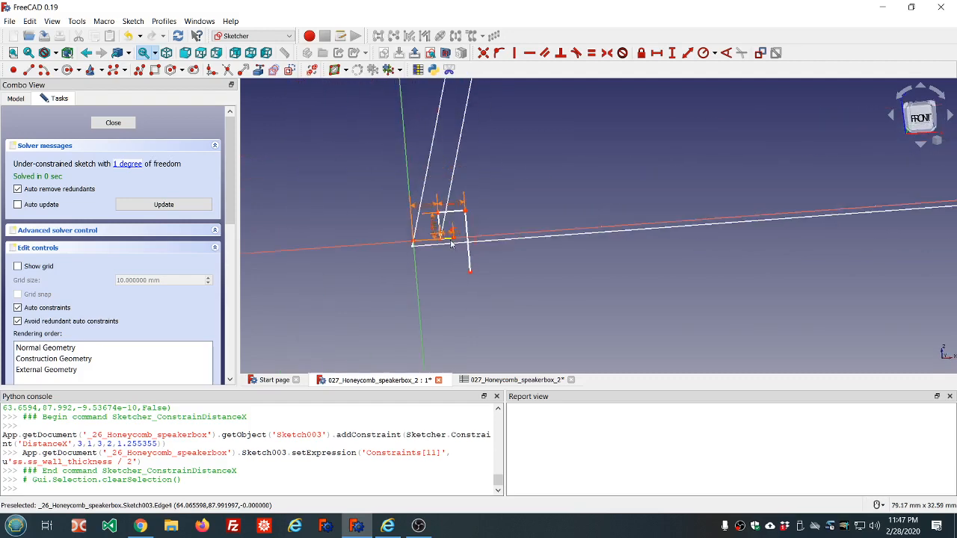
pyautogui.scroll(4, 452, 242)
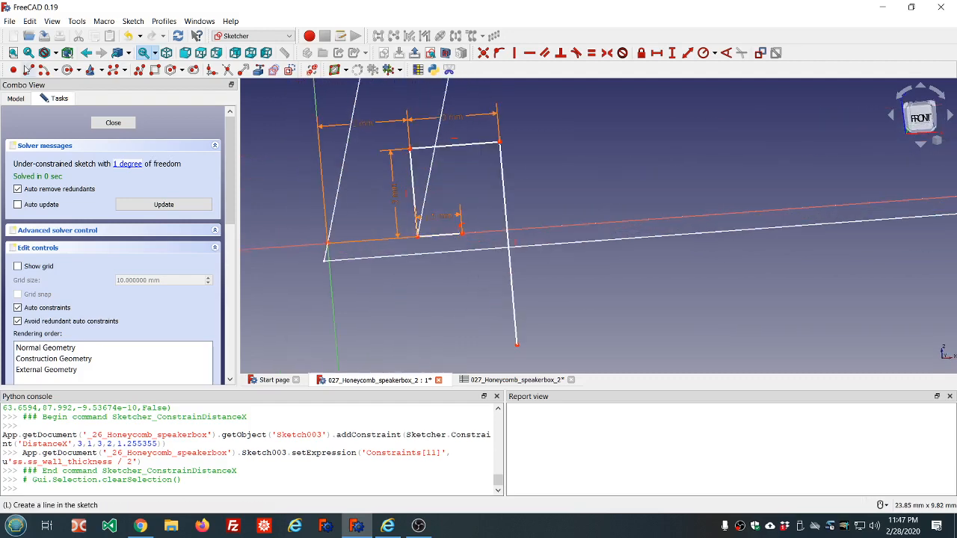
pyautogui.click(29, 69)
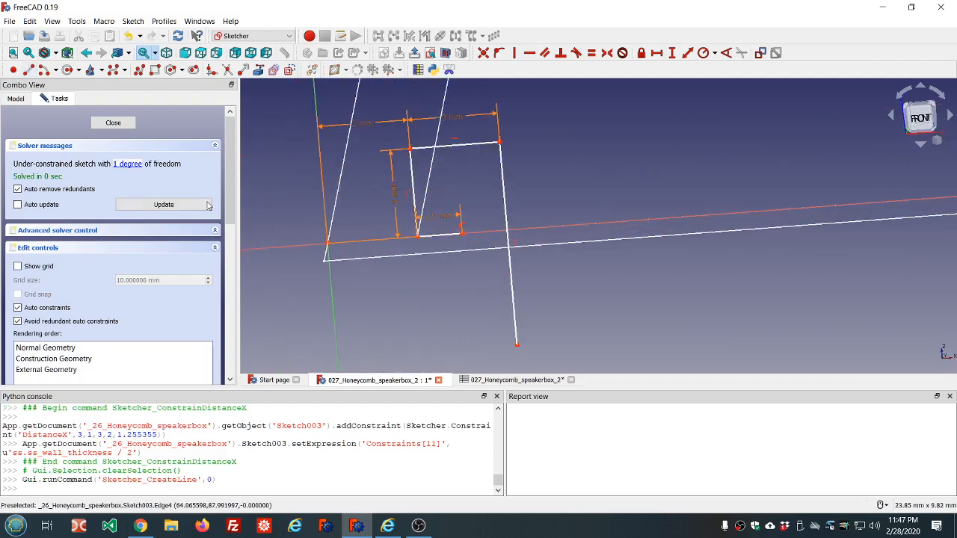
pyautogui.click(463, 234)
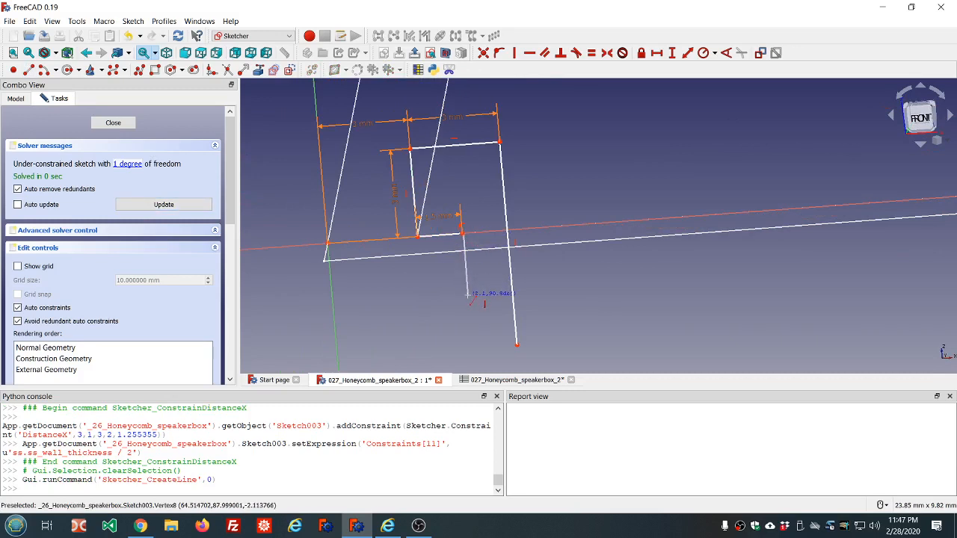
pyautogui.click(469, 300)
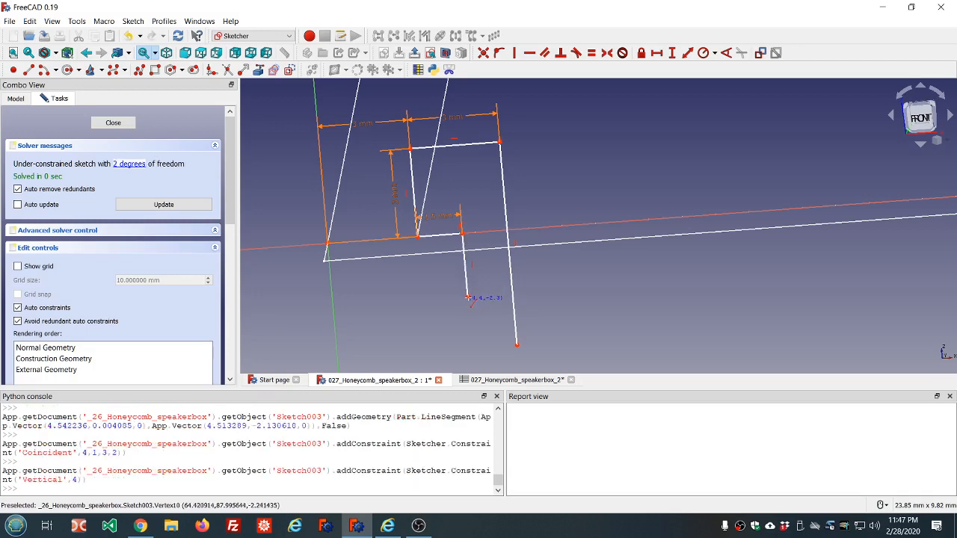
pyautogui.click(468, 300)
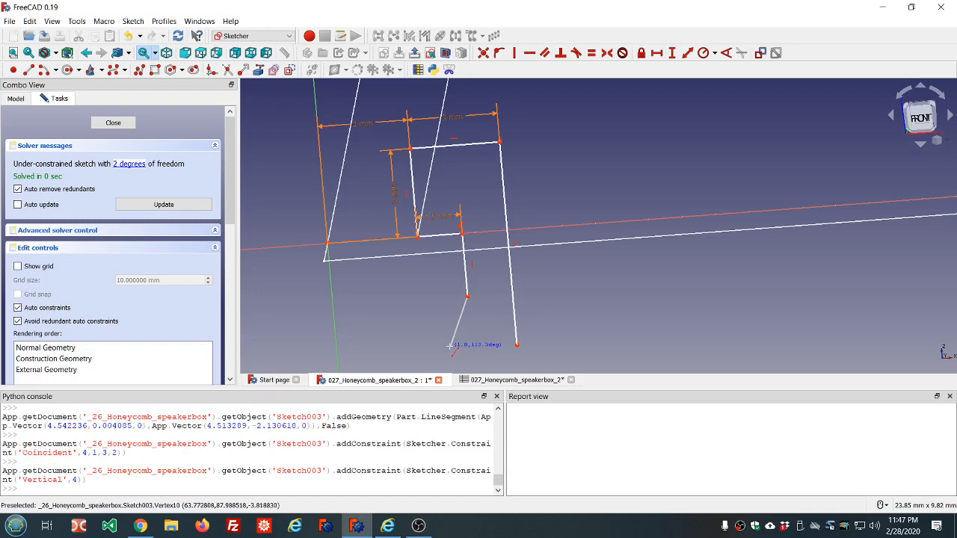
pyautogui.click(450, 346)
pyautogui.rightClick(545, 299)
# Step: Drag the right side's lower endpoint further down to lengthen that side
pyautogui.scroll(-8, 547, 299)
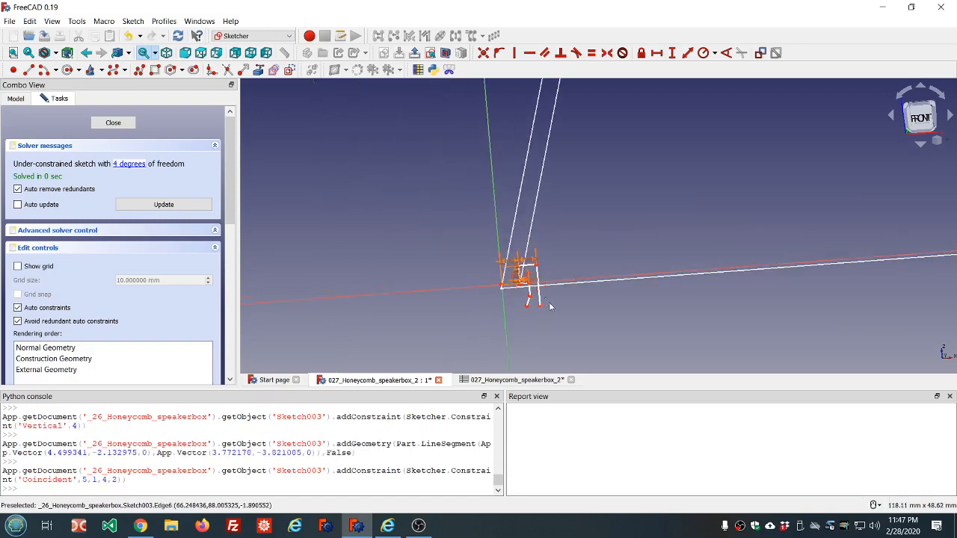
pyautogui.scroll(4, 568, 322)
pyautogui.moveTo(546, 313); pyautogui.dragTo(543, 307, button='middle')
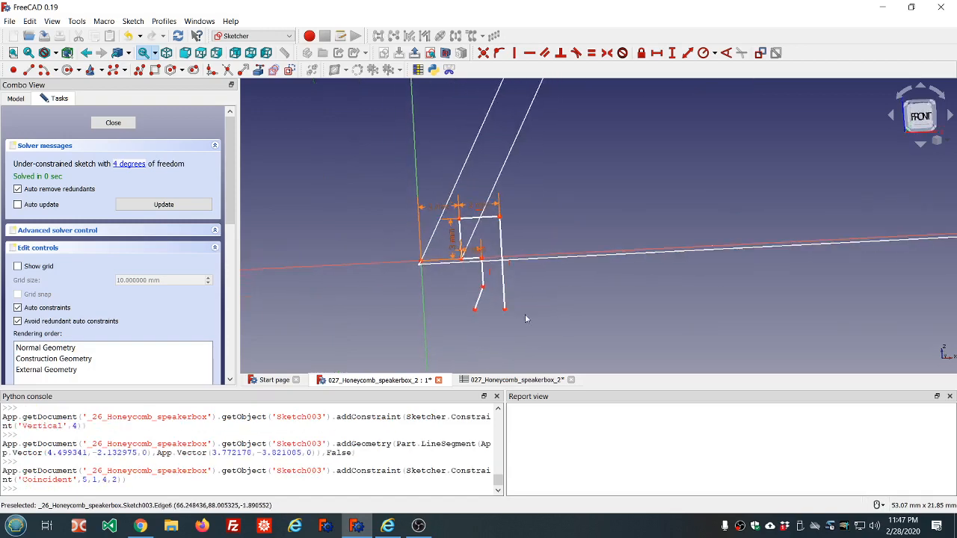
pyautogui.scroll(2, 481, 328)
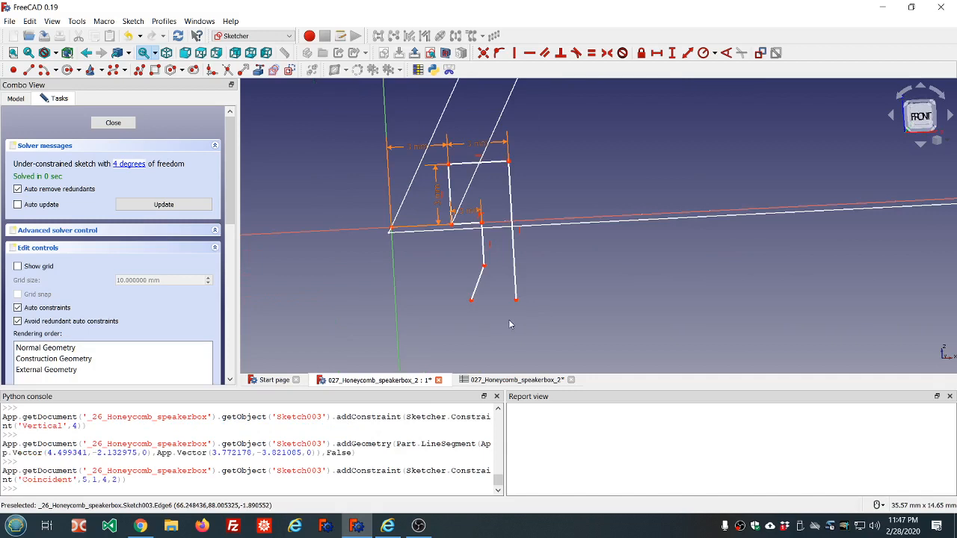
pyautogui.moveTo(516, 305); pyautogui.dragTo(520, 353)
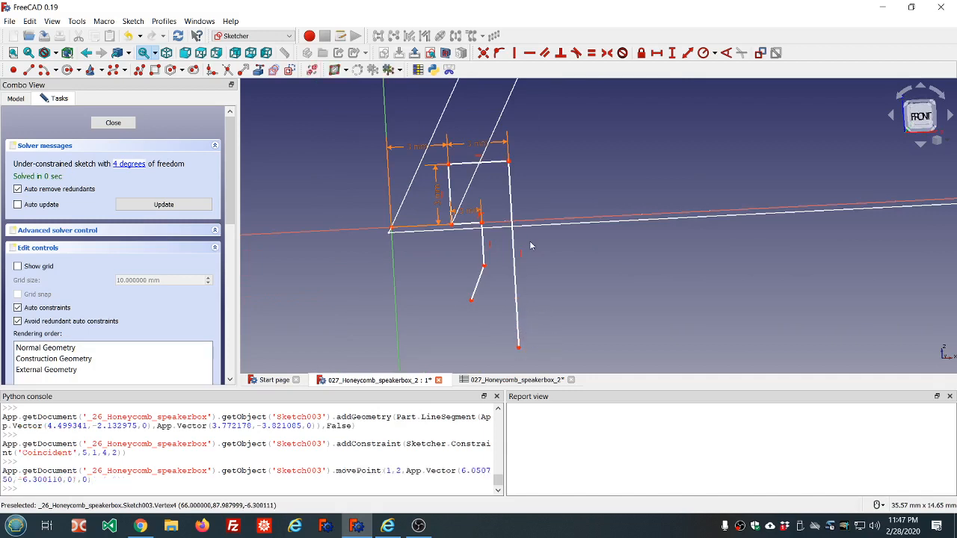
# Step: Constrain the right side's vertical length with the expression ss.ss_wall_thickness*3
pyautogui.scroll(-2, 529, 241)
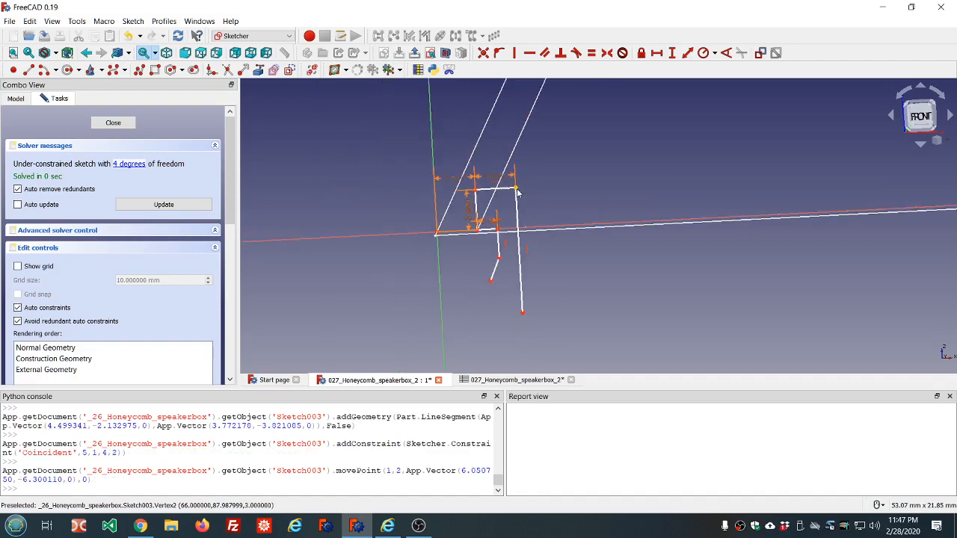
pyautogui.click(518, 204)
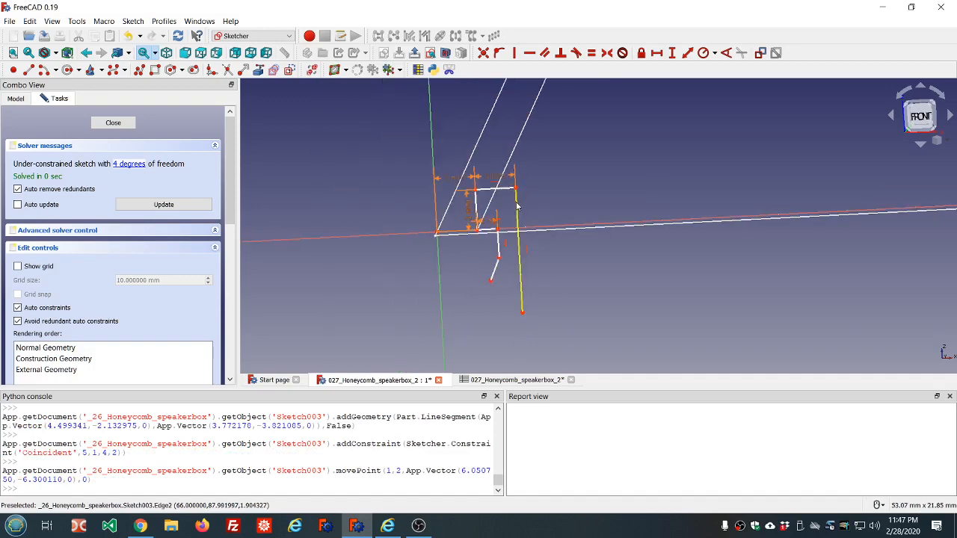
pyautogui.click(671, 53)
pyautogui.write('=ss')
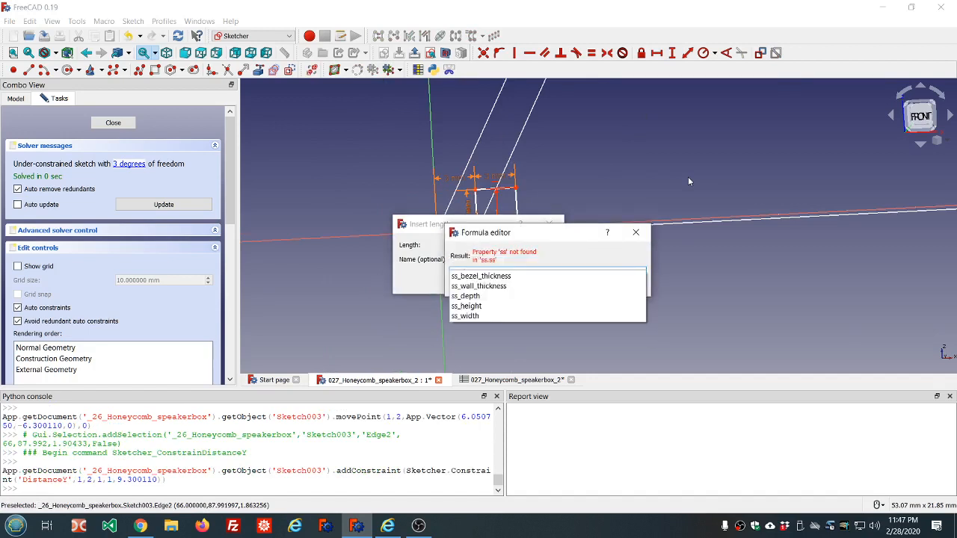
pyautogui.press('Down')
pyautogui.press('Down')
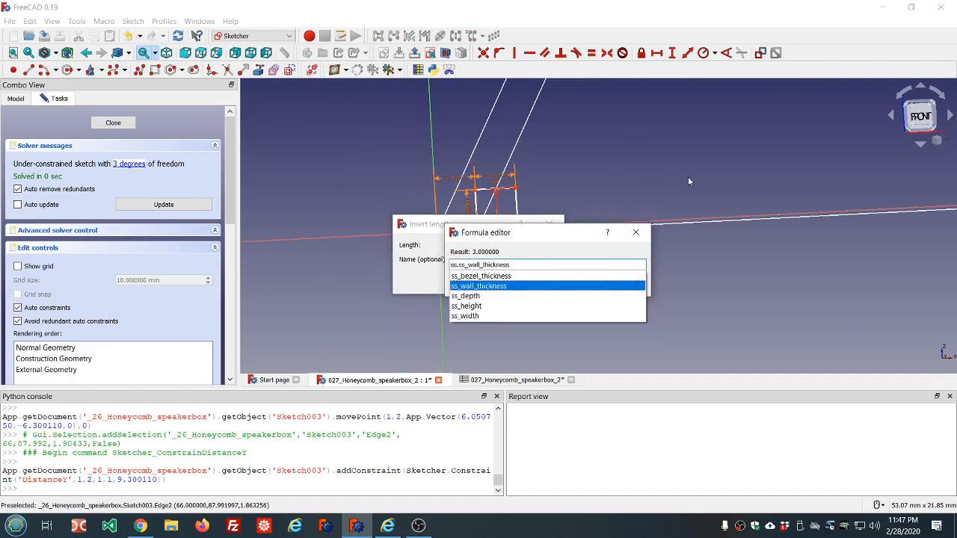
pyautogui.press('Return')
pyautogui.write('*3')
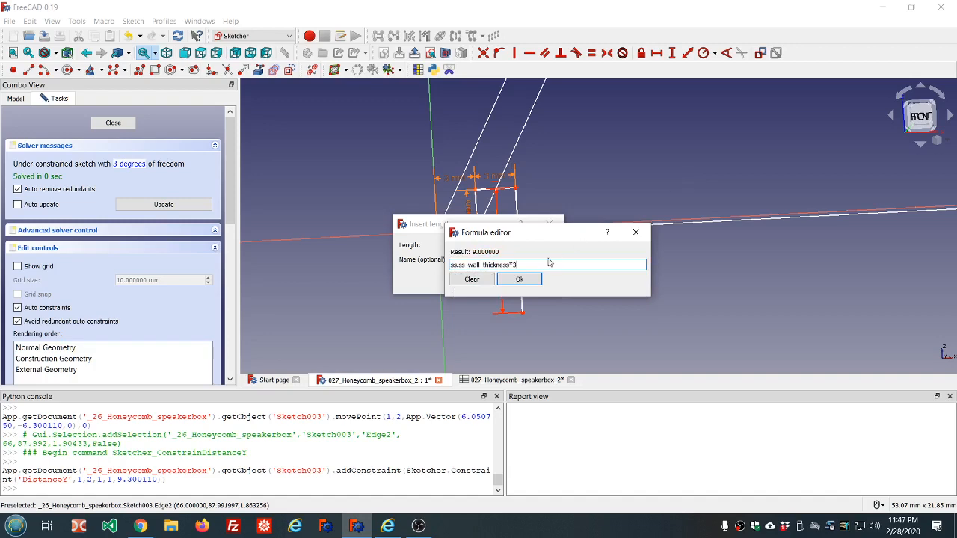
pyautogui.click(521, 280)
pyautogui.click(483, 280)
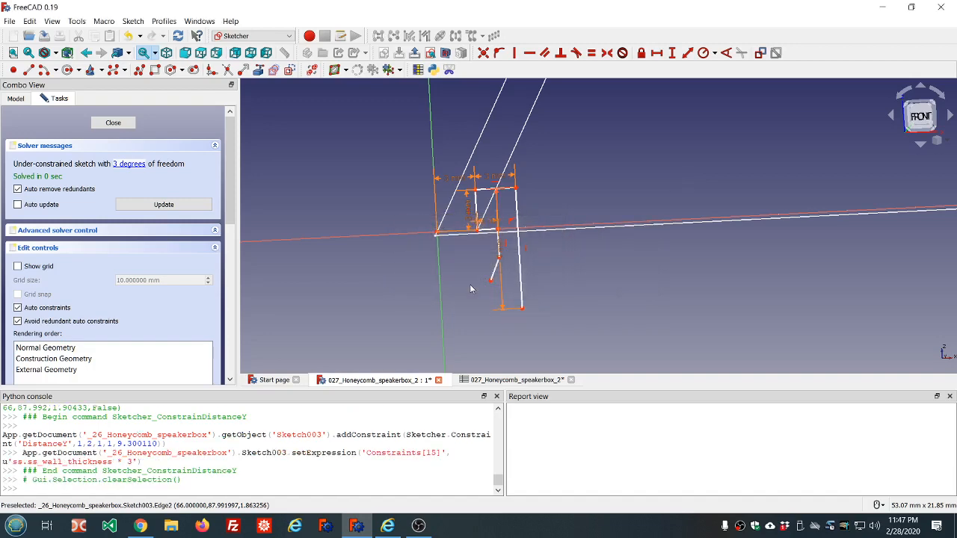
# Step: Constrain the angle between the slanted line and the vertical line to 160°
pyautogui.moveTo(574, 278)
pyautogui.mouseDown(button='middle')
pyautogui.moveTo(567, 270)
pyautogui.moveTo(570, 278)
pyautogui.mouseUp(button='middle')
pyautogui.scroll(5, 503, 282)
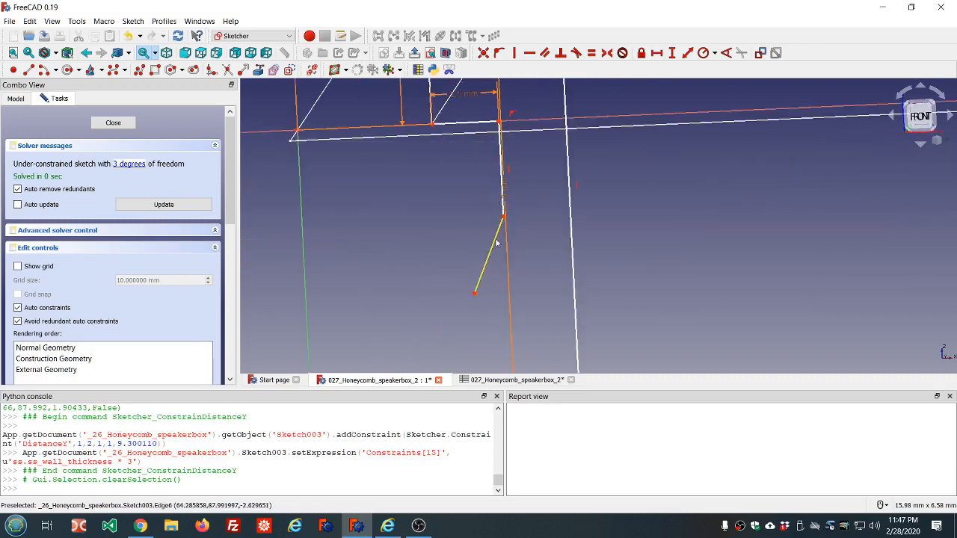
pyautogui.click(499, 230)
pyautogui.click(504, 207)
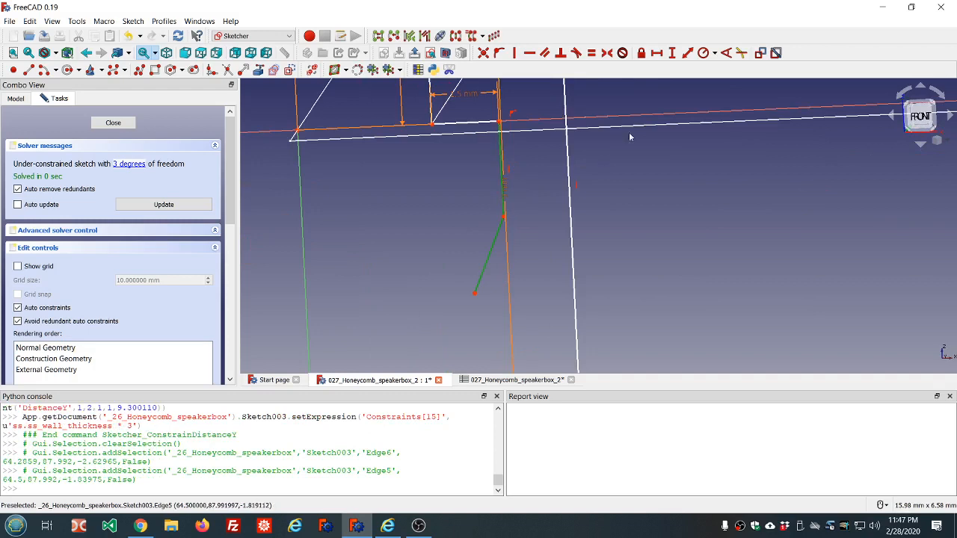
pyautogui.click(724, 54)
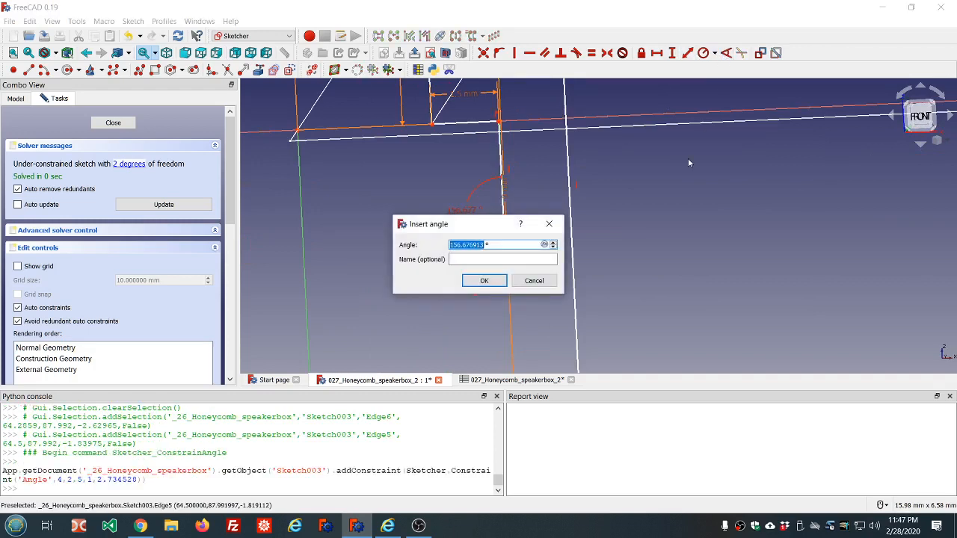
pyautogui.write('160')
pyautogui.click(485, 280)
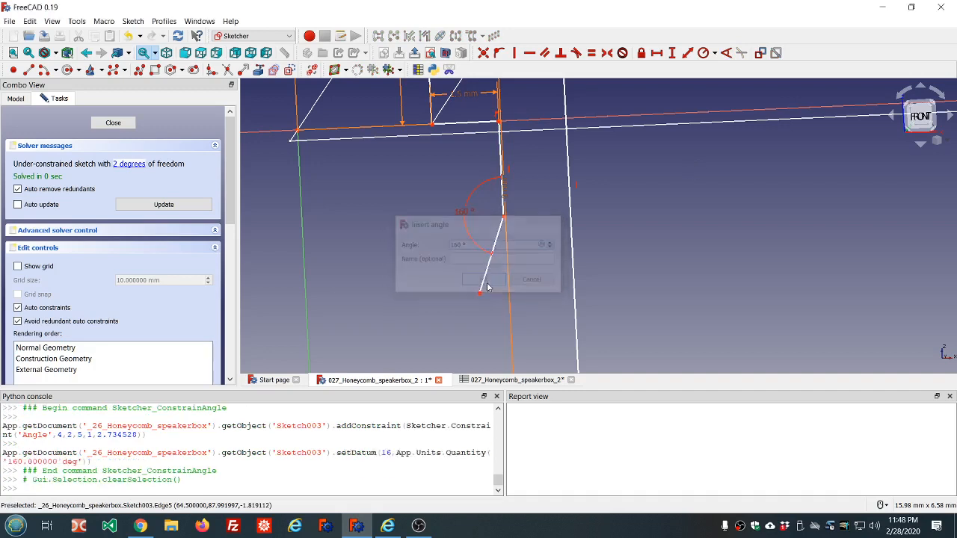
# Step: Draw an arc from the slanted line's lower end around to the right side's bottom endpoint
pyautogui.scroll(-2, 514, 269)
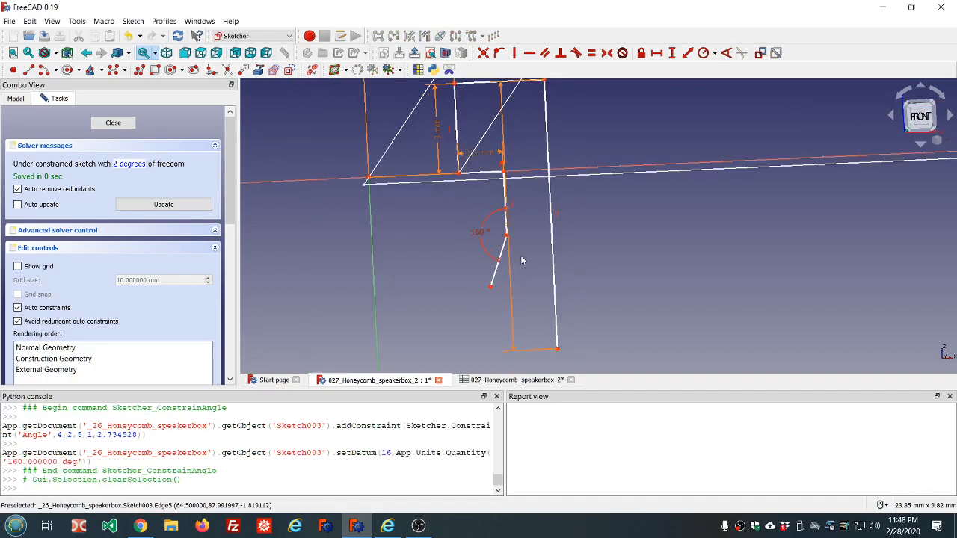
pyautogui.scroll(-2, 520, 255)
pyautogui.moveTo(521, 248); pyautogui.dragTo(531, 251, button='middle')
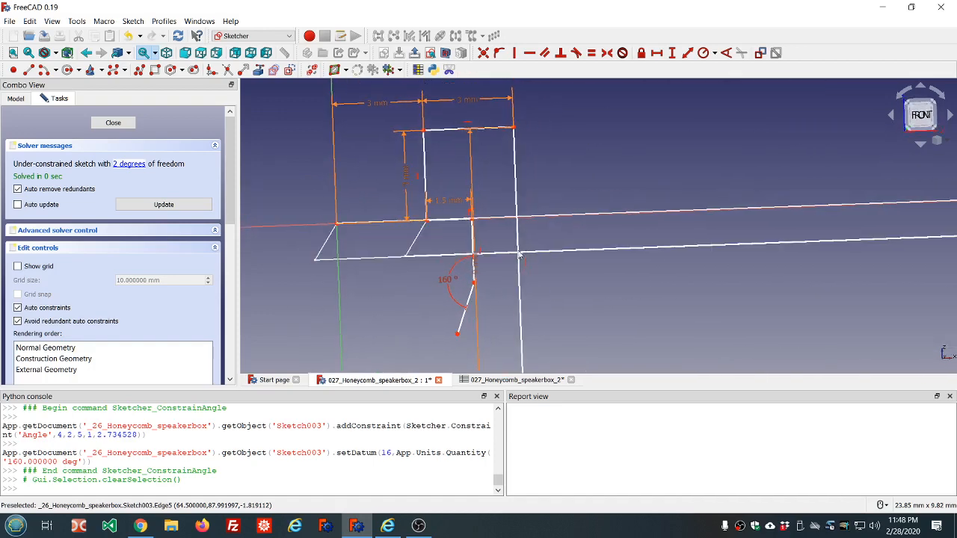
pyautogui.scroll(-6, 451, 246)
pyautogui.scroll(2, 471, 267)
pyautogui.scroll(2, 473, 271)
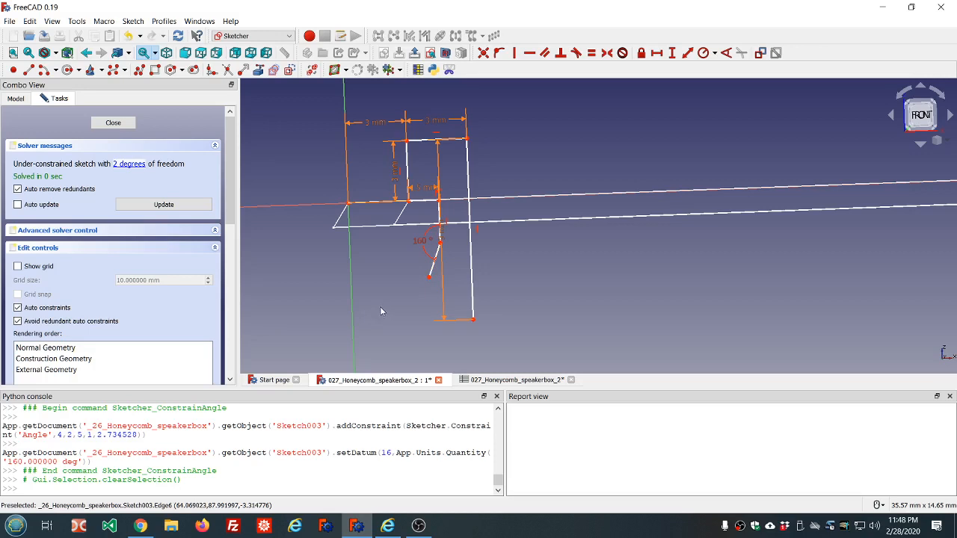
pyautogui.click(42, 70)
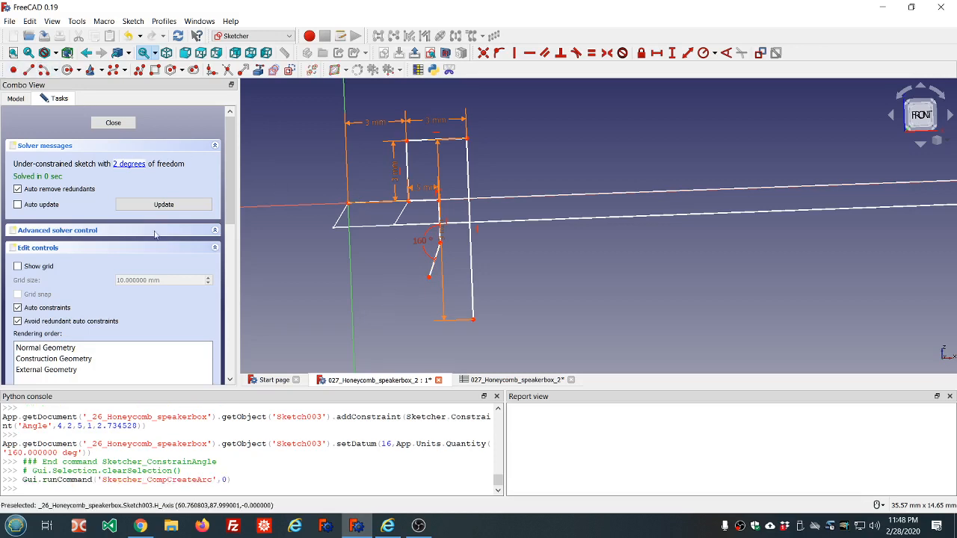
pyautogui.click(453, 292)
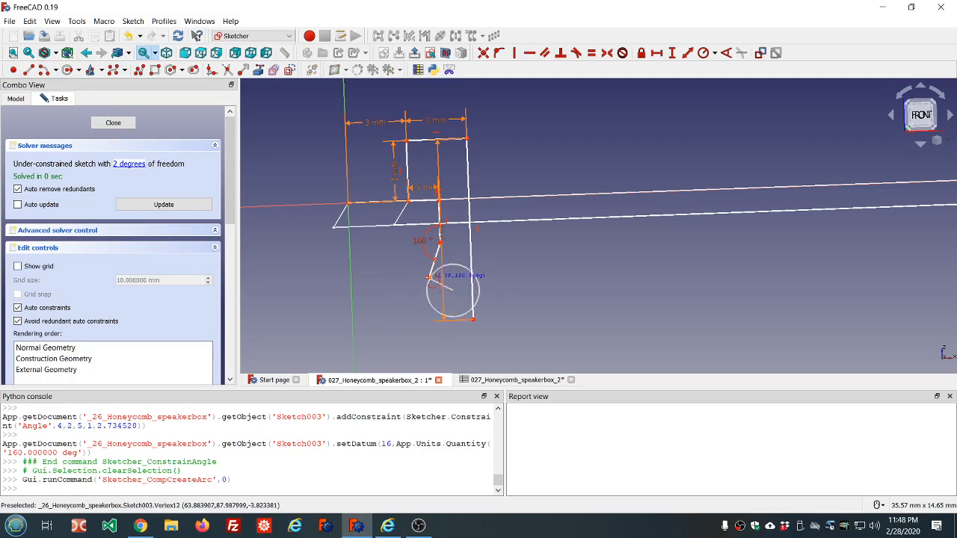
pyautogui.click(429, 277)
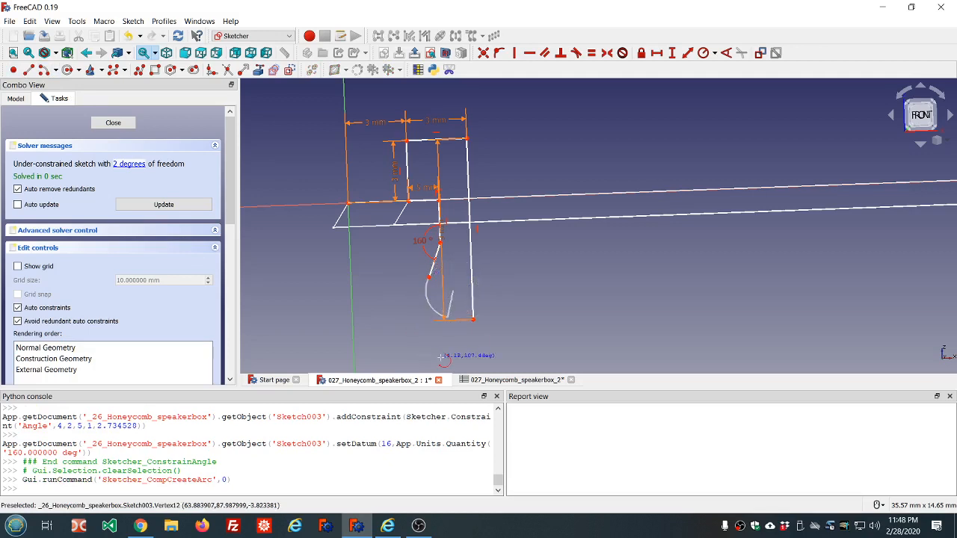
pyautogui.click(472, 320)
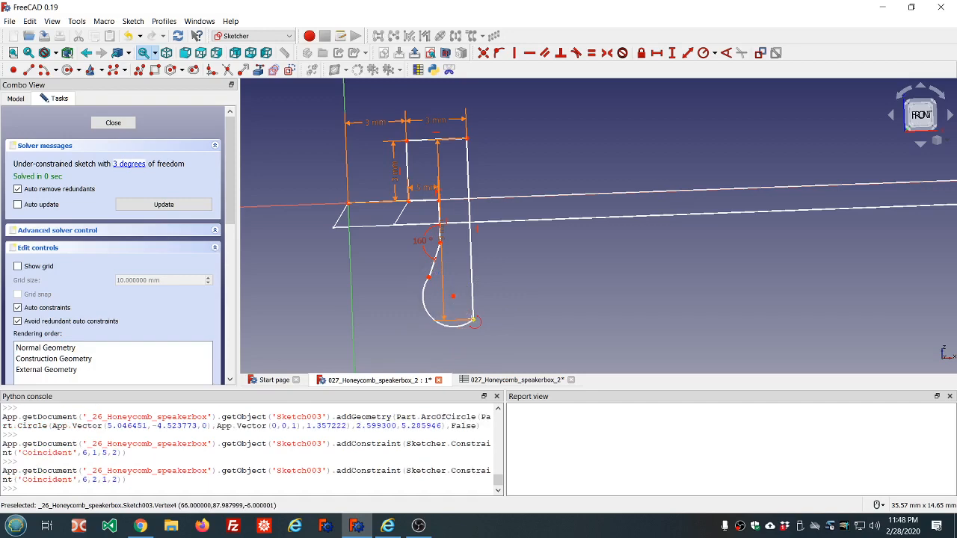
# Step: Drag the arc outward to widen its curve and move the right side's height dimension label aside
pyautogui.scroll(-5, 509, 284)
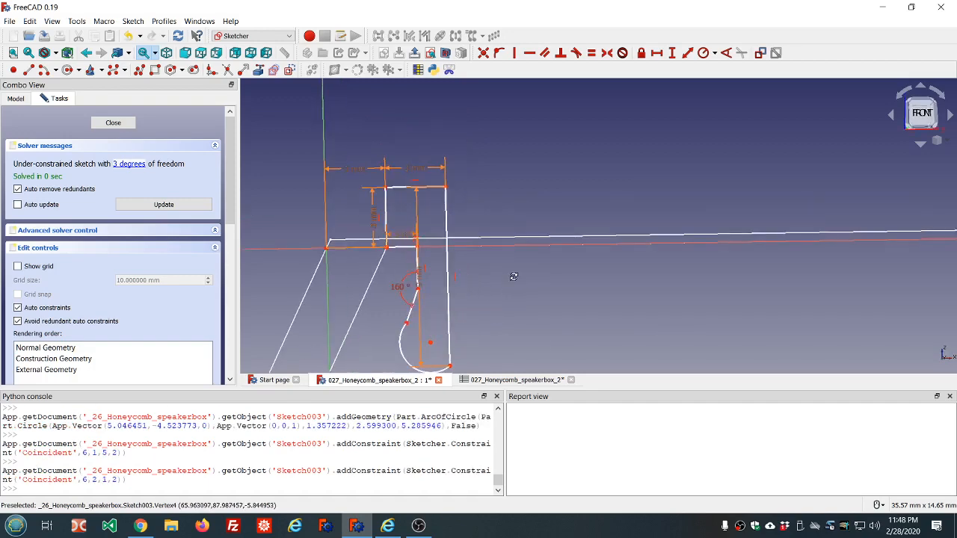
pyautogui.moveTo(512, 285); pyautogui.dragTo(509, 288, button='middle')
pyautogui.scroll(2, 510, 277)
pyautogui.scroll(2, 503, 269)
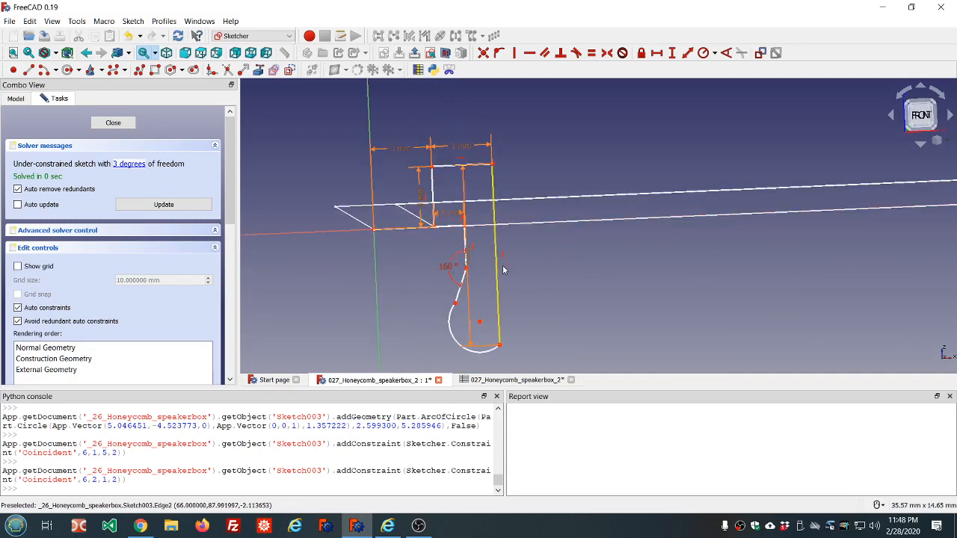
pyautogui.moveTo(448, 325); pyautogui.dragTo(455, 346)
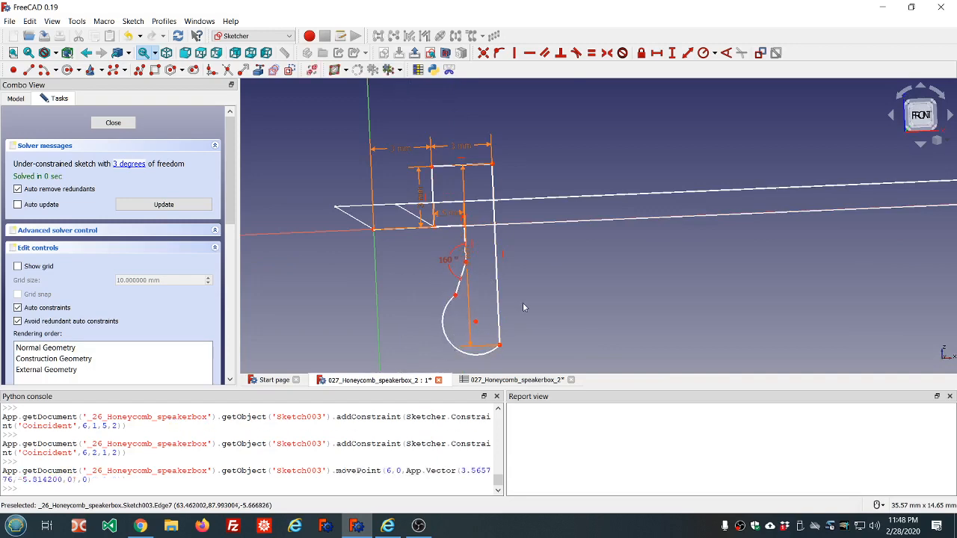
pyautogui.moveTo(522, 303); pyautogui.dragTo(515, 305, button='middle')
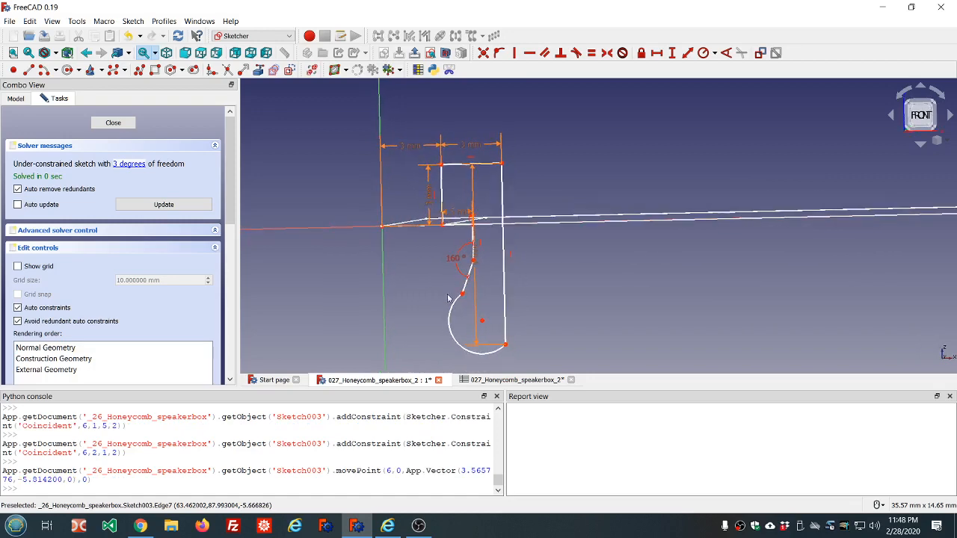
pyautogui.moveTo(449, 298)
pyautogui.mouseDown(button='middle')
pyautogui.moveTo(440, 322)
pyautogui.moveTo(459, 332)
pyautogui.mouseUp(button='middle')
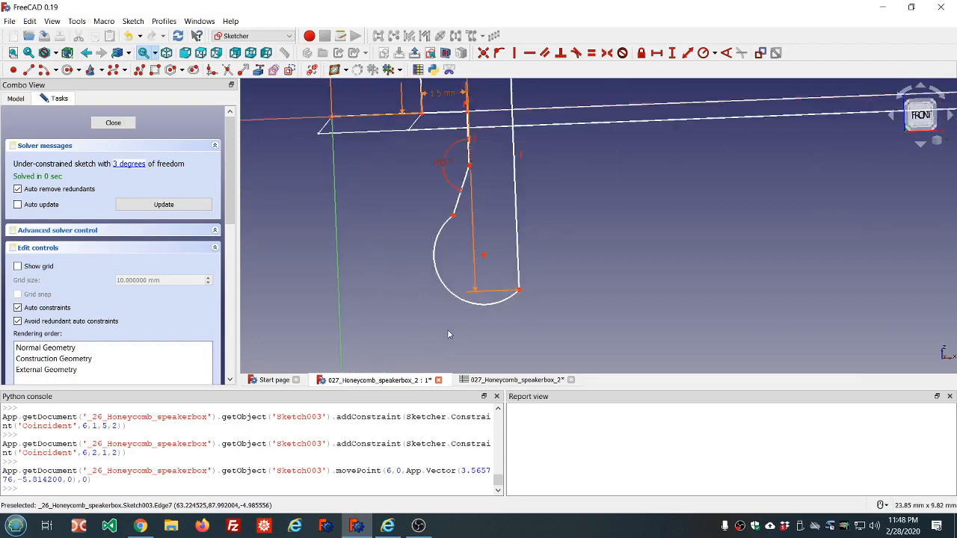
pyautogui.scroll(-2, 556, 255)
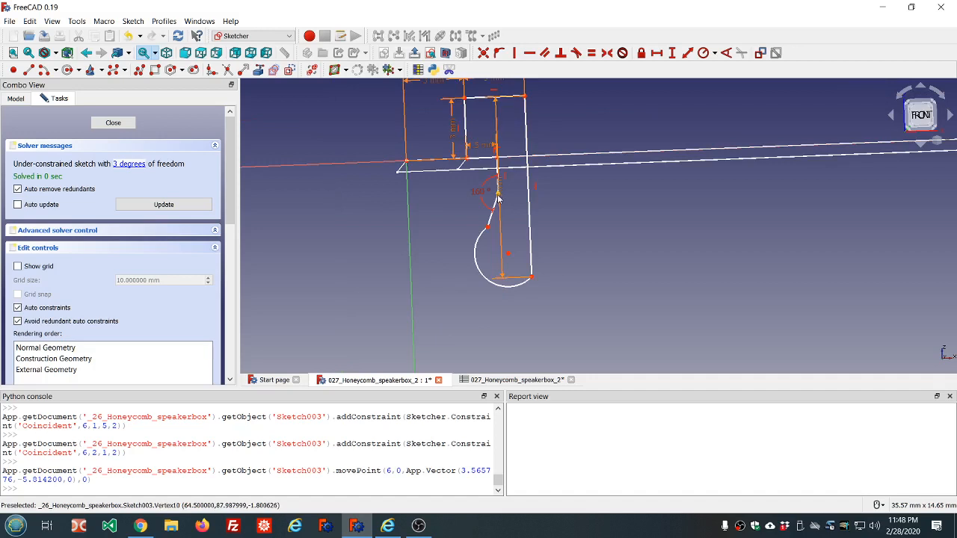
pyautogui.moveTo(501, 201); pyautogui.dragTo(556, 204)
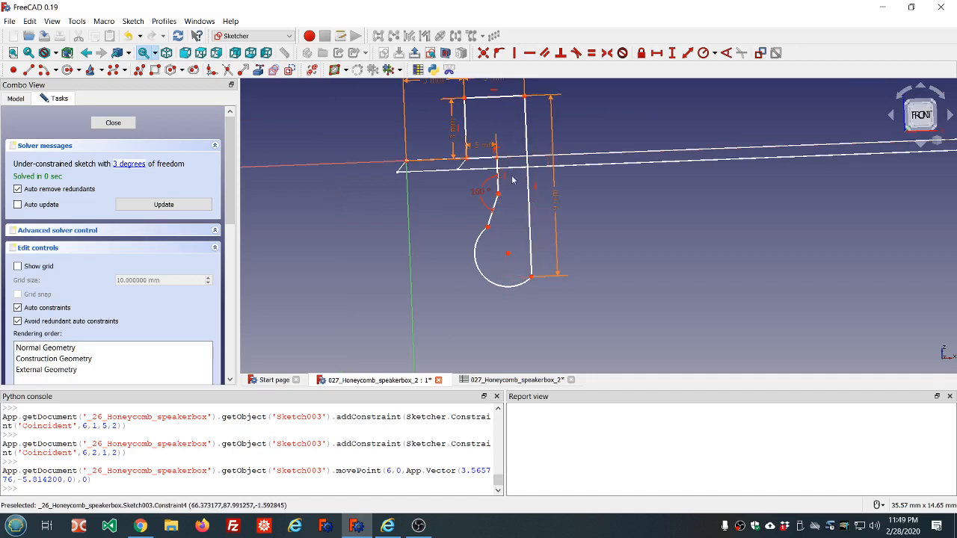
pyautogui.scroll(3, 494, 173)
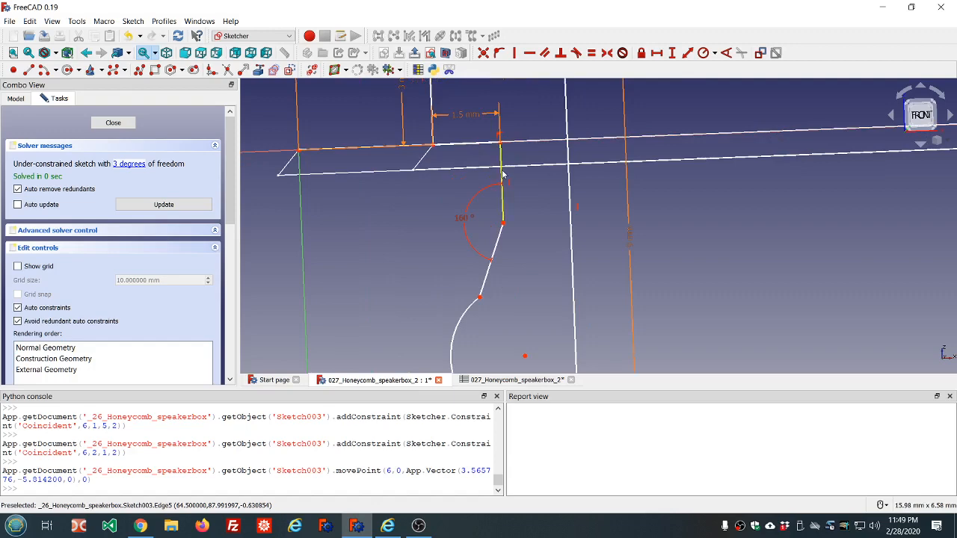
# Step: Constrain the short vertical line's height with the expression ss.ss_wall_thickness/2
pyautogui.click(502, 177)
pyautogui.scroll(-3, 524, 173)
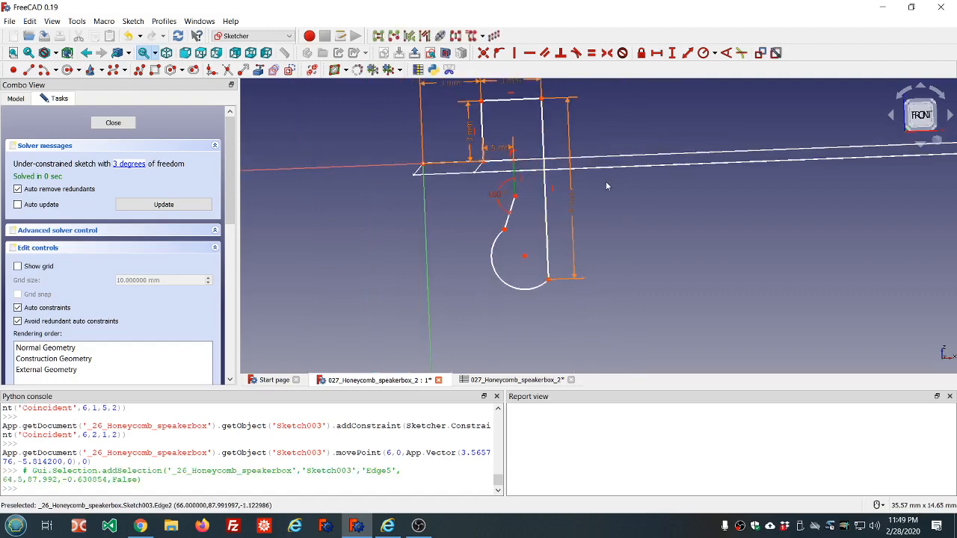
pyautogui.moveTo(618, 189); pyautogui.dragTo(618, 189, button='middle')
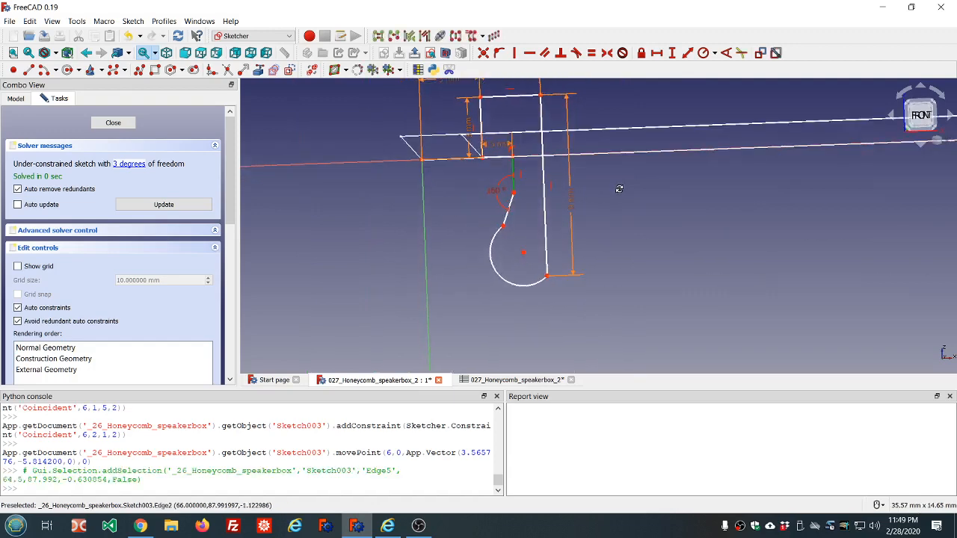
pyautogui.click(672, 52)
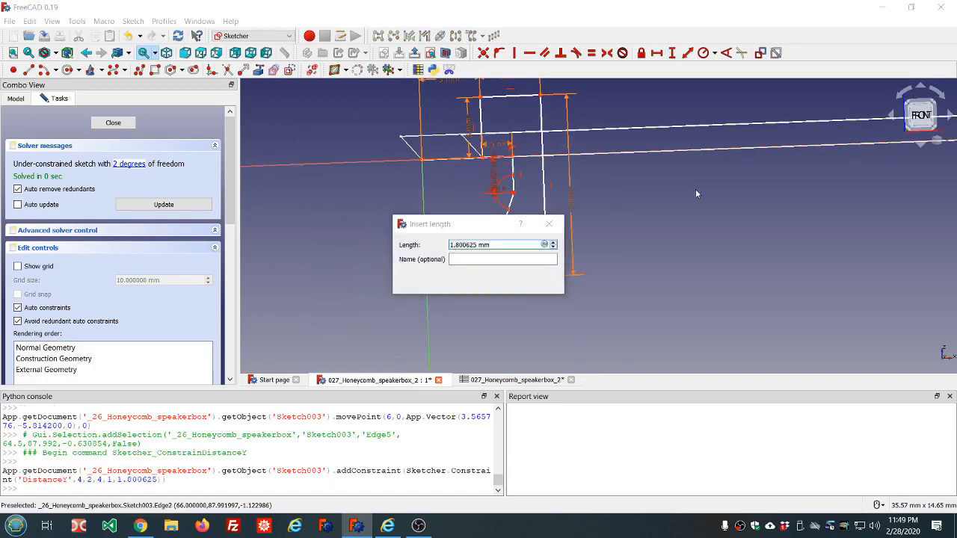
pyautogui.write('=ss.ss')
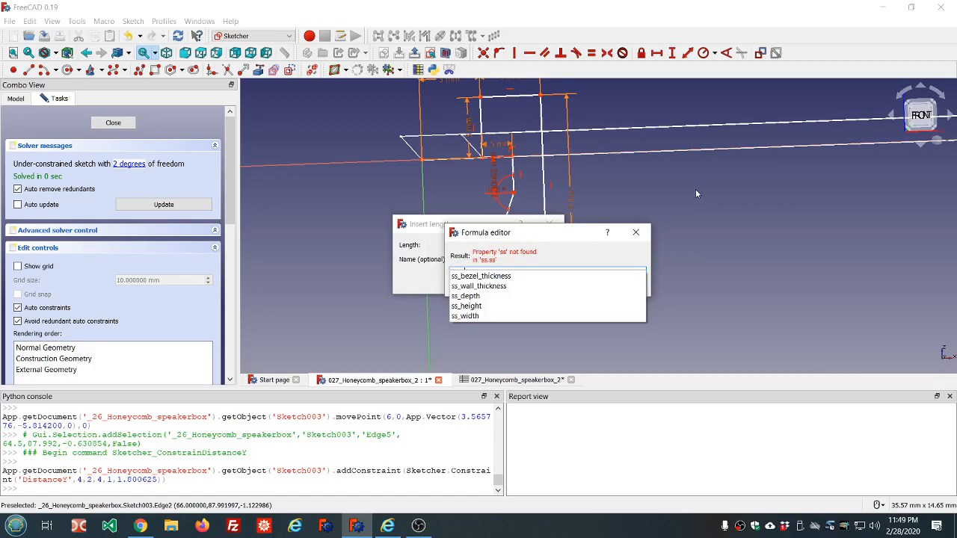
pyautogui.press('Down')
pyautogui.press('Down')
pyautogui.press('Return')
pyautogui.write('/2')
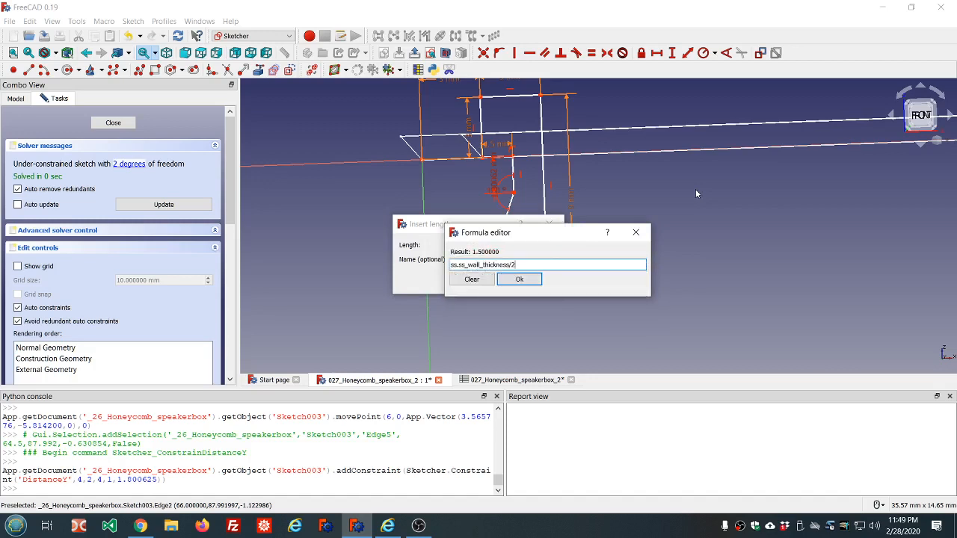
pyautogui.press('Return')
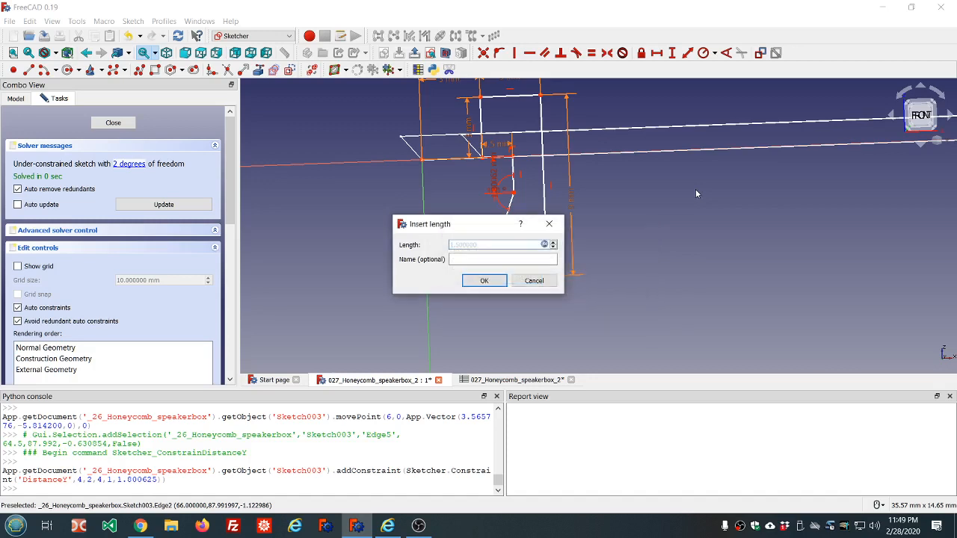
pyautogui.click(485, 279)
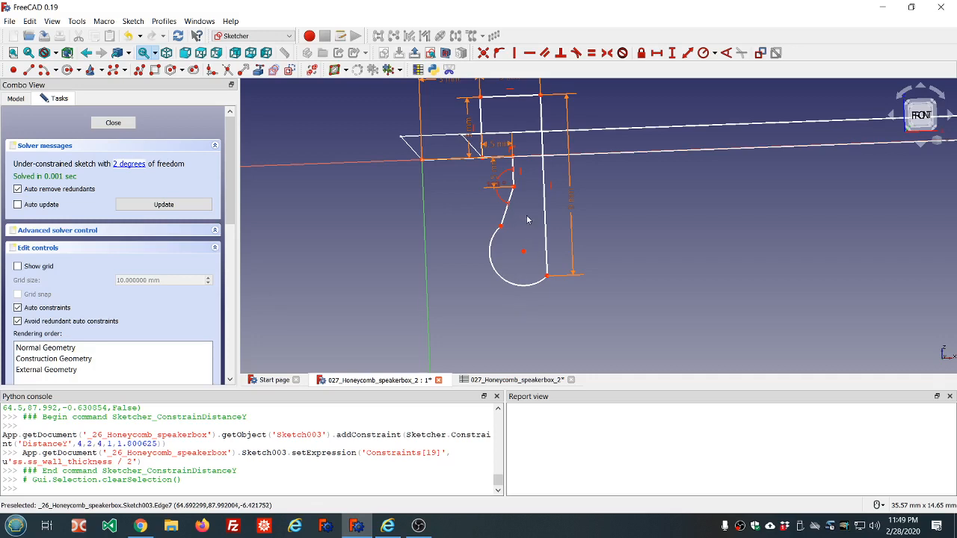
# Step: Constrain the arc's radius to 1.5 mm using an ss.ss_wall_thickness expression
pyautogui.click(490, 266)
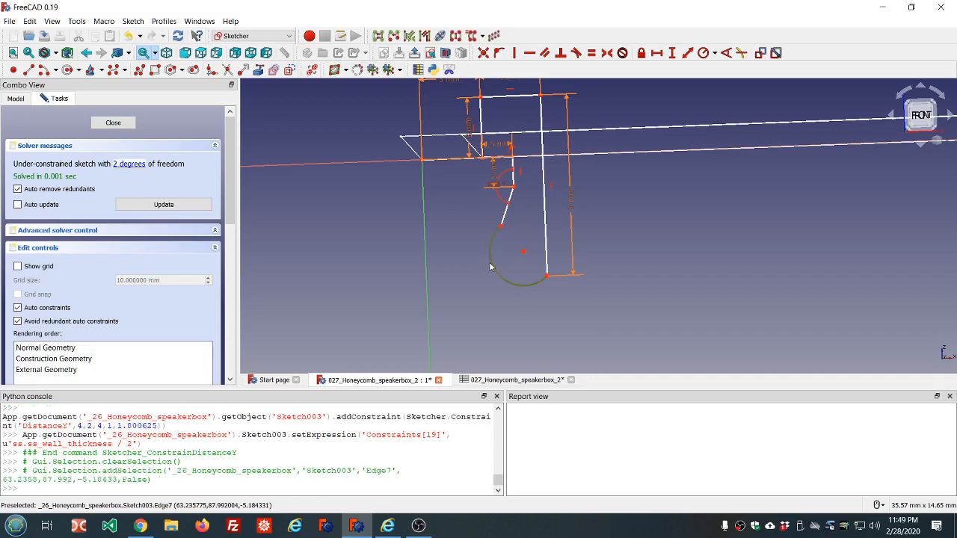
pyautogui.click(703, 53)
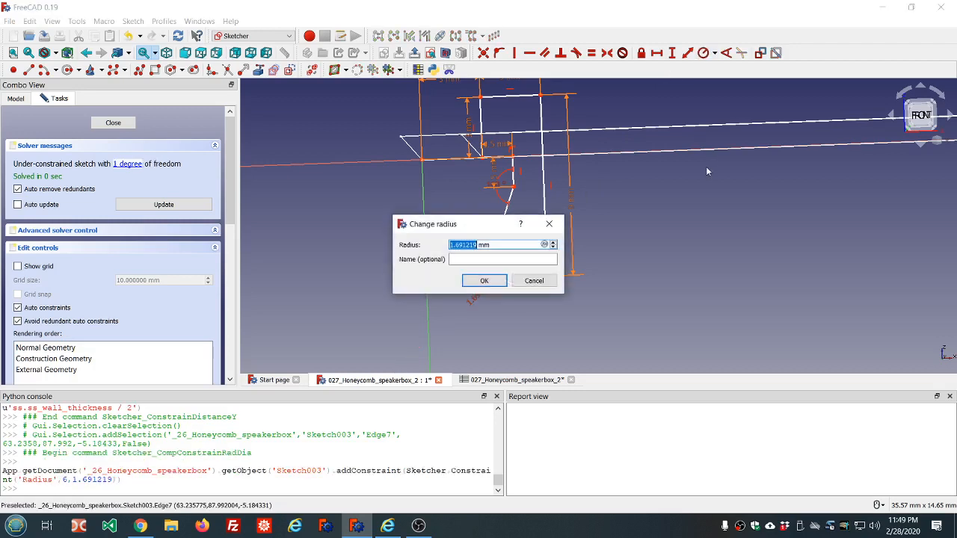
pyautogui.write('=ss.ss')
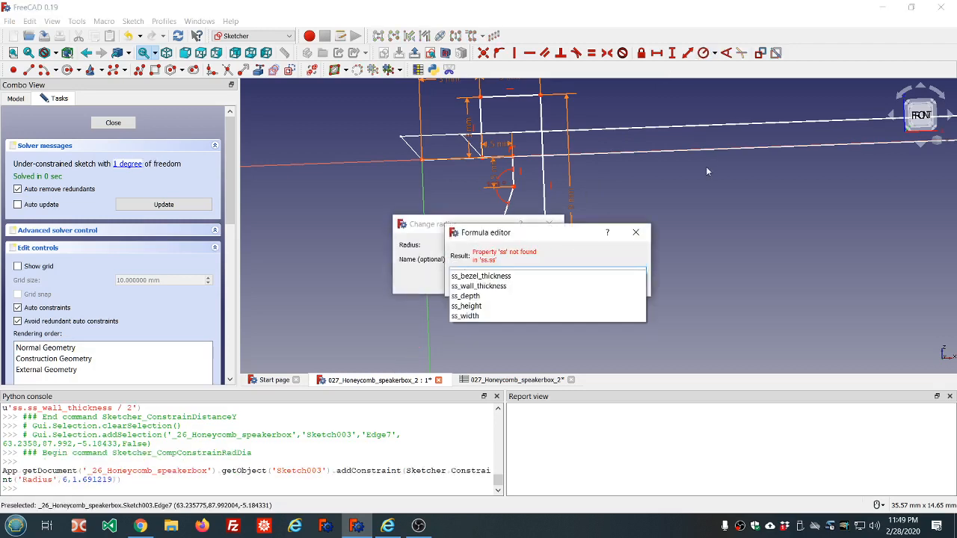
pyautogui.press('Down')
pyautogui.press('Down')
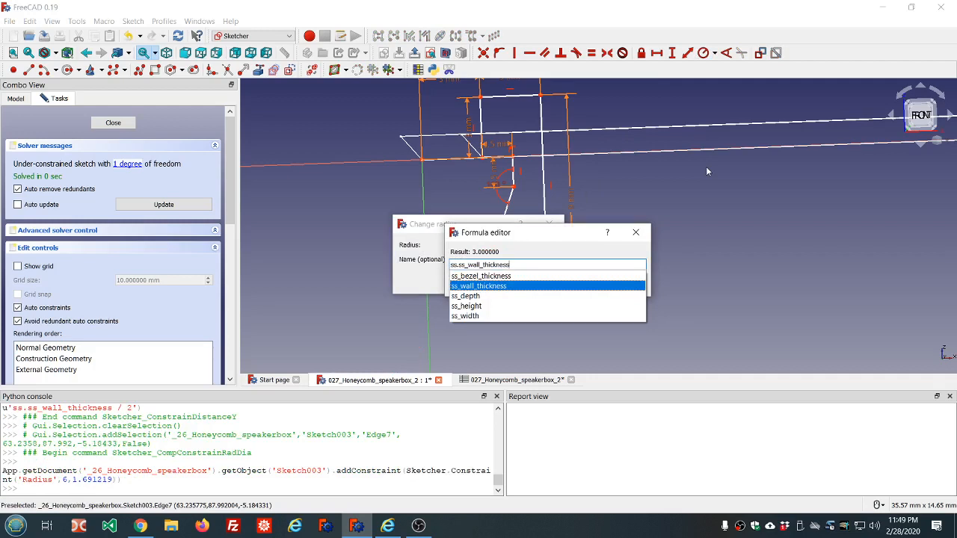
pyautogui.press('Return')
pyautogui.press('Return')
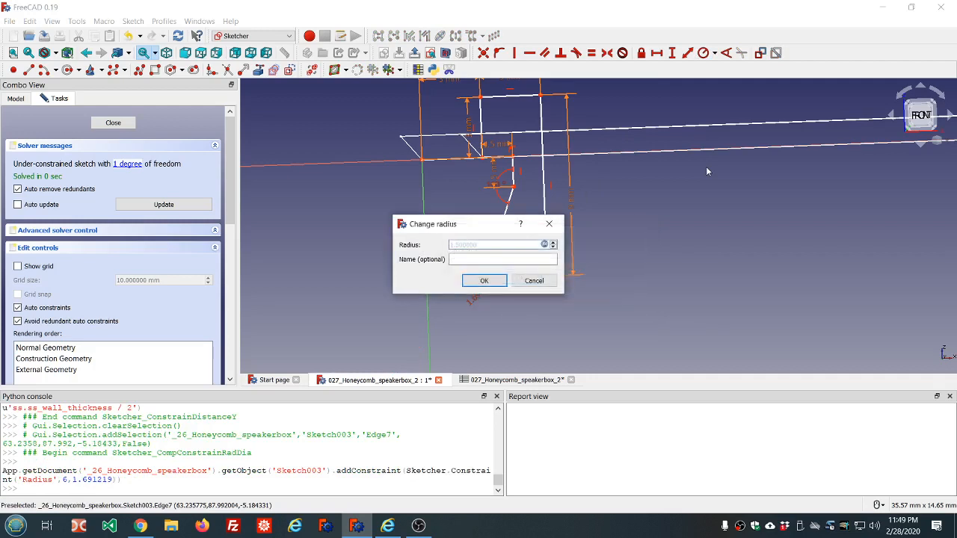
pyautogui.click(478, 282)
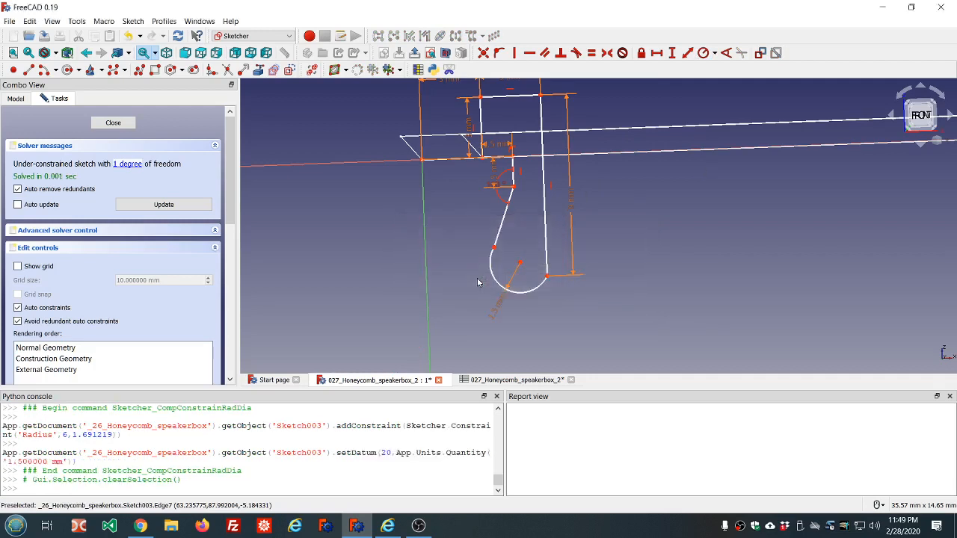
# Step: Make the arc's two endpoints symmetric about its centre to fully constrain the sketch, then close the sketch
pyautogui.moveTo(559, 302); pyautogui.dragTo(546, 301, button='middle')
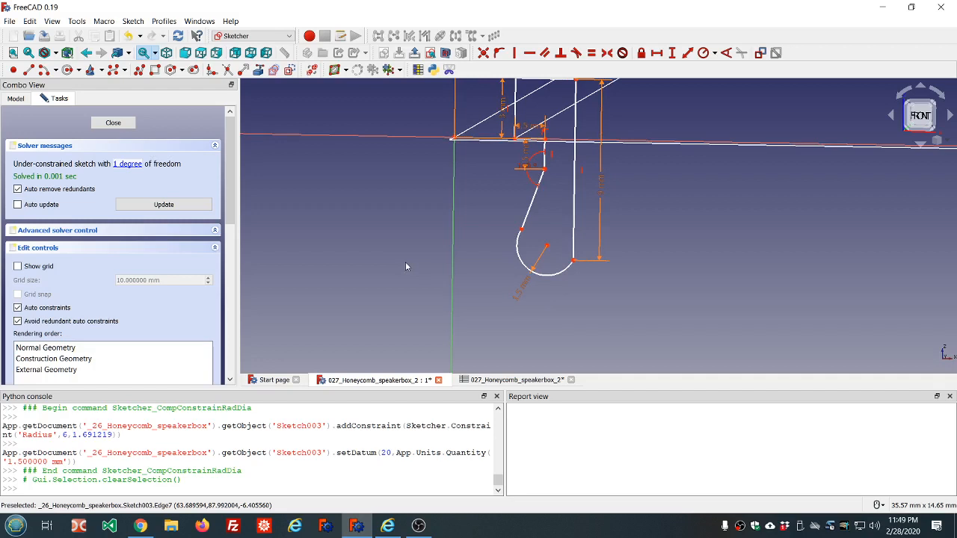
pyautogui.click(127, 164)
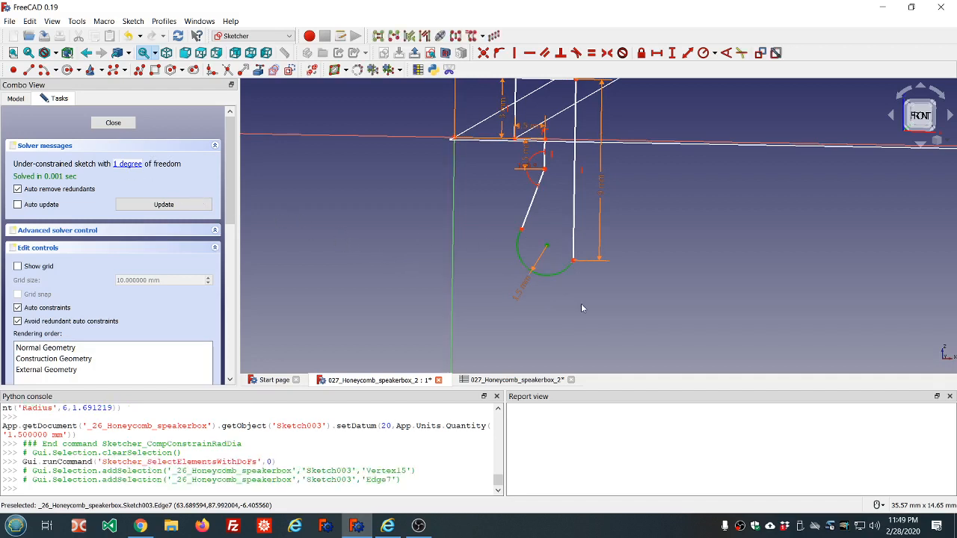
pyautogui.click(582, 304)
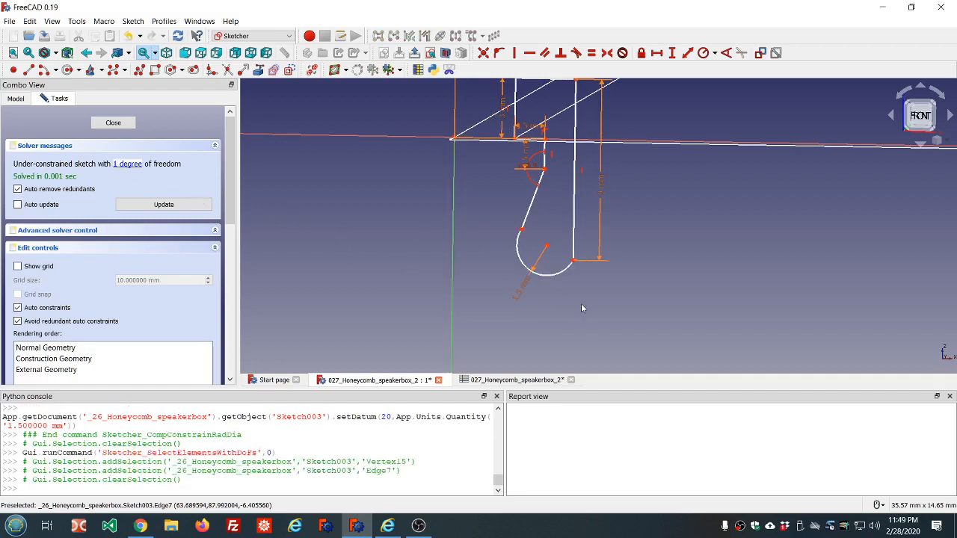
pyautogui.click(522, 232)
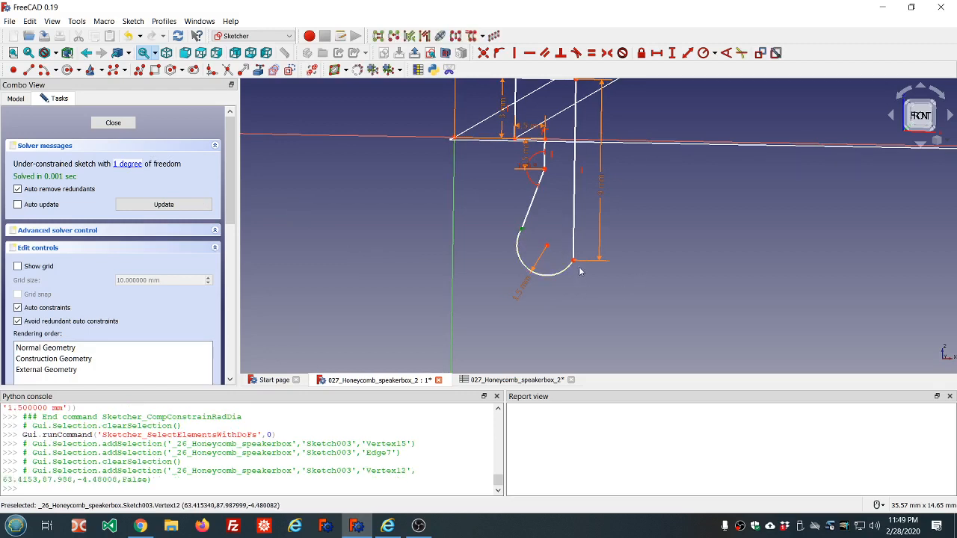
pyautogui.click(546, 247)
pyautogui.click(548, 250)
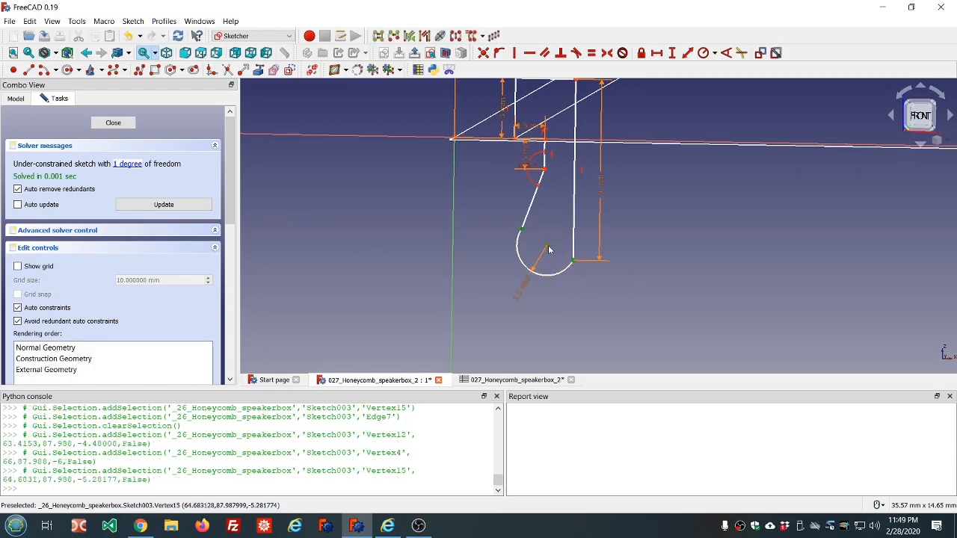
pyautogui.click(607, 53)
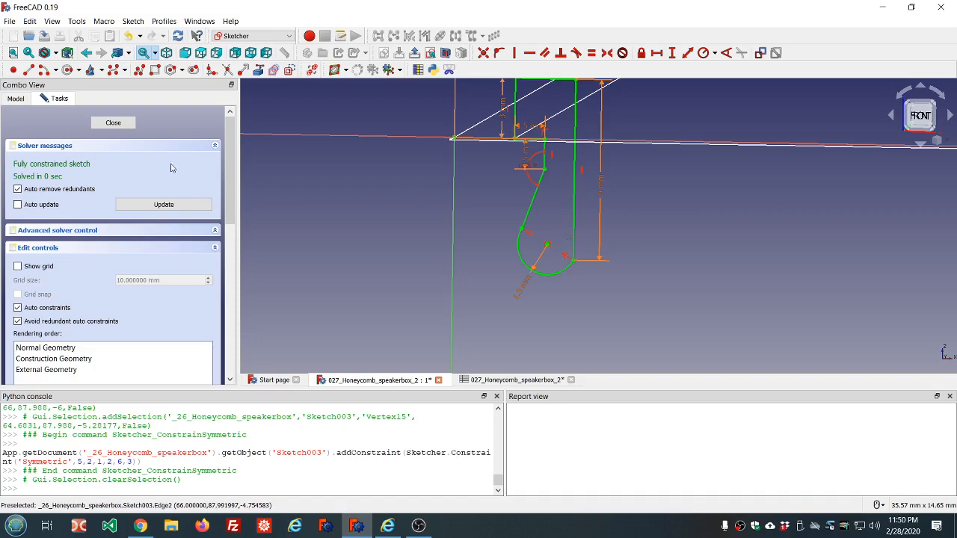
pyautogui.click(114, 123)
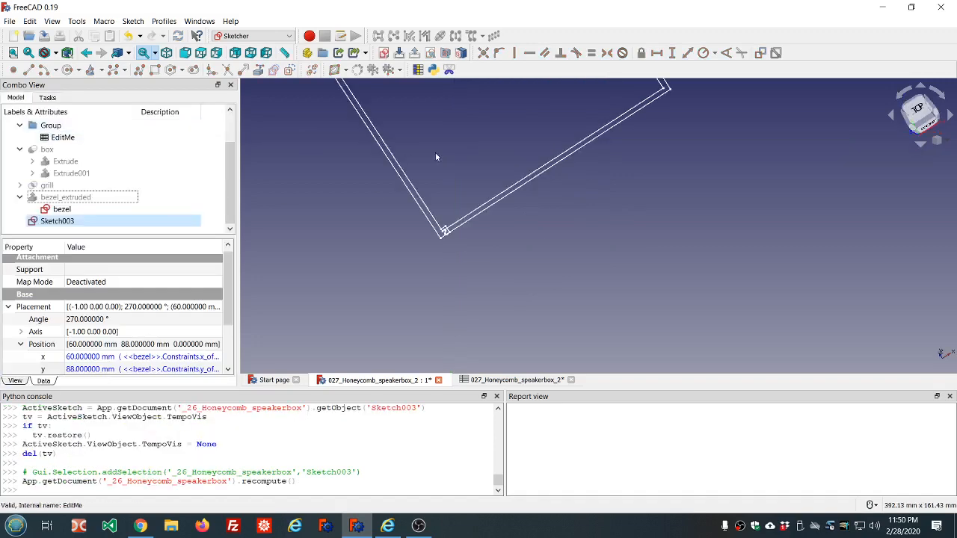
# Step: Show the box object again and switch its draw style to Wireframe
pyautogui.moveTo(541, 230)
pyautogui.mouseDown(button='middle')
pyautogui.moveTo(507, 214)
pyautogui.moveTo(486, 156)
pyautogui.moveTo(483, 179)
pyautogui.mouseUp(button='middle')
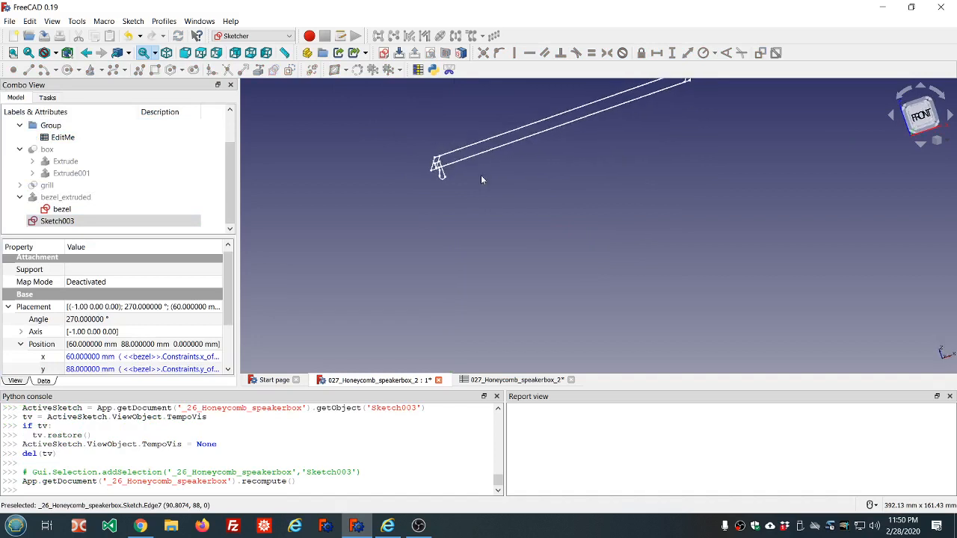
pyautogui.click(106, 149)
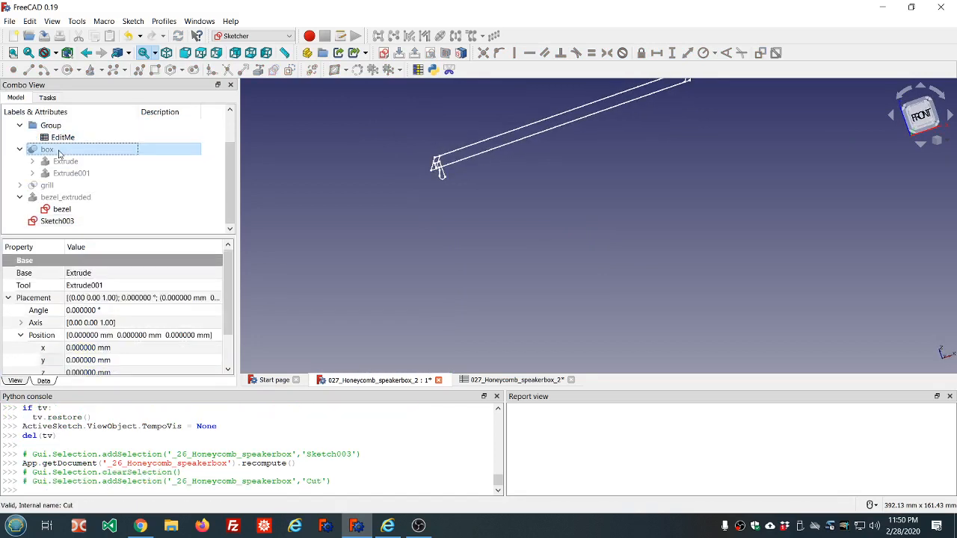
pyautogui.press('space')
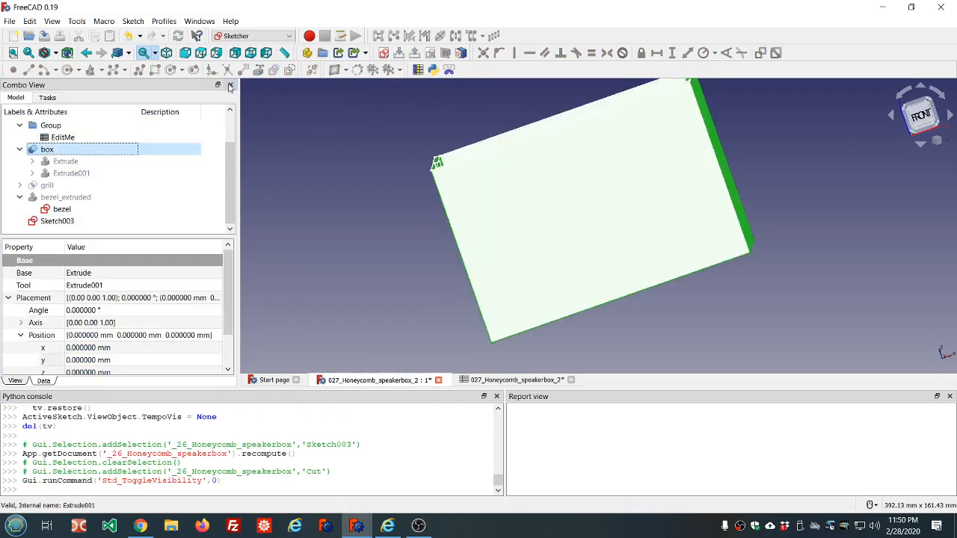
pyautogui.click(54, 57)
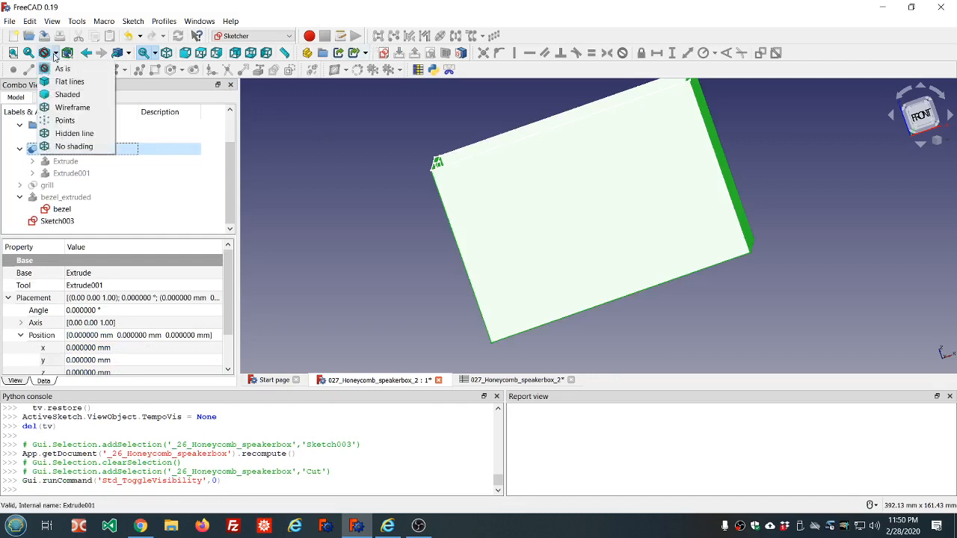
pyautogui.click(67, 108)
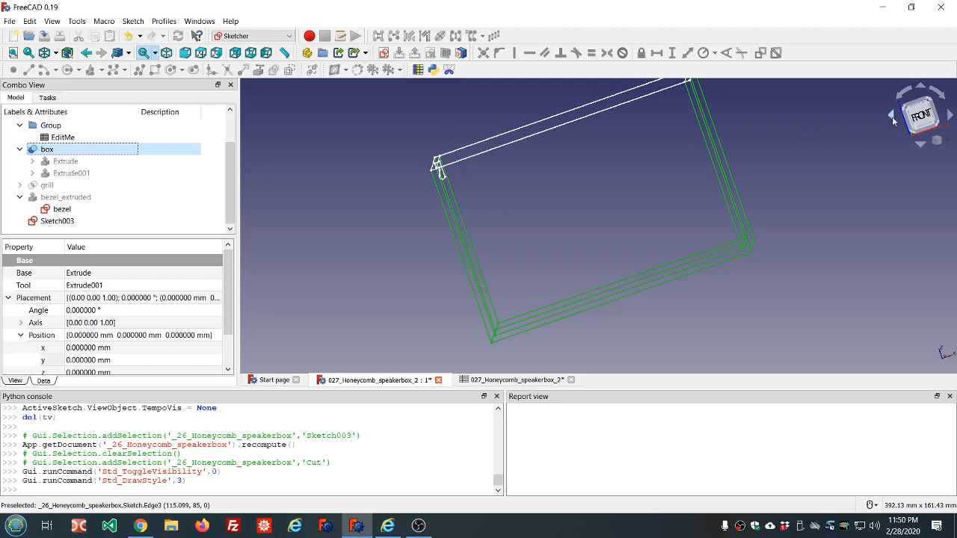
# Step: Examine the bezel profile against the box wall from the front view
pyautogui.click(924, 117)
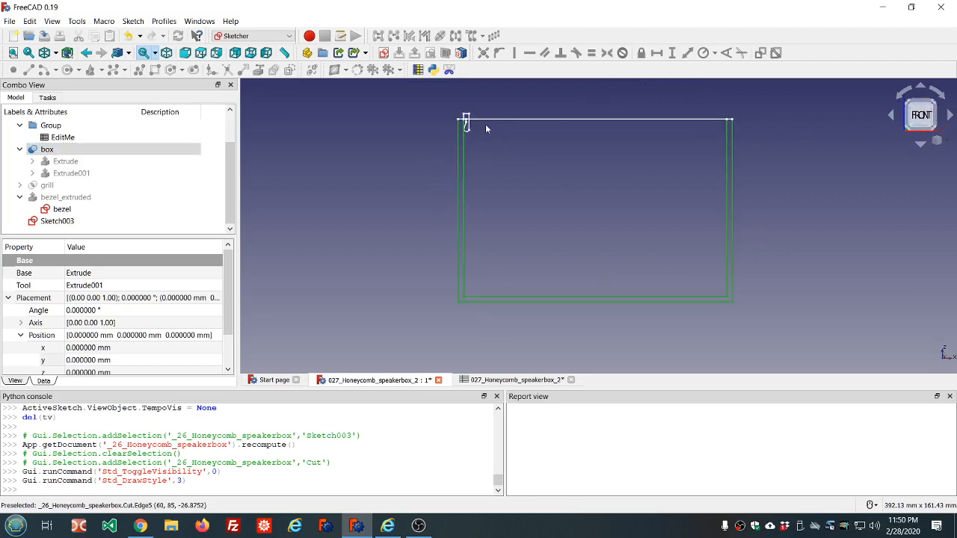
pyautogui.scroll(8, 475, 131)
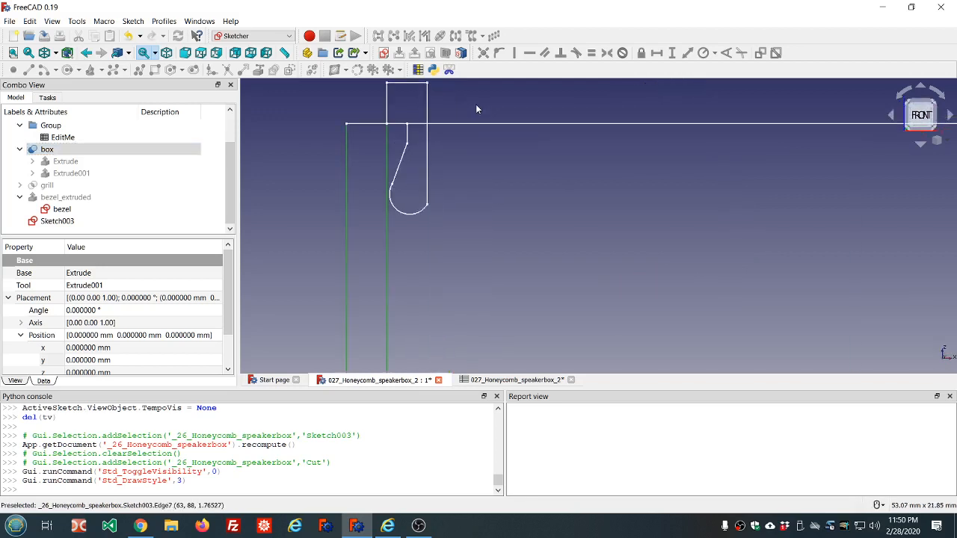
pyautogui.scroll(2, 391, 144)
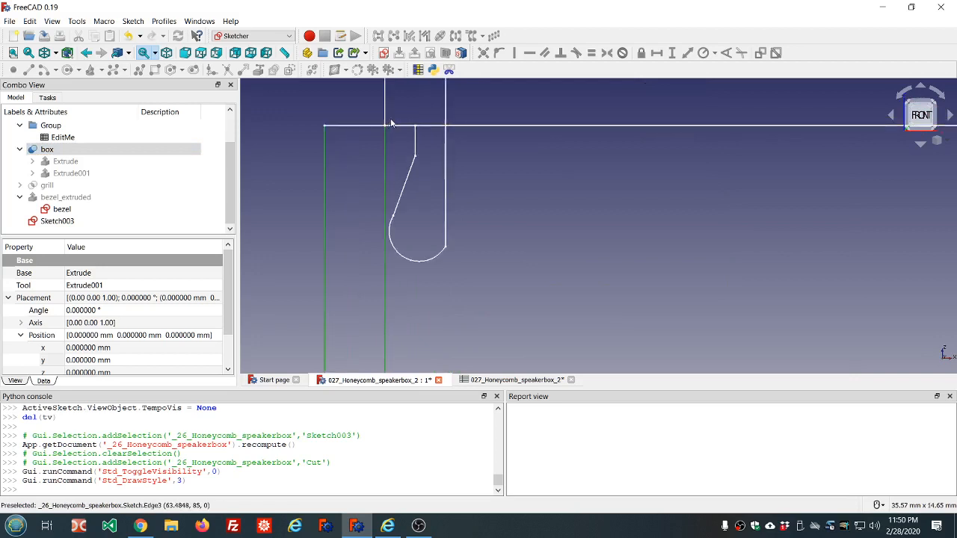
pyautogui.scroll(2, 386, 153)
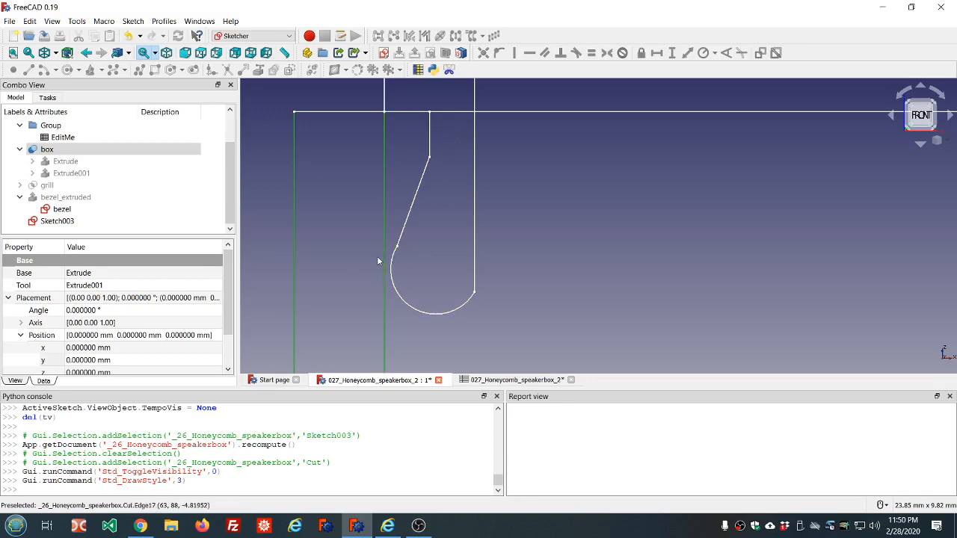
# Step: Reopen Sketch003 for editing
pyautogui.scroll(-5, 445, 196)
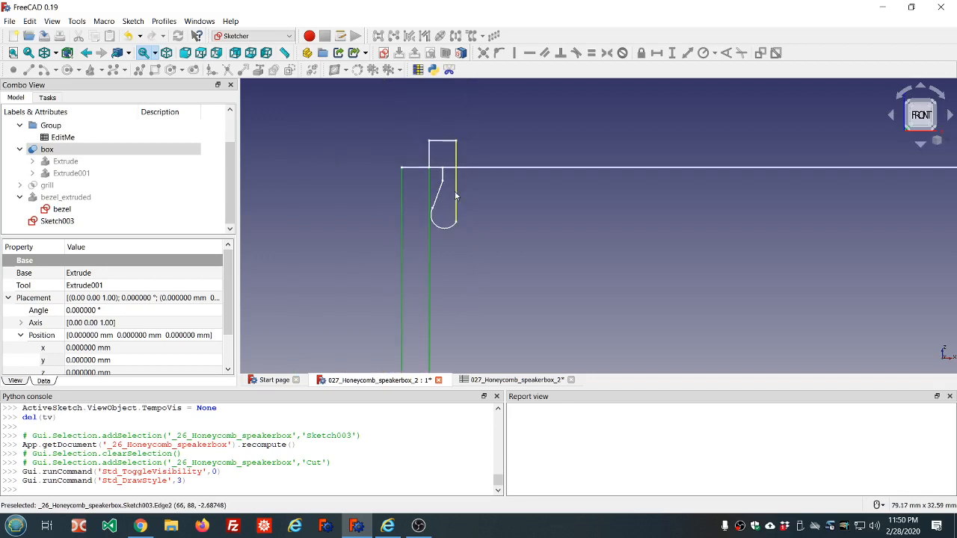
pyautogui.scroll(3, 450, 195)
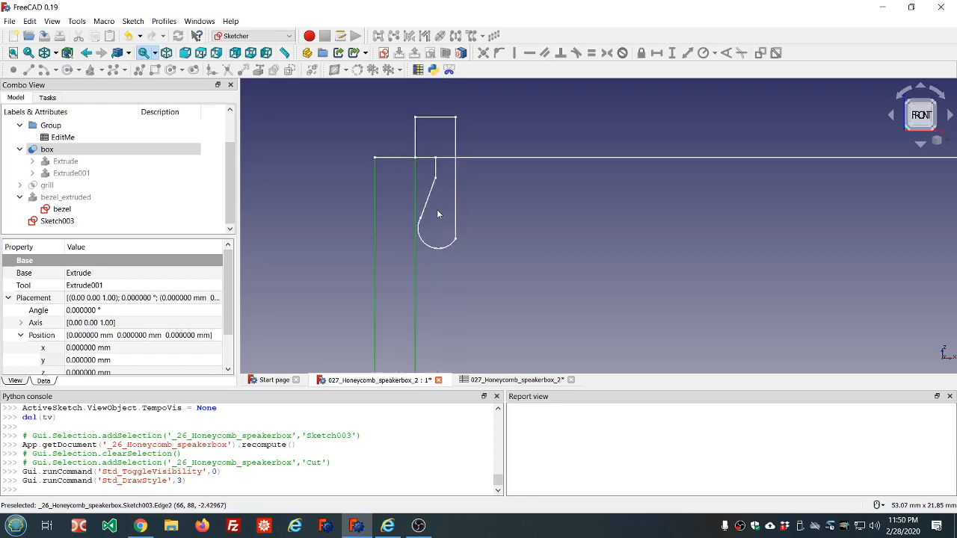
pyautogui.scroll(2, 438, 215)
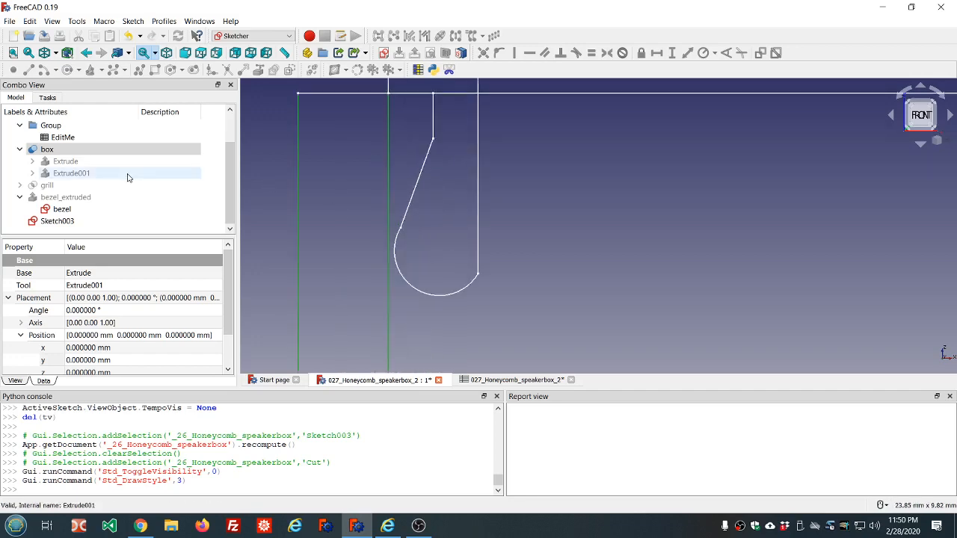
pyautogui.click(60, 222)
pyautogui.doubleClick(59, 221)
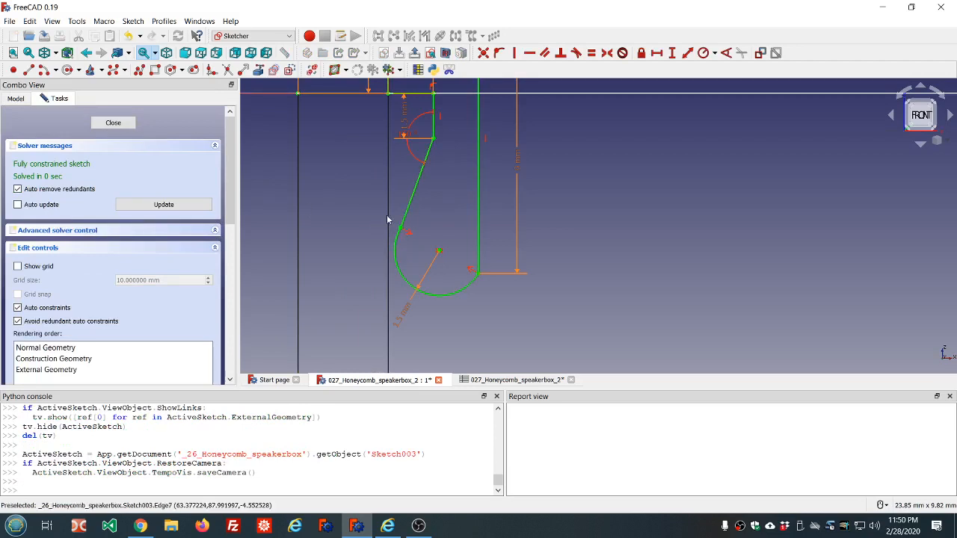
# Step: Delete the symmetry constraint on the arc's endpoints and the arc's radius constraint
pyautogui.scroll(-2, 387, 214)
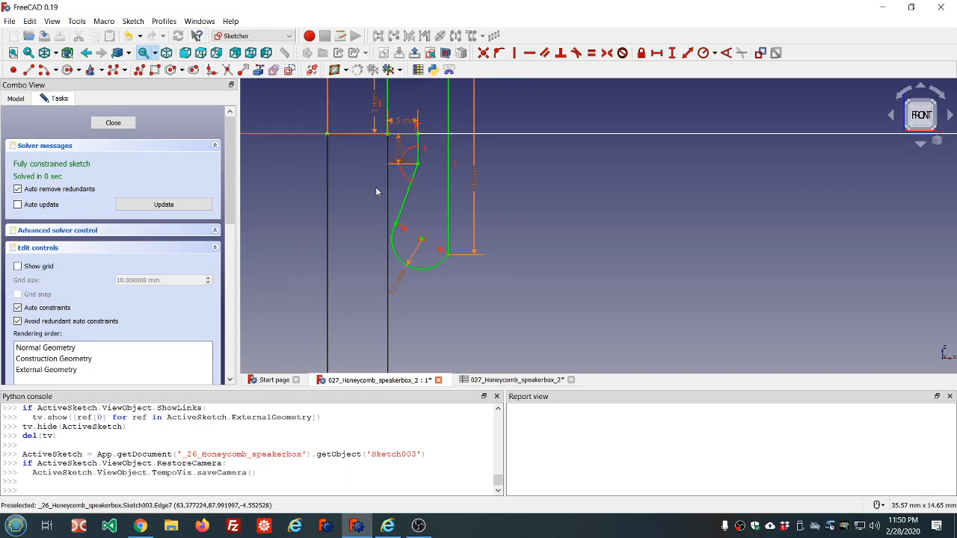
pyautogui.scroll(2, 392, 211)
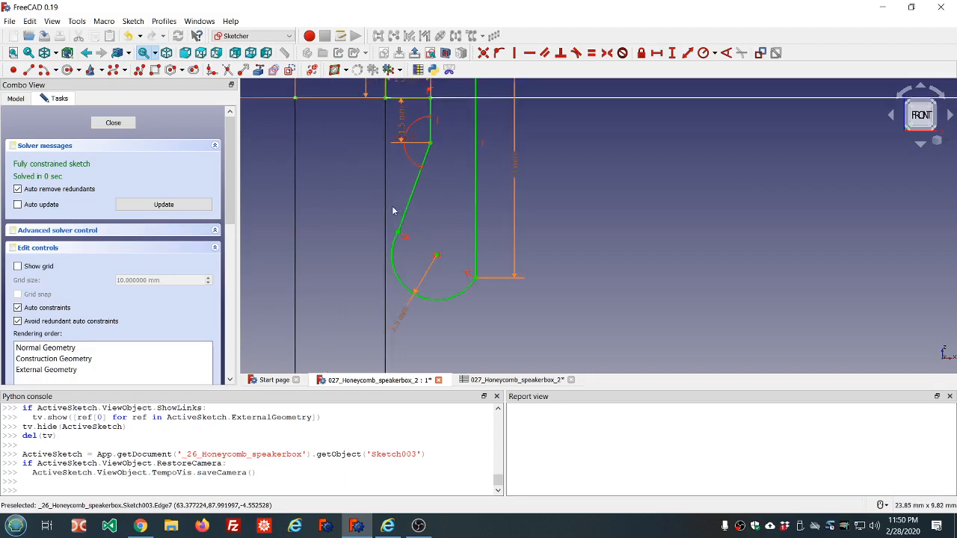
pyautogui.scroll(-2, 393, 211)
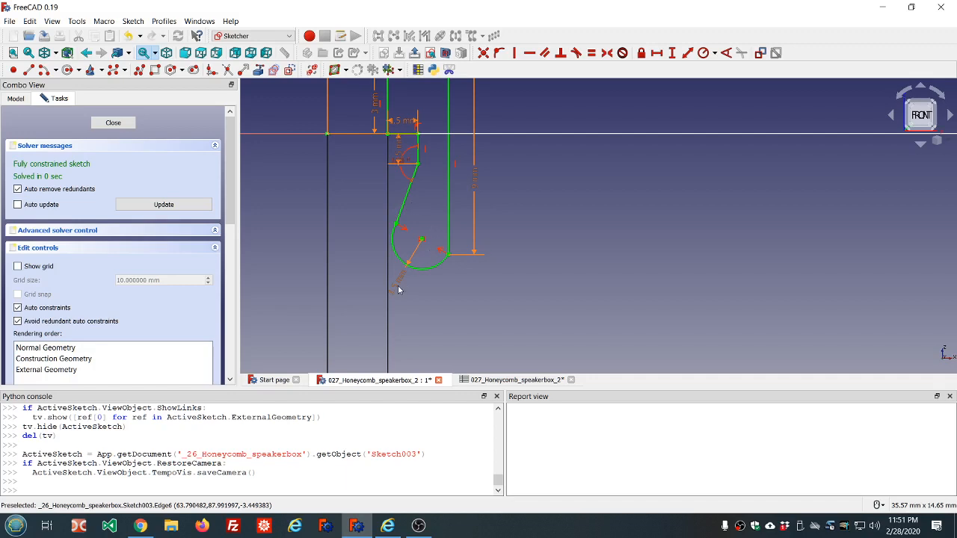
pyautogui.click(424, 244)
pyautogui.press('Delete')
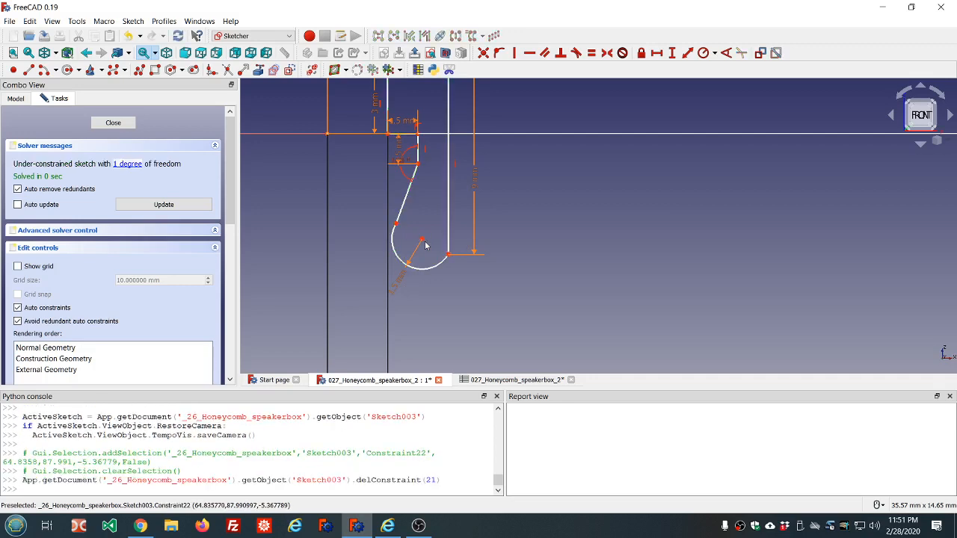
pyautogui.click(399, 281)
pyautogui.press('Delete')
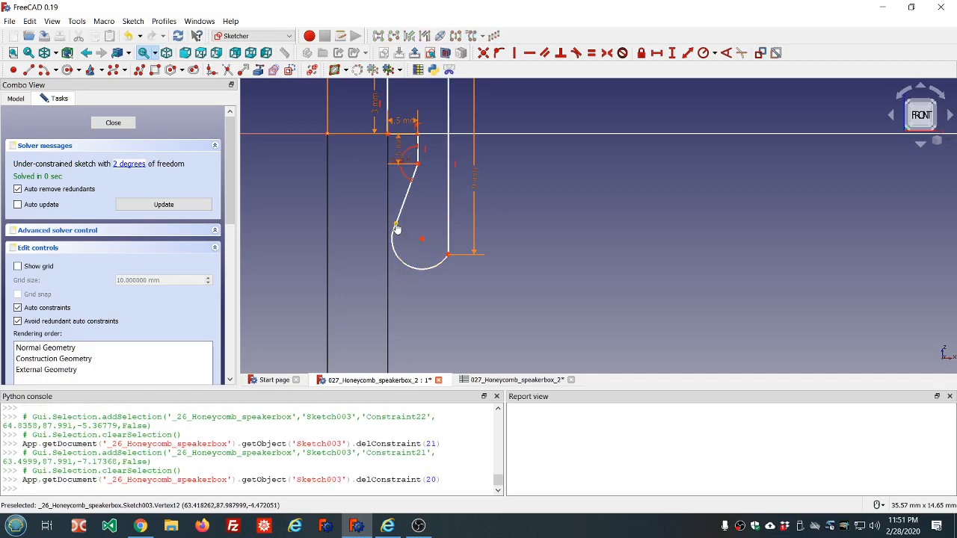
# Step: Move the arc's left endpoint down and constrain both arc endpoints to be horizontal to each other
pyautogui.moveTo(396, 228); pyautogui.dragTo(386, 257)
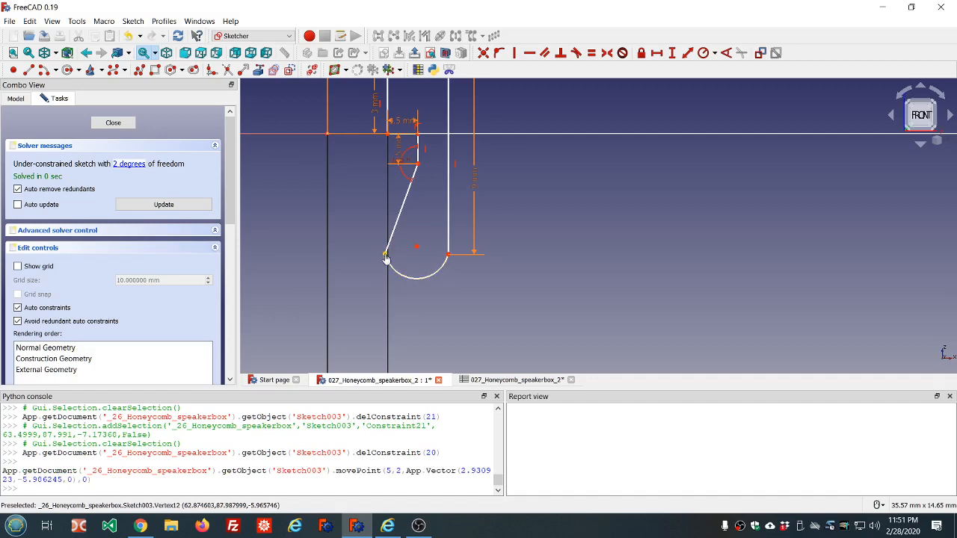
pyautogui.click(387, 255)
pyautogui.click(448, 256)
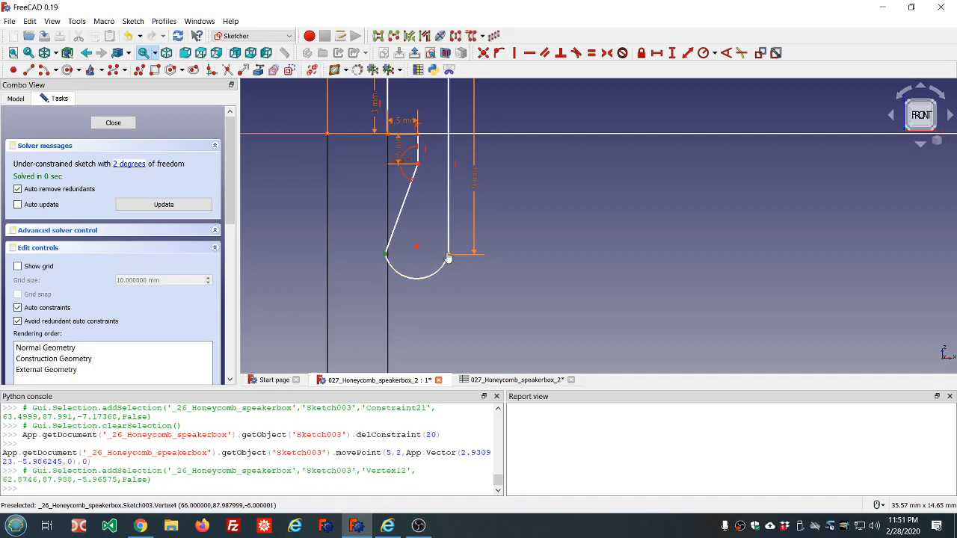
pyautogui.click(530, 52)
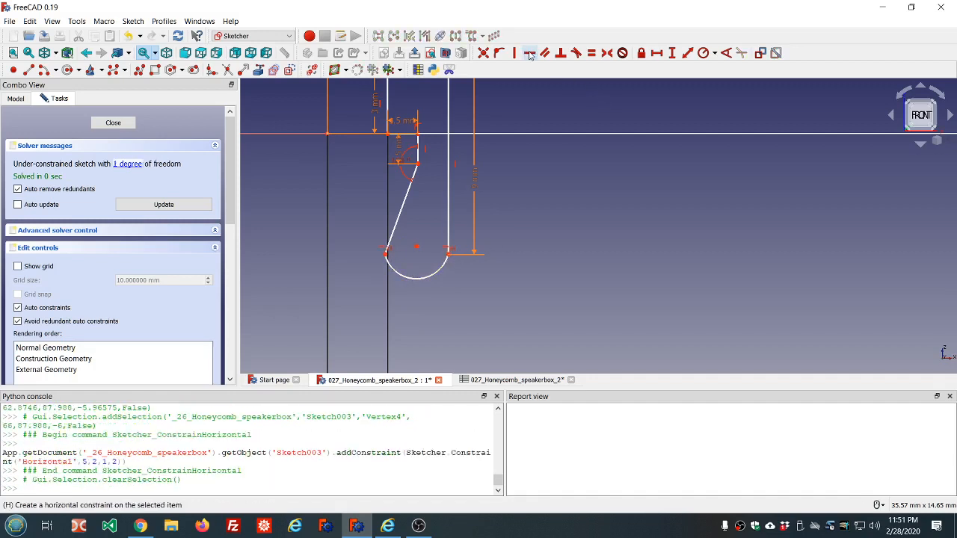
# Step: Align the arc's centre horizontally with its two endpoints to fully constrain the sketch
pyautogui.scroll(3, 369, 261)
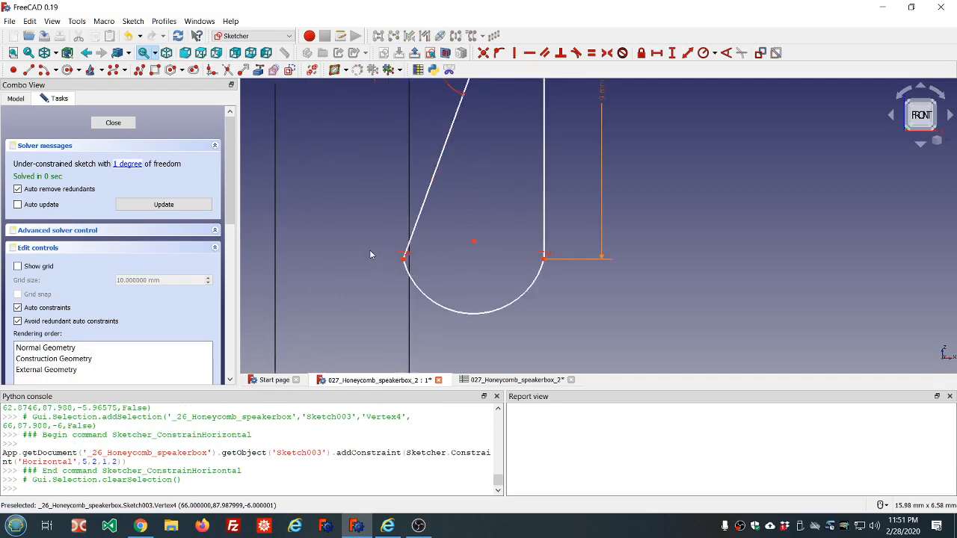
pyautogui.scroll(-2, 370, 254)
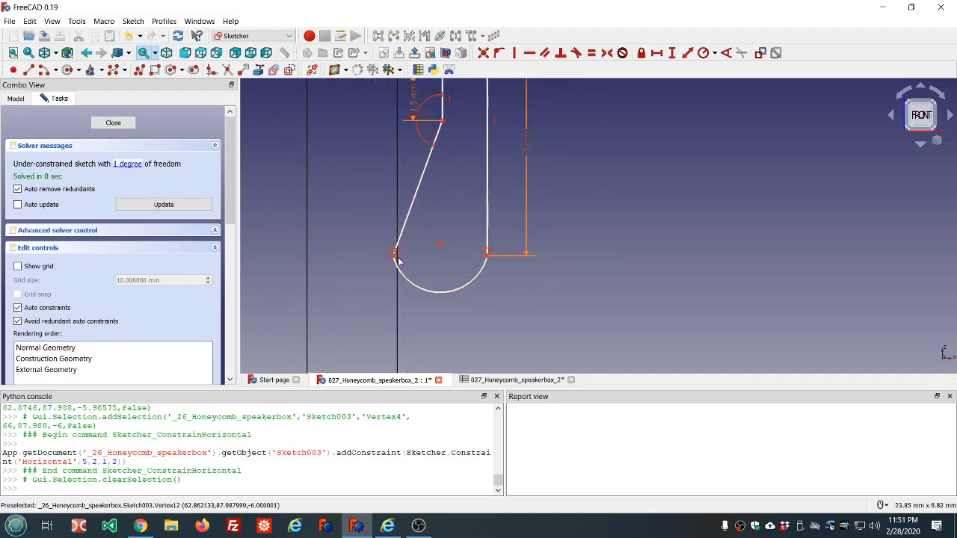
pyautogui.scroll(-5, 417, 278)
pyautogui.scroll(6, 417, 278)
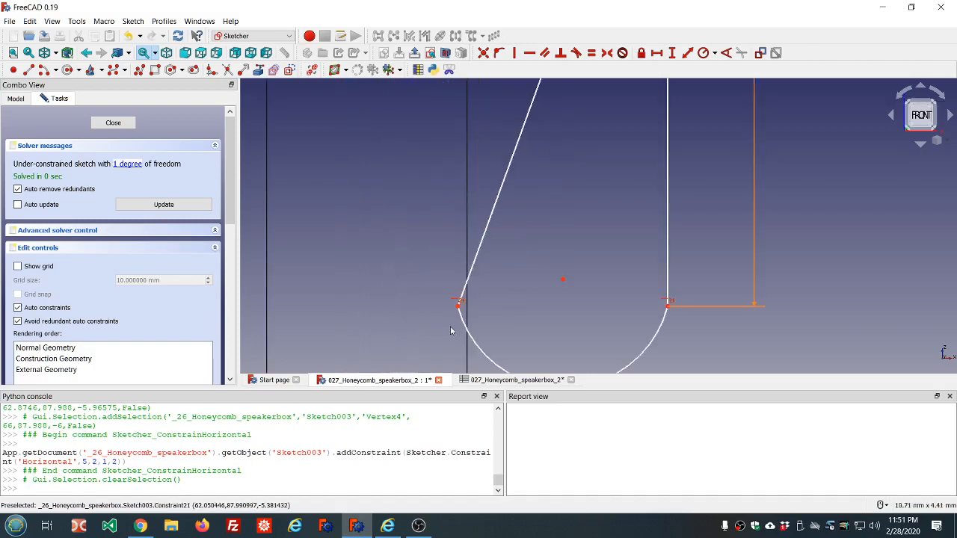
pyautogui.scroll(-3, 452, 329)
pyautogui.scroll(2, 480, 361)
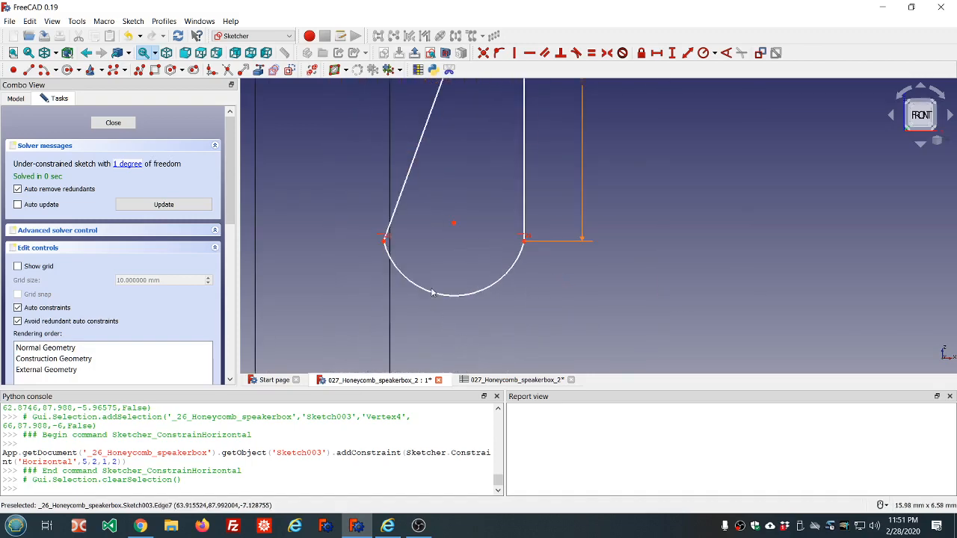
pyautogui.scroll(-3, 427, 247)
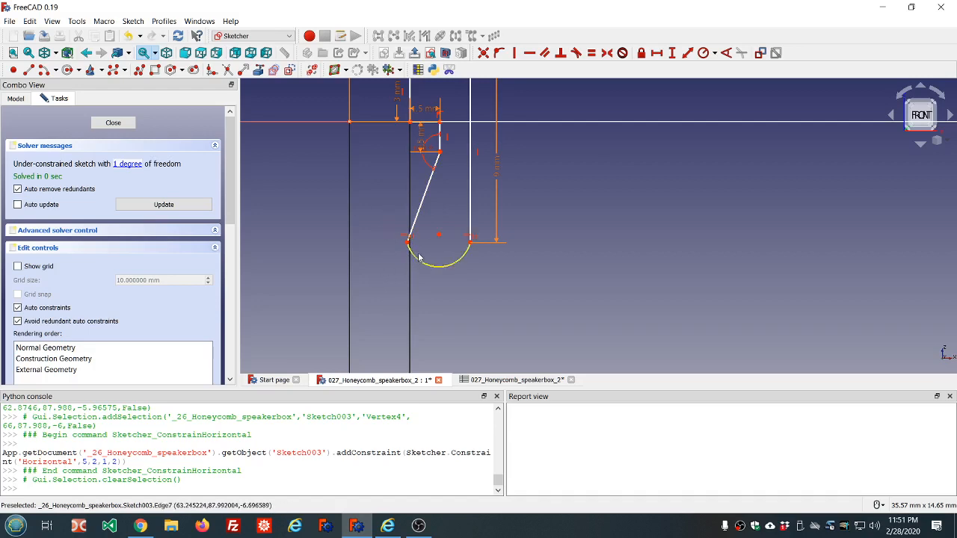
pyautogui.scroll(5, 415, 253)
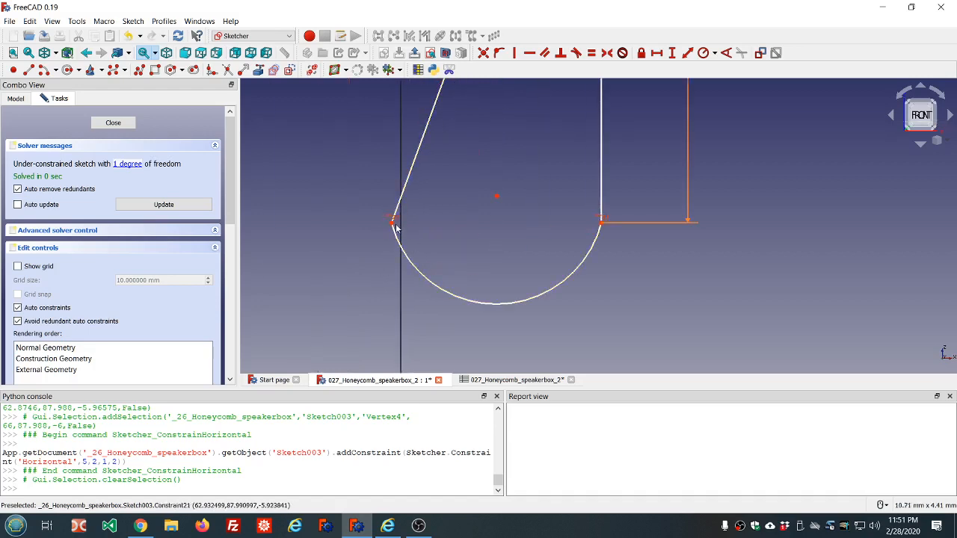
pyautogui.scroll(-3, 475, 212)
pyautogui.scroll(-1, 482, 224)
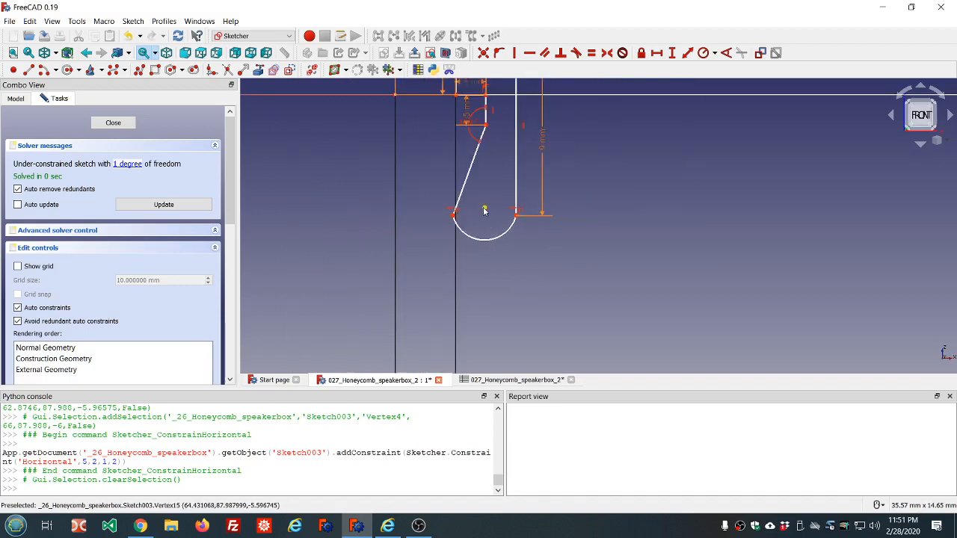
pyautogui.moveTo(483, 210); pyautogui.dragTo(485, 221)
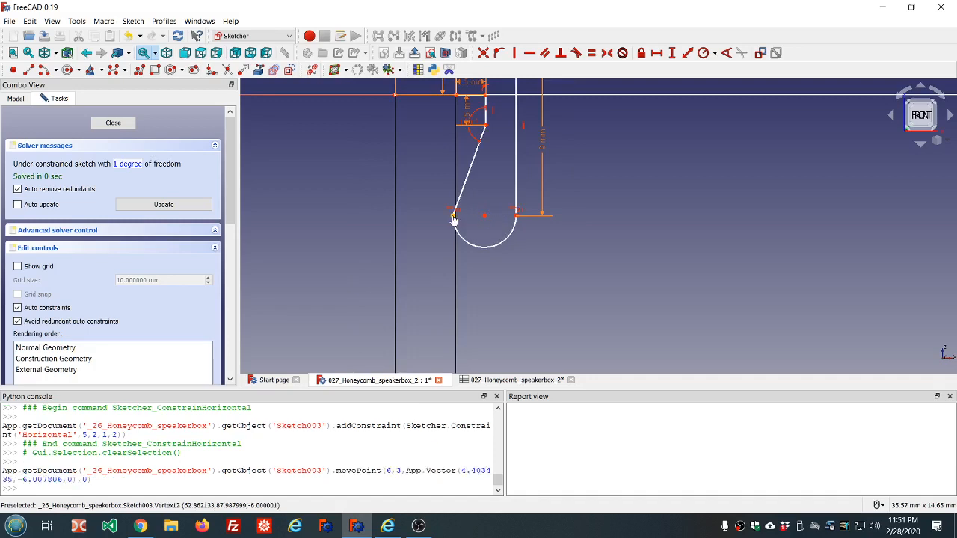
pyautogui.click(453, 217)
pyautogui.click(517, 218)
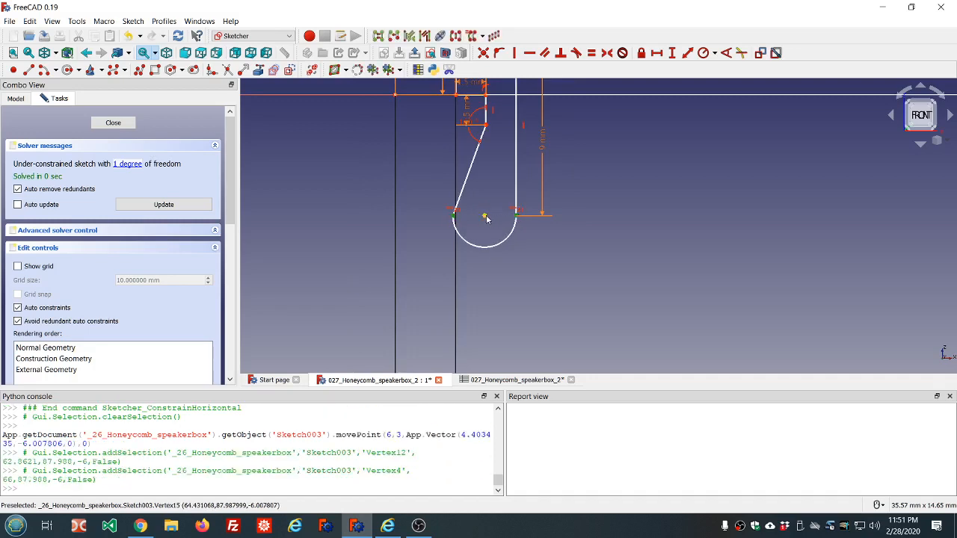
pyautogui.click(485, 215)
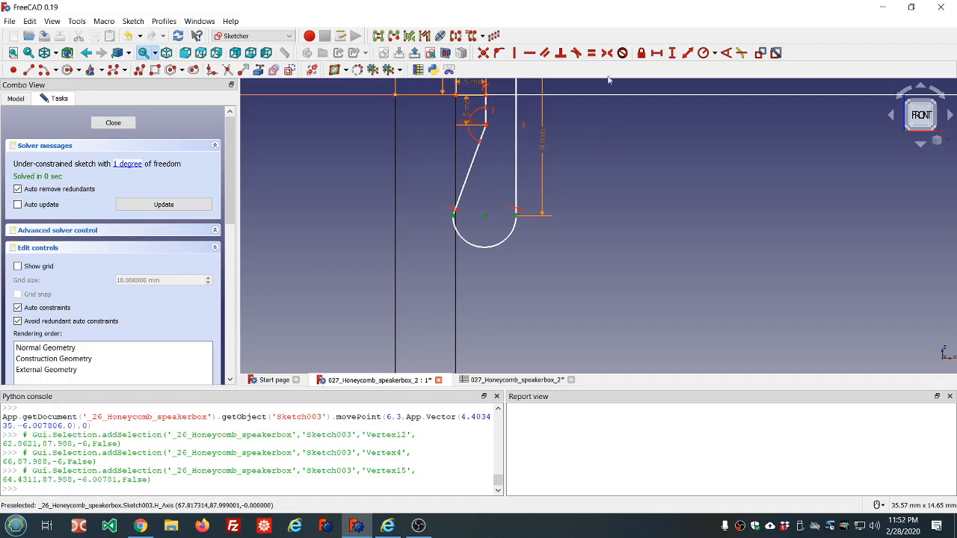
pyautogui.click(530, 53)
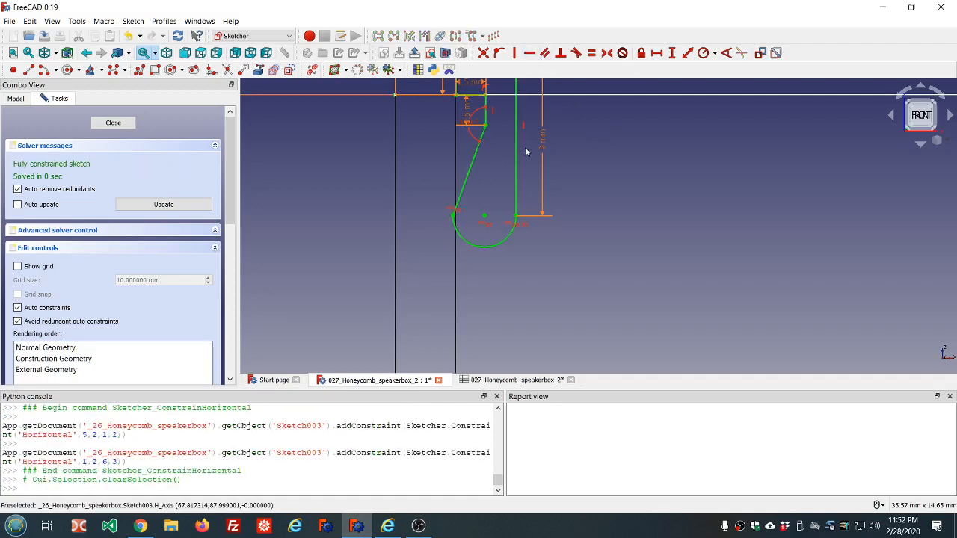
# Step: Close the sketch
pyautogui.scroll(-2, 423, 243)
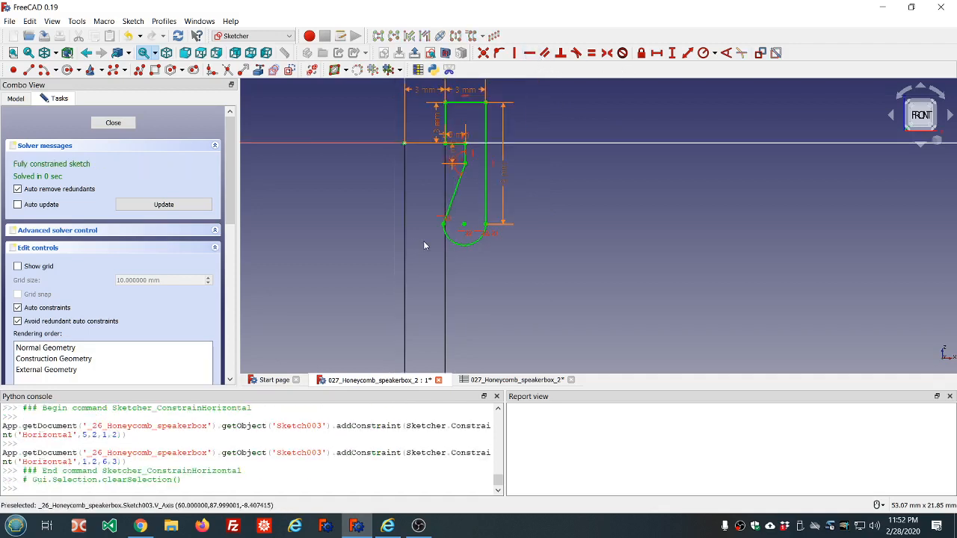
pyautogui.click(113, 123)
pyautogui.scroll(-3, 307, 158)
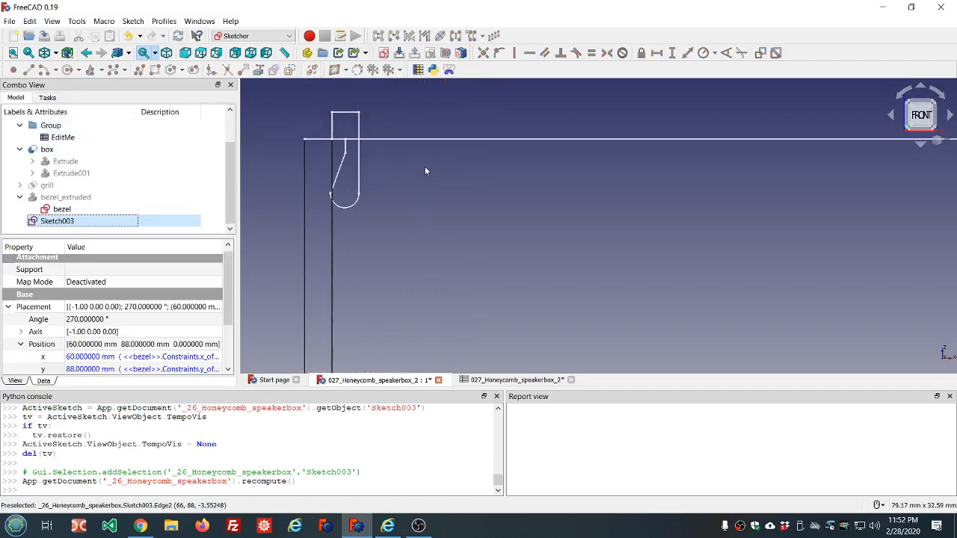
pyautogui.scroll(-2, 479, 113)
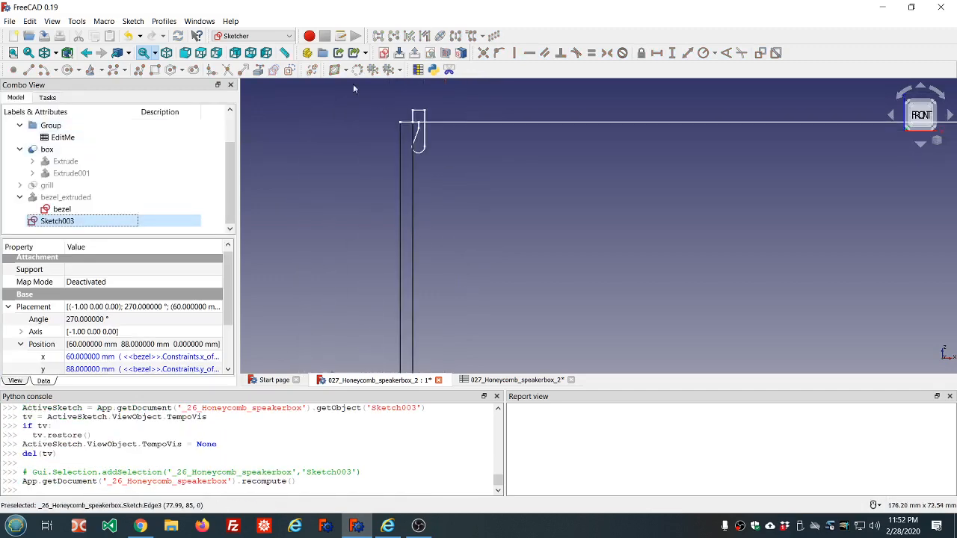
# Step: Switch to the Part workbench
pyautogui.click(284, 35)
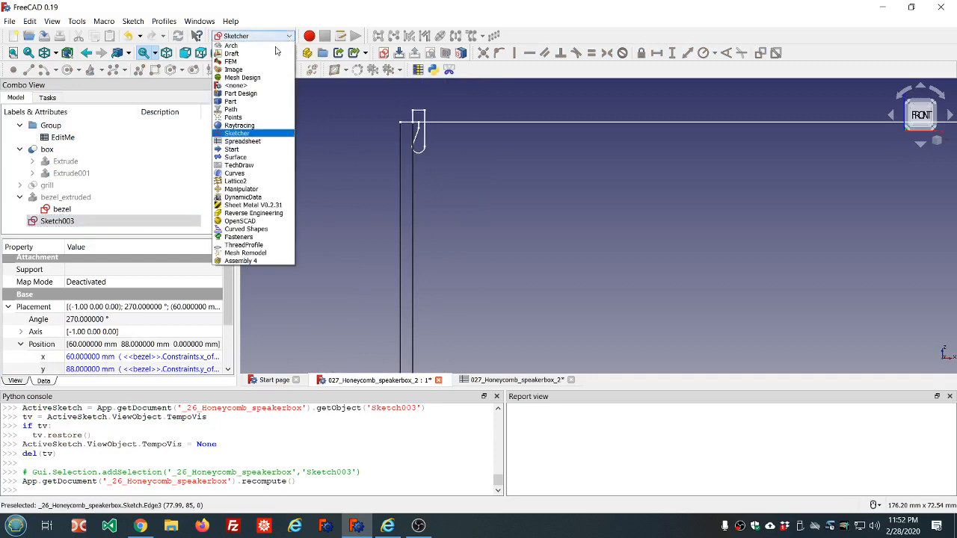
pyautogui.click(248, 102)
pyautogui.scroll(-2, 479, 112)
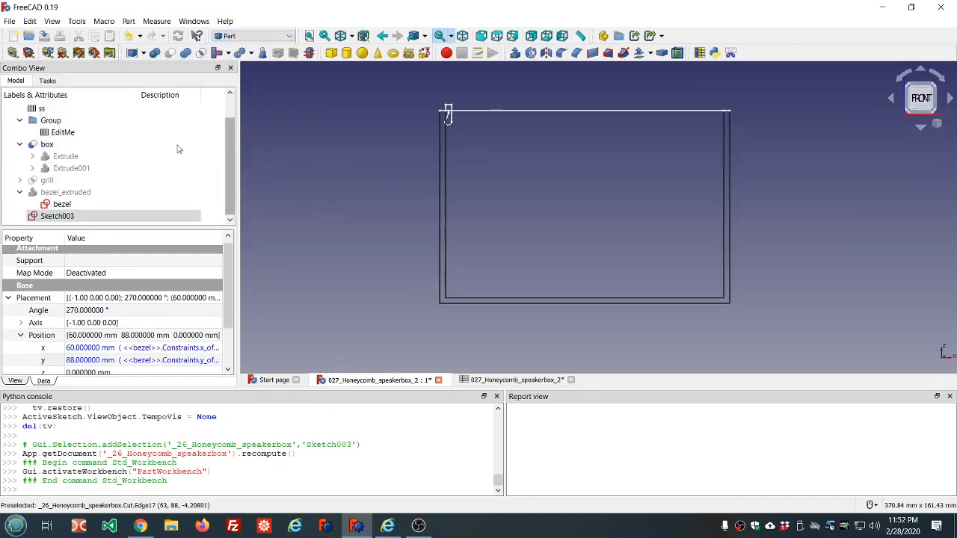
# Step: Hide the box object and save the document
pyautogui.click(97, 145)
pyautogui.press('space')
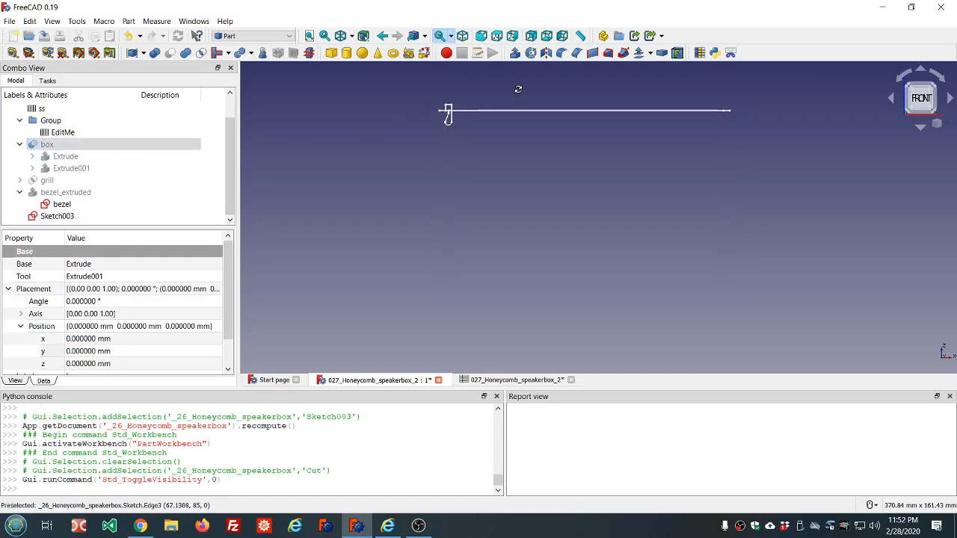
pyautogui.moveTo(518, 89); pyautogui.dragTo(525, 85, button='middle')
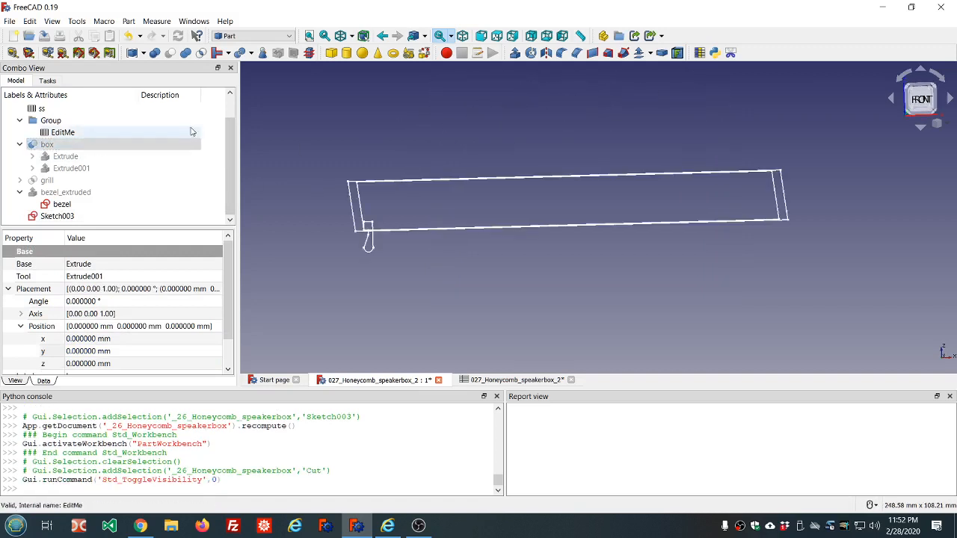
pyautogui.click(44, 36)
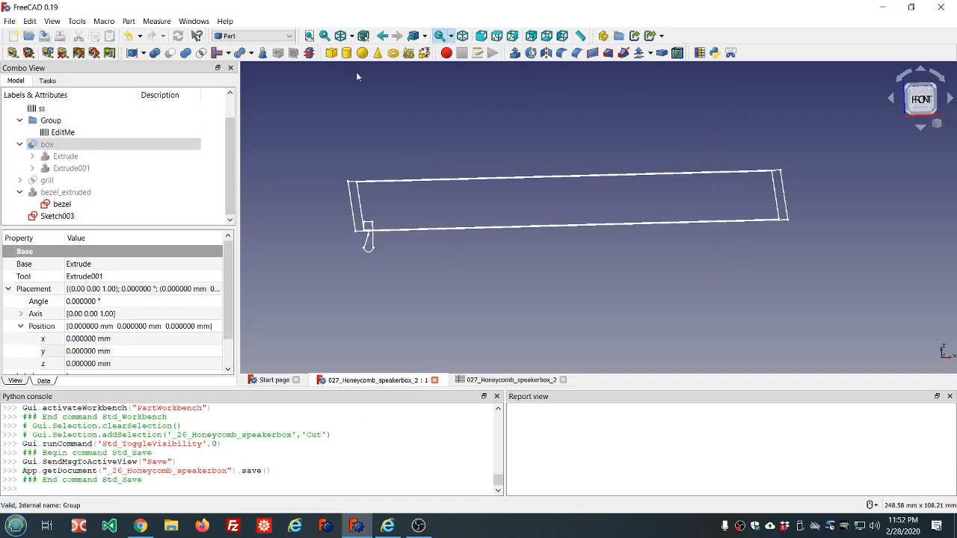
# Step: Start a Part Sweep and add Sketch003 as the selected profile
pyautogui.click(58, 217)
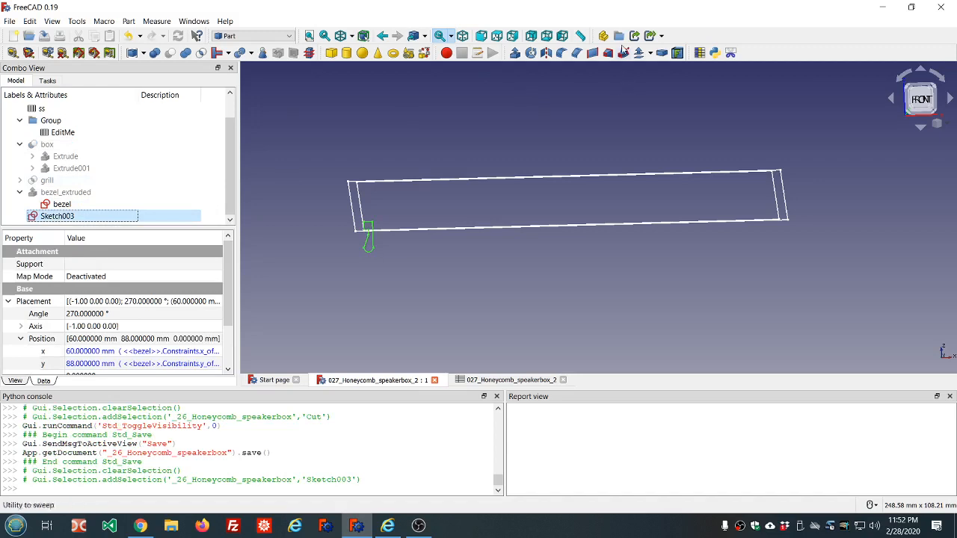
pyautogui.click(622, 51)
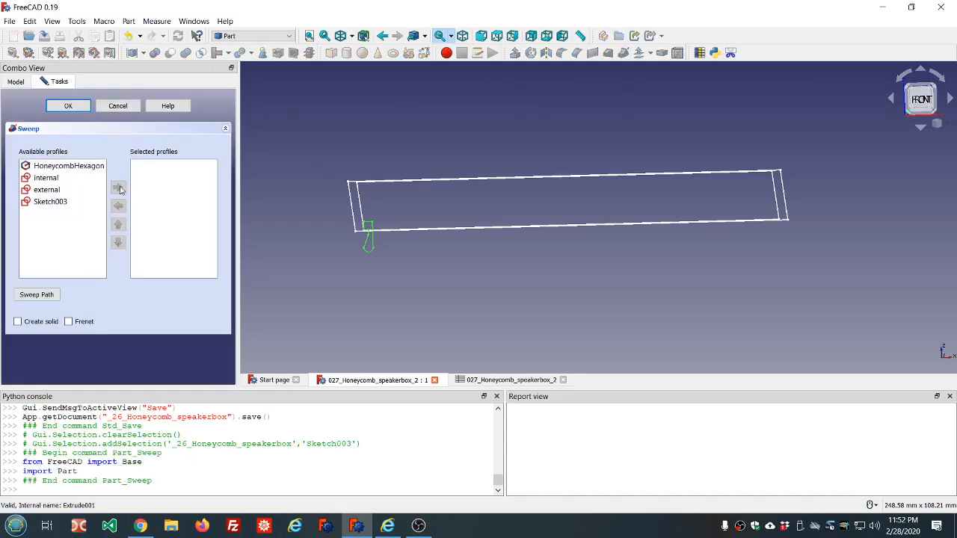
pyautogui.click(47, 189)
pyautogui.click(50, 201)
pyautogui.click(117, 187)
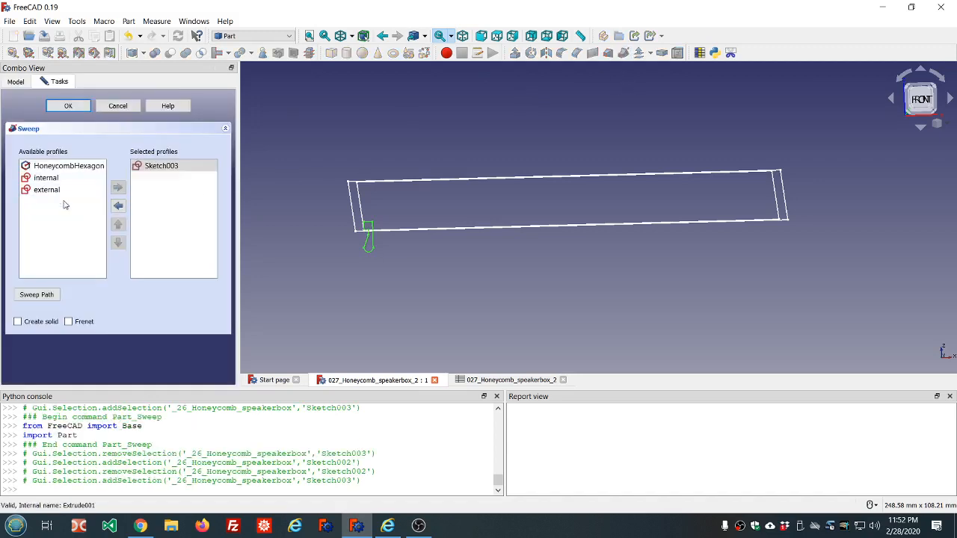
# Step: Pick the four connected edges of the box outline as the sweep path and finish path selection
pyautogui.click(36, 294)
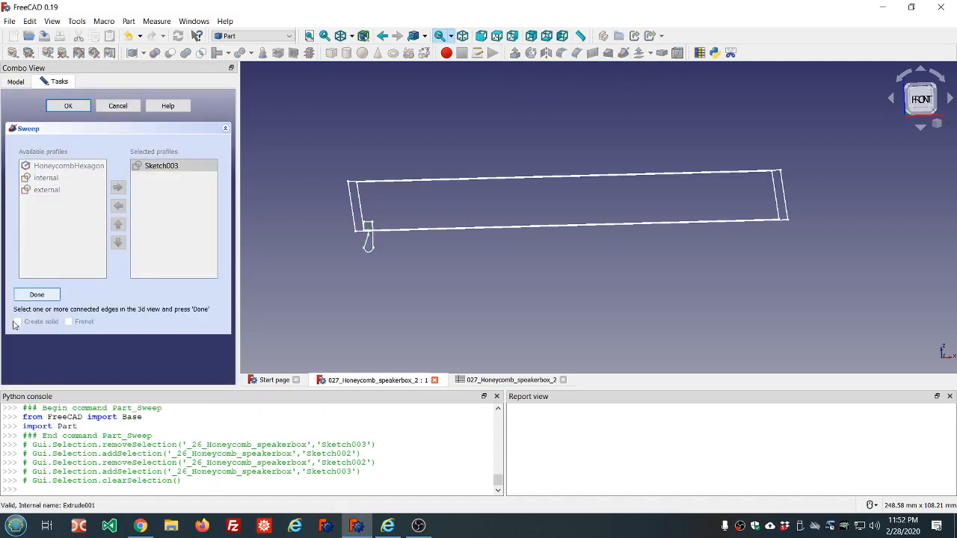
pyautogui.click(362, 213)
pyautogui.moveTo(401, 210); pyautogui.dragTo(408, 234, button='middle')
pyautogui.scroll(-5, 366, 134)
pyautogui.scroll(8, 408, 90)
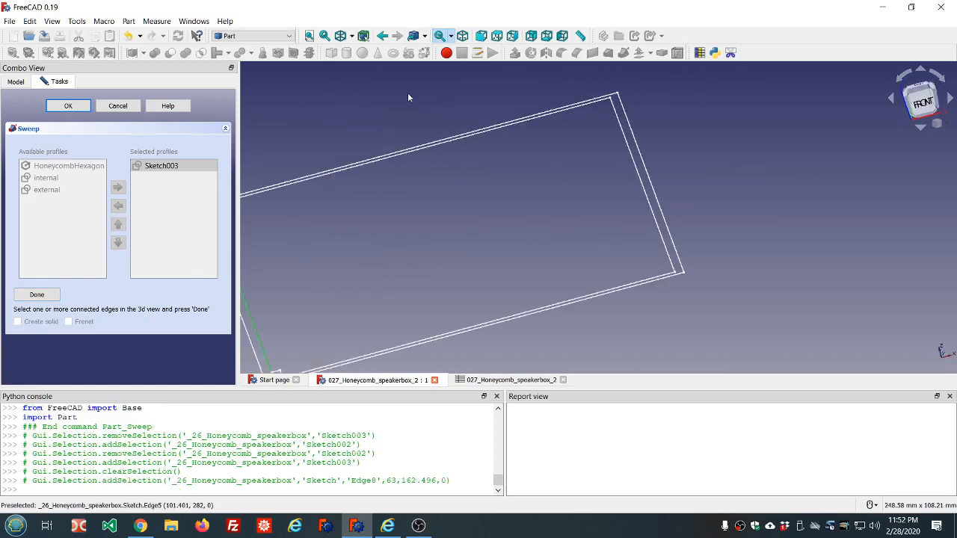
pyautogui.click(391, 160)
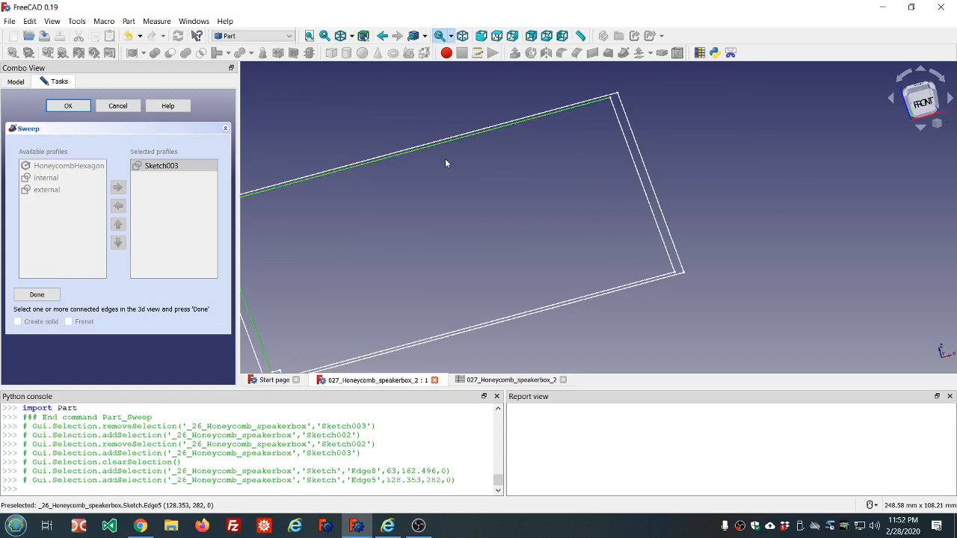
pyautogui.click(630, 160)
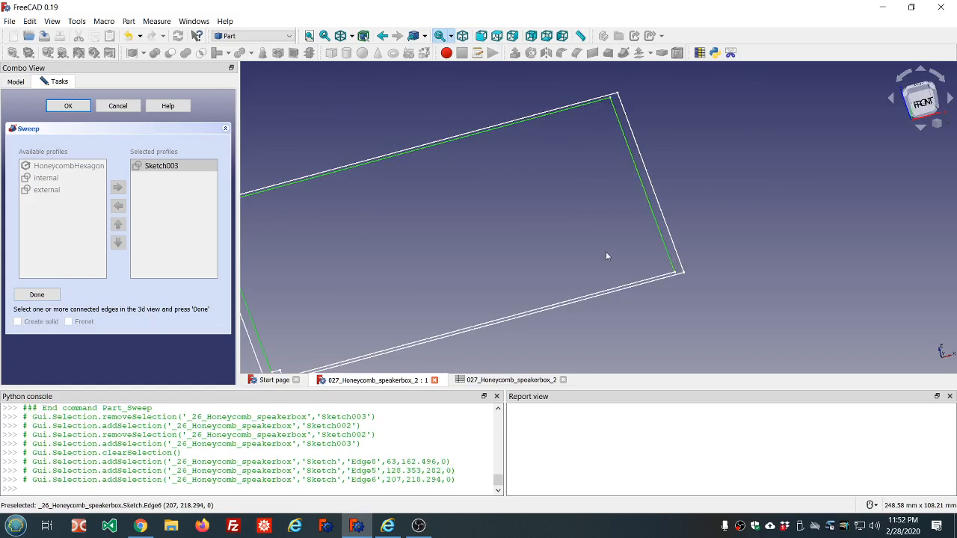
pyautogui.click(609, 290)
pyautogui.scroll(-4, 488, 275)
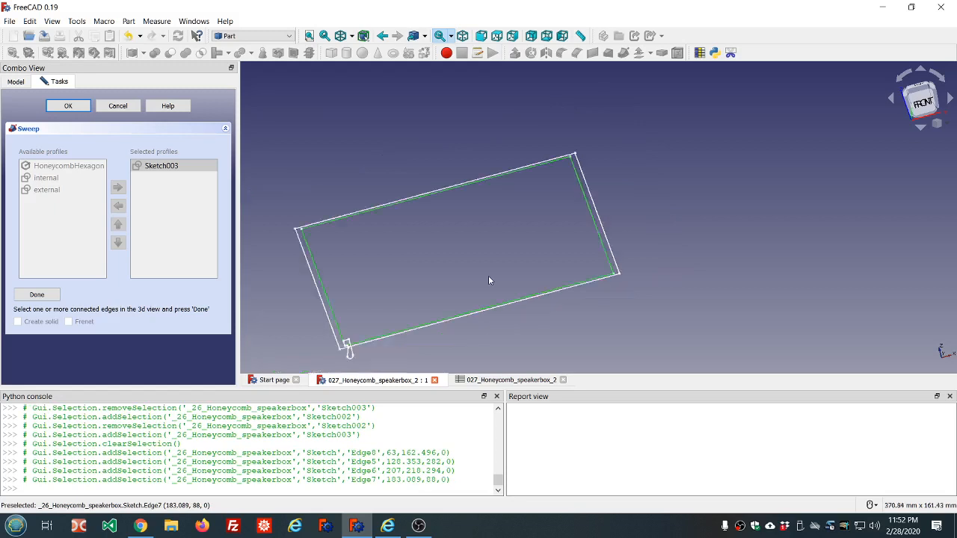
pyautogui.scroll(2, 402, 301)
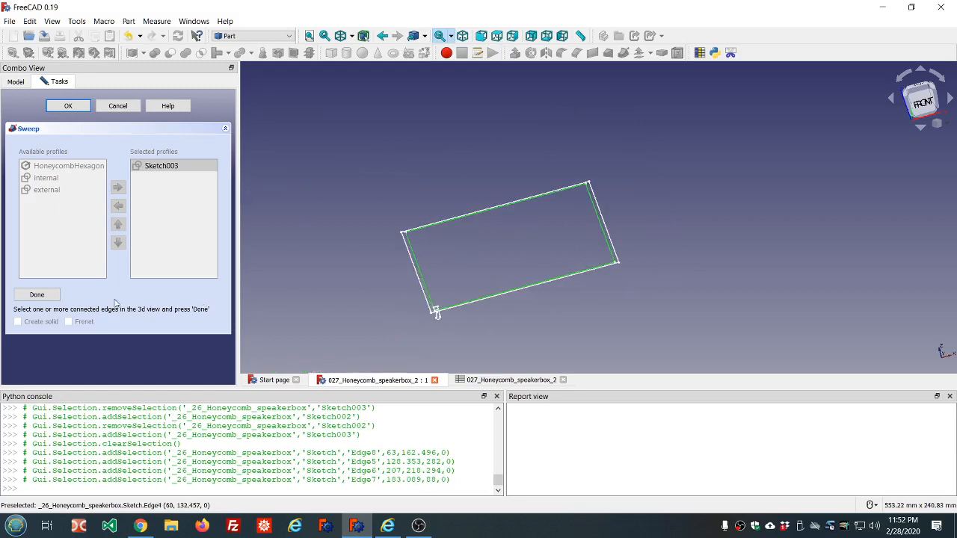
pyautogui.click(37, 295)
# Step: Enable Create solid and Frenet and confirm the sweep
pyautogui.click(17, 322)
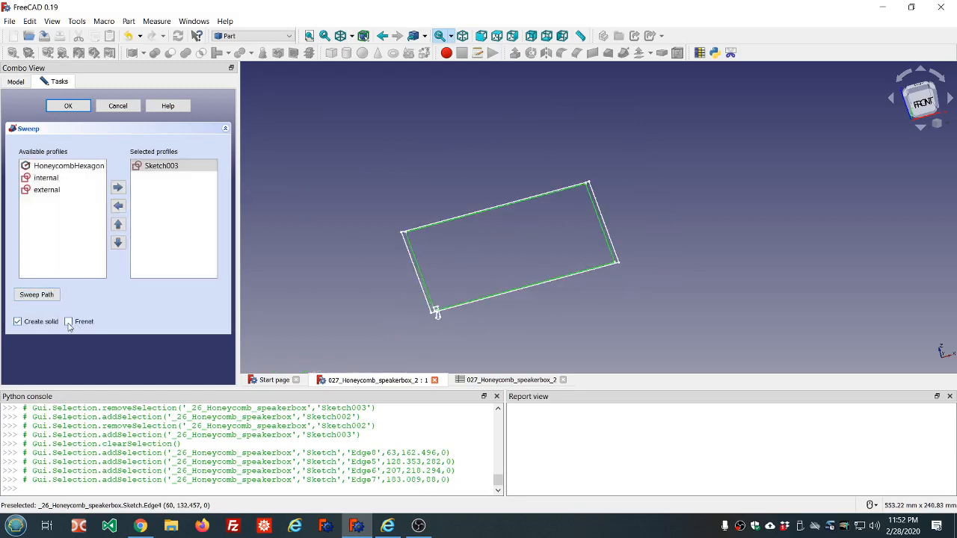
pyautogui.click(69, 322)
pyautogui.click(69, 106)
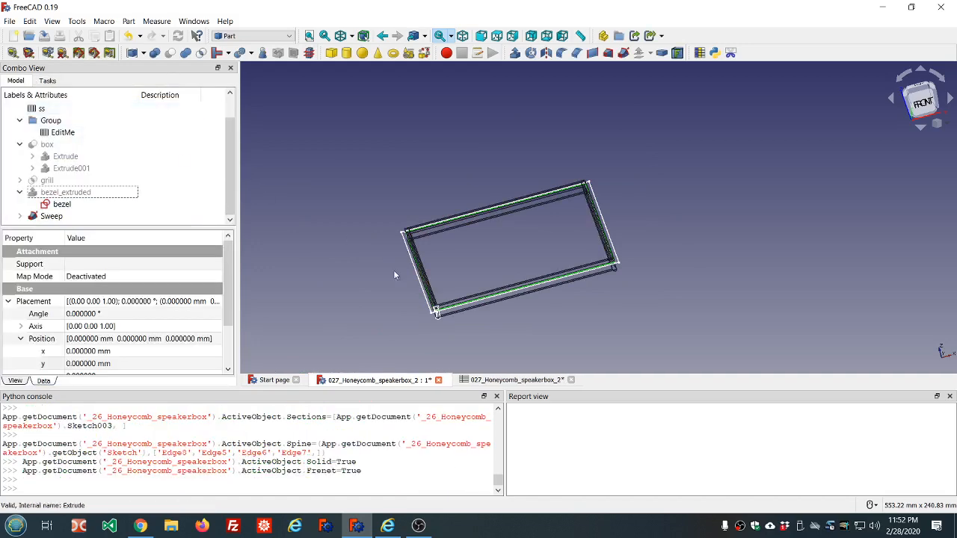
# Step: Set the view's draw style back to As is
pyautogui.moveTo(481, 322)
pyautogui.mouseDown(button='middle')
pyautogui.moveTo(471, 308)
pyautogui.moveTo(488, 317)
pyautogui.mouseUp(button='middle')
pyautogui.scroll(5, 427, 303)
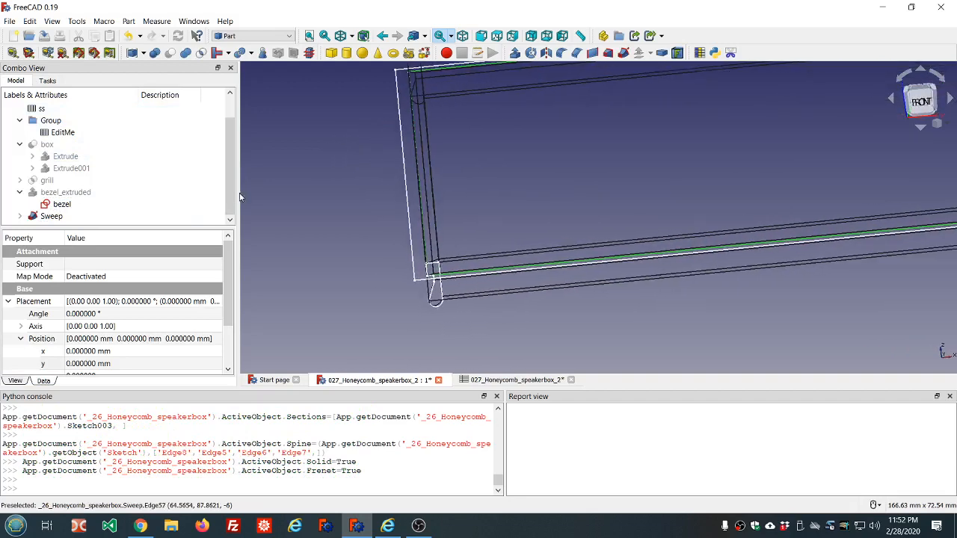
pyautogui.click(348, 36)
pyautogui.click(357, 52)
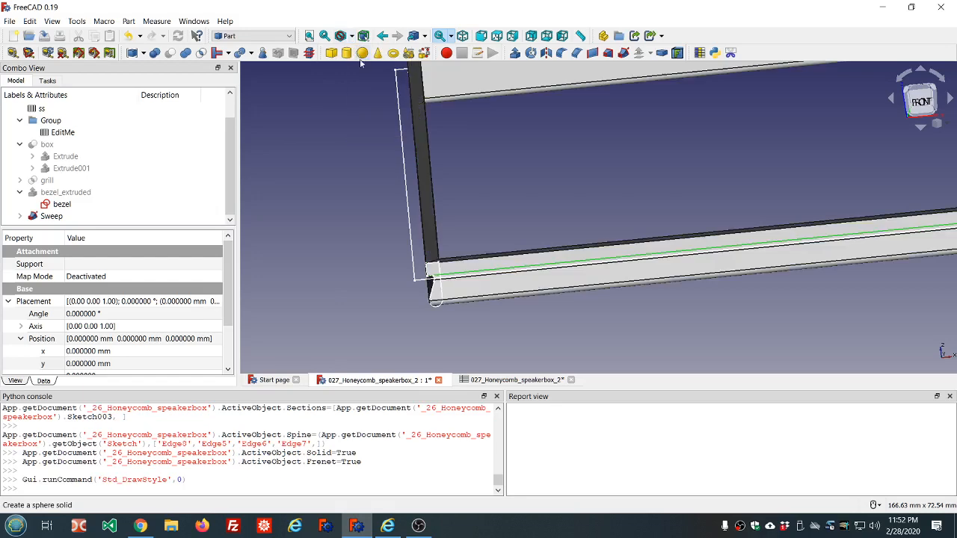
# Step: Hide the bezel_extruded object
pyautogui.scroll(-6, 464, 147)
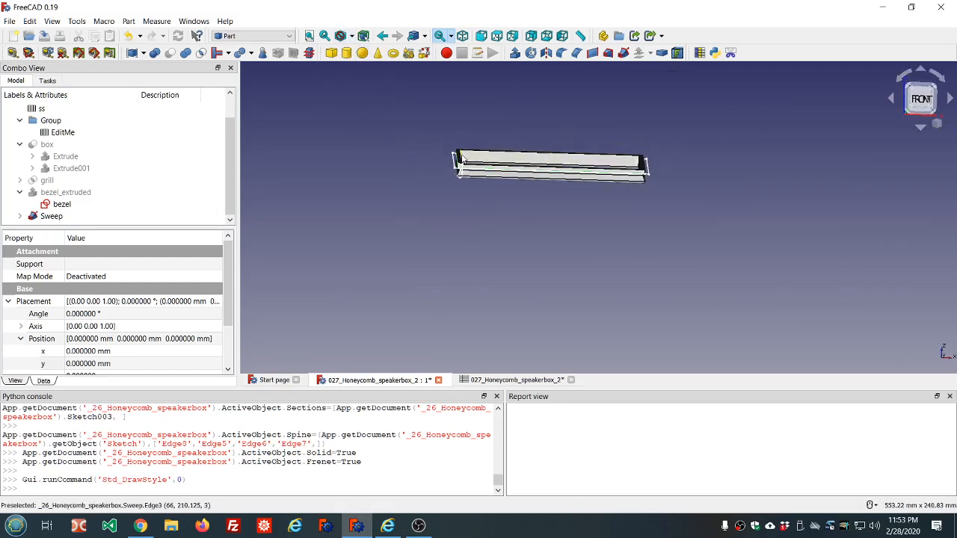
pyautogui.scroll(5, 462, 159)
pyautogui.moveTo(492, 186); pyautogui.dragTo(493, 182, button='middle')
pyautogui.click(76, 194)
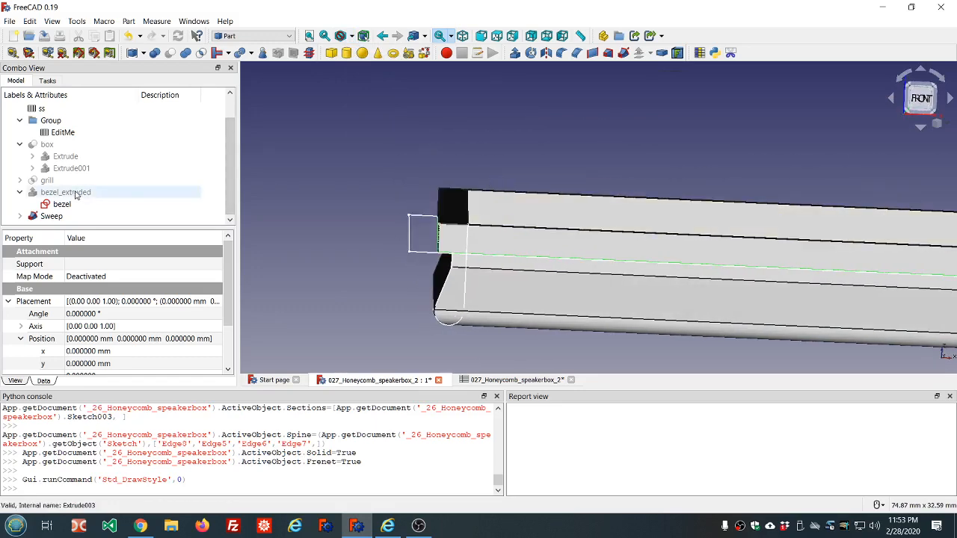
pyautogui.press('space')
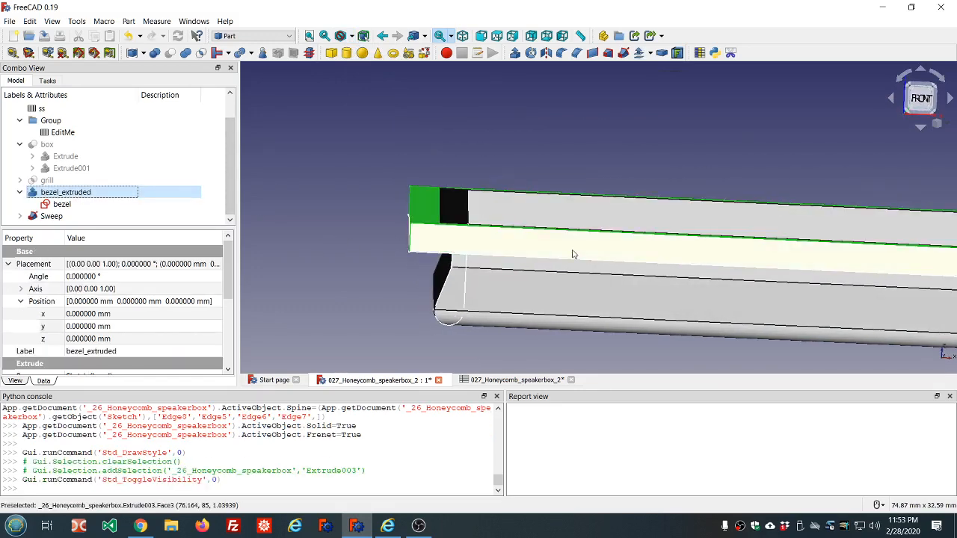
# Step: Show the box object again
pyautogui.click(554, 179)
pyautogui.moveTo(555, 179)
pyautogui.mouseDown(button='middle')
pyautogui.moveTo(555, 196)
pyautogui.moveTo(574, 163)
pyautogui.moveTo(551, 171)
pyautogui.moveTo(558, 178)
pyautogui.mouseUp(button='middle')
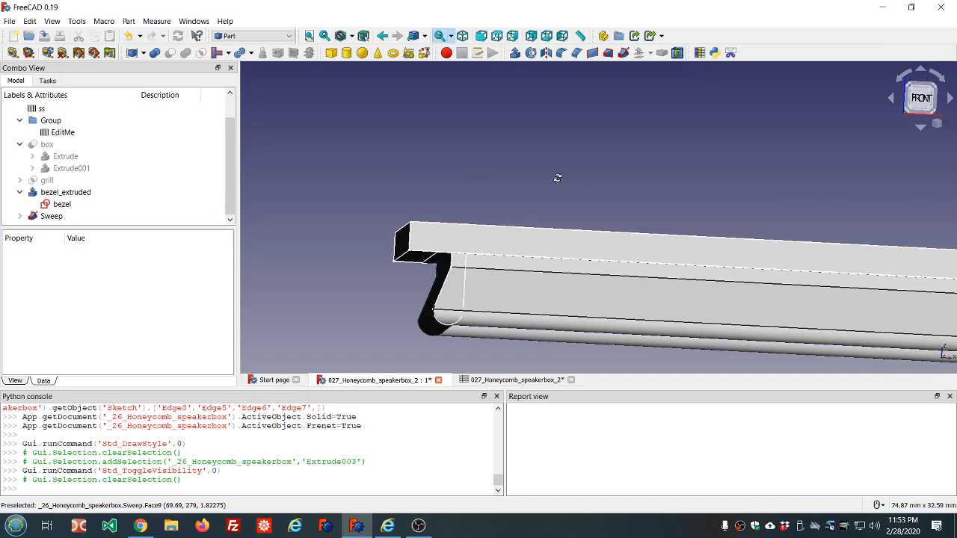
pyautogui.click(68, 145)
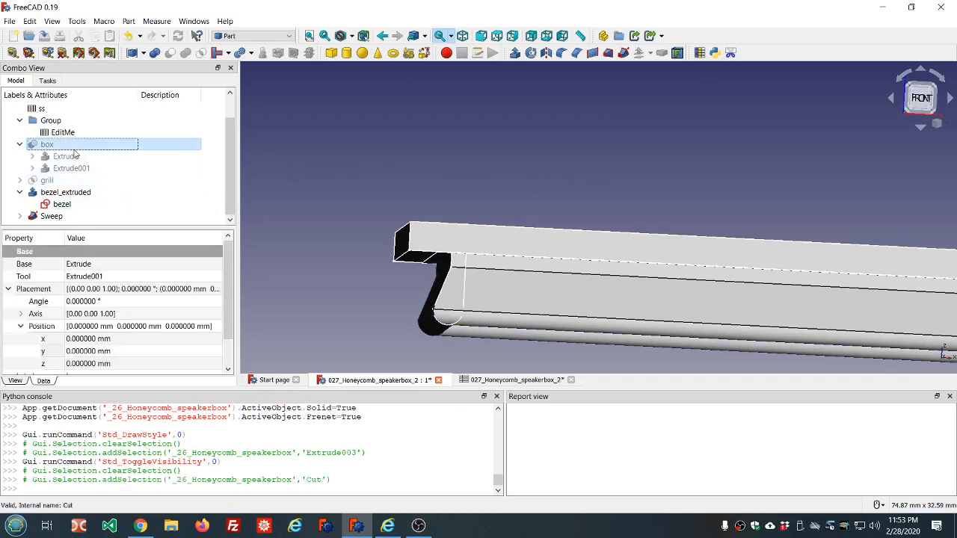
pyautogui.press('space')
# Step: Set the box's transparency to 25
pyautogui.scroll(-5, 462, 178)
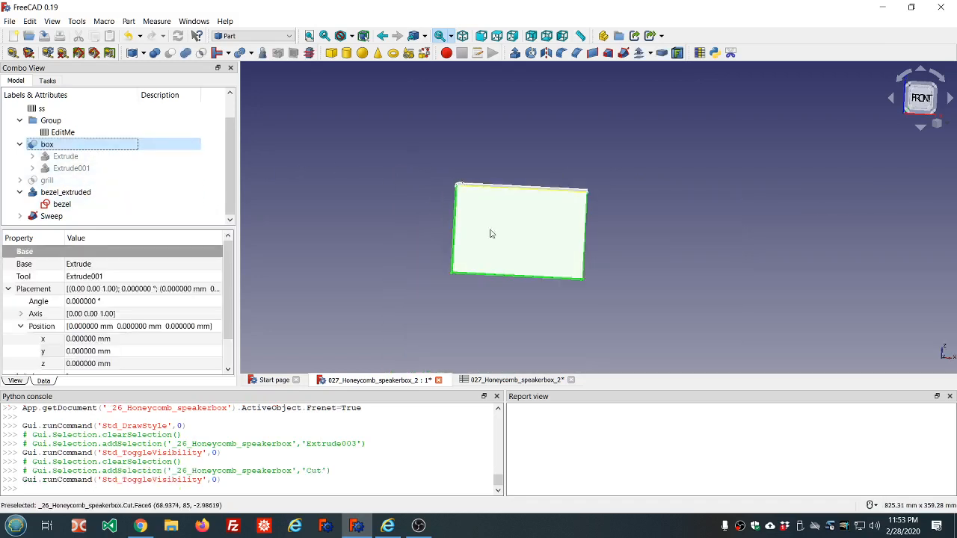
pyautogui.click(320, 229)
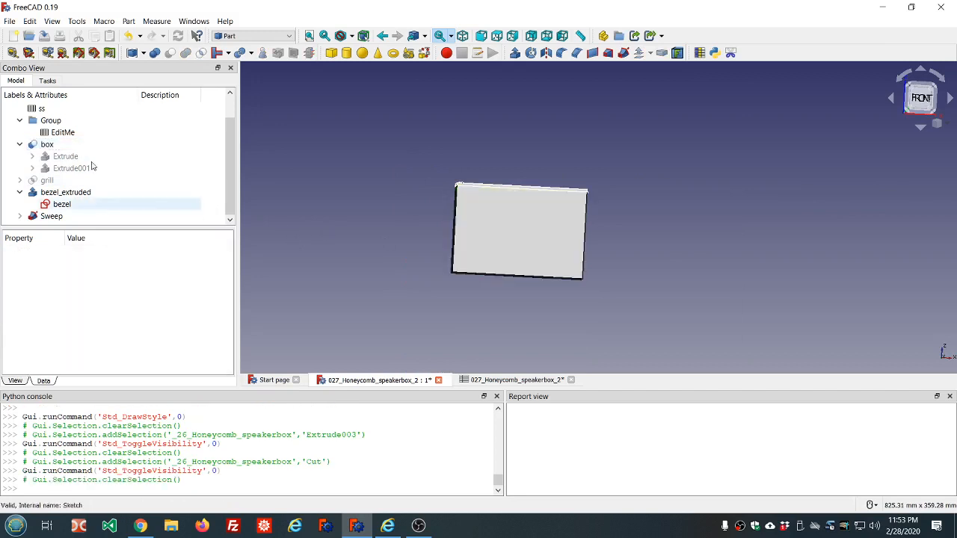
pyautogui.click(41, 147)
pyautogui.click(14, 381)
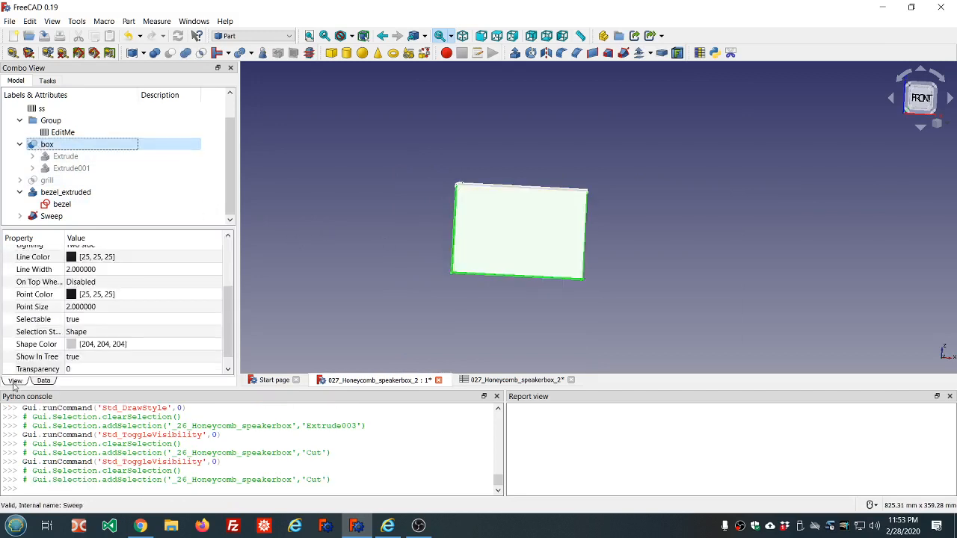
pyautogui.click(80, 369)
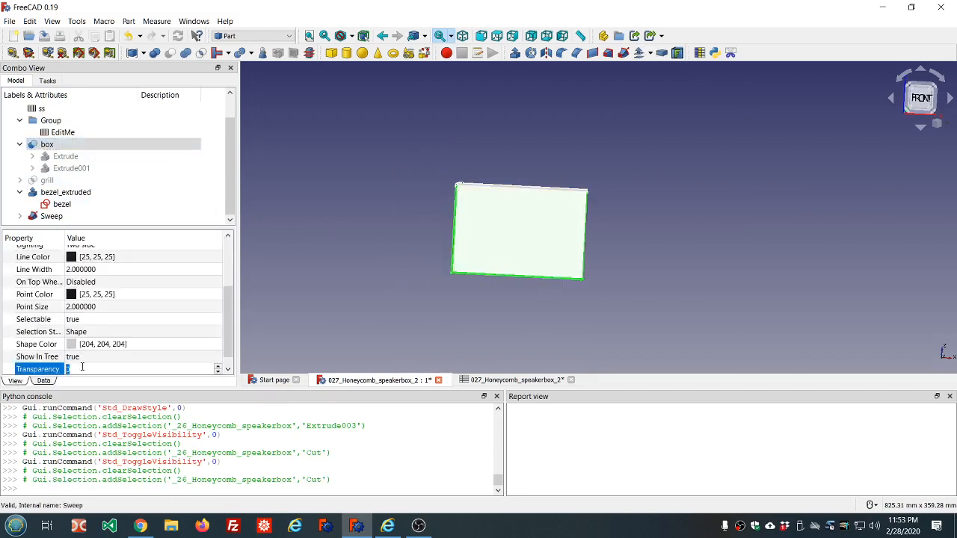
pyautogui.write('25')
pyautogui.click(277, 338)
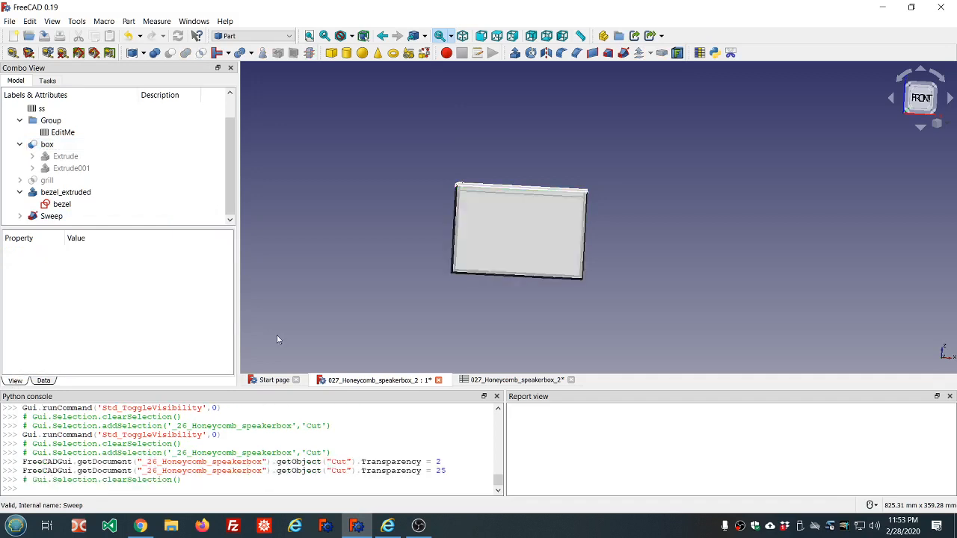
# Step: Set the box's transparency to 75
pyautogui.scroll(6, 408, 196)
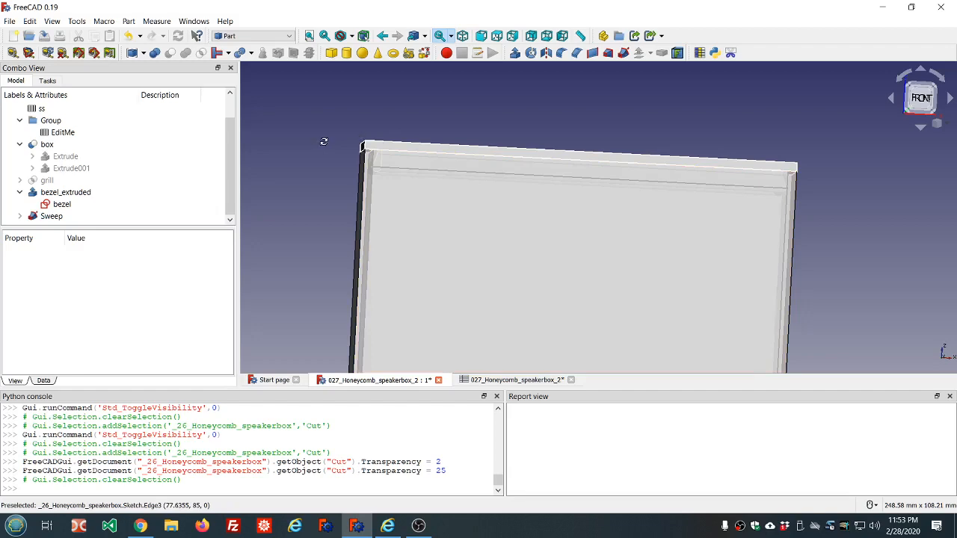
pyautogui.moveTo(323, 141); pyautogui.dragTo(331, 141, button='middle')
pyautogui.click(68, 216)
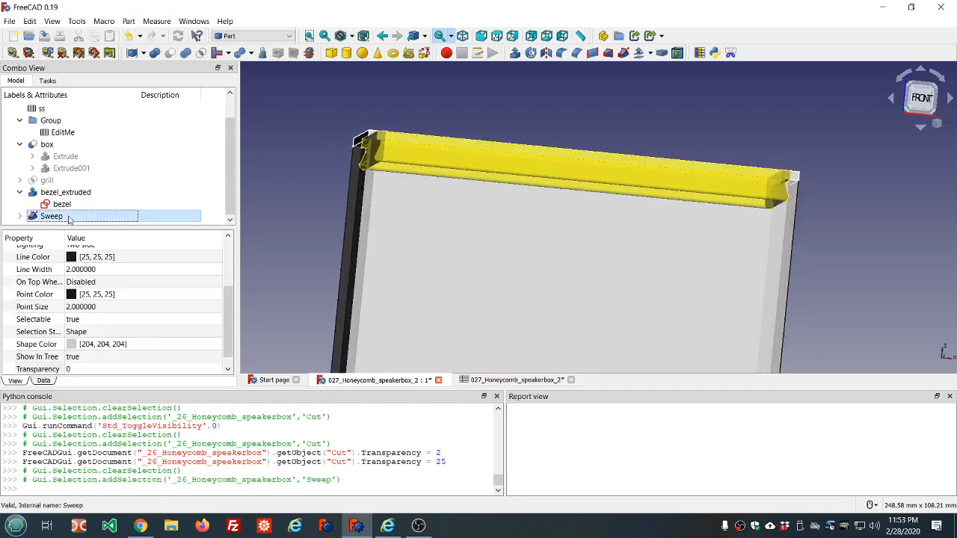
pyautogui.click(60, 146)
pyautogui.click(37, 370)
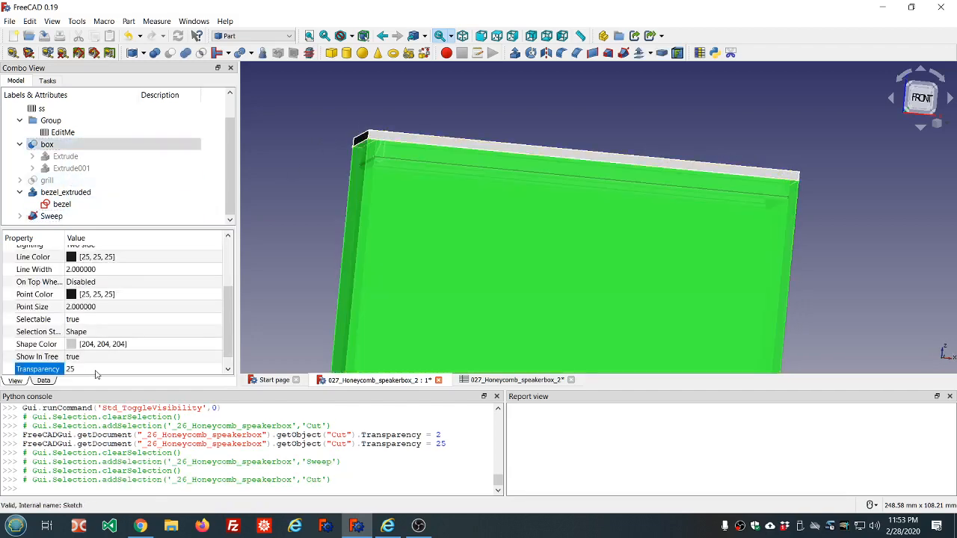
pyautogui.write('75')
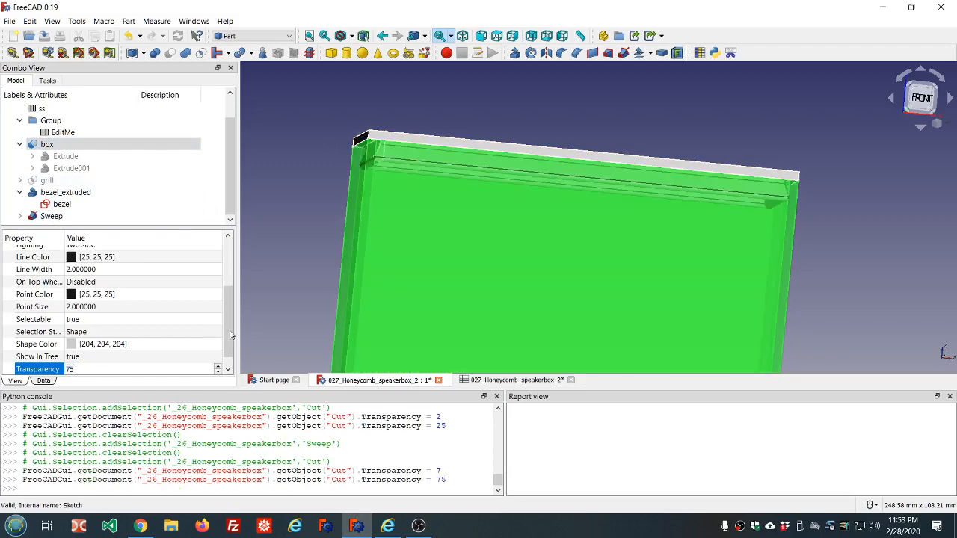
pyautogui.click(305, 311)
# Step: Cut the sweep from the box and expand the resulting cut in the tree
pyautogui.moveTo(456, 261)
pyautogui.mouseDown(button='middle')
pyautogui.moveTo(446, 259)
pyautogui.moveTo(461, 262)
pyautogui.mouseUp(button='middle')
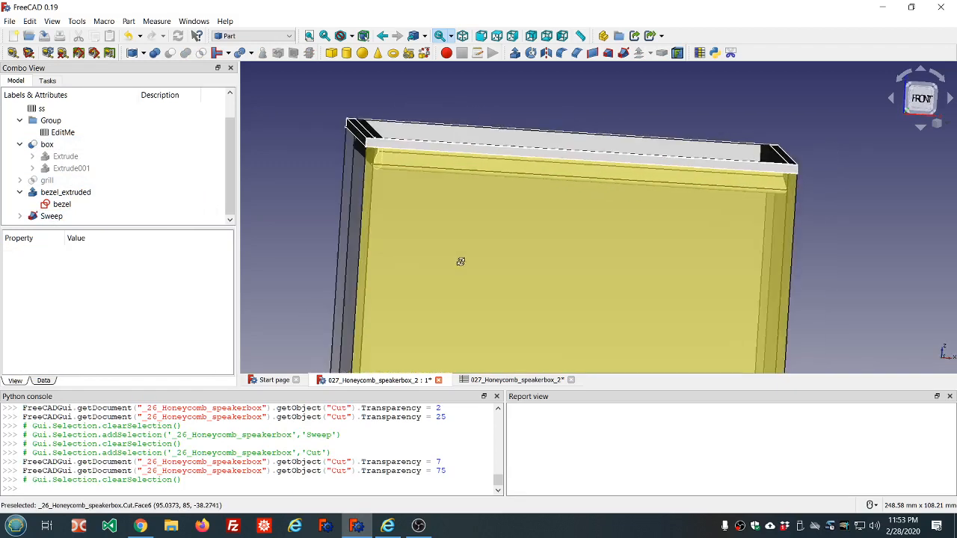
pyautogui.scroll(5, 352, 160)
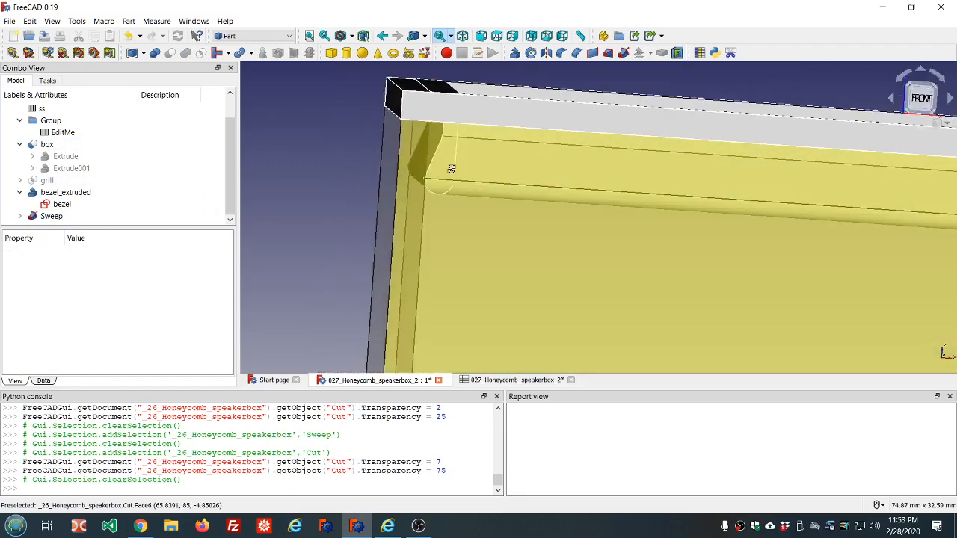
pyautogui.scroll(4, 448, 169)
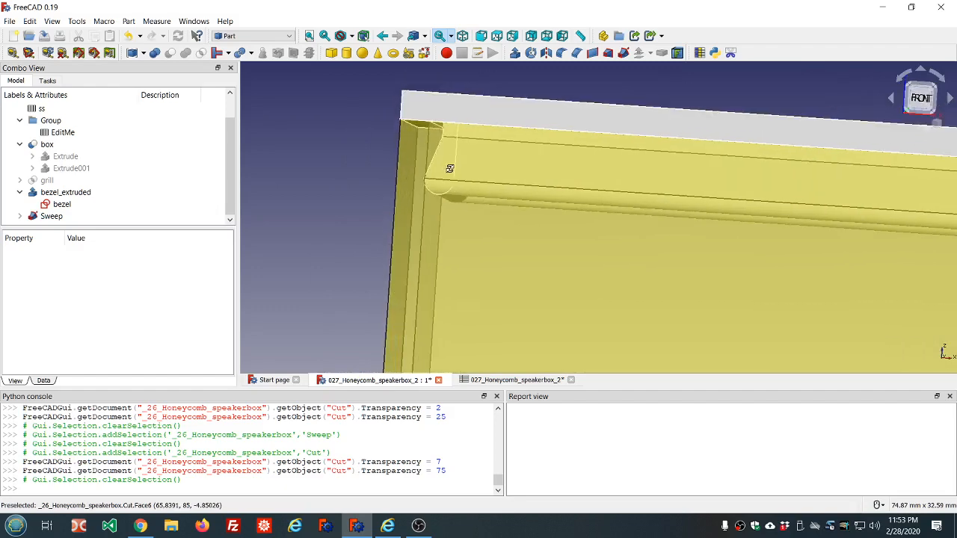
pyautogui.scroll(4, 467, 181)
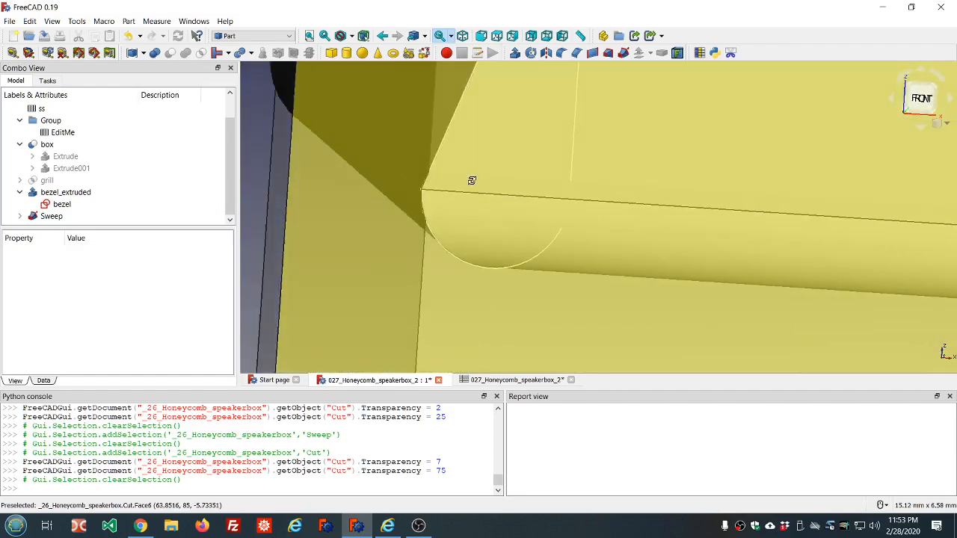
pyautogui.scroll(-15, 469, 185)
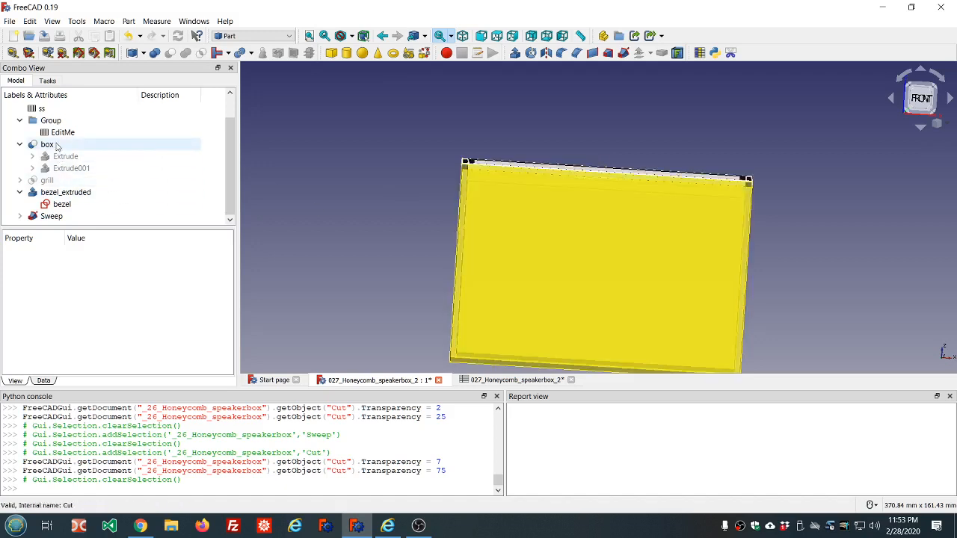
pyautogui.click(57, 146)
pyautogui.keyDown('ctrl'); pyautogui.click(51, 217); pyautogui.keyUp('ctrl')
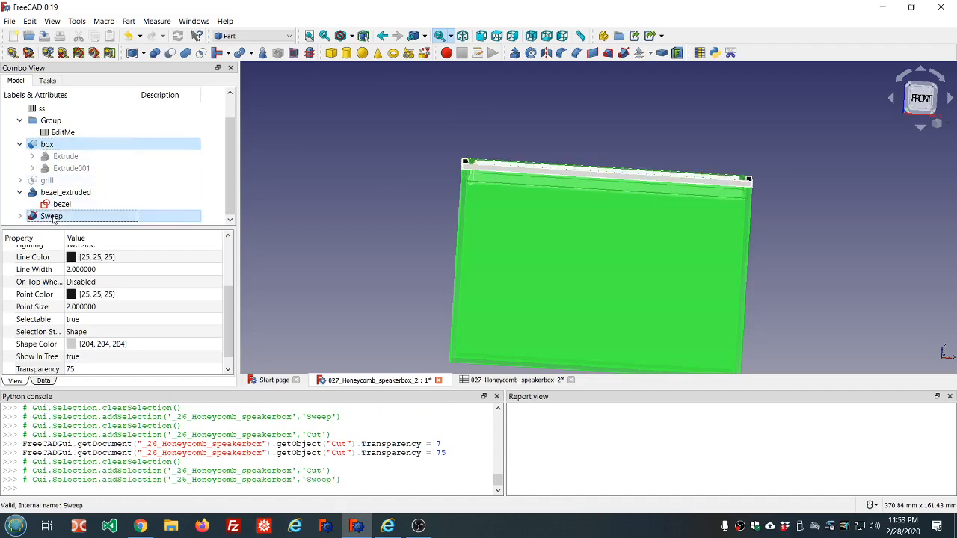
pyautogui.click(170, 53)
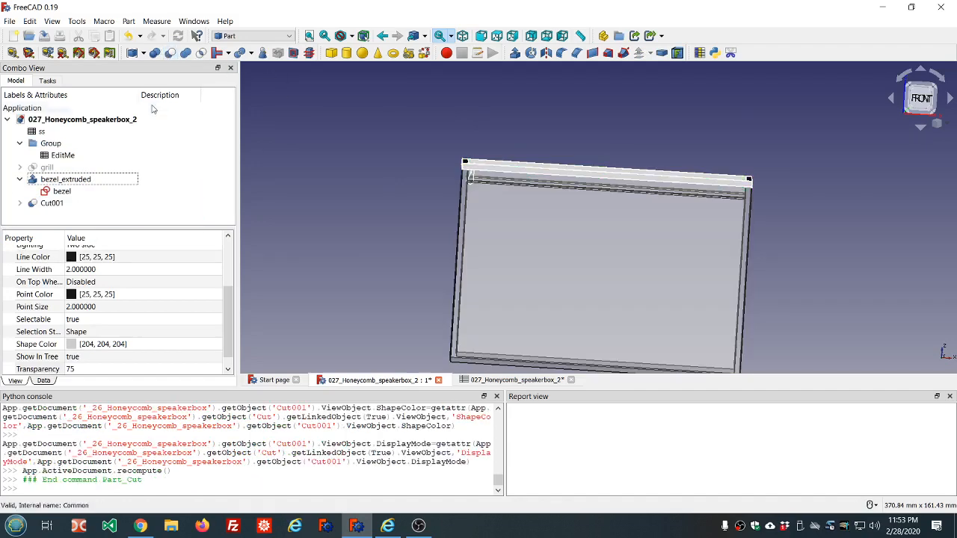
pyautogui.click(20, 204)
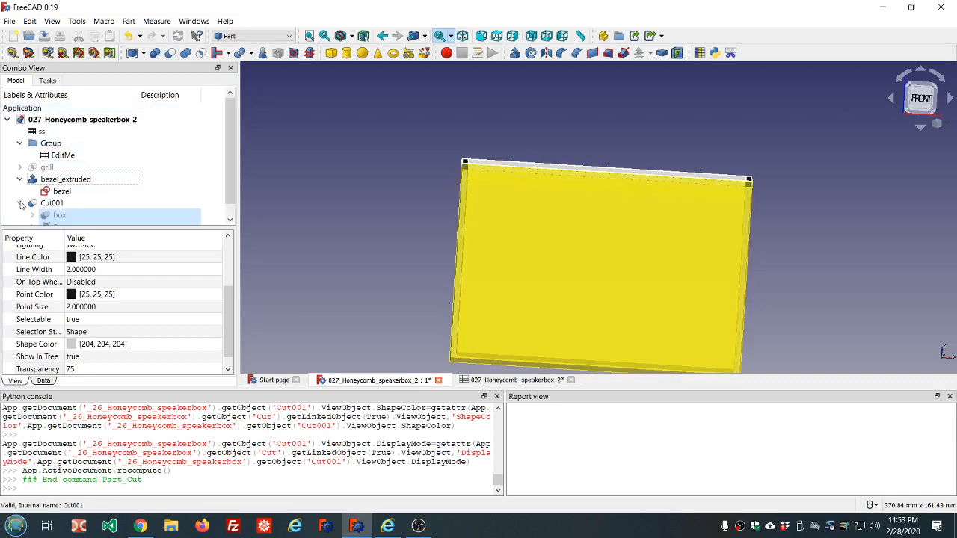
# Step: Fuse the Sweep, the grill and bezel_extruded into one Fusion
pyautogui.scroll(-1, 111, 199)
pyautogui.click(70, 219)
pyautogui.click(70, 217)
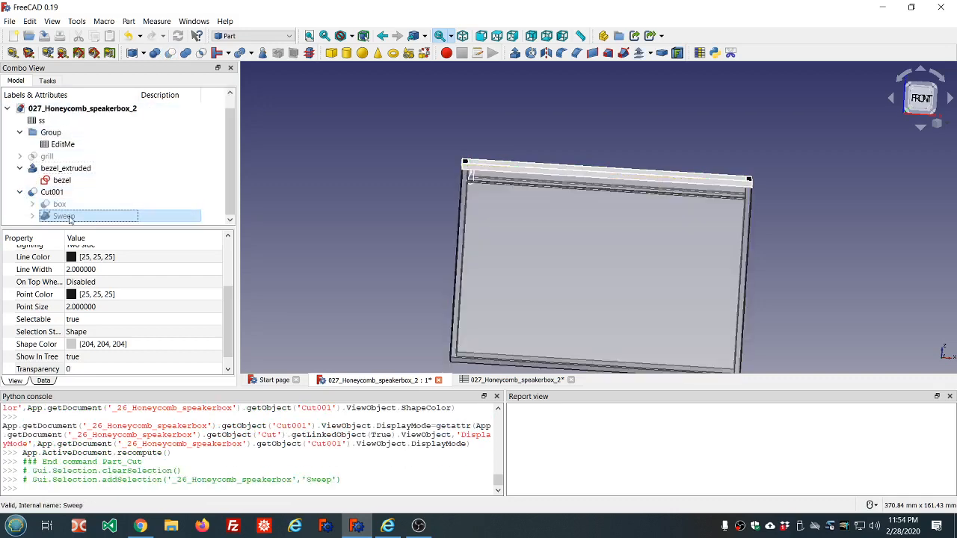
pyautogui.keyDown('ctrl'); pyautogui.click(45, 158); pyautogui.keyUp('ctrl')
pyautogui.keyDown('ctrl'); pyautogui.click(53, 169); pyautogui.keyUp('ctrl')
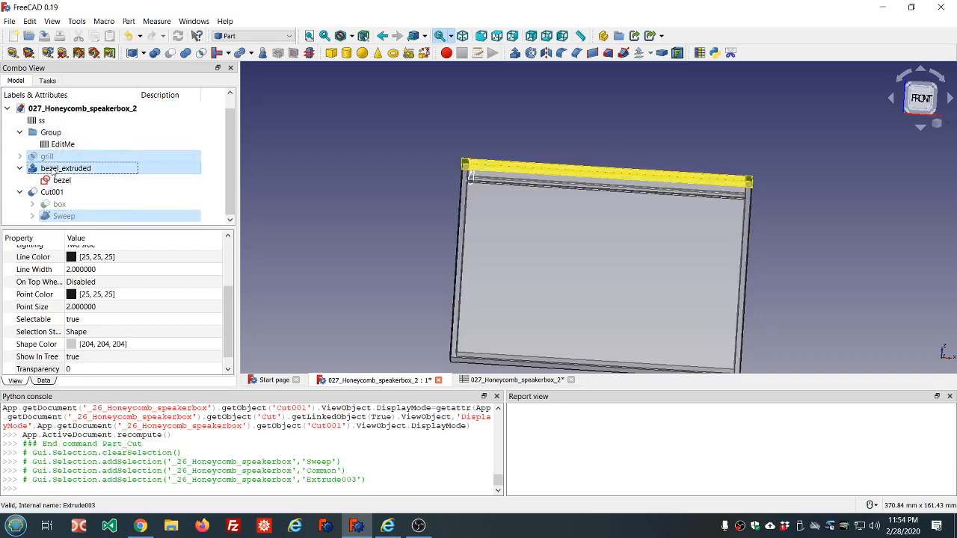
pyautogui.click(186, 53)
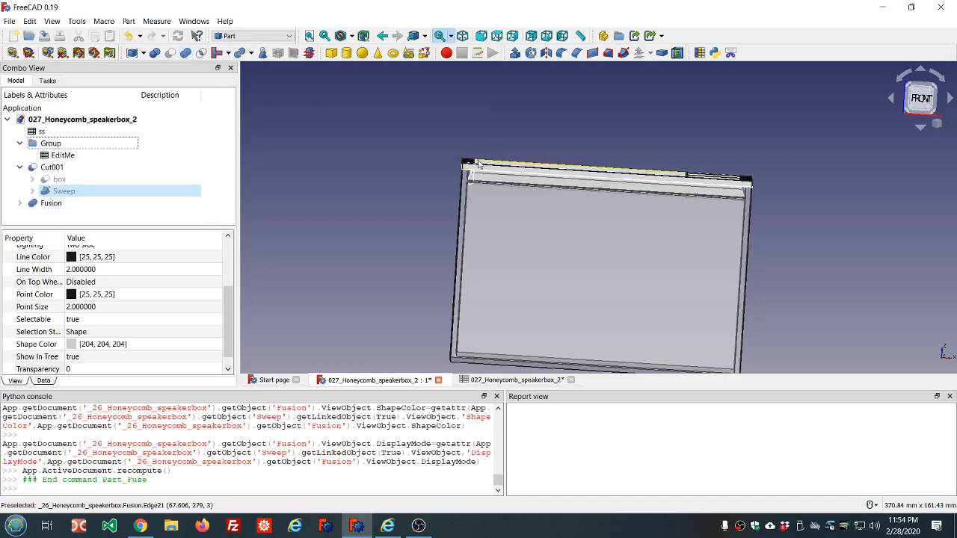
# Step: Hide the new Fusion object
pyautogui.moveTo(648, 146); pyautogui.dragTo(653, 165, button='middle')
pyautogui.scroll(-8, 598, 174)
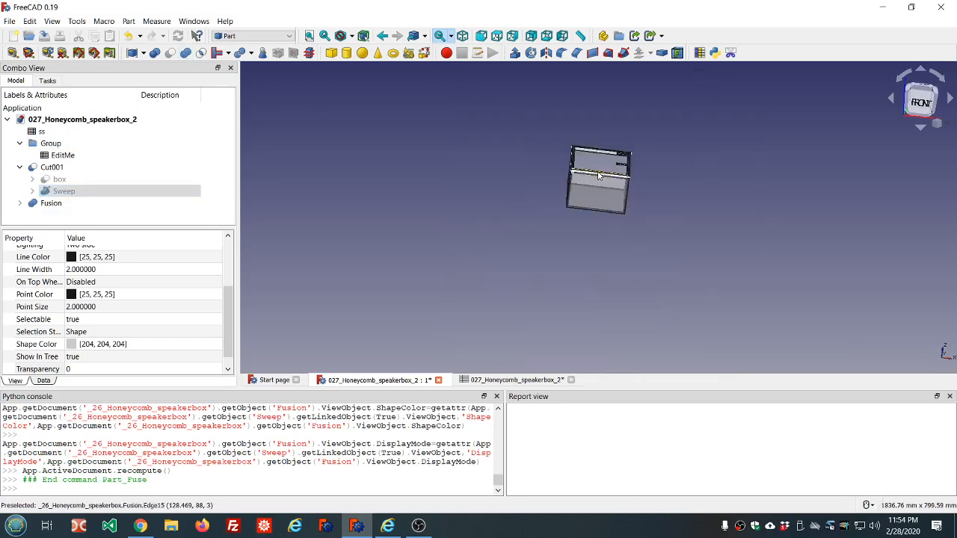
pyautogui.scroll(6, 598, 174)
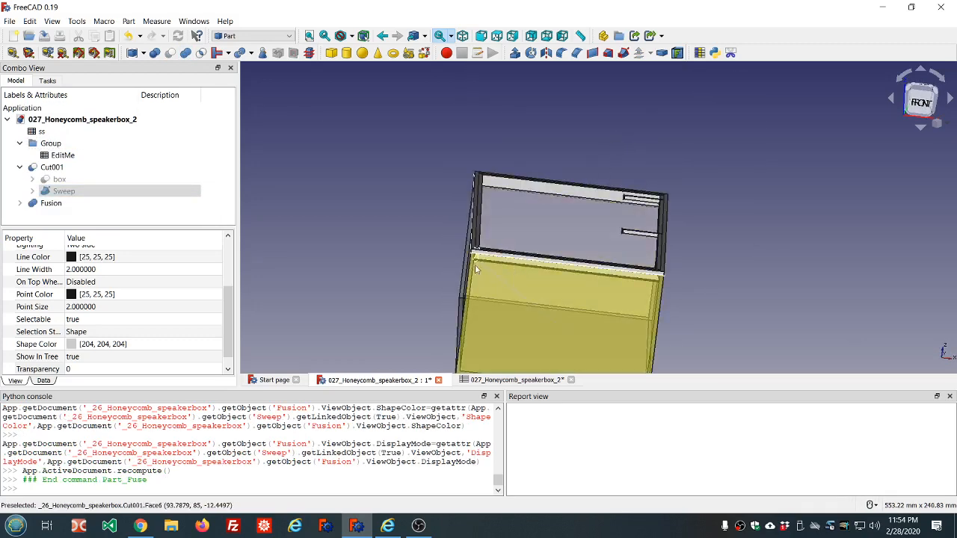
pyautogui.scroll(-5, 487, 212)
pyautogui.scroll(5, 527, 226)
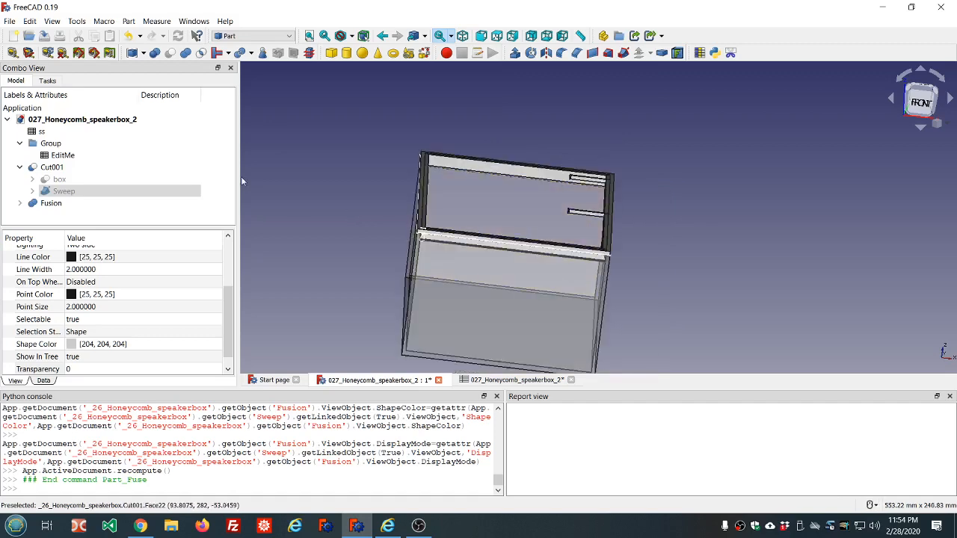
pyautogui.click(51, 202)
pyautogui.press('space')
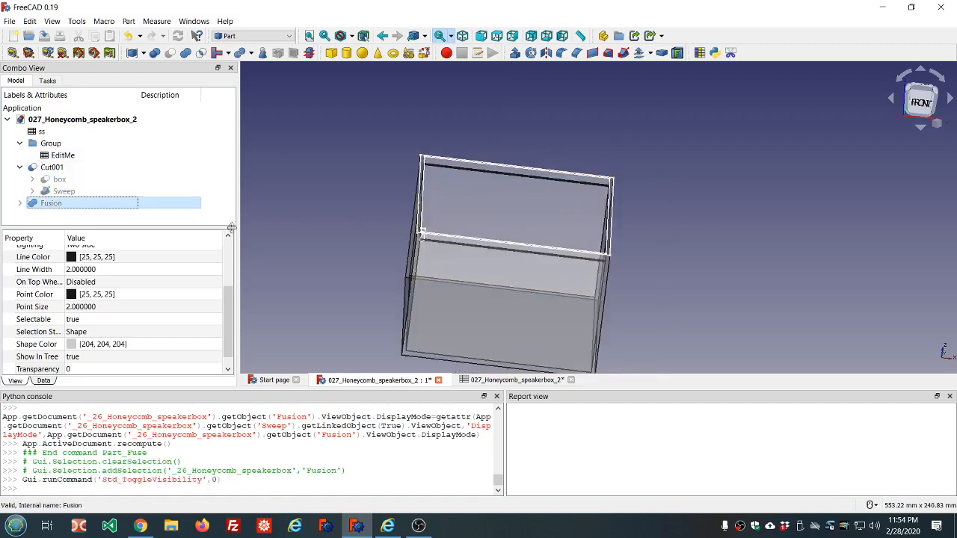
# Step: Hide the Sketch003 and bezel sketches under the Fusion's Sweep
pyautogui.click(21, 203)
pyautogui.scroll(-1, 30, 201)
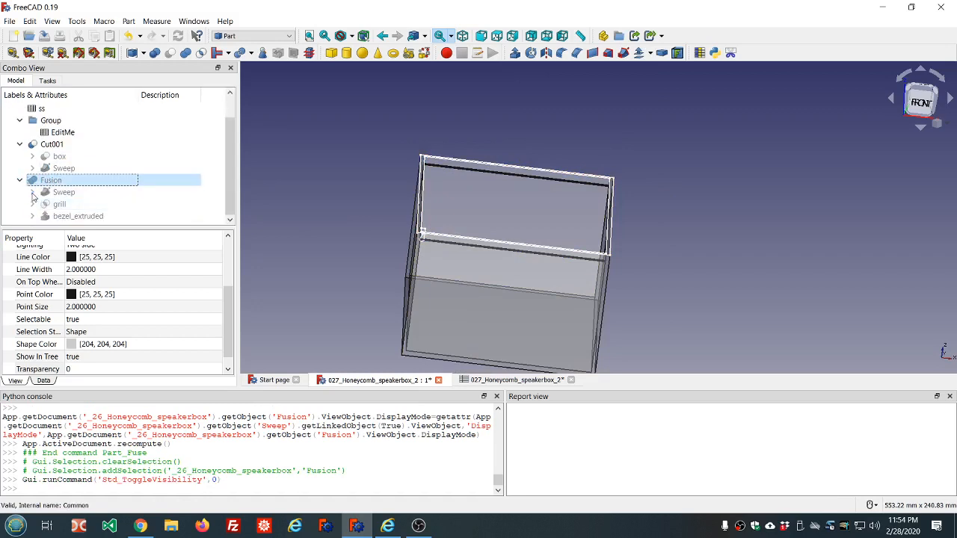
pyautogui.click(32, 192)
pyautogui.click(81, 204)
pyautogui.press('space')
pyautogui.click(78, 216)
pyautogui.press('space')
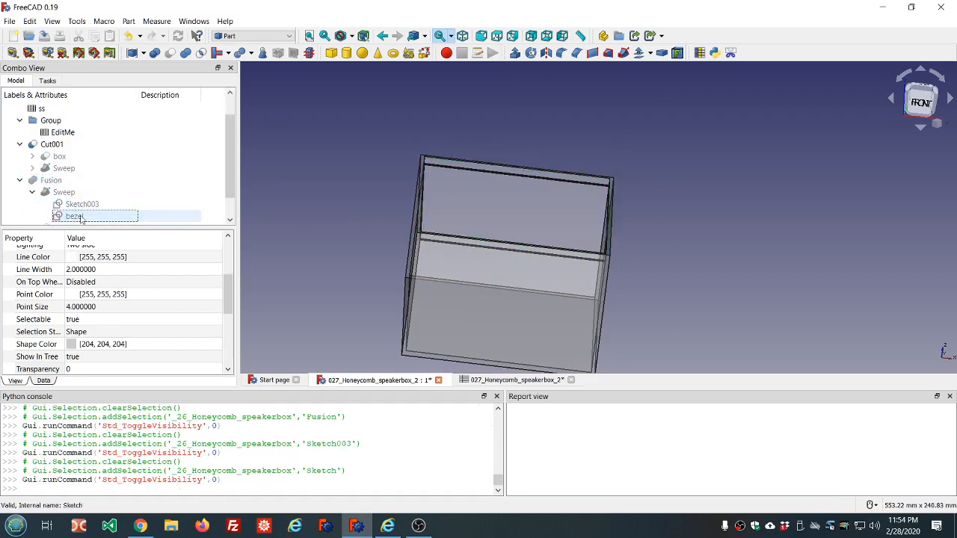
# Step: Inspect the groove cut along the box's upper edge from close up
pyautogui.moveTo(455, 259); pyautogui.dragTo(440, 246, button='middle')
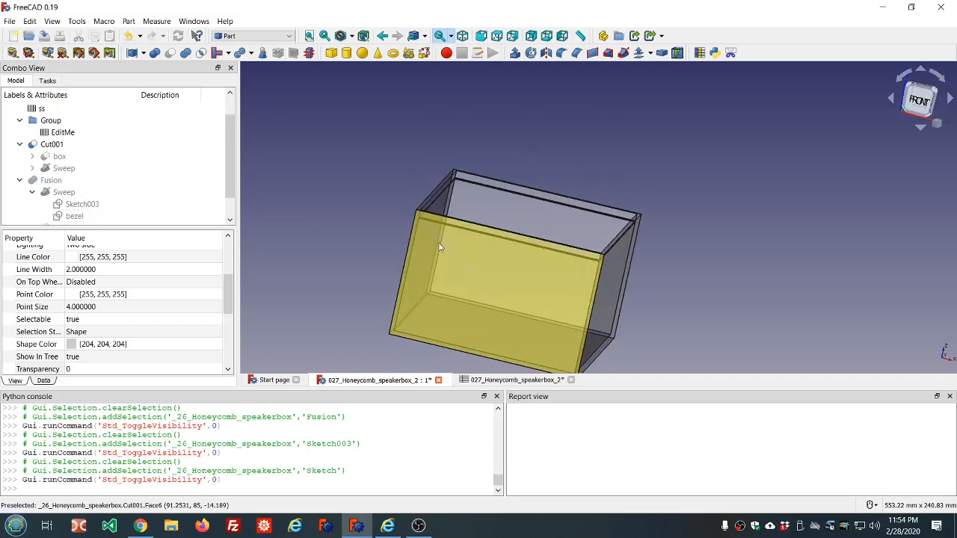
pyautogui.scroll(8, 408, 220)
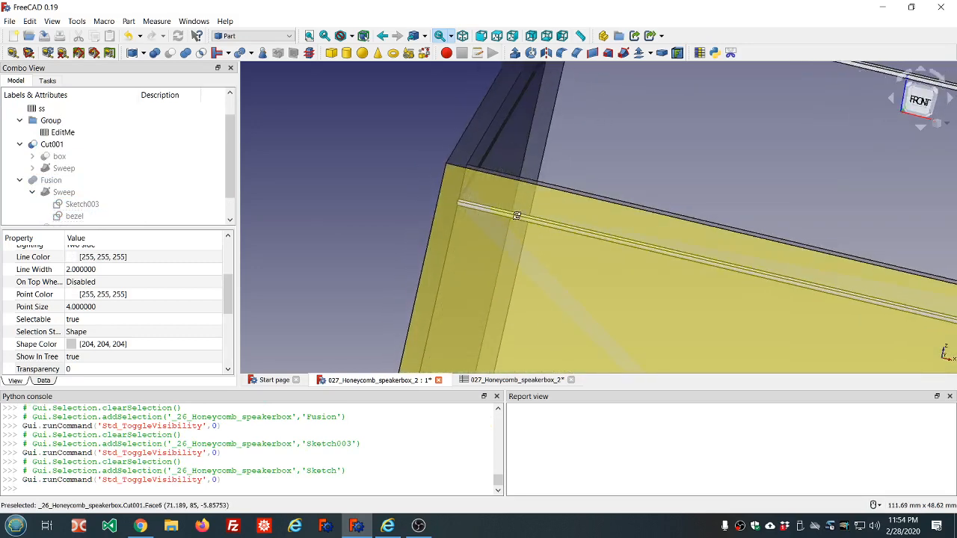
pyautogui.moveTo(517, 216); pyautogui.dragTo(488, 214, button='middle')
pyautogui.scroll(6, 540, 158)
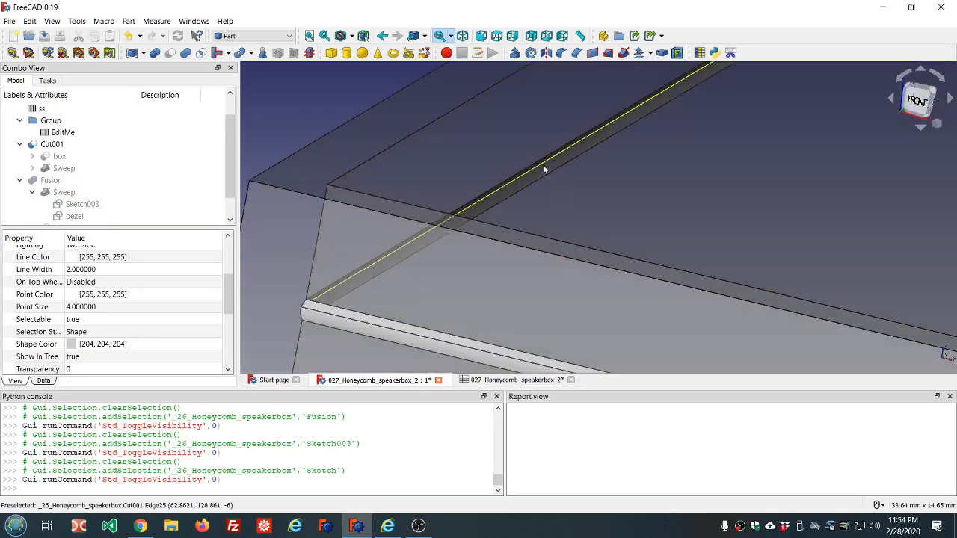
pyautogui.moveTo(536, 169); pyautogui.dragTo(559, 268, button='middle')
pyautogui.scroll(-6, 559, 269)
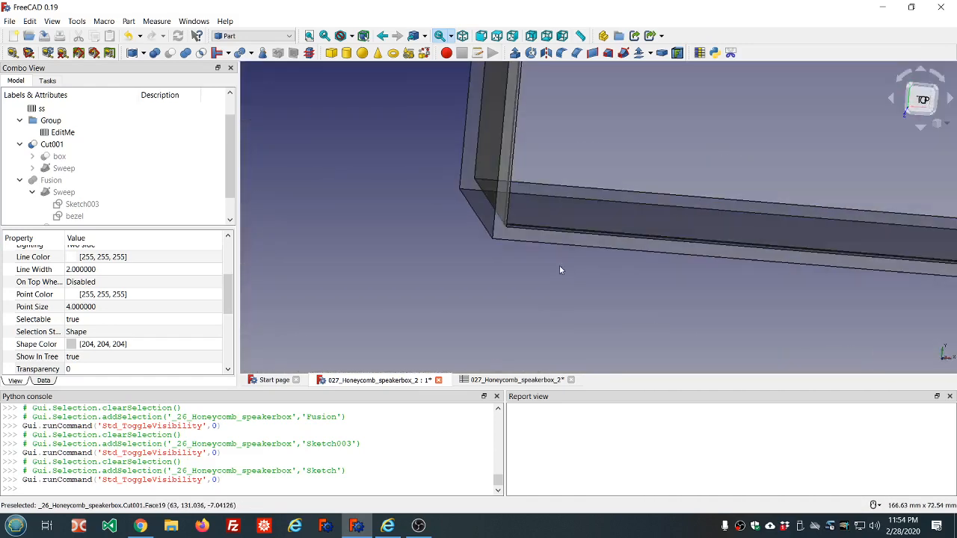
pyautogui.scroll(6, 575, 227)
pyautogui.scroll(-2, 575, 228)
pyautogui.moveTo(566, 230); pyautogui.dragTo(691, 112, button='middle')
pyautogui.scroll(-8, 691, 112)
pyautogui.scroll(4, 748, 81)
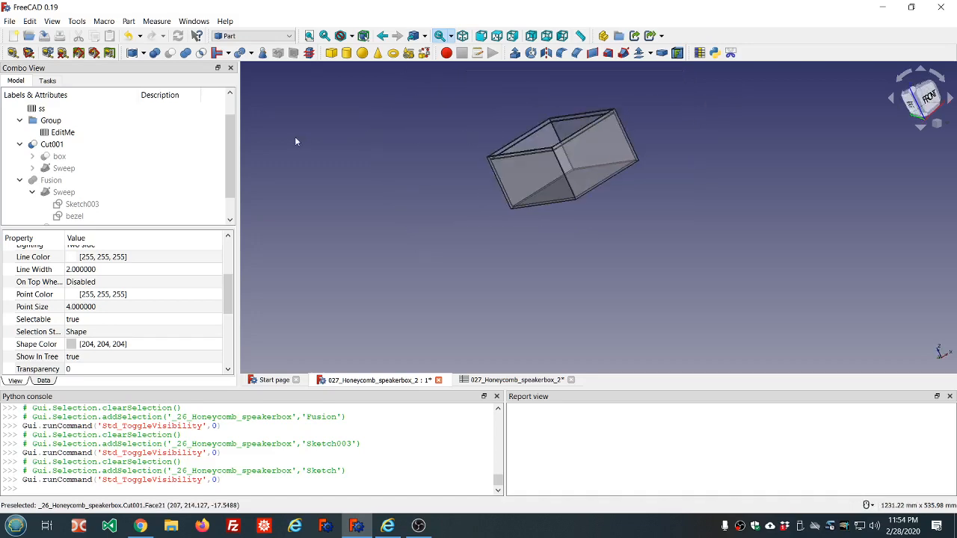
pyautogui.moveTo(647, 135); pyautogui.dragTo(591, 158, button='middle')
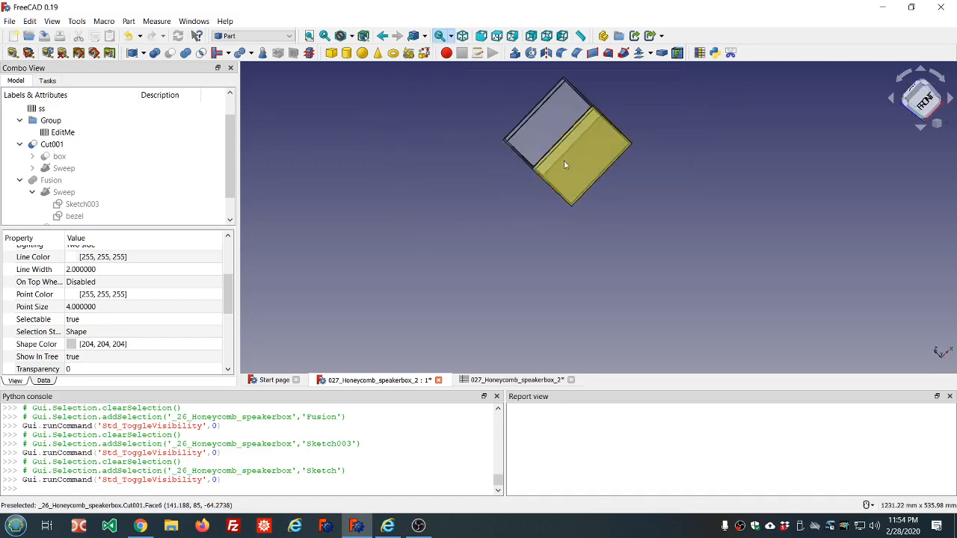
pyautogui.scroll(3, 553, 161)
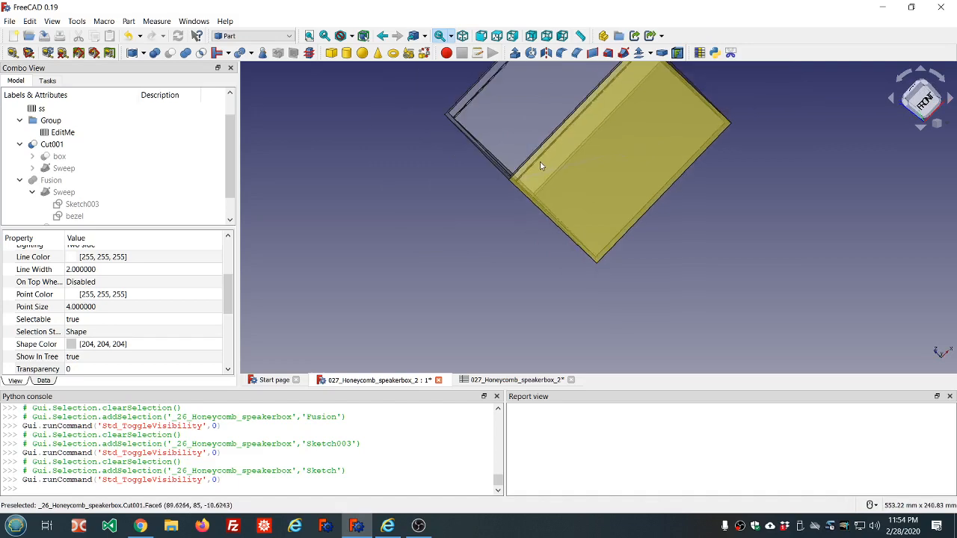
pyautogui.moveTo(596, 211); pyautogui.dragTo(667, 245, button='middle')
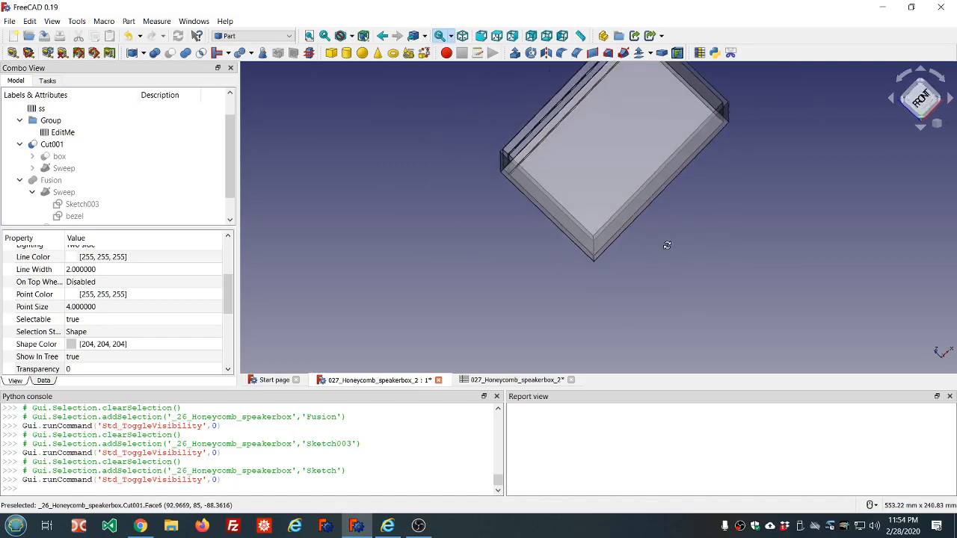
pyautogui.scroll(5, 535, 178)
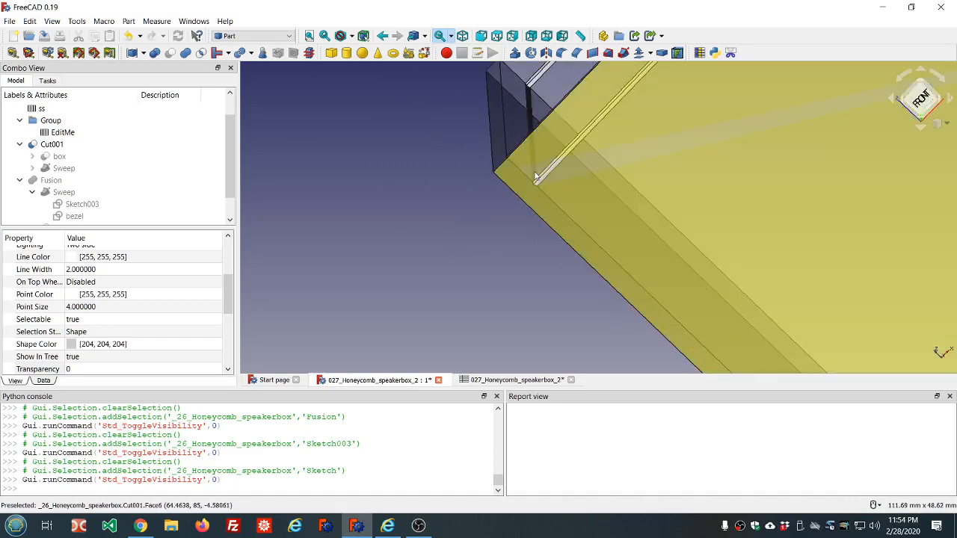
pyautogui.moveTo(563, 183)
pyautogui.mouseDown(button='middle')
pyautogui.moveTo(593, 184)
pyautogui.moveTo(499, 258)
pyautogui.moveTo(508, 209)
pyautogui.moveTo(560, 194)
pyautogui.moveTo(564, 179)
pyautogui.mouseUp(button='middle')
pyautogui.scroll(5, 544, 185)
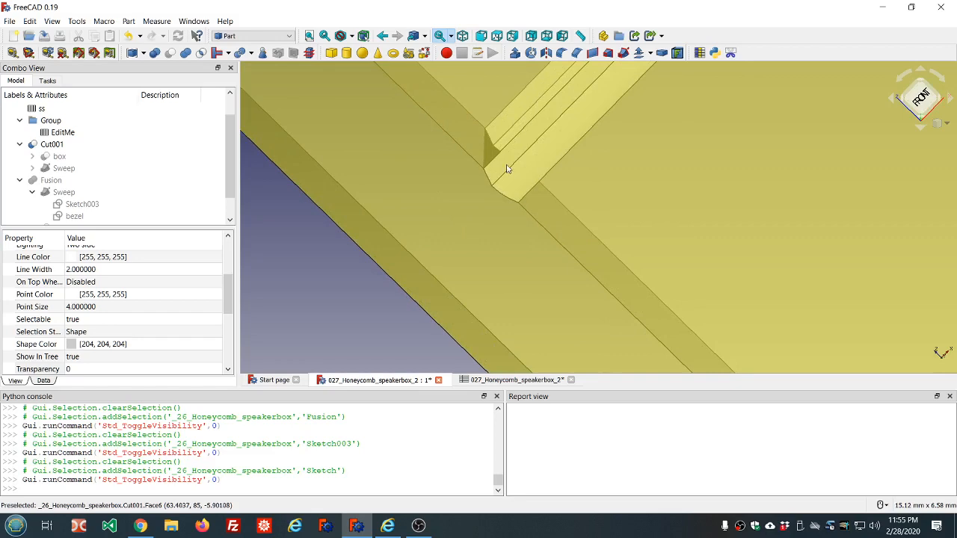
pyautogui.moveTo(507, 166); pyautogui.dragTo(507, 164, button='middle')
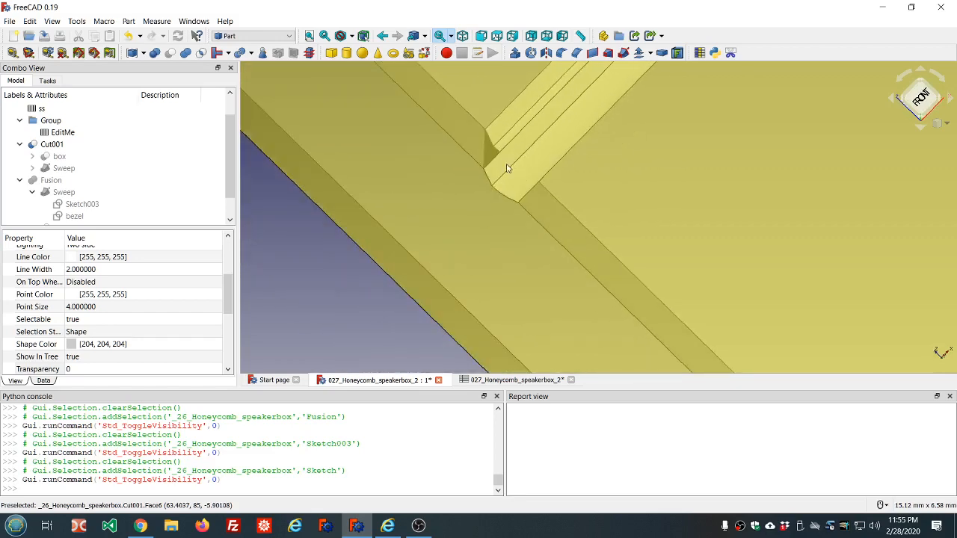
pyautogui.scroll(-5, 507, 168)
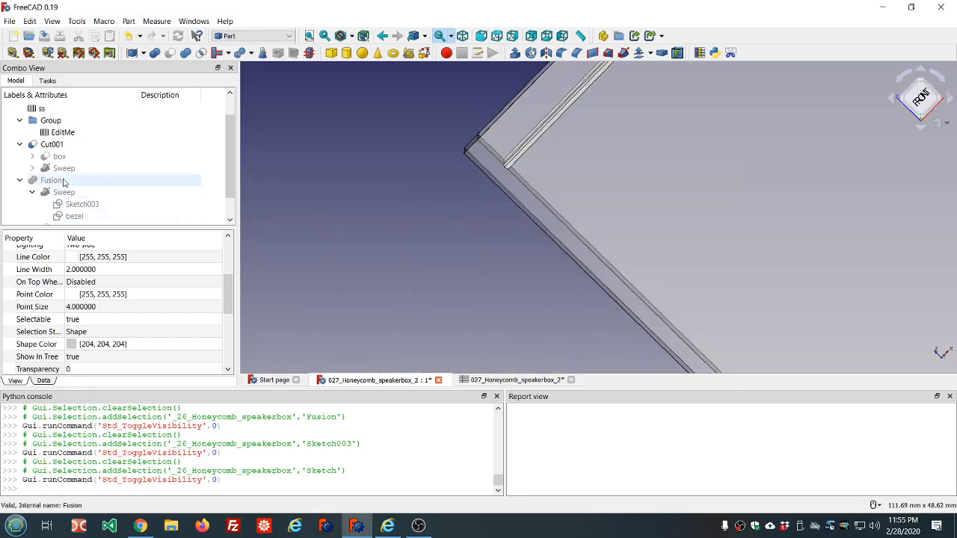
pyautogui.scroll(-1, 71, 183)
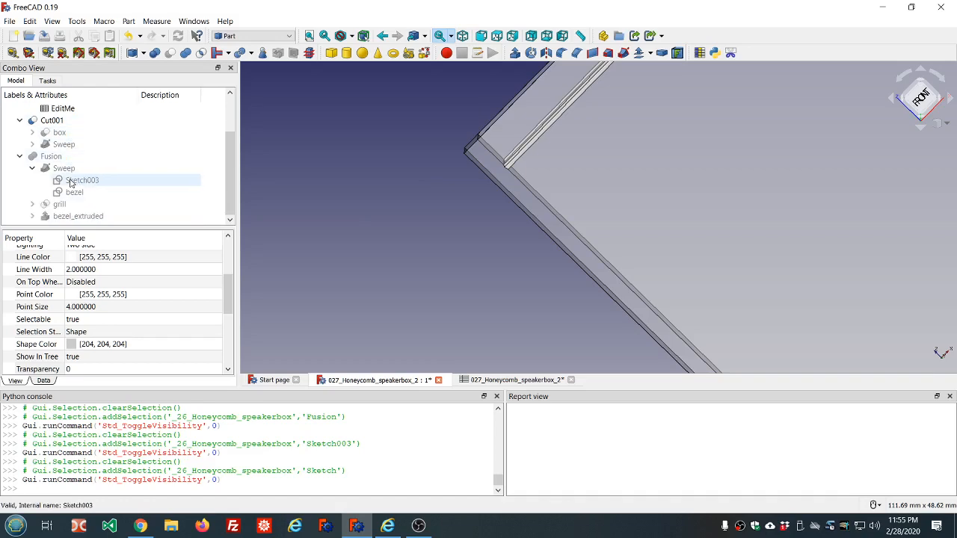
# Step: Show the Fusion again and check how its bezel sits in the box's groove
pyautogui.click(56, 157)
pyautogui.press('space')
pyautogui.scroll(-2, 288, 168)
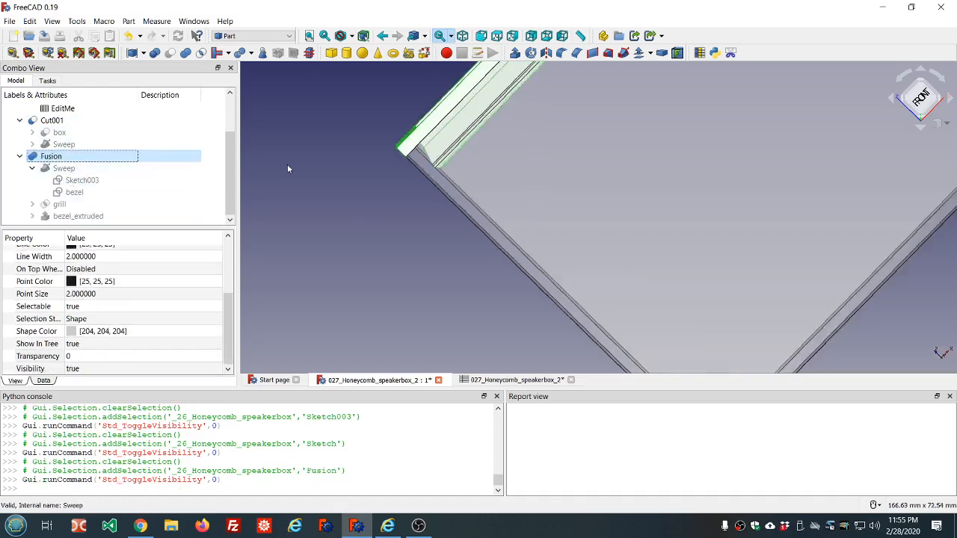
pyautogui.scroll(-3, 295, 173)
pyautogui.scroll(6, 326, 168)
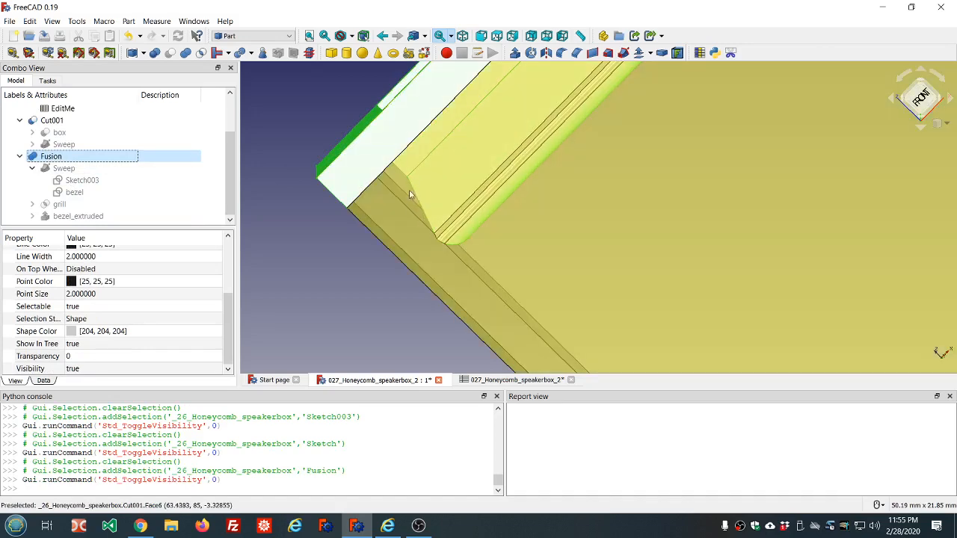
pyautogui.moveTo(410, 192); pyautogui.dragTo(411, 186, button='middle')
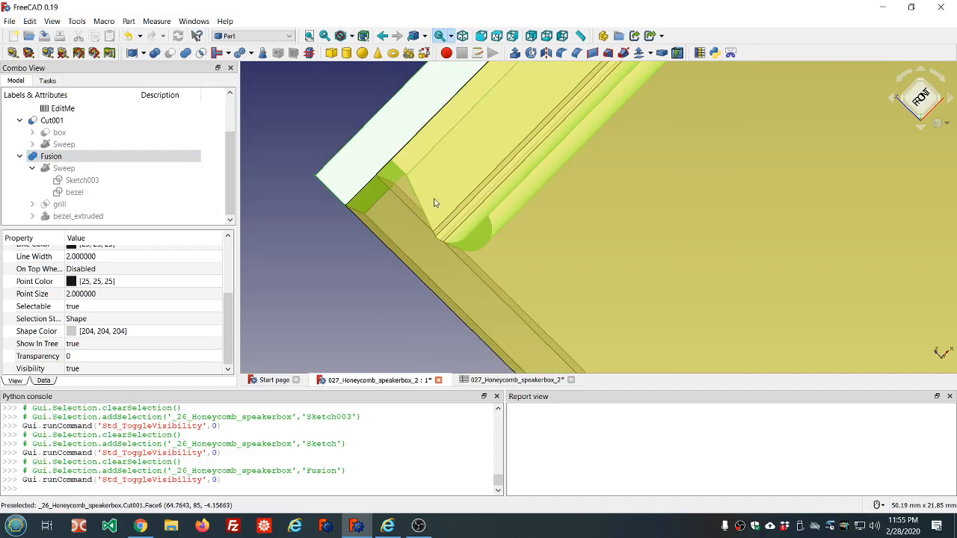
pyautogui.moveTo(433, 202)
pyautogui.mouseDown(button='middle')
pyautogui.moveTo(426, 192)
pyautogui.moveTo(443, 199)
pyautogui.mouseUp(button='middle')
pyautogui.scroll(-10, 443, 201)
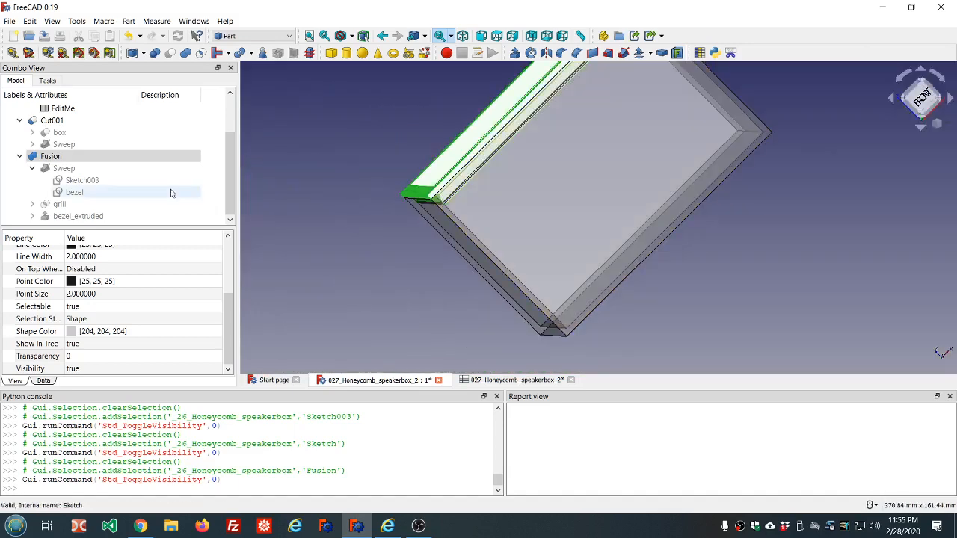
# Step: Run Check Geometry on the Fusion and then on Cut001
pyautogui.click(43, 381)
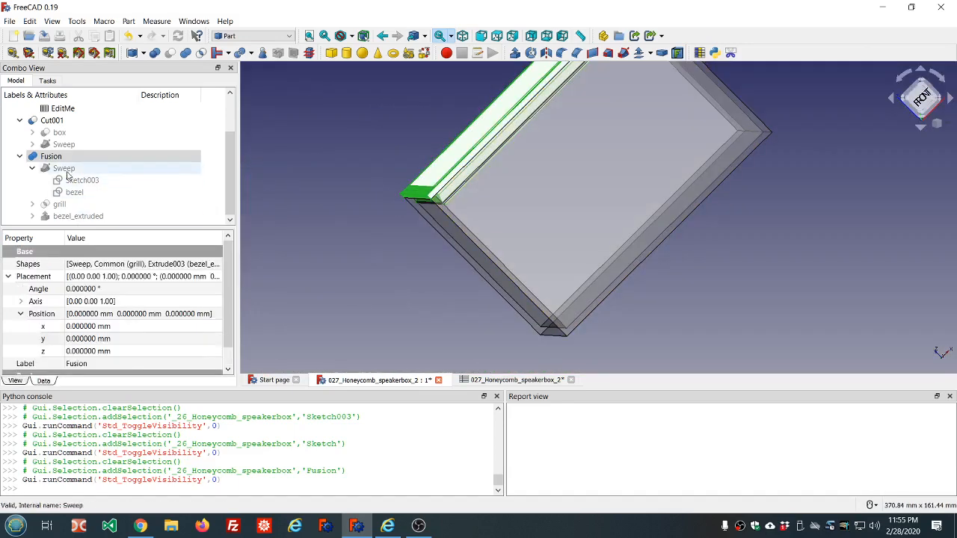
pyautogui.click(263, 52)
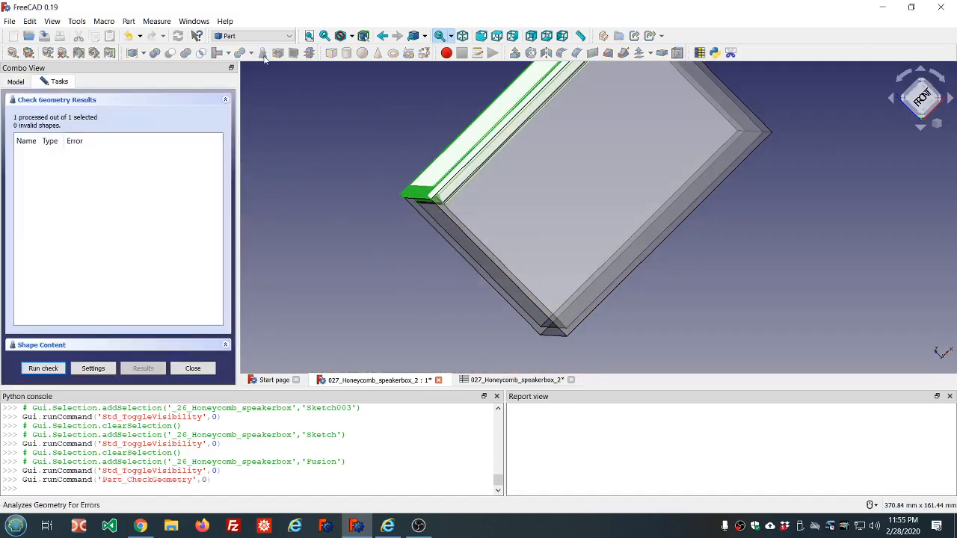
pyautogui.click(193, 369)
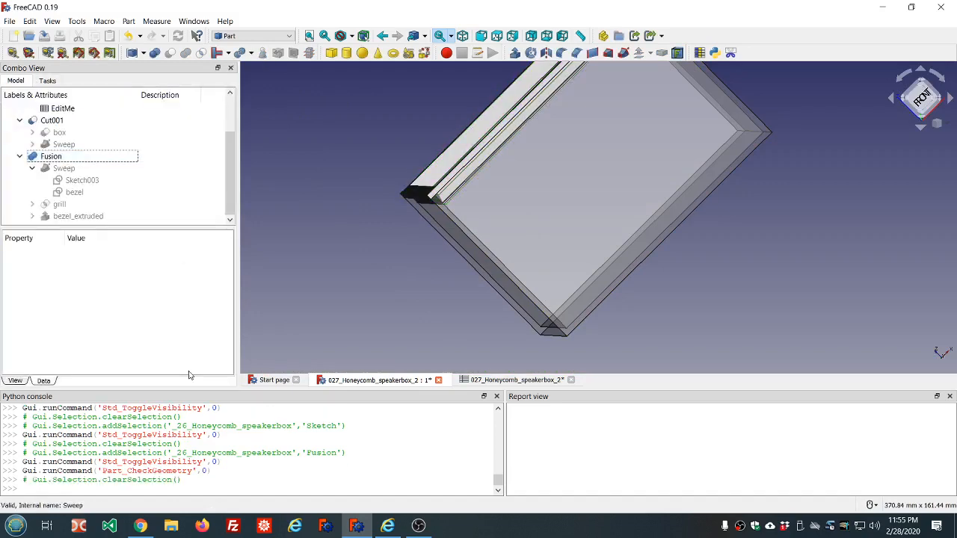
pyautogui.click(53, 123)
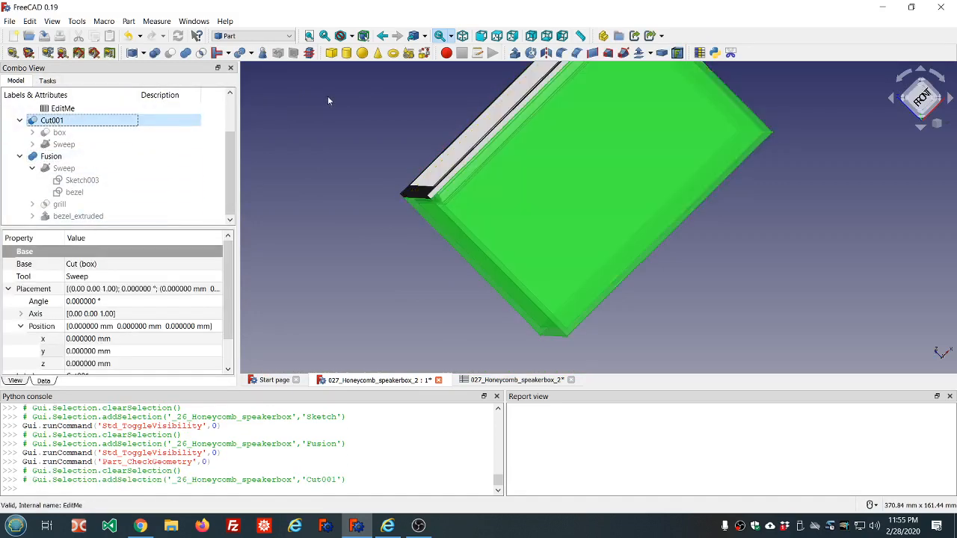
pyautogui.click(264, 52)
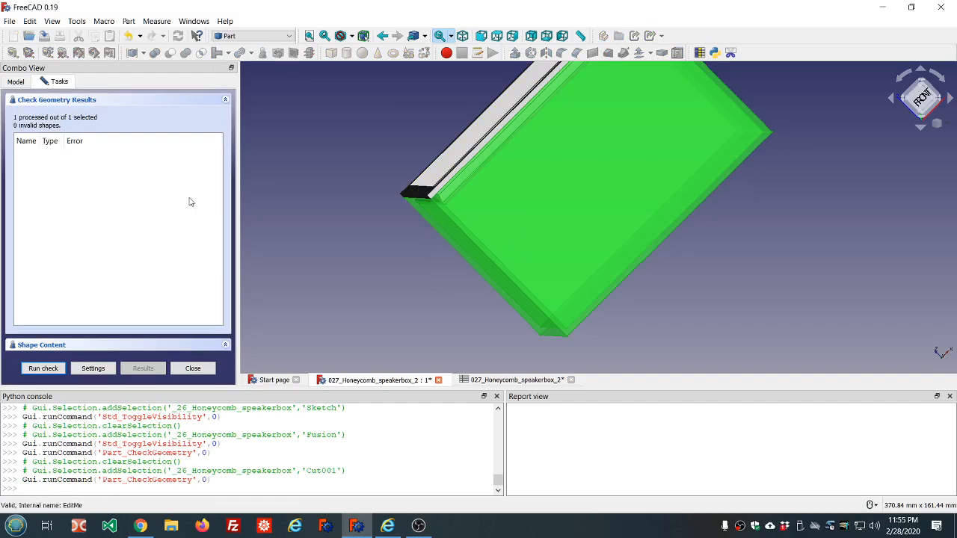
pyautogui.click(193, 368)
# Step: Open the EditMe spreadsheet
pyautogui.scroll(-3, 410, 320)
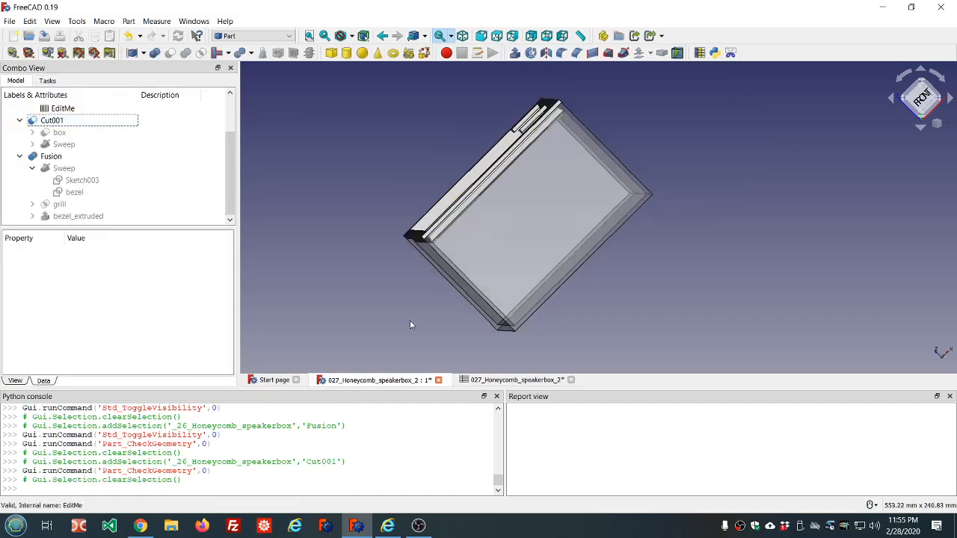
pyautogui.moveTo(645, 160); pyautogui.dragTo(673, 186, button='middle')
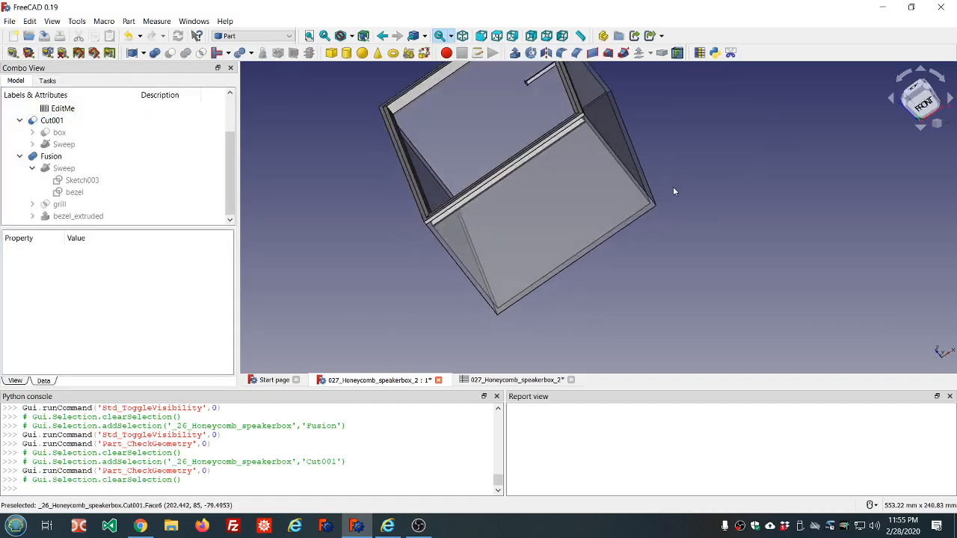
pyautogui.scroll(-7, 641, 179)
pyautogui.scroll(7, 648, 141)
pyautogui.scroll(-6, 568, 211)
pyautogui.scroll(4, 568, 329)
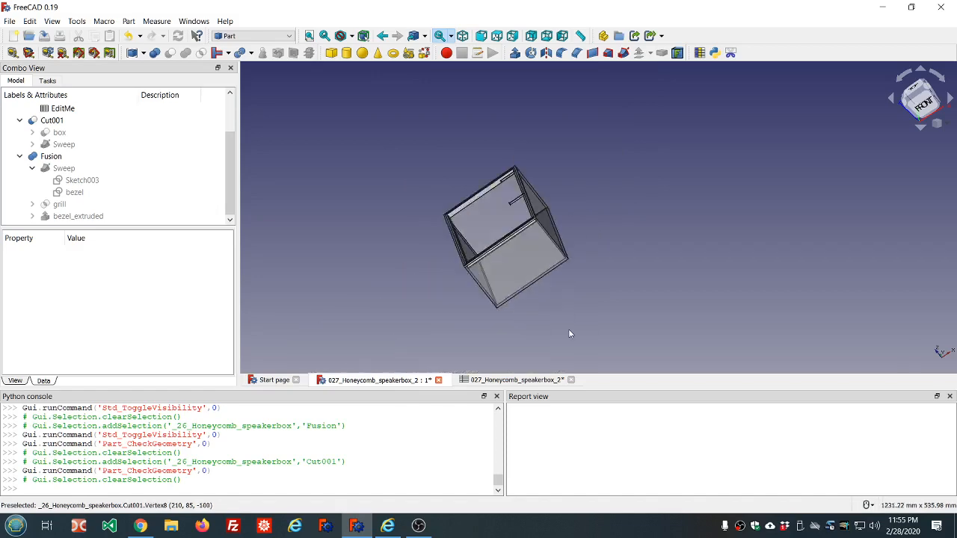
pyautogui.doubleClick(68, 111)
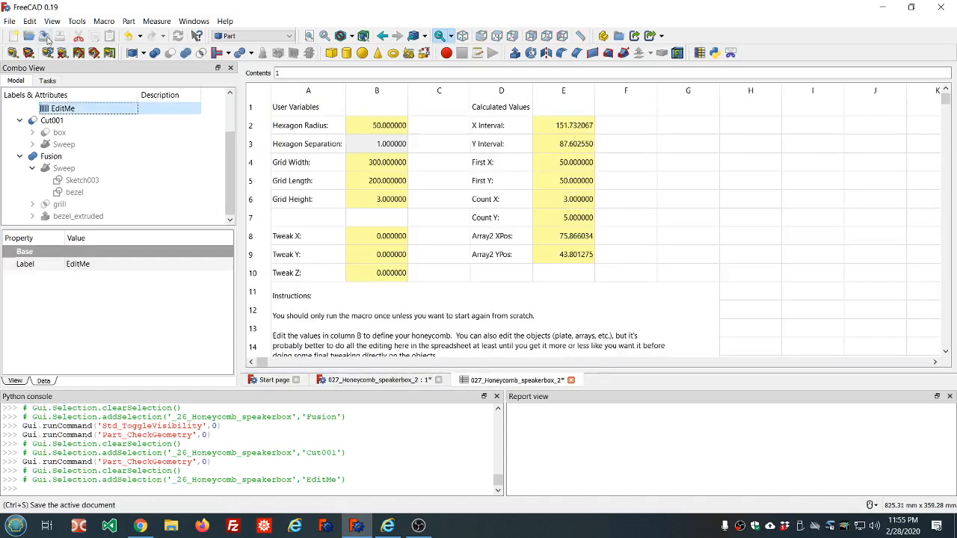
# Step: Save the document and set the Hexagon Radius in the EditMe spreadsheet to 5
pyautogui.click(45, 36)
pyautogui.click(379, 125)
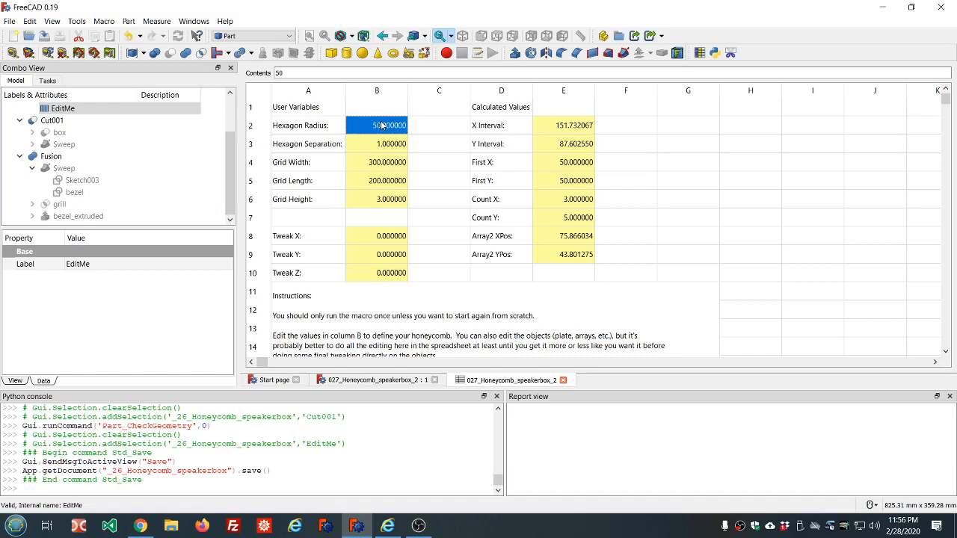
pyautogui.write('5')
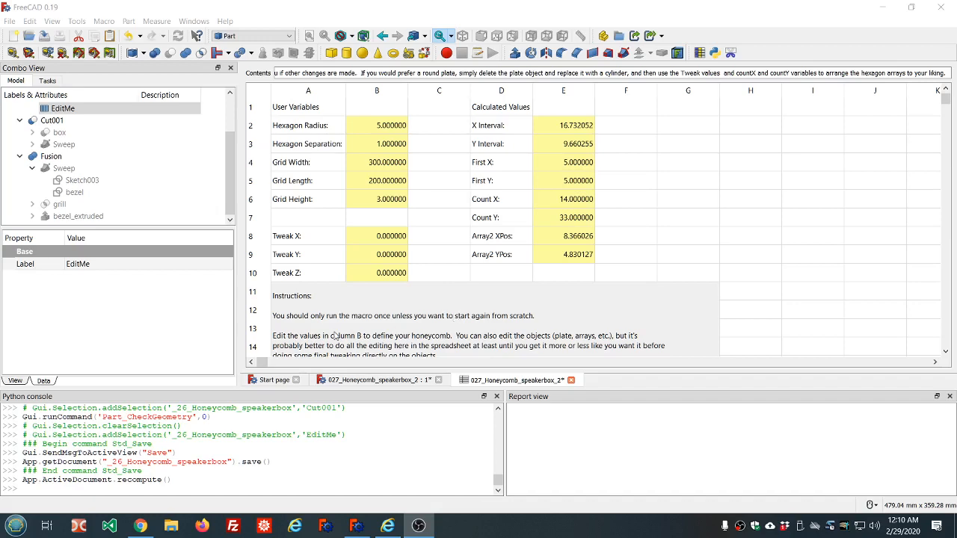
# Step: Inspect the regenerated honeycomb grill and its bezel edge in the 3D view from close up
pyautogui.click(349, 381)
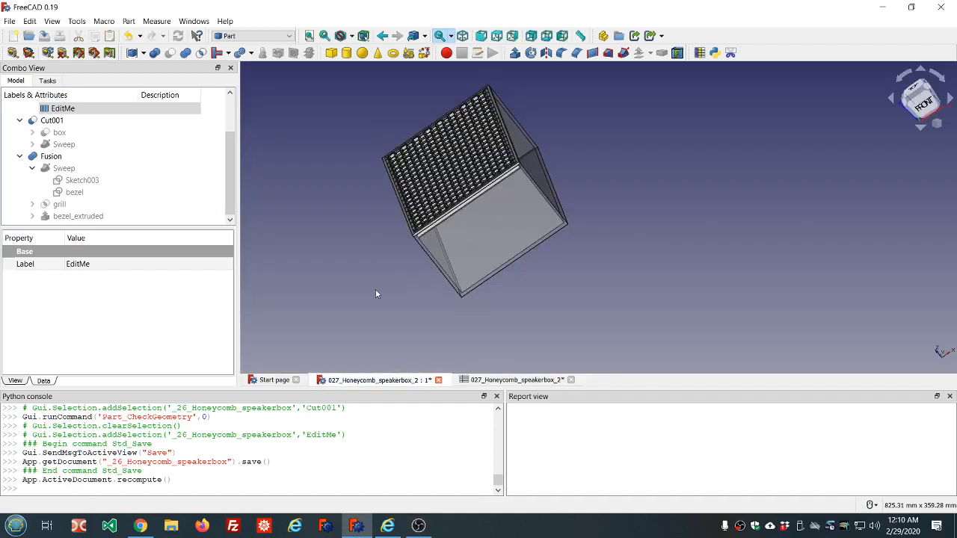
pyautogui.click(379, 274)
pyautogui.moveTo(384, 263); pyautogui.dragTo(485, 282, button='middle')
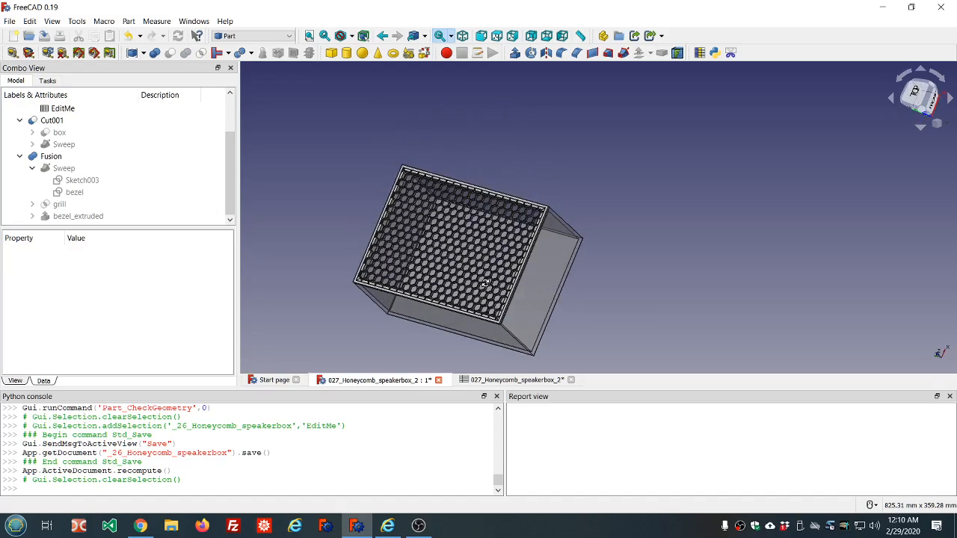
pyautogui.scroll(6, 394, 262)
pyautogui.scroll(-2, 411, 266)
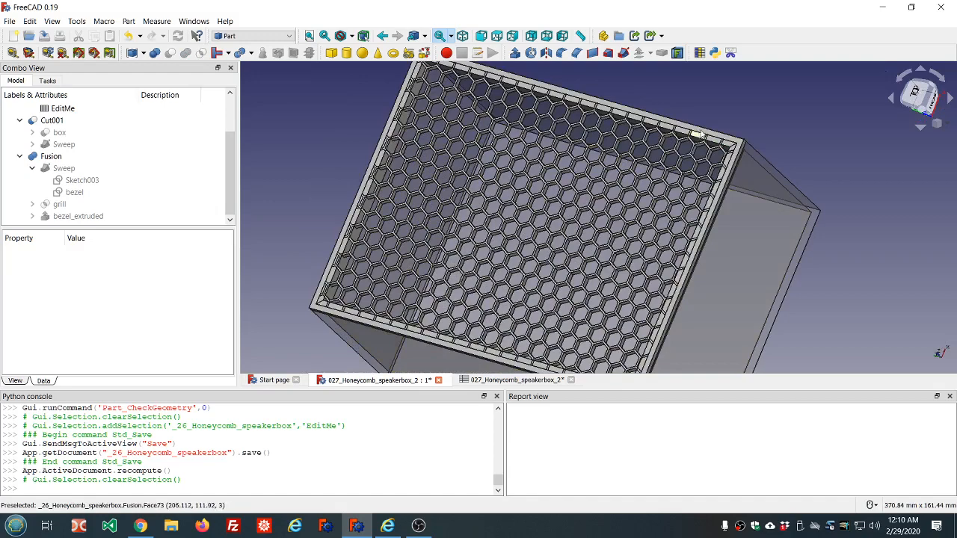
pyautogui.scroll(5, 698, 134)
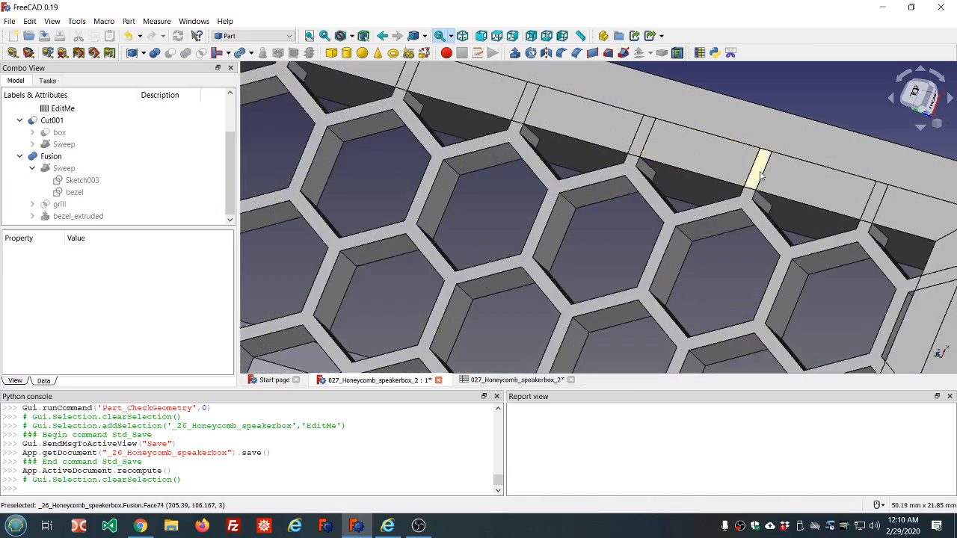
pyautogui.scroll(-4, 597, 124)
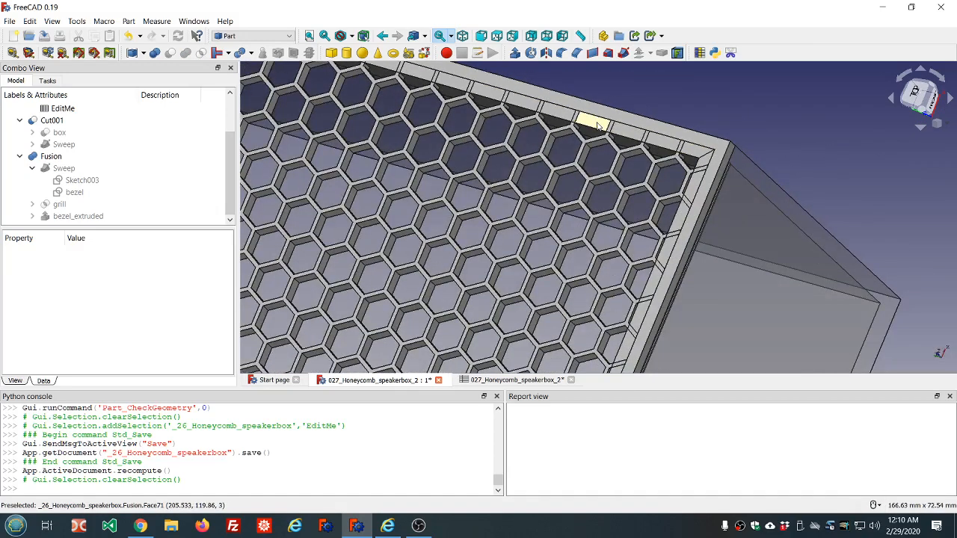
pyautogui.scroll(-4, 596, 124)
pyautogui.scroll(2, 266, 214)
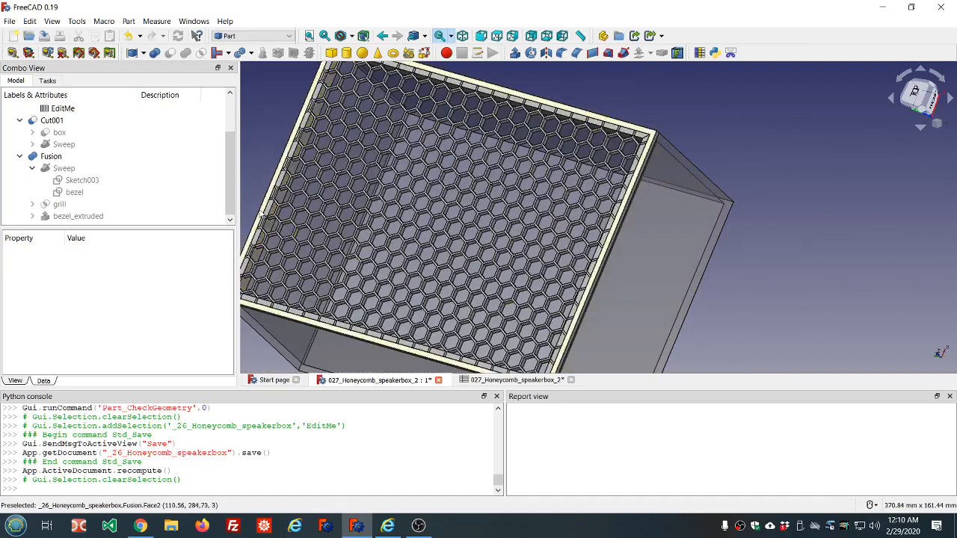
pyautogui.scroll(5, 258, 206)
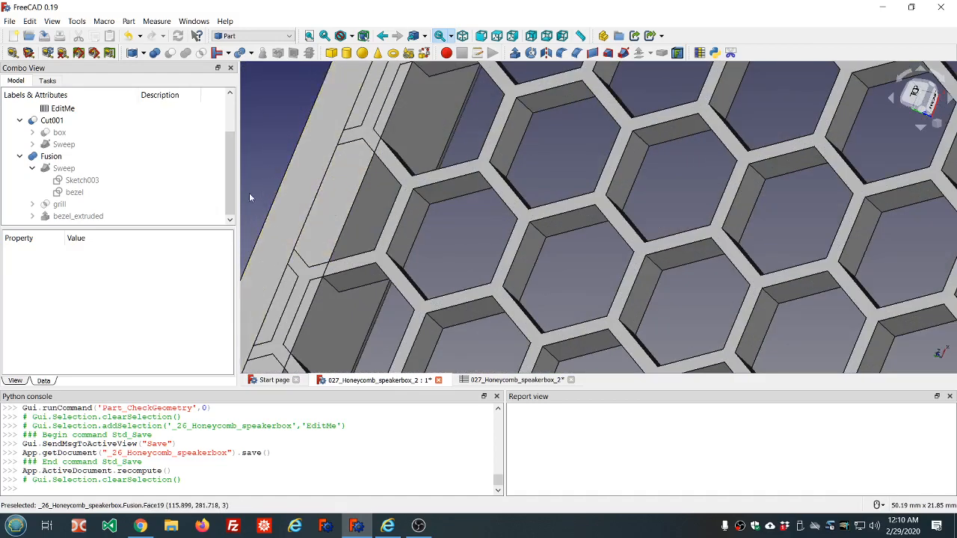
# Step: Set the Fusion's Refine property to true
pyautogui.click(33, 157)
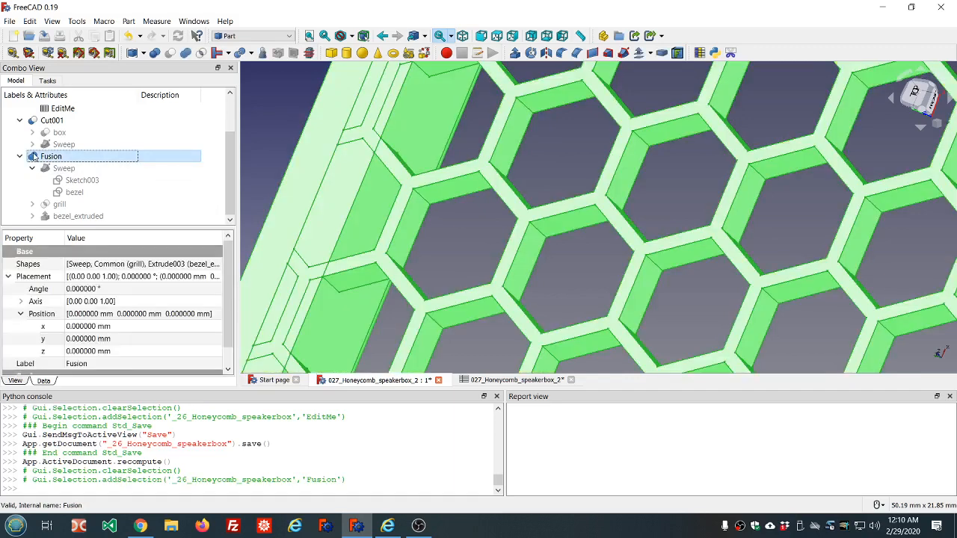
pyautogui.click(8, 277)
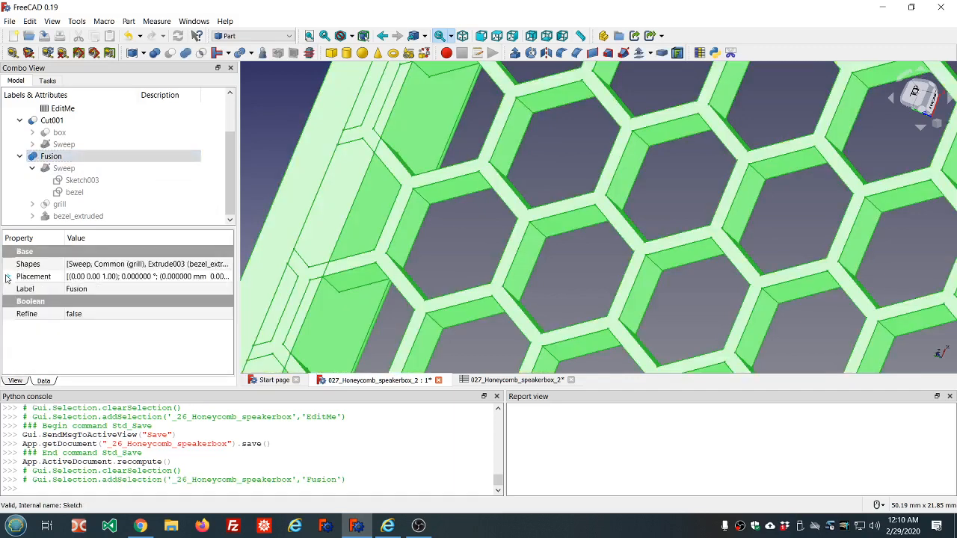
pyautogui.click(126, 315)
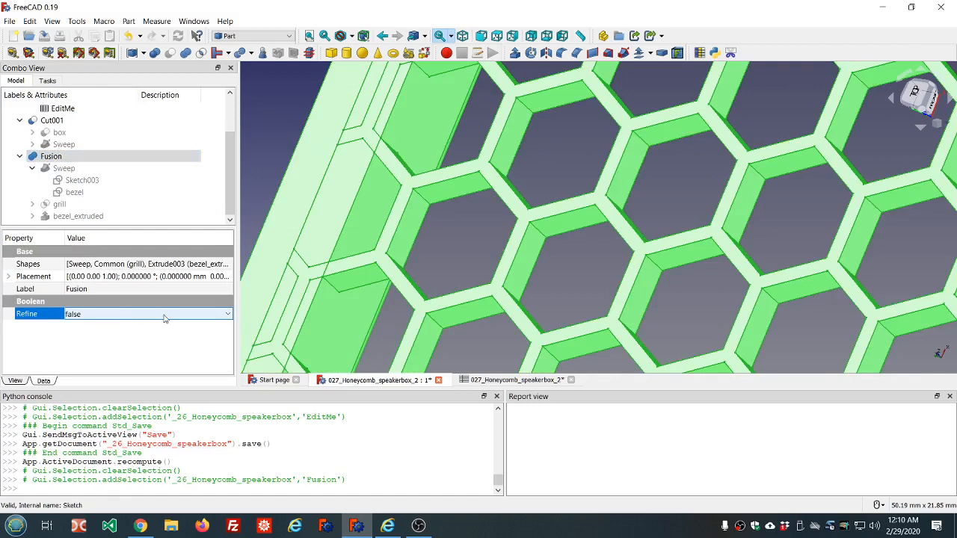
pyautogui.scroll(-1, 165, 318)
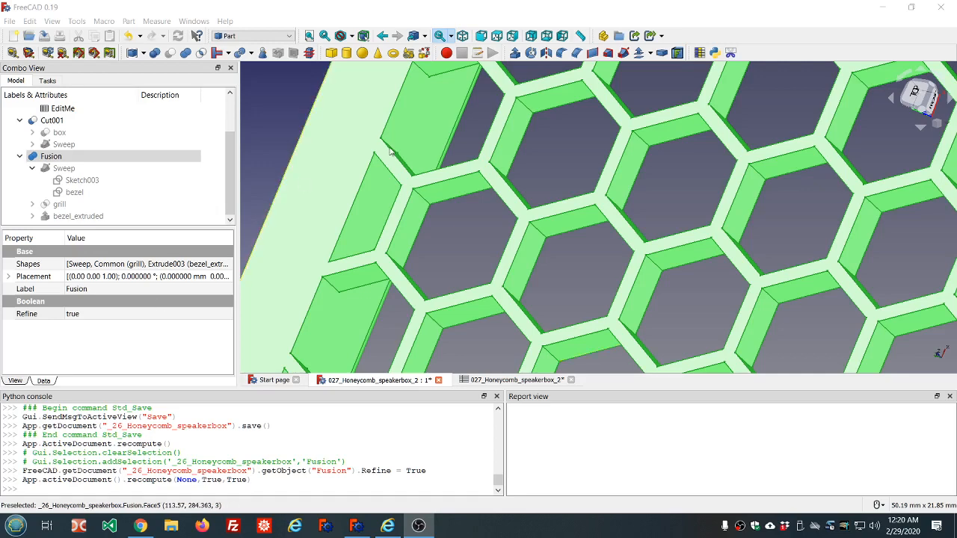
# Step: Inspect the refined Fusion and the groove along the box's edge from close up
pyautogui.scroll(-10, 517, 190)
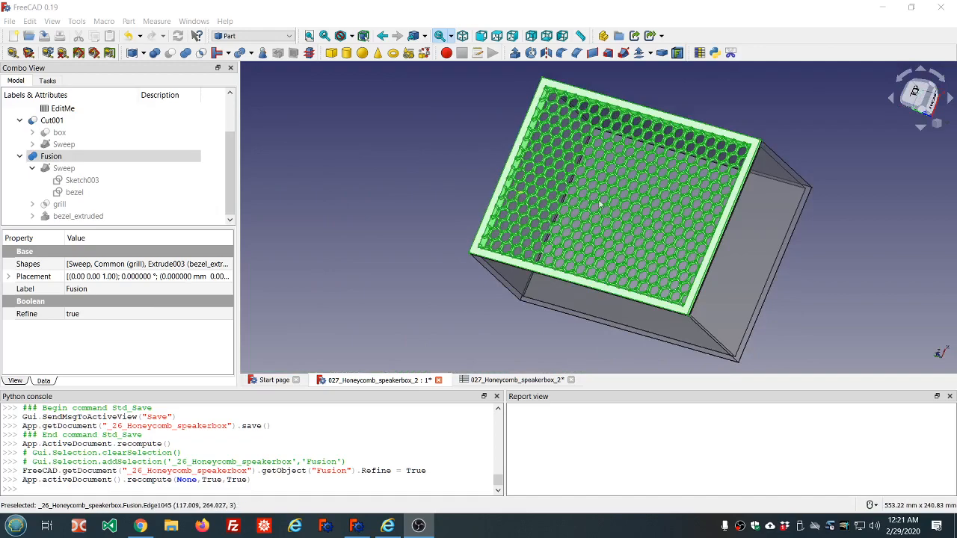
pyautogui.scroll(2, 680, 219)
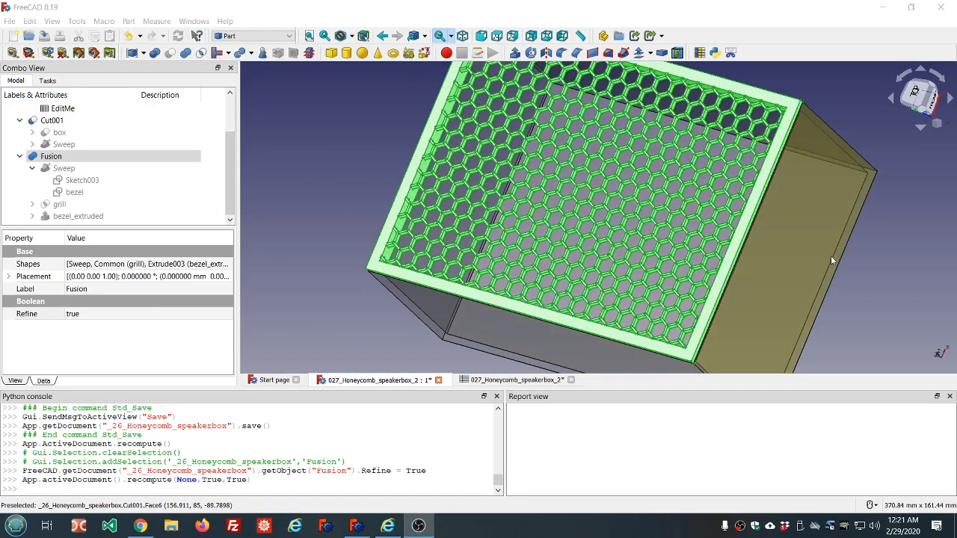
pyautogui.moveTo(811, 250); pyautogui.dragTo(569, 242, button='middle')
pyautogui.scroll(2, 472, 290)
pyautogui.scroll(3, 468, 271)
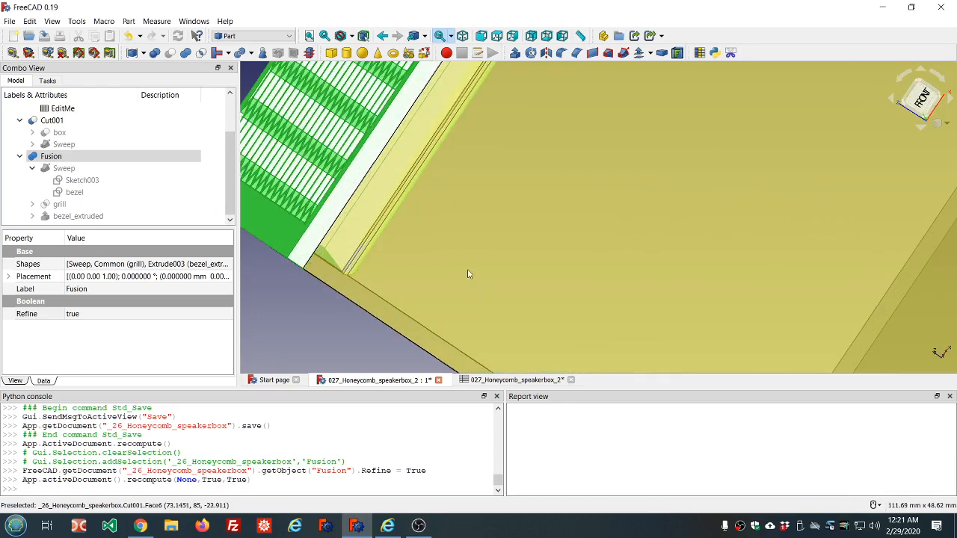
pyautogui.moveTo(455, 265); pyautogui.dragTo(442, 256, button='middle')
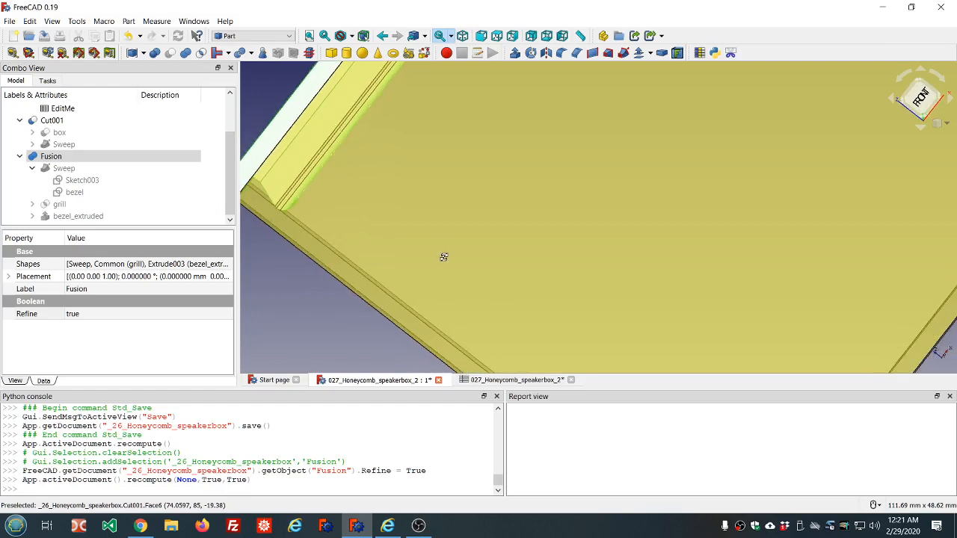
pyautogui.scroll(3, 299, 213)
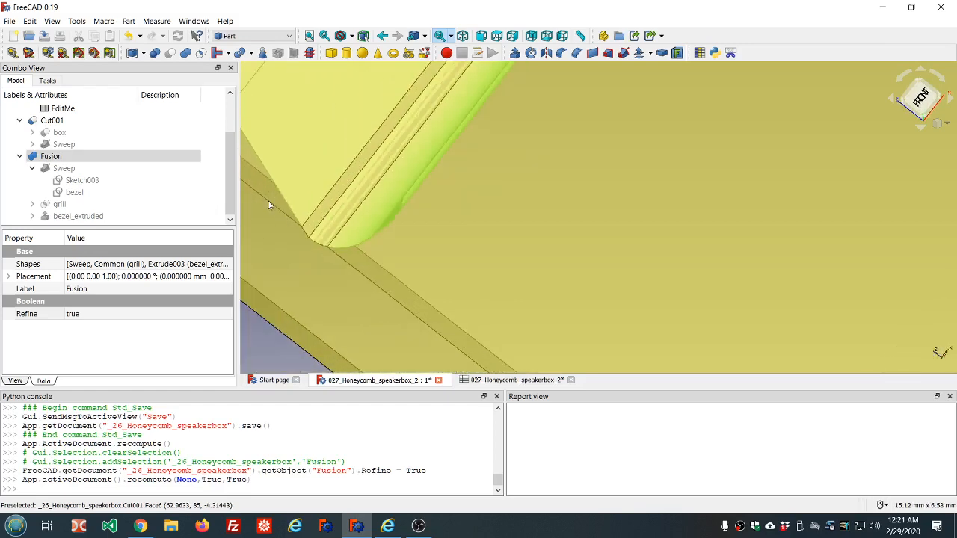
pyautogui.scroll(-2, 342, 220)
pyautogui.scroll(-2, 344, 221)
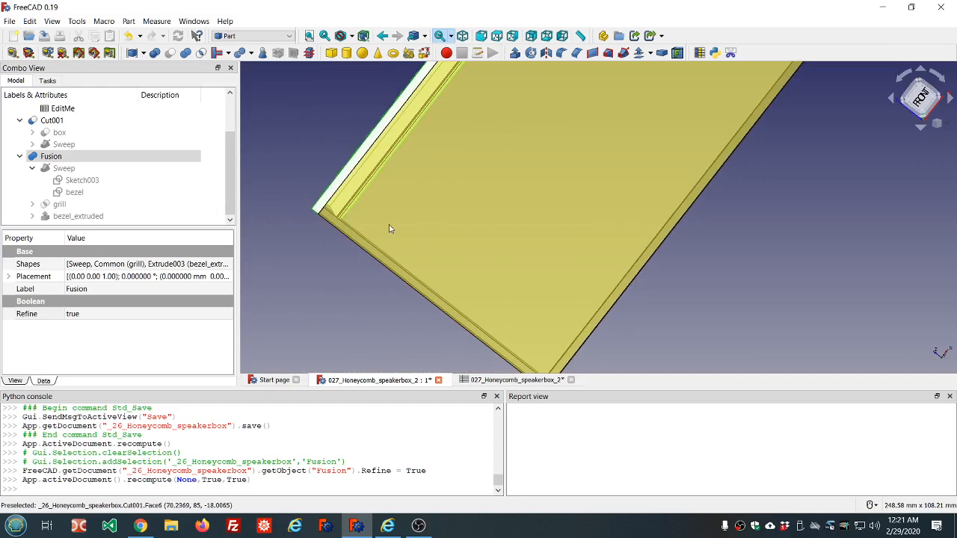
pyautogui.moveTo(397, 225); pyautogui.dragTo(455, 247, button='middle')
pyautogui.scroll(-5, 456, 247)
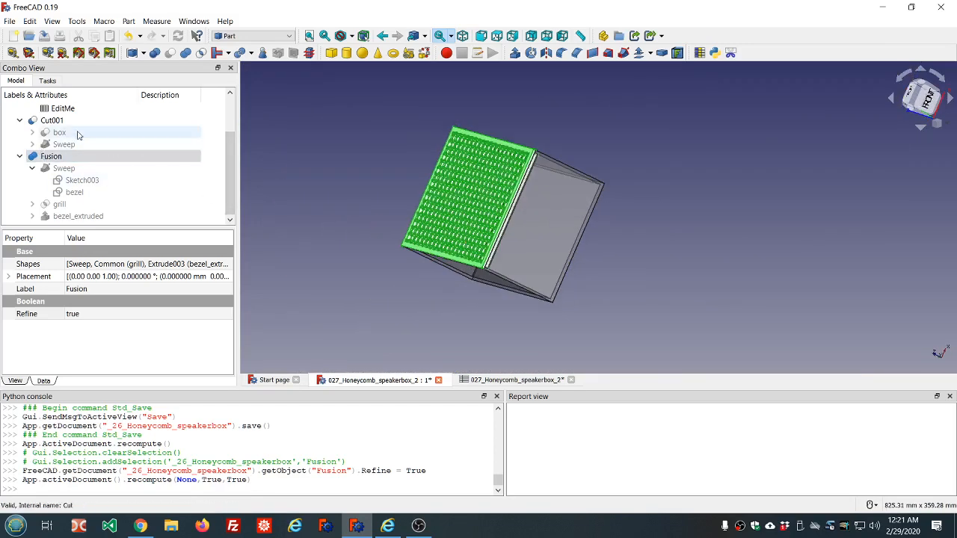
# Step: Expand the grill's tree to examine HoneycombGrid, Fused_Arrays and both hexagon arrays
pyautogui.click(32, 204)
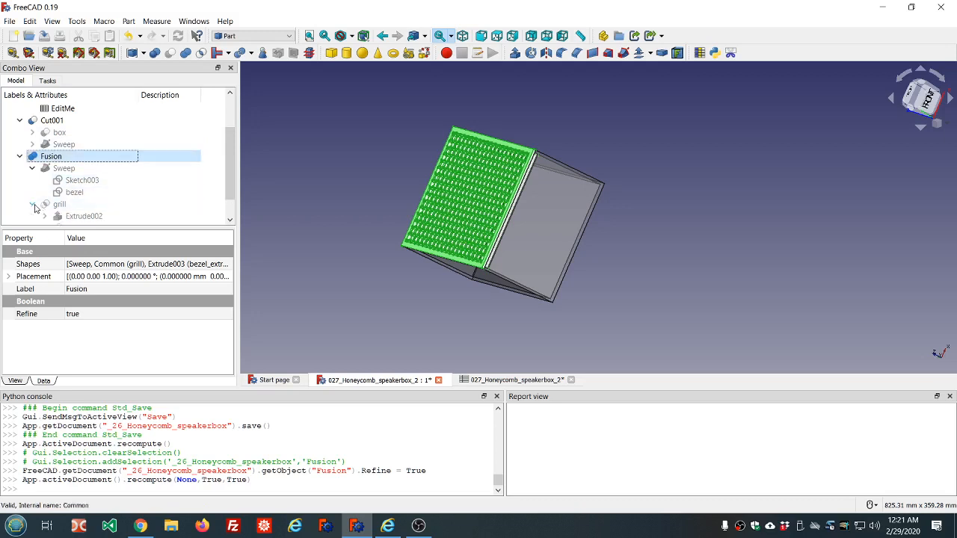
pyautogui.click(45, 204)
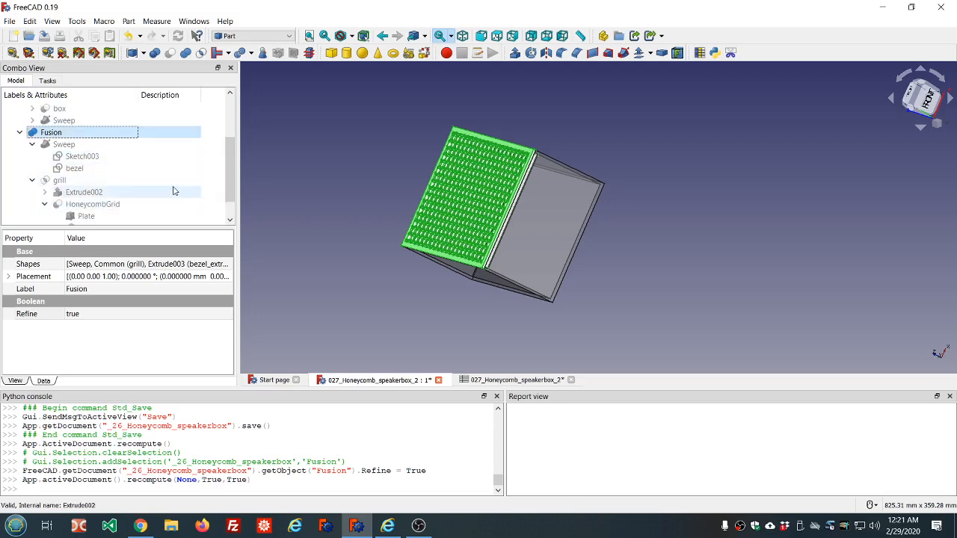
pyautogui.click(59, 204)
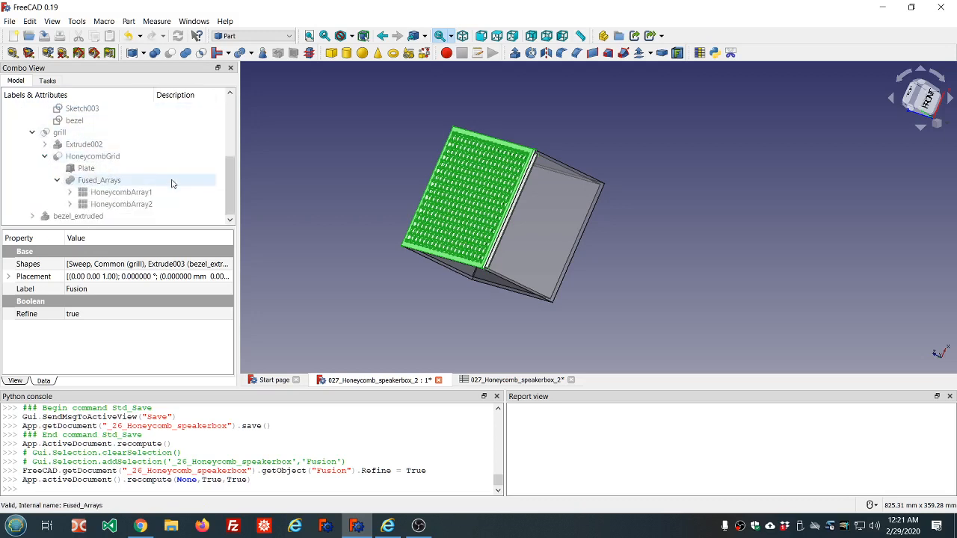
pyautogui.click(69, 193)
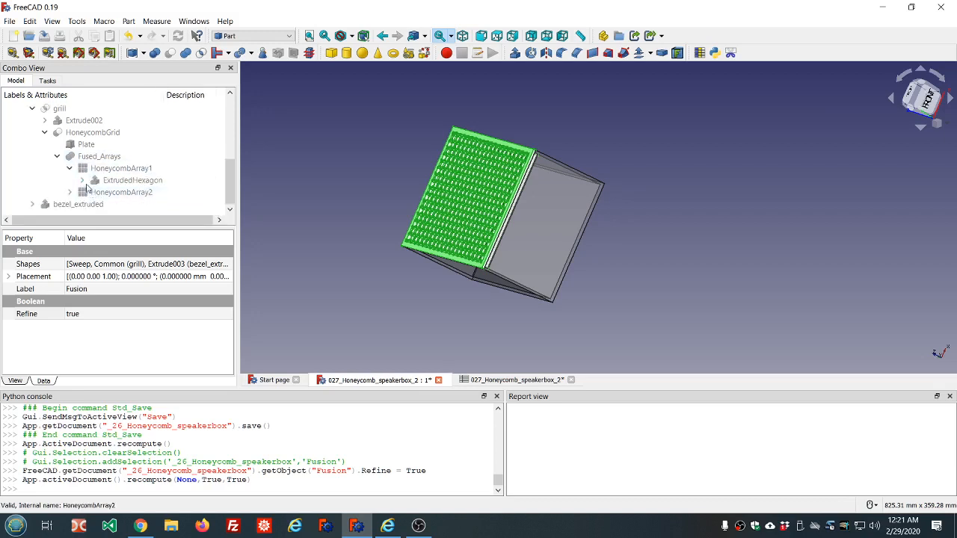
pyautogui.click(82, 180)
pyautogui.click(70, 192)
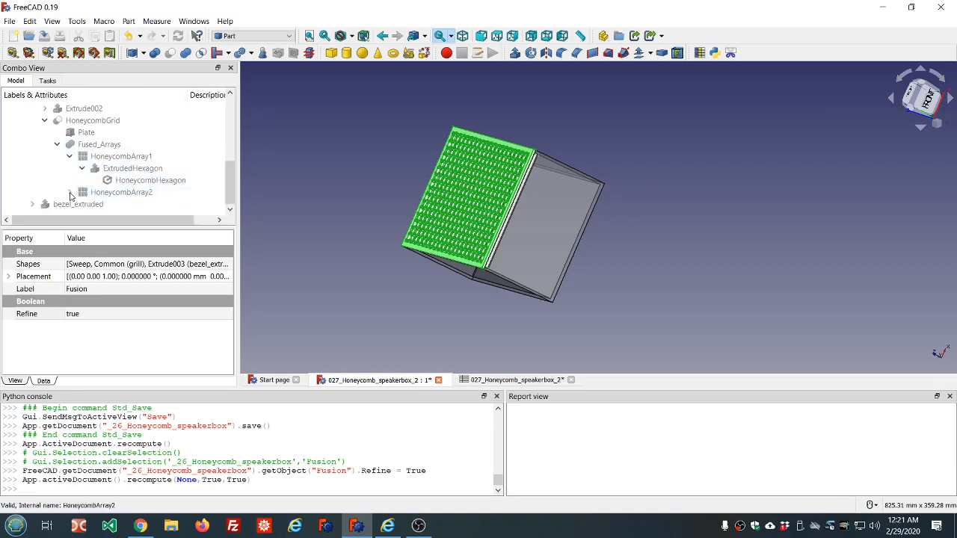
pyautogui.click(82, 204)
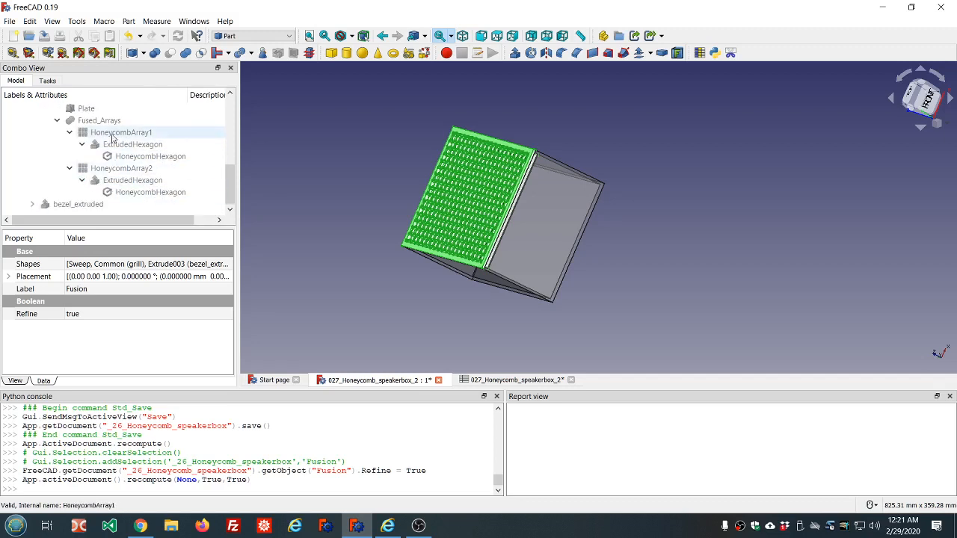
pyautogui.scroll(2, 120, 134)
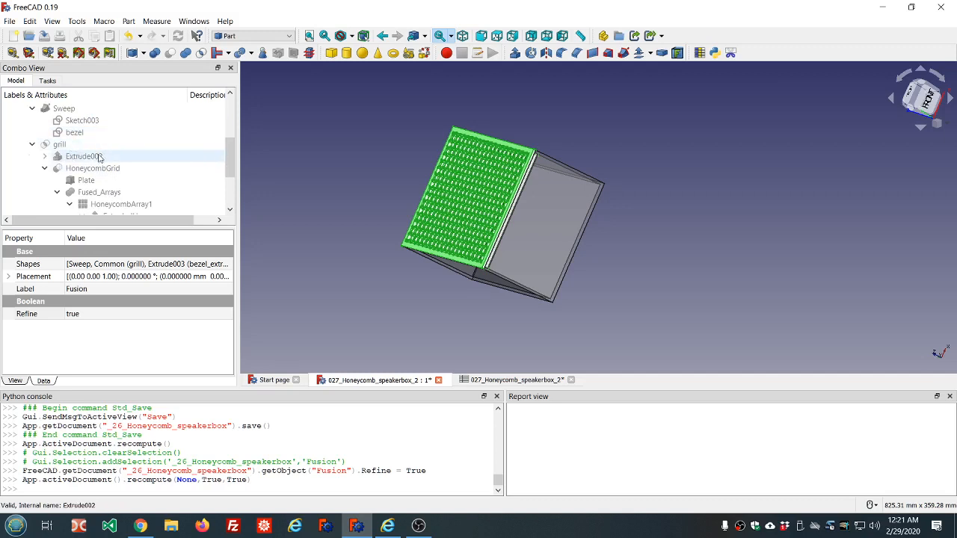
pyautogui.scroll(2, 74, 146)
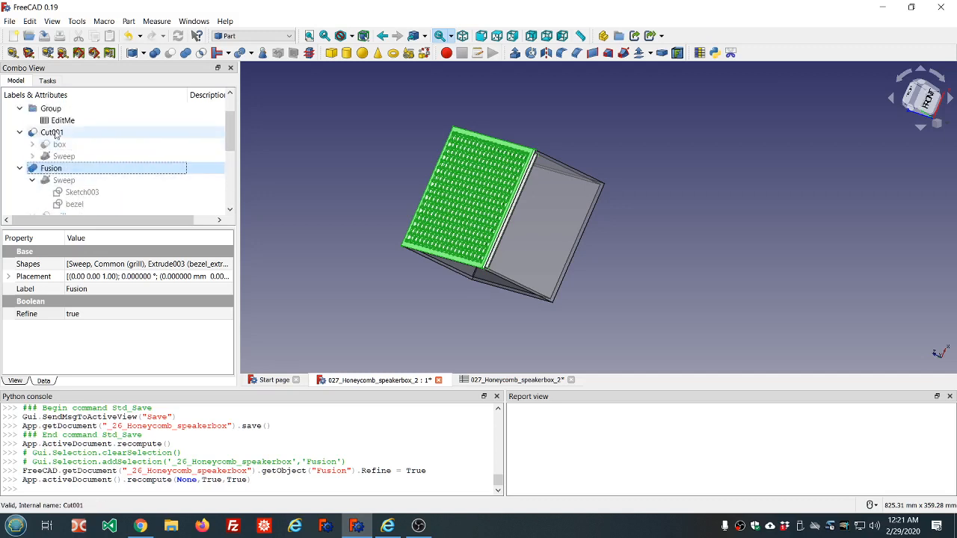
pyautogui.scroll(1, 56, 138)
pyautogui.scroll(-5, 67, 161)
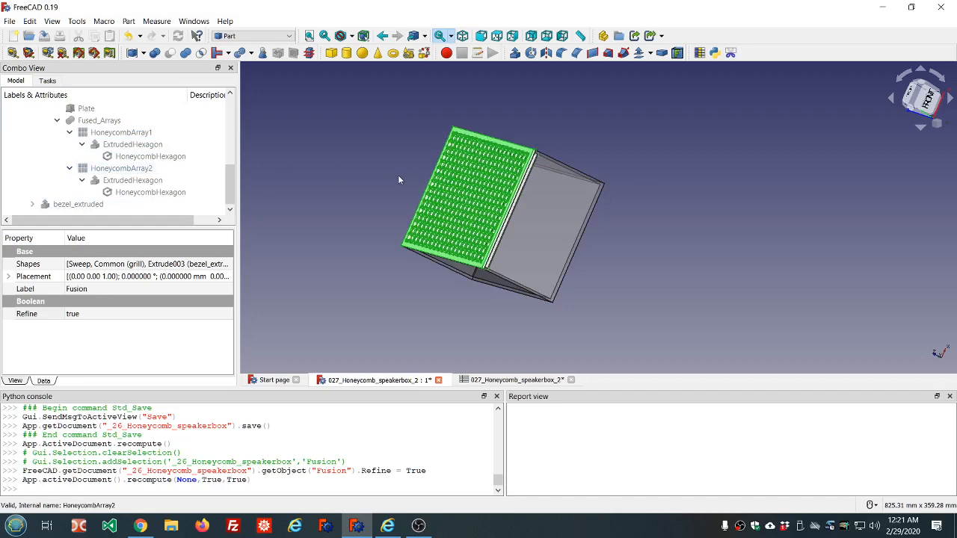
# Step: Inspect the refined grill from several angles and select the HoneycombGrid object
pyautogui.moveTo(397, 175); pyautogui.dragTo(534, 221, button='middle')
pyautogui.scroll(3, 526, 213)
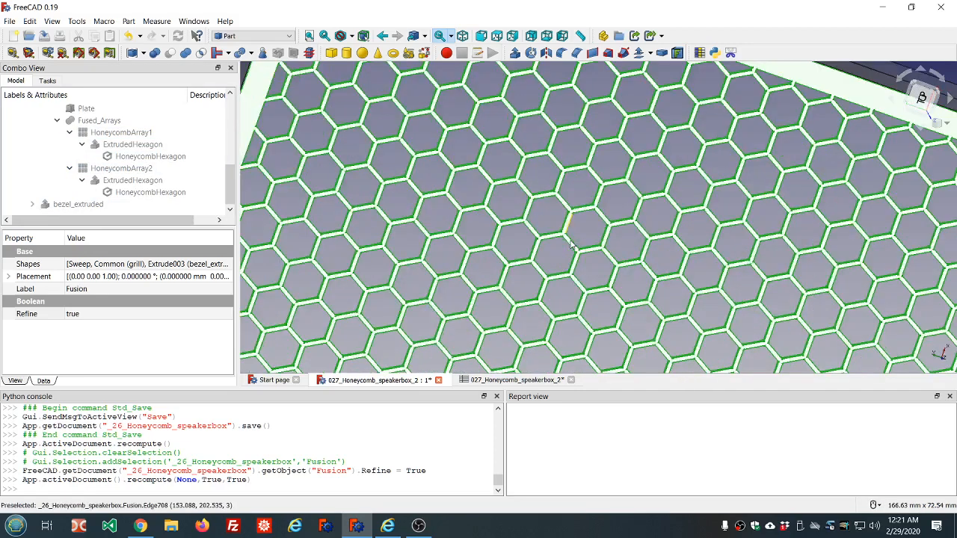
pyautogui.scroll(-2, 496, 184)
pyautogui.scroll(-4, 492, 184)
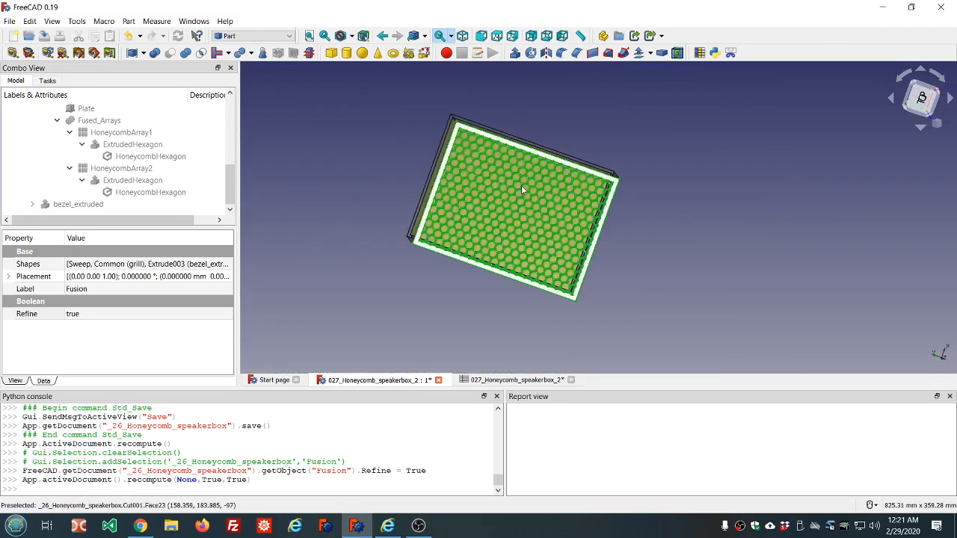
pyautogui.scroll(5, 520, 185)
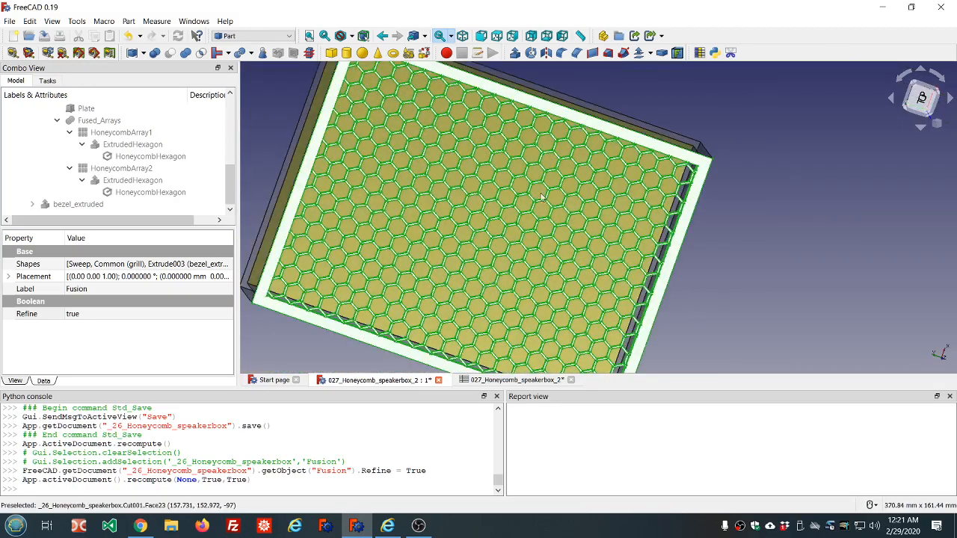
pyautogui.click(711, 226)
pyautogui.moveTo(724, 241); pyautogui.dragTo(689, 208, button='middle')
pyautogui.scroll(-6, 689, 208)
pyautogui.scroll(6, 597, 192)
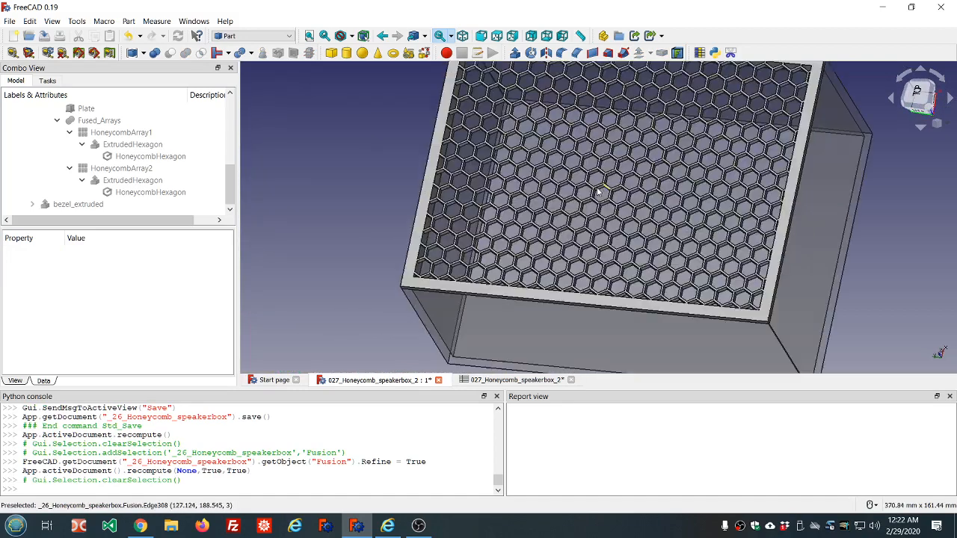
pyautogui.scroll(-4, 597, 192)
pyautogui.scroll(2, 150, 140)
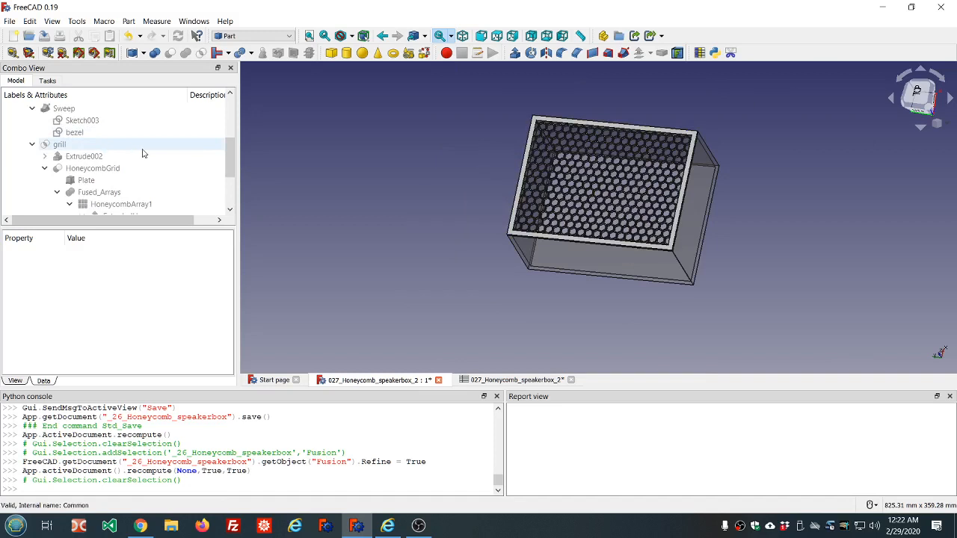
pyautogui.scroll(-1, 143, 153)
pyautogui.click(122, 136)
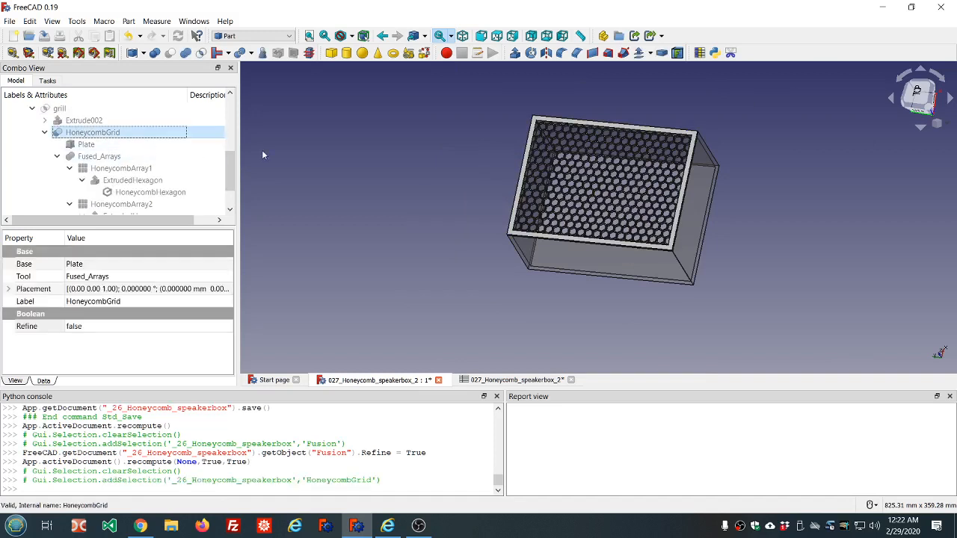
# Step: Show the HoneycombGrid over the box, zoom in to inspect it, and hide it again
pyautogui.press('space')
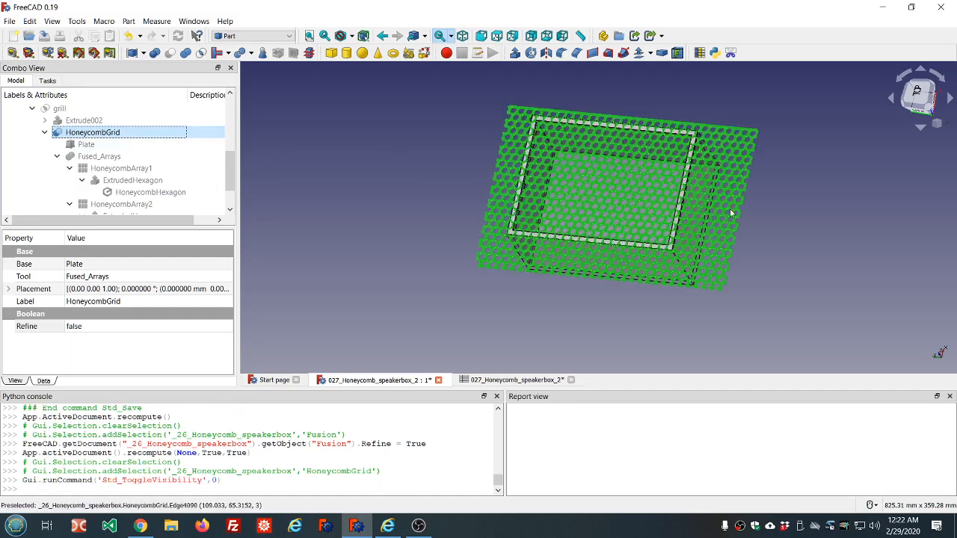
pyautogui.scroll(5, 566, 172)
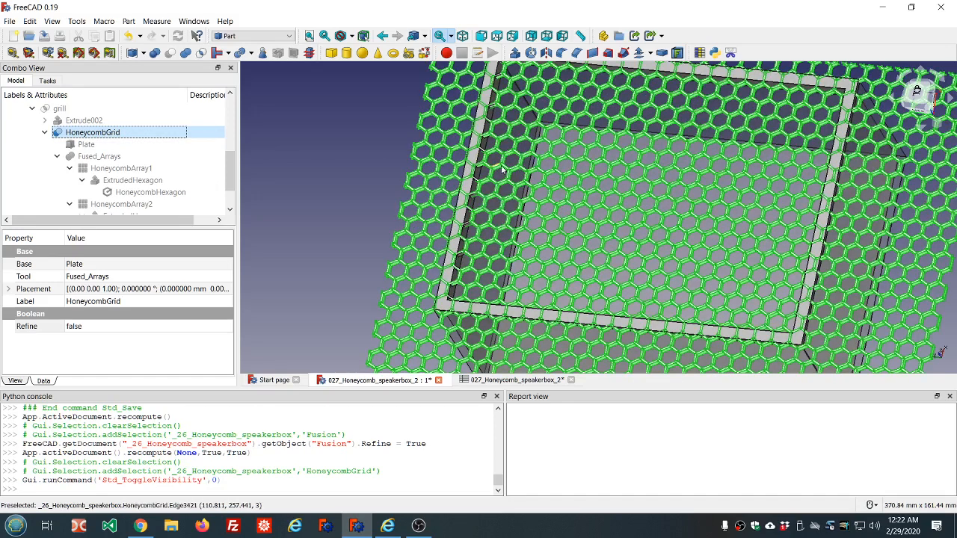
pyautogui.scroll(-3, 681, 195)
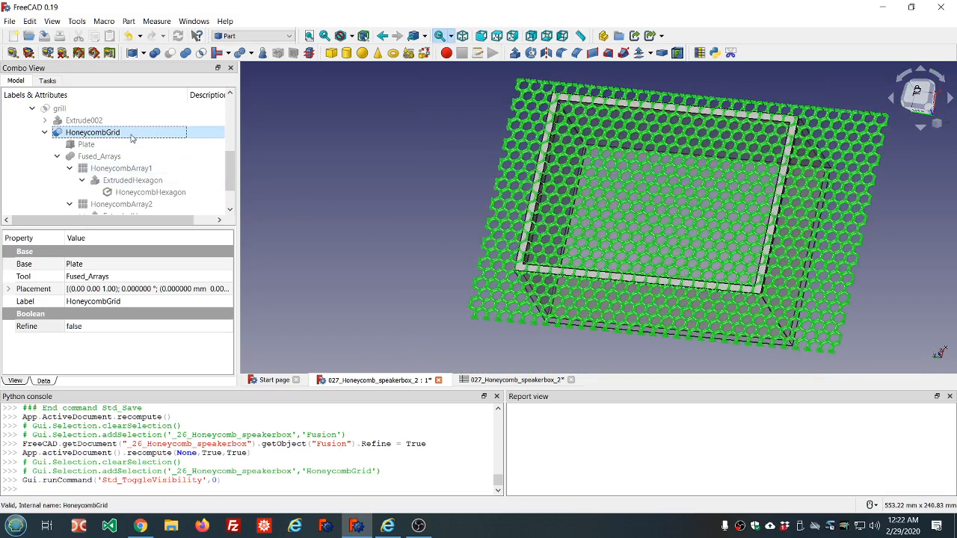
pyautogui.press('space')
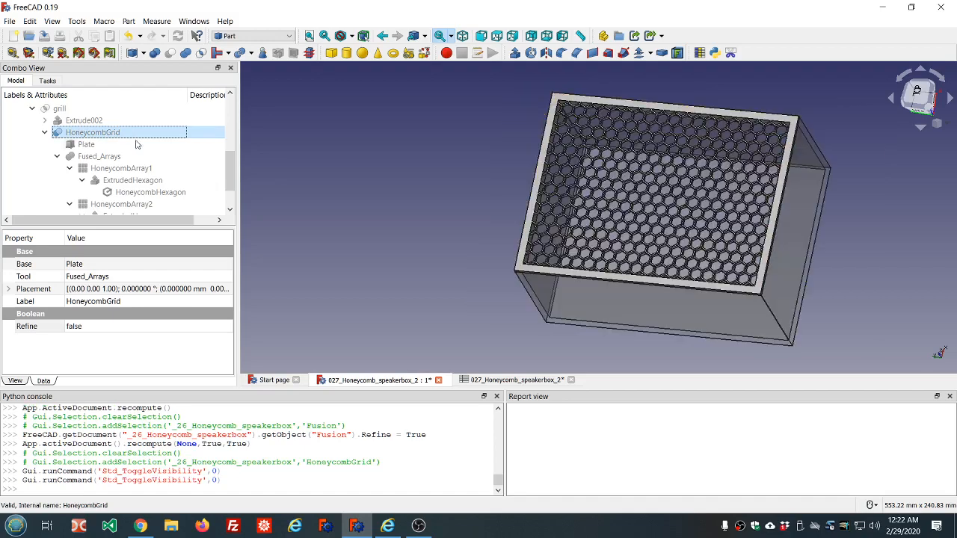
# Step: Inspect the groove along the box's top edge from close up, including from the front view
pyautogui.click(331, 170)
pyautogui.moveTo(635, 275); pyautogui.dragTo(460, 244, button='middle')
pyautogui.scroll(8, 459, 244)
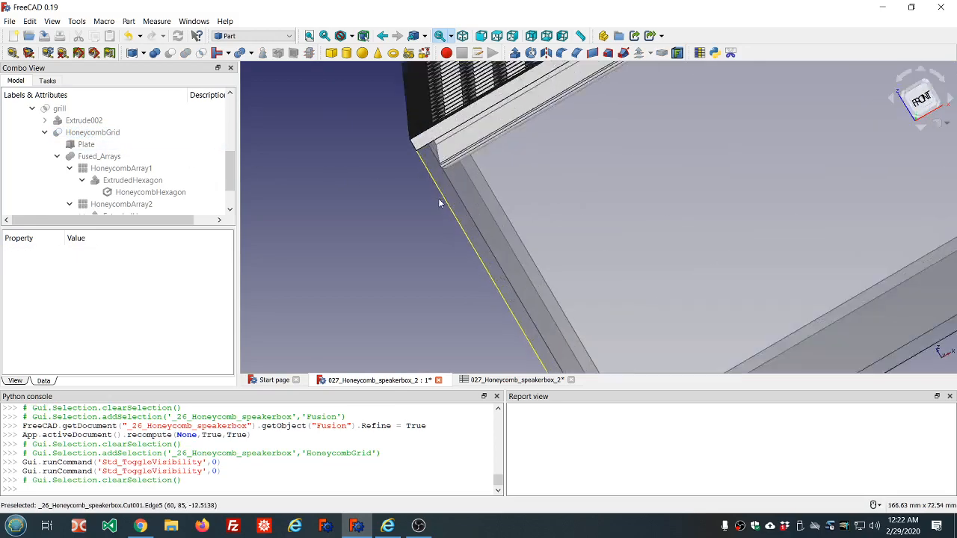
pyautogui.scroll(-3, 465, 170)
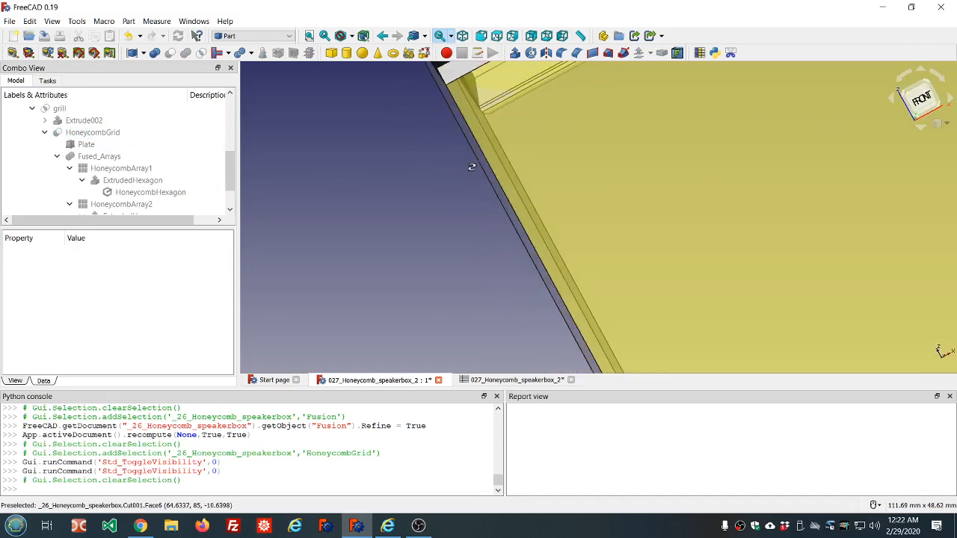
pyautogui.scroll(5, 470, 134)
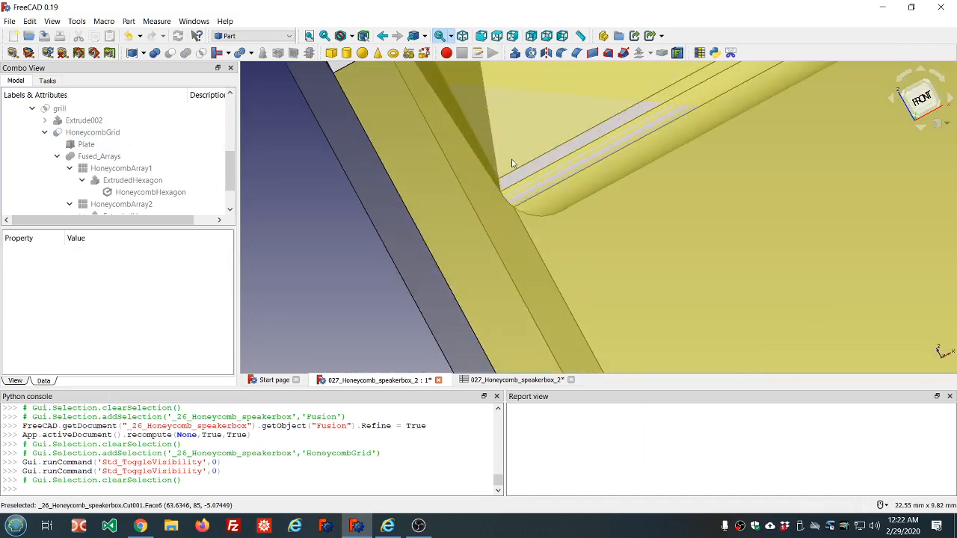
pyautogui.scroll(-3, 506, 159)
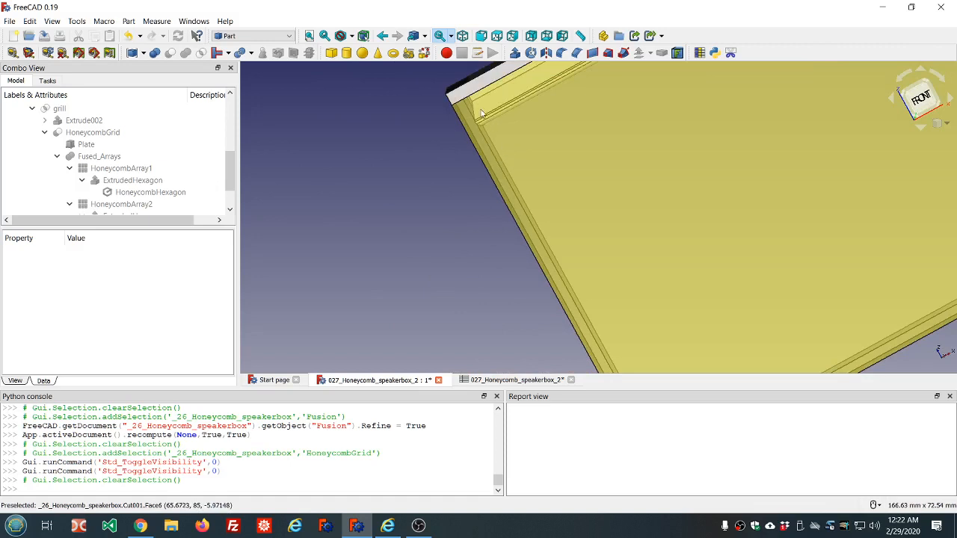
pyautogui.scroll(4, 467, 106)
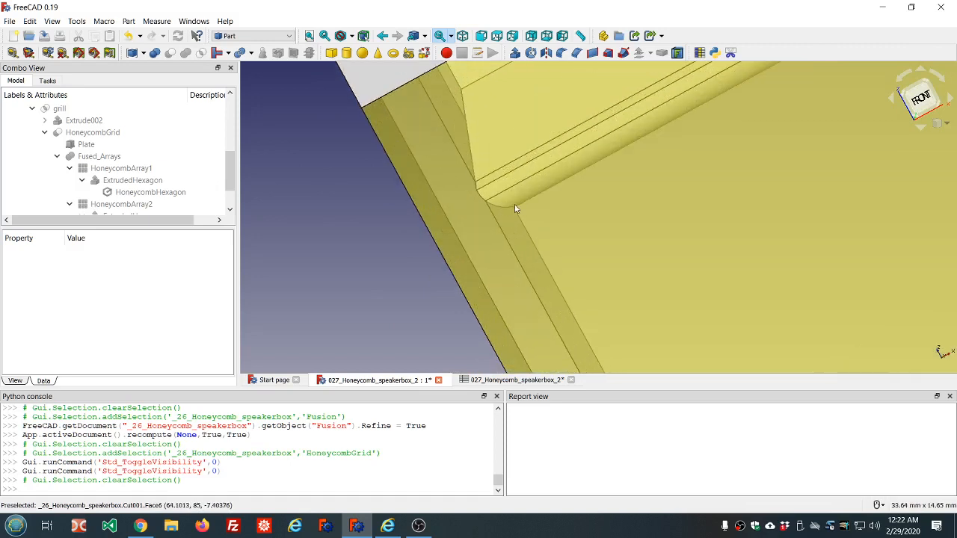
pyautogui.click(923, 101)
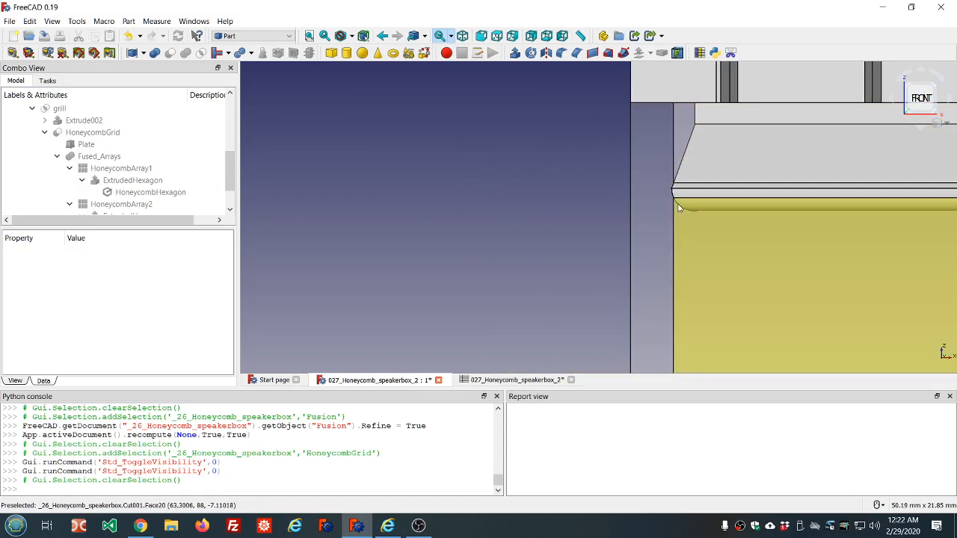
pyautogui.scroll(-6, 679, 207)
pyautogui.scroll(4, 781, 199)
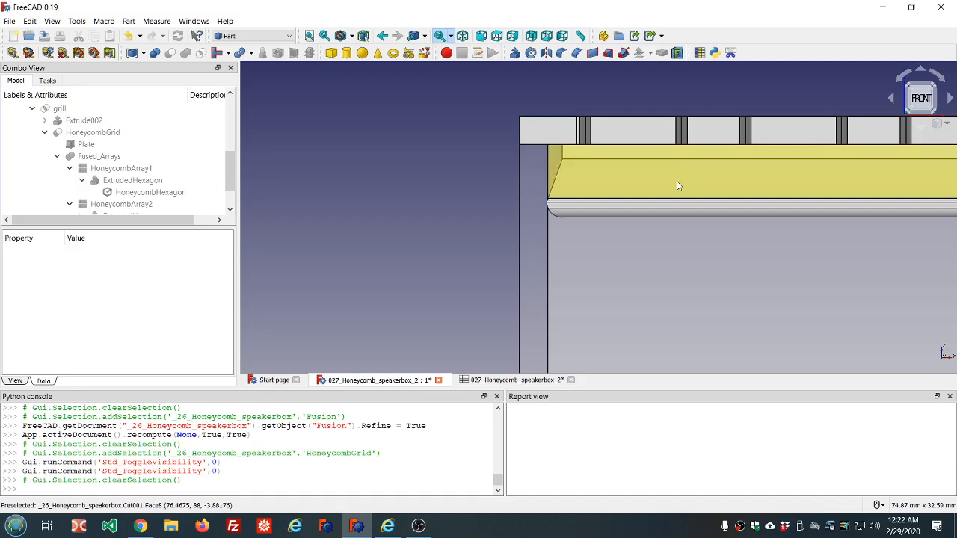
pyautogui.scroll(-5, 678, 185)
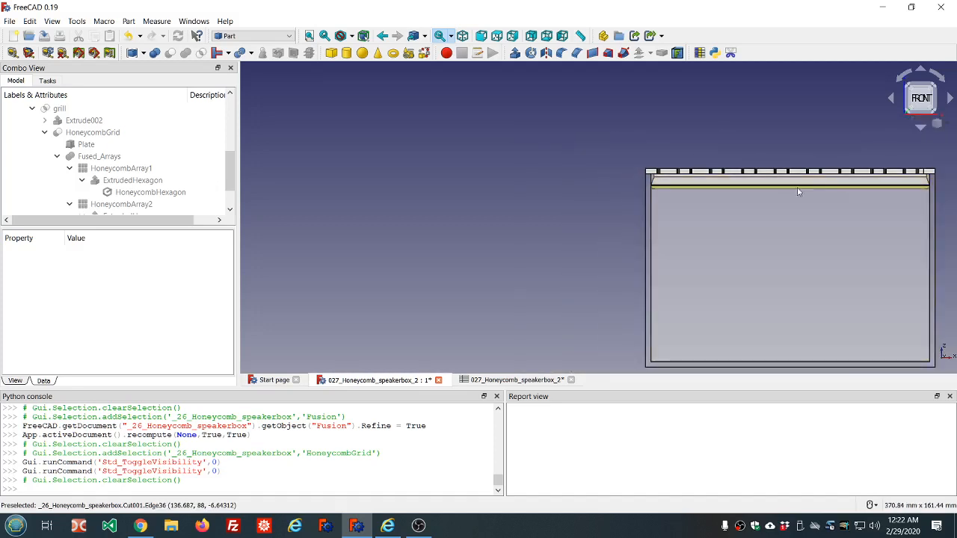
pyautogui.scroll(4, 847, 187)
pyautogui.scroll(-1, 538, 181)
pyautogui.scroll(3, 491, 181)
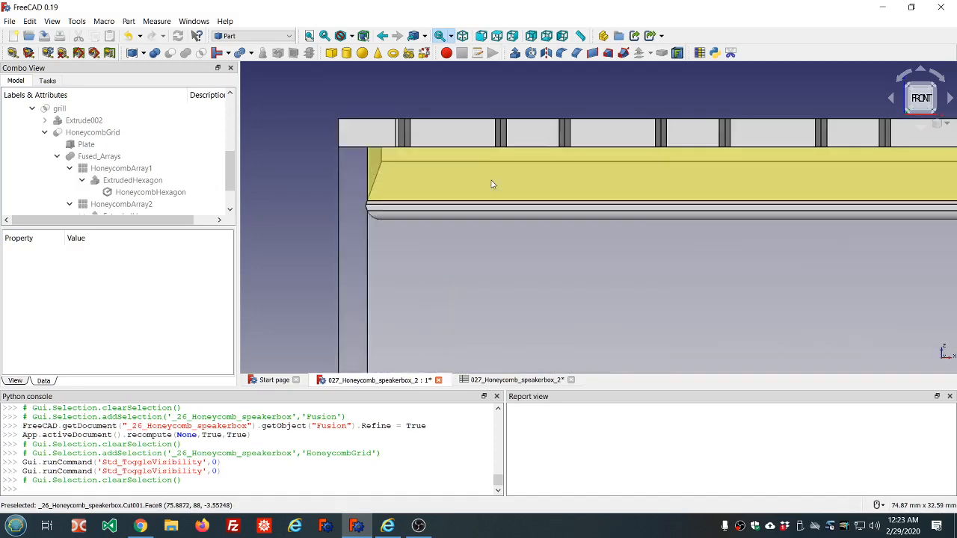
pyautogui.scroll(2, 351, 192)
pyautogui.scroll(2, 350, 192)
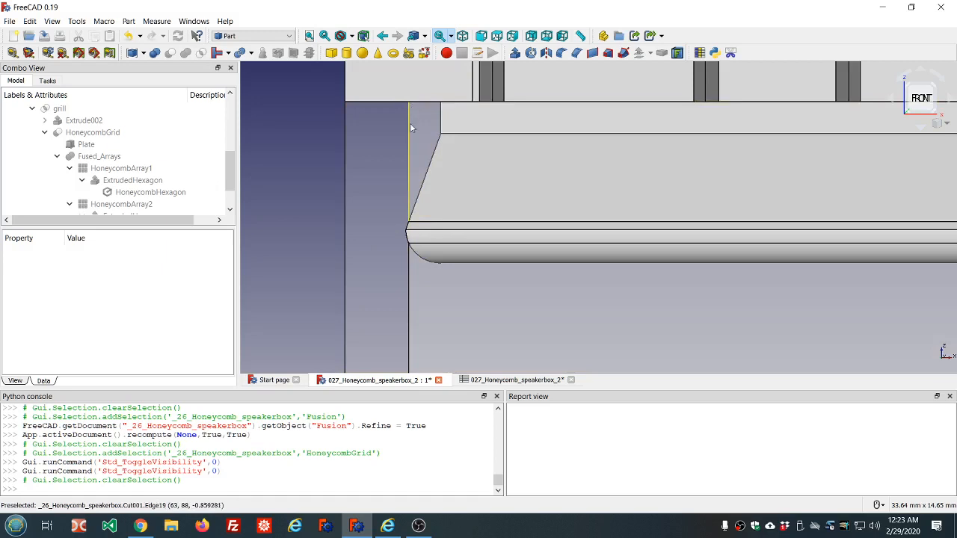
# Step: Try stepping the Fusion's Placement z position up to 8 mm and back down, ending at 0 mm
pyautogui.scroll(3, 158, 137)
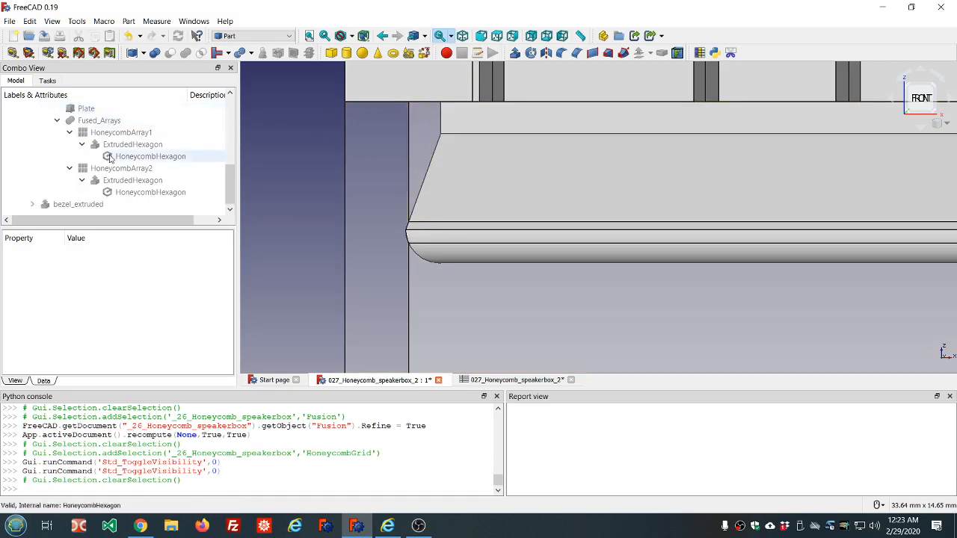
pyautogui.click(51, 169)
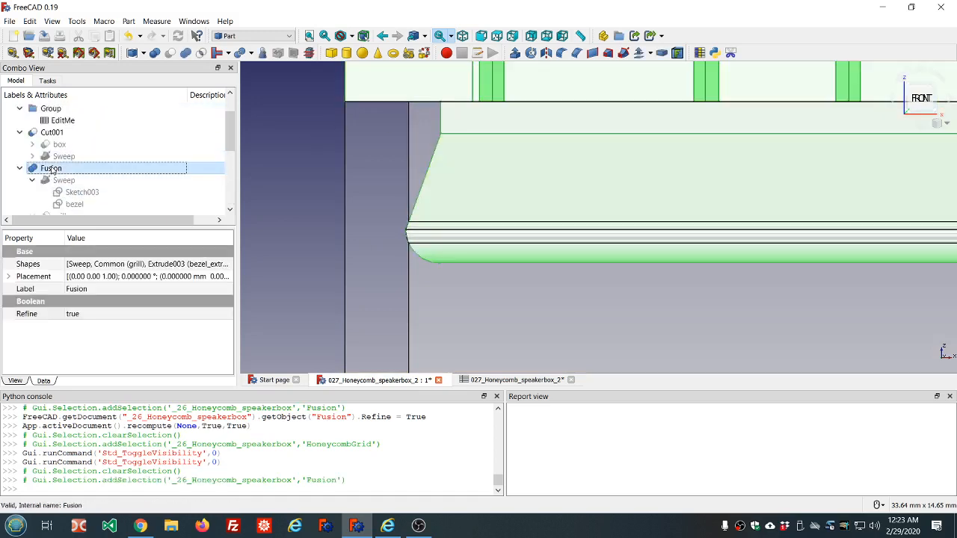
pyautogui.click(9, 277)
pyautogui.click(20, 314)
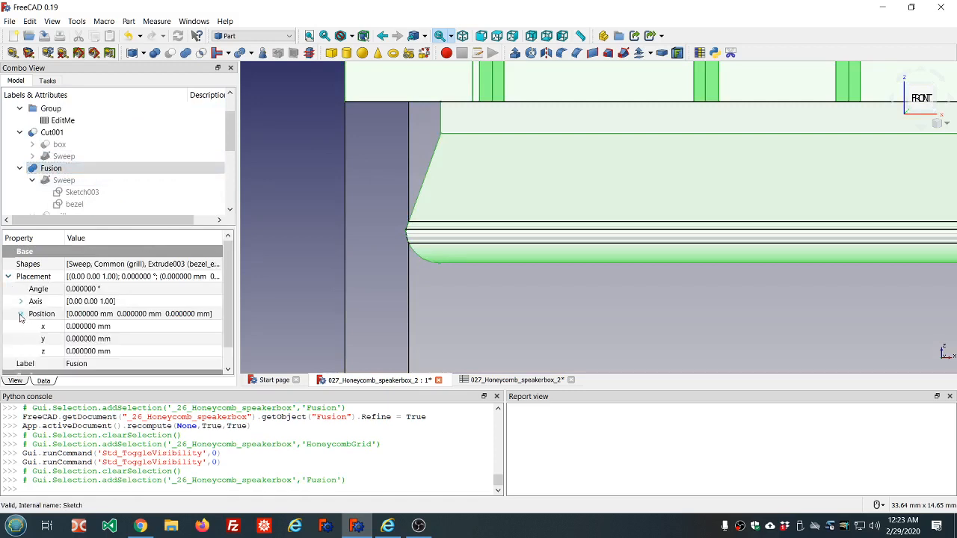
pyautogui.click(128, 352)
pyautogui.scroll(1, 130, 351)
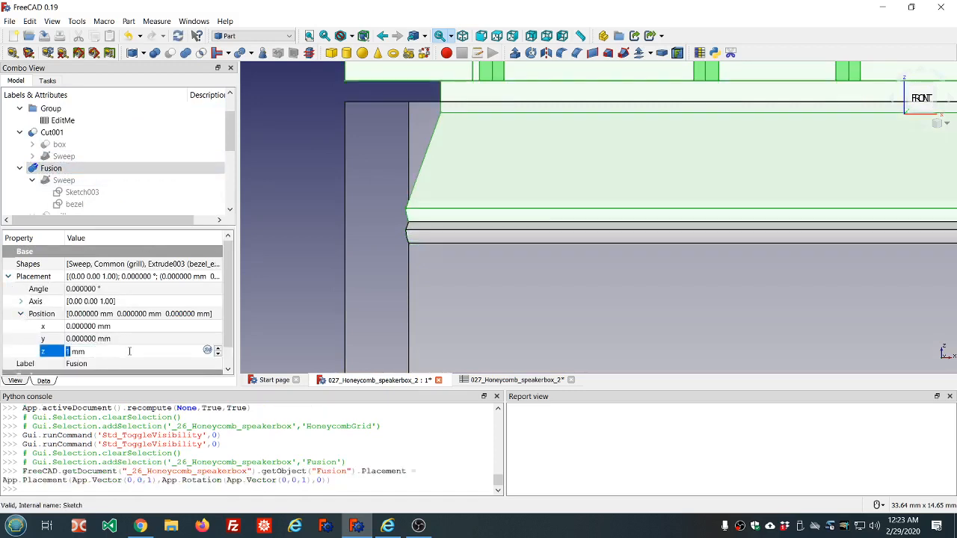
pyautogui.scroll(7, 129, 352)
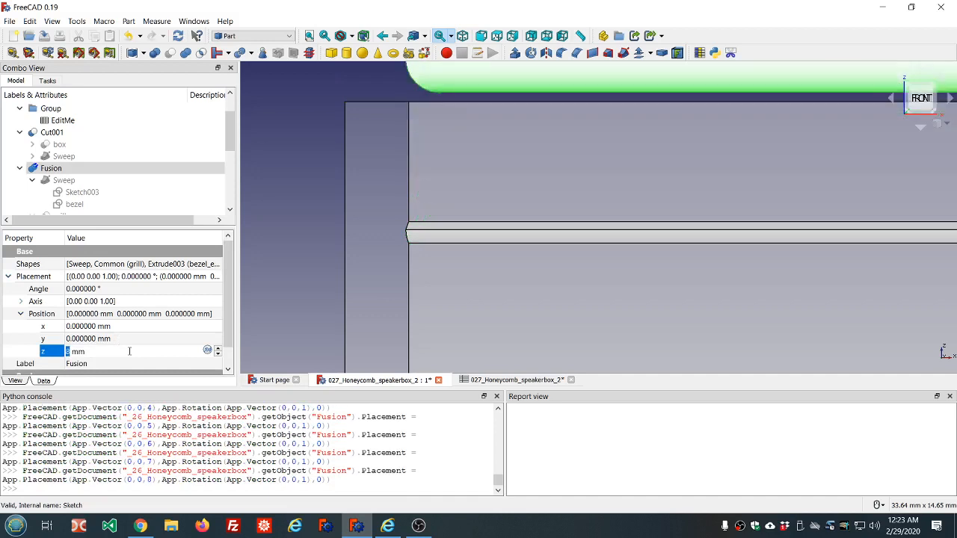
pyautogui.scroll(-1, 129, 351)
pyautogui.scroll(-1, 129, 351)
pyautogui.scroll(1, 133, 349)
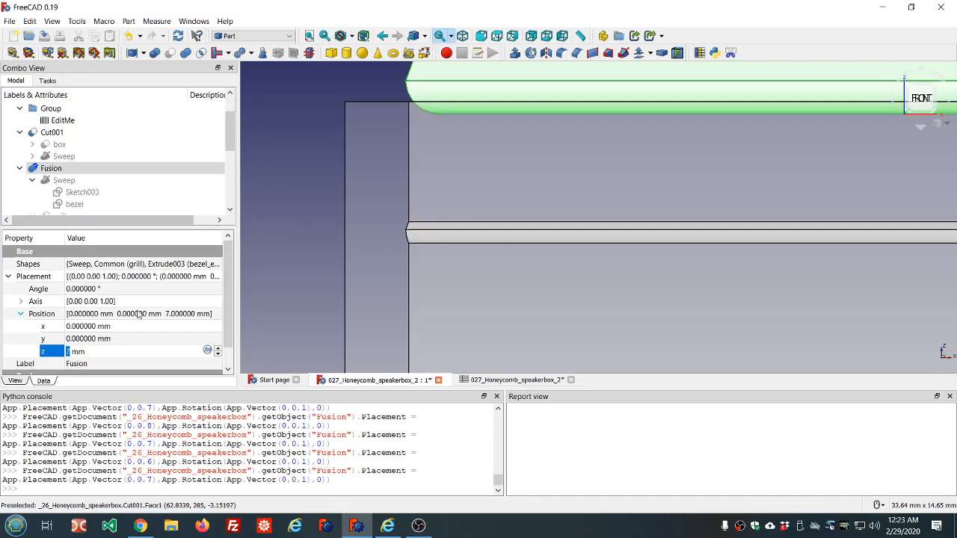
pyautogui.scroll(-1, 123, 354)
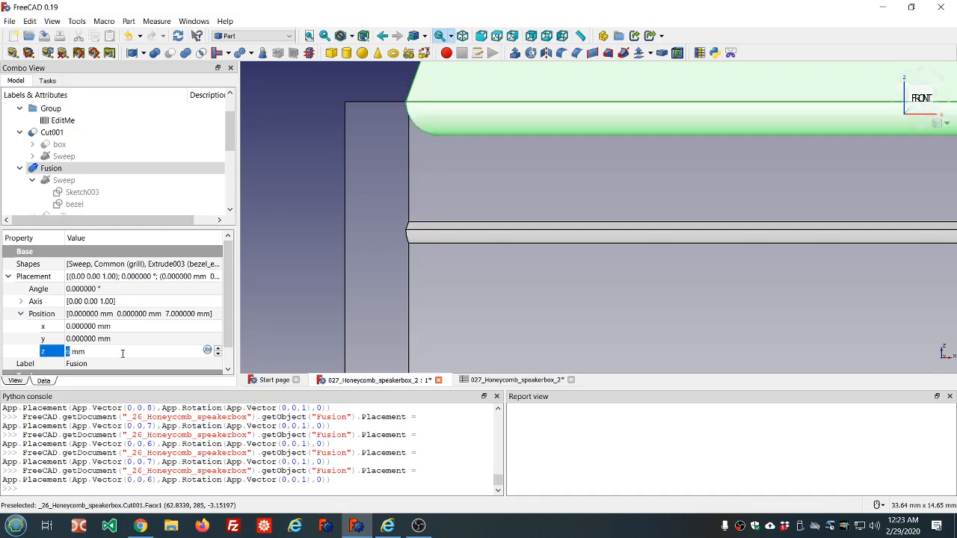
pyautogui.scroll(-1, 122, 354)
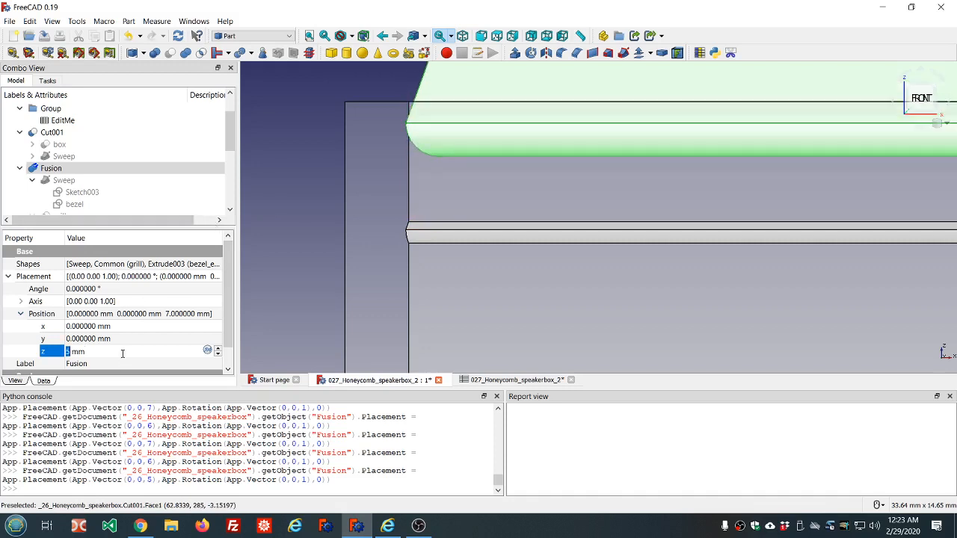
pyautogui.scroll(-1, 123, 354)
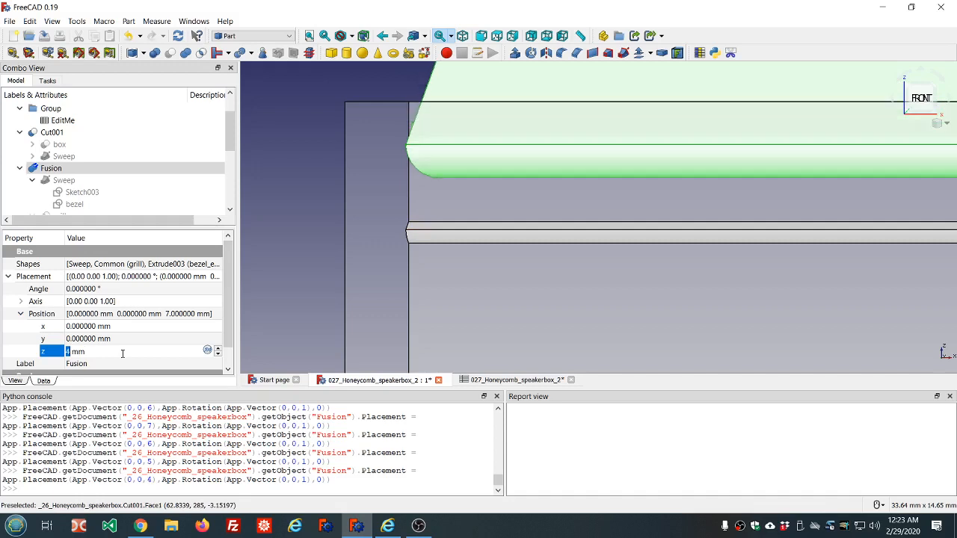
pyautogui.scroll(-1, 122, 354)
pyautogui.scroll(-3, 122, 353)
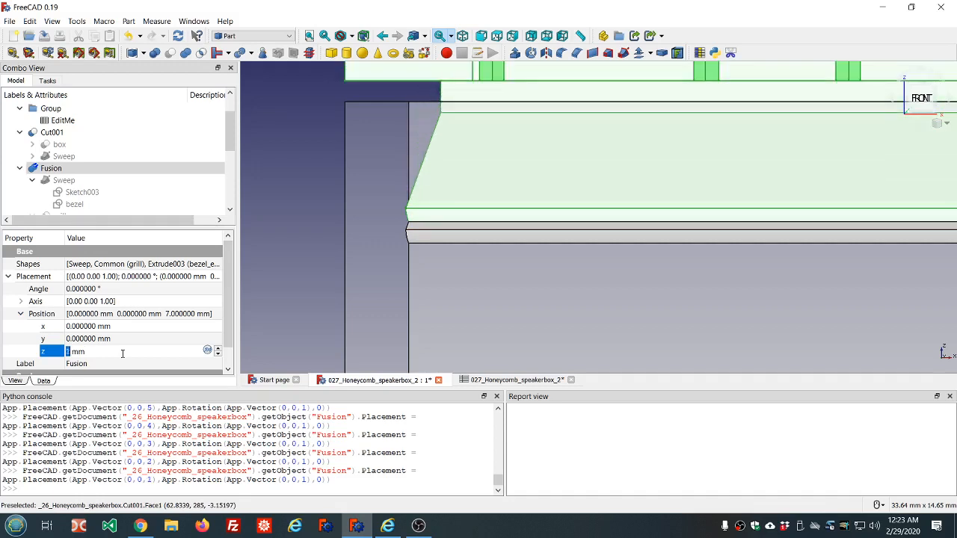
pyautogui.scroll(1, 123, 354)
pyautogui.scroll(-1, 122, 354)
pyautogui.scroll(-1, 122, 353)
pyautogui.scroll(2, 123, 353)
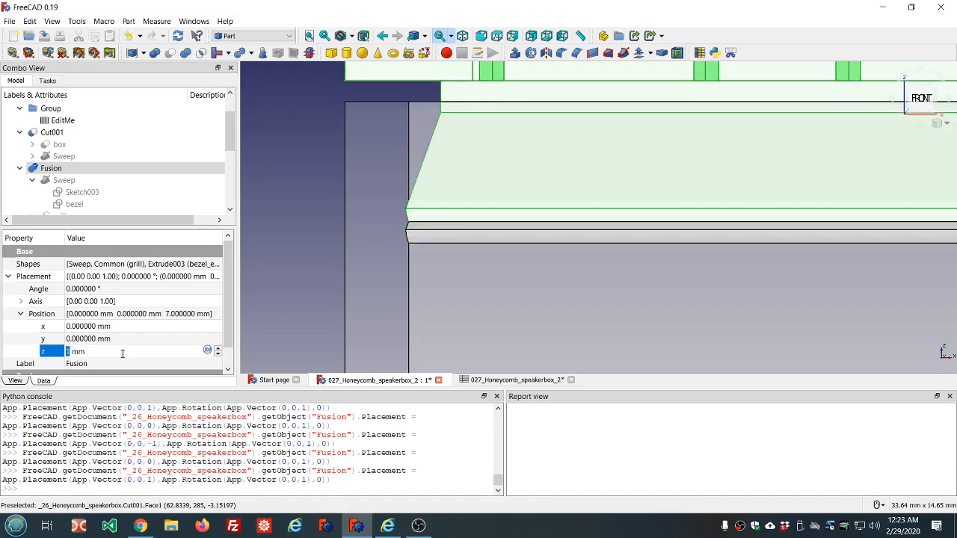
pyautogui.scroll(-1, 122, 354)
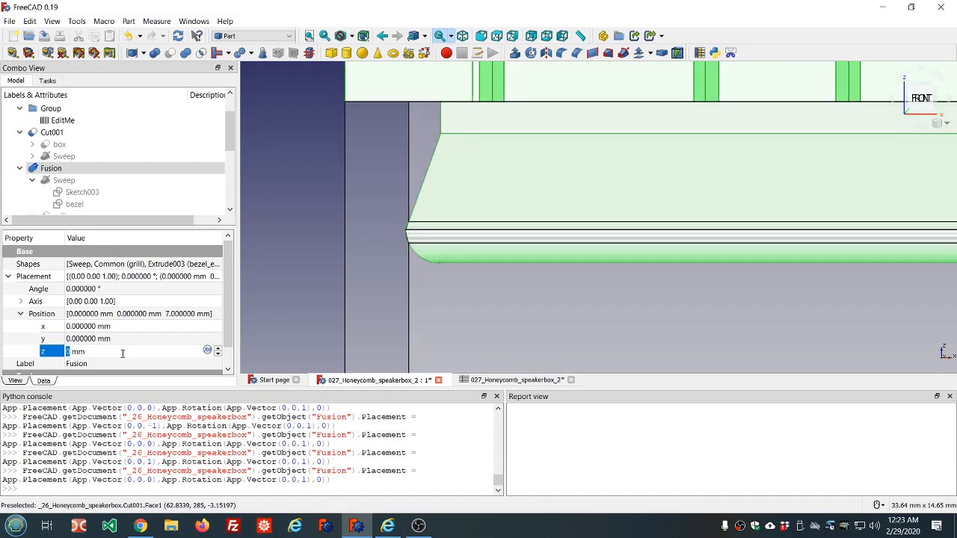
pyautogui.scroll(-5, 446, 322)
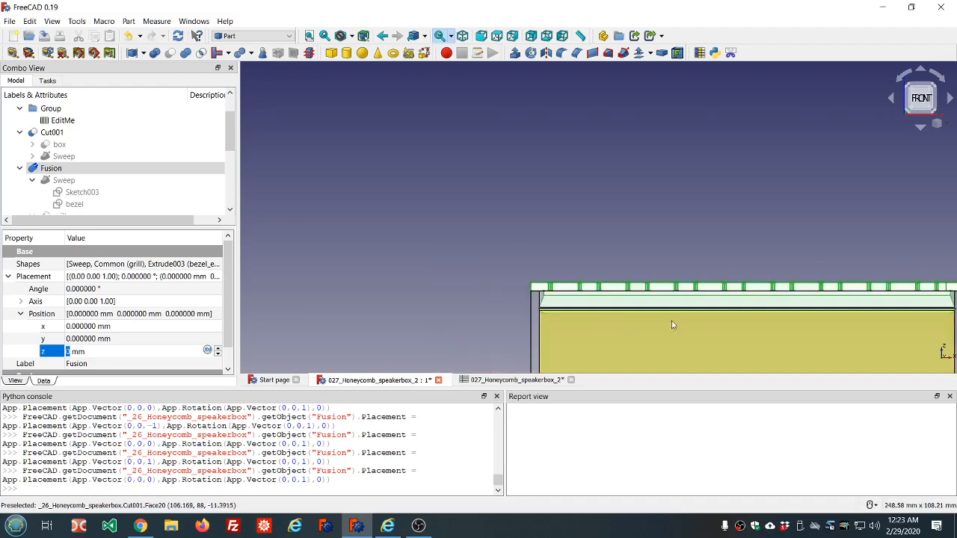
# Step: Inspect the grill and the box's upper edge and groove from several angles and distances
pyautogui.moveTo(770, 246); pyautogui.dragTo(748, 314, button='middle')
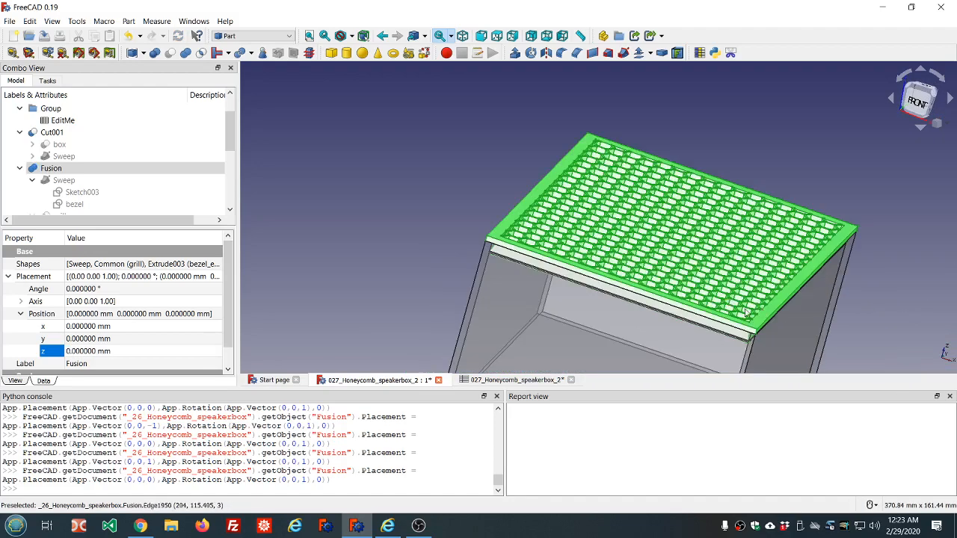
pyautogui.scroll(3, 746, 308)
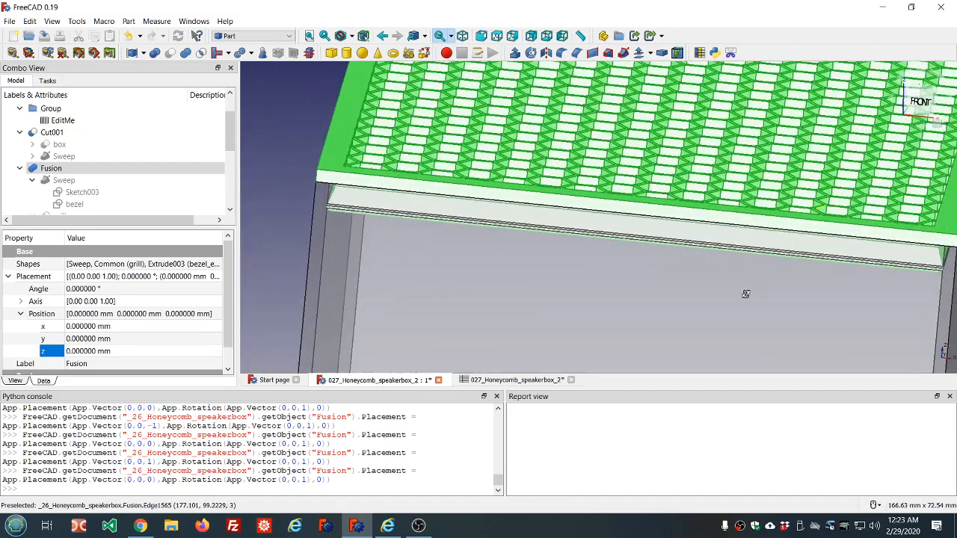
pyautogui.moveTo(746, 294); pyautogui.dragTo(767, 287, button='middle')
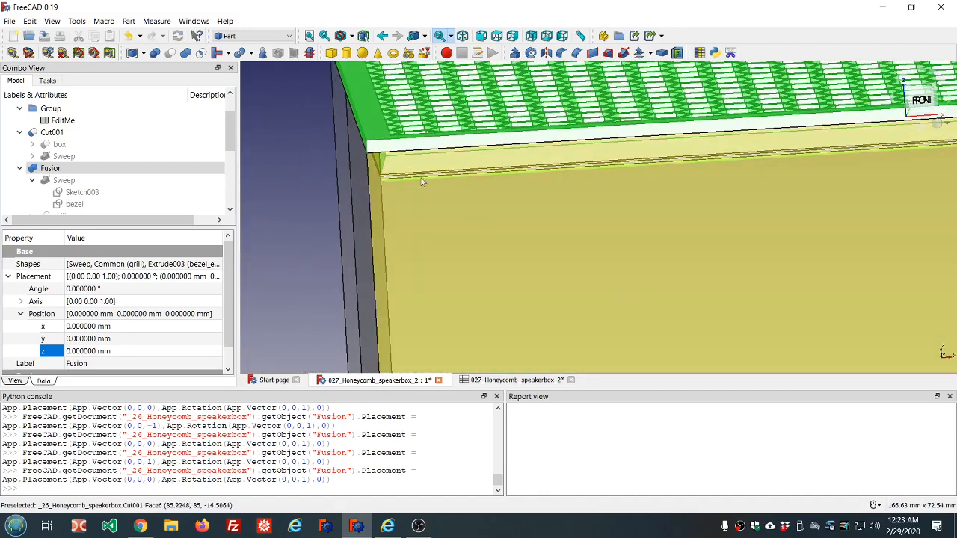
pyautogui.scroll(3, 422, 178)
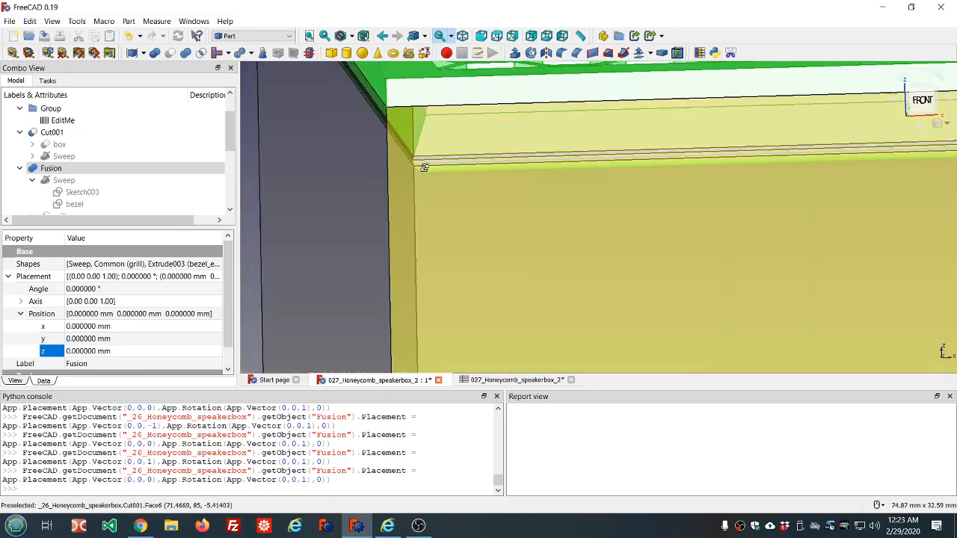
pyautogui.scroll(-4, 424, 167)
pyautogui.click(327, 148)
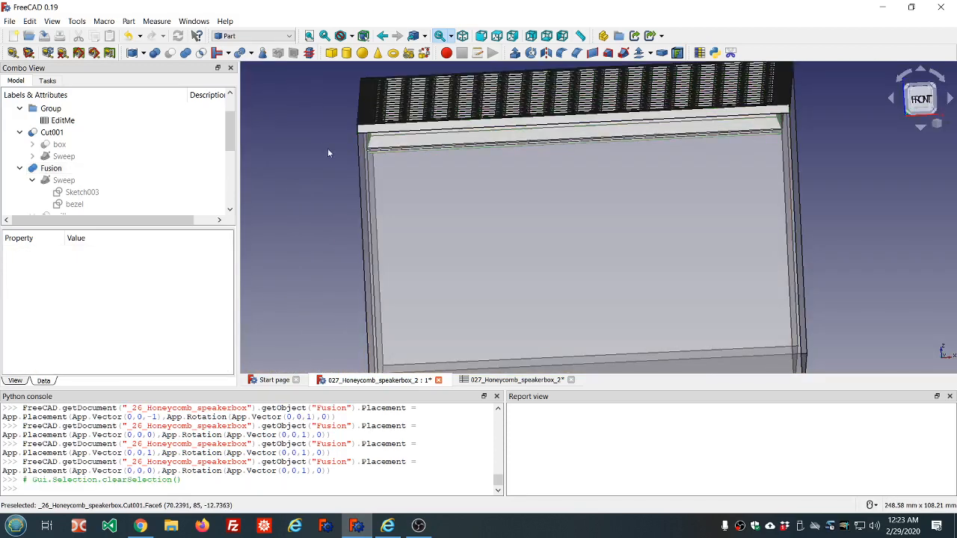
pyautogui.scroll(3, 361, 163)
pyautogui.scroll(-5, 431, 148)
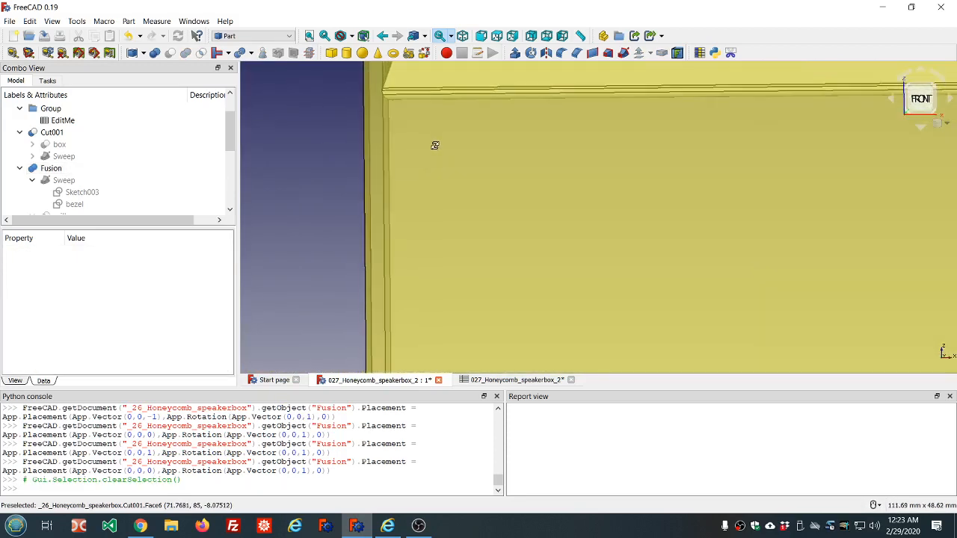
pyautogui.scroll(7, 428, 127)
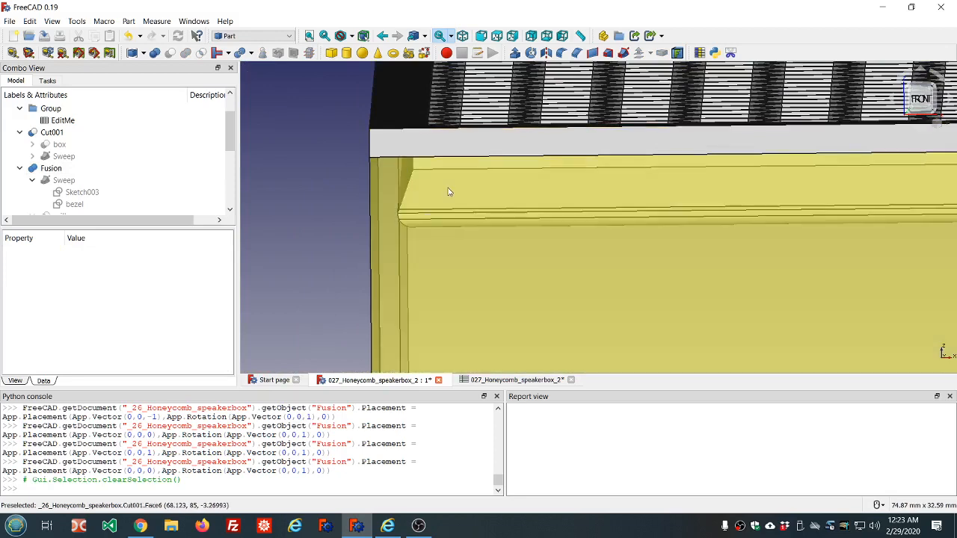
pyautogui.scroll(3, 426, 180)
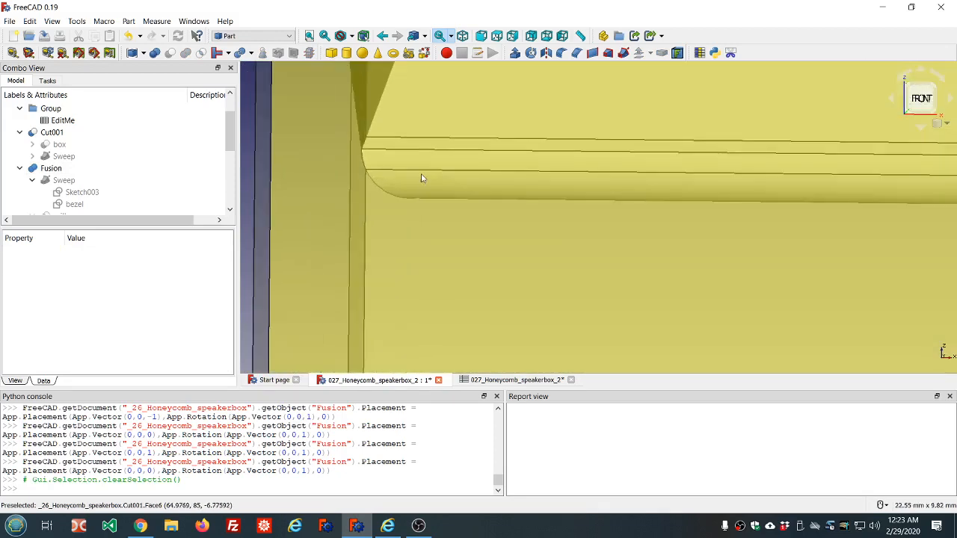
# Step: Examine the groove along the box's upper front edge from close up, then zoom out to the whole front
pyautogui.moveTo(335, 143); pyautogui.dragTo(359, 133, button='middle')
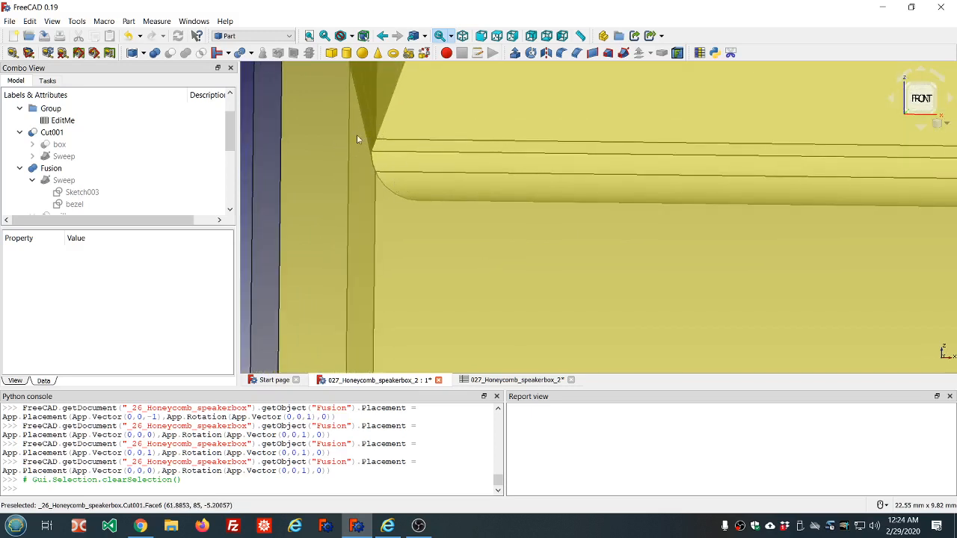
pyautogui.scroll(-2, 376, 147)
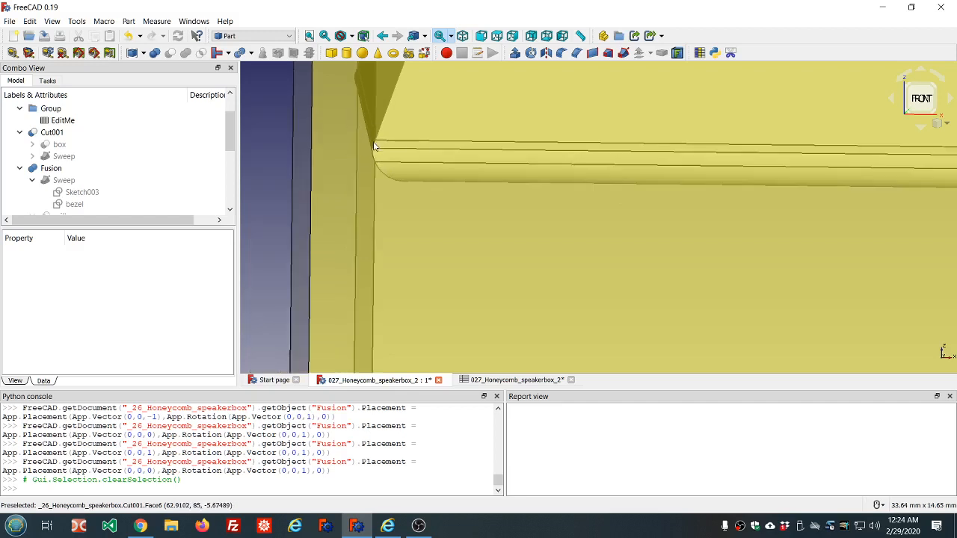
pyautogui.scroll(-3, 400, 122)
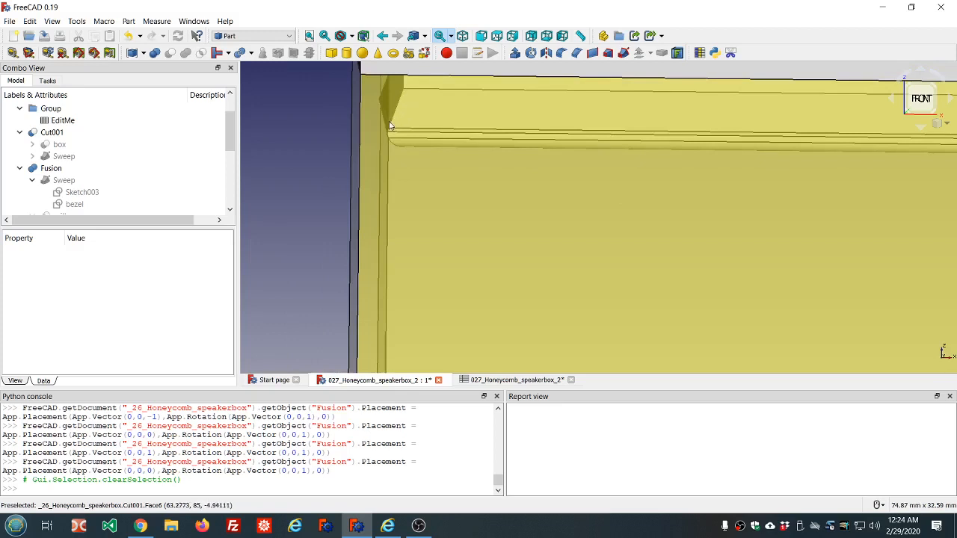
pyautogui.scroll(-3, 382, 133)
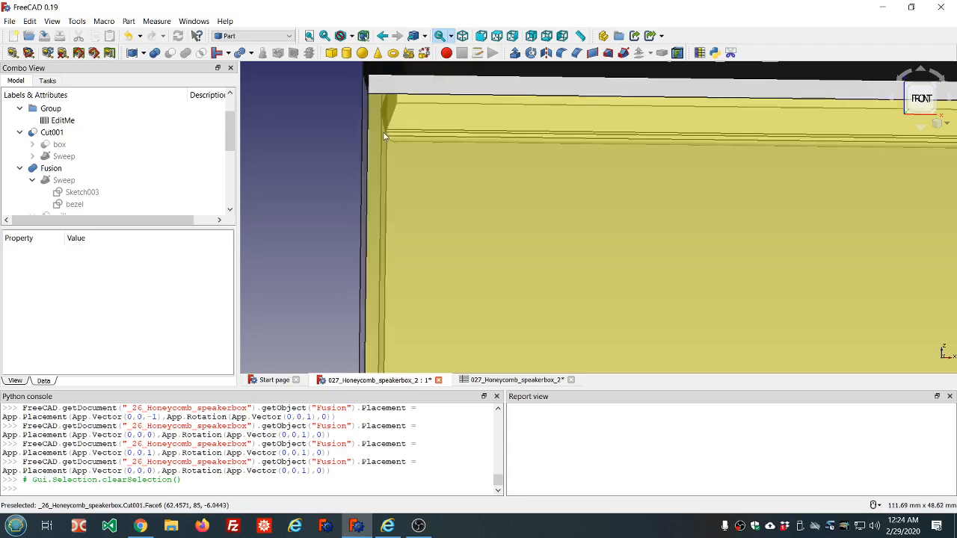
pyautogui.scroll(-5, 530, 141)
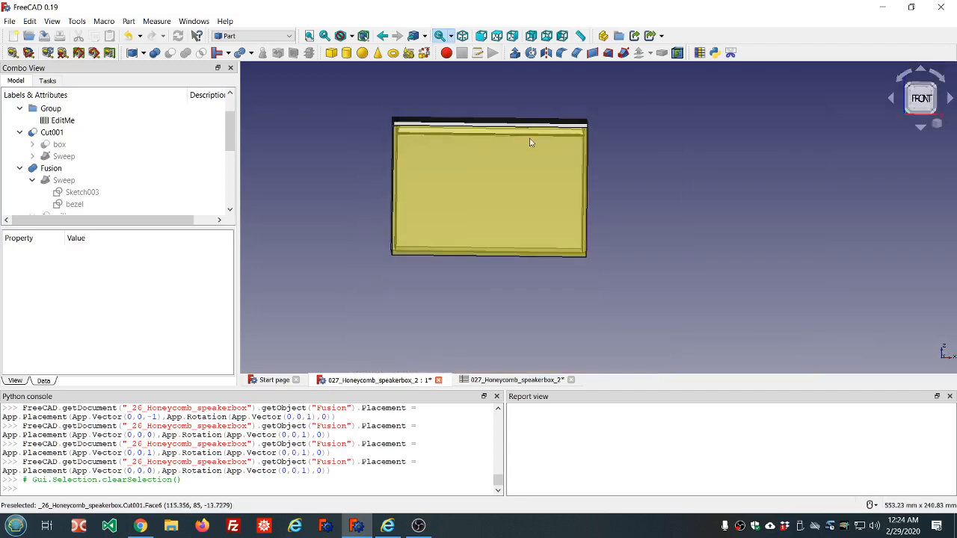
pyautogui.scroll(4, 523, 144)
pyautogui.moveTo(519, 173); pyautogui.dragTo(539, 233, button='middle')
pyautogui.scroll(-5, 523, 221)
pyautogui.scroll(4, 520, 224)
pyautogui.scroll(-3, 510, 236)
pyautogui.scroll(6, 527, 268)
pyautogui.scroll(-4, 539, 233)
# Step: Open the EditMe spreadsheet, select Cut001, and inspect the grill's corner edges from above
pyautogui.doubleClick(71, 120)
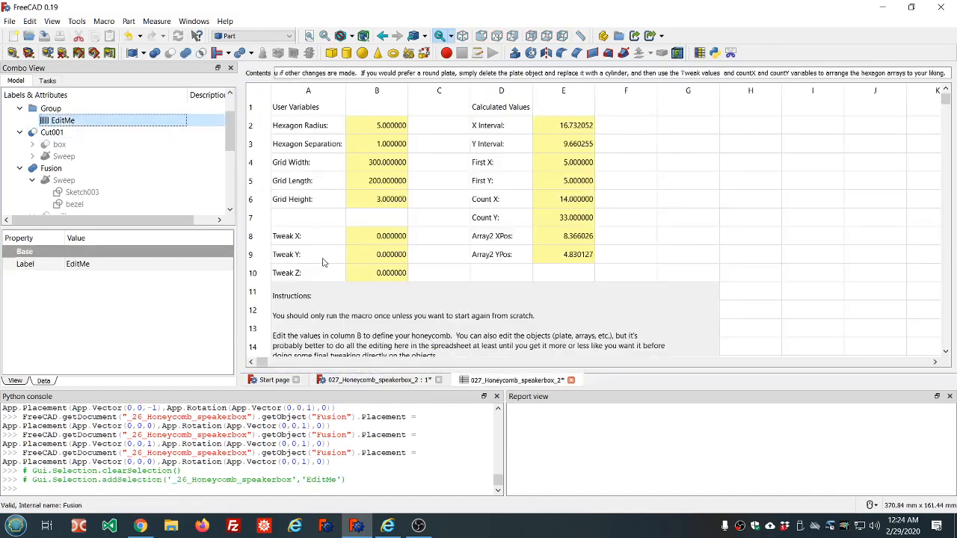
pyautogui.click(66, 135)
pyautogui.scroll(-5, 380, 196)
pyautogui.scroll(6, 380, 196)
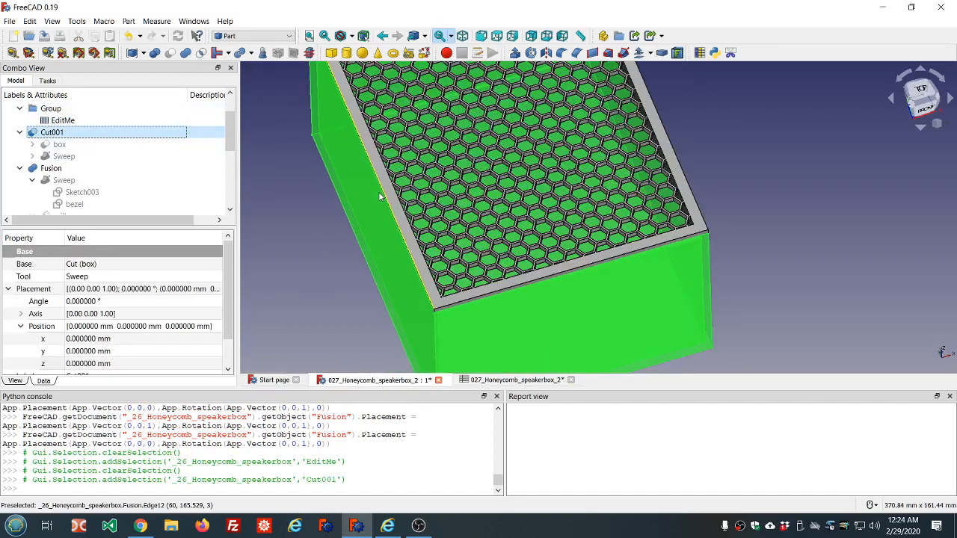
pyautogui.moveTo(510, 206); pyautogui.dragTo(349, 184, button='middle')
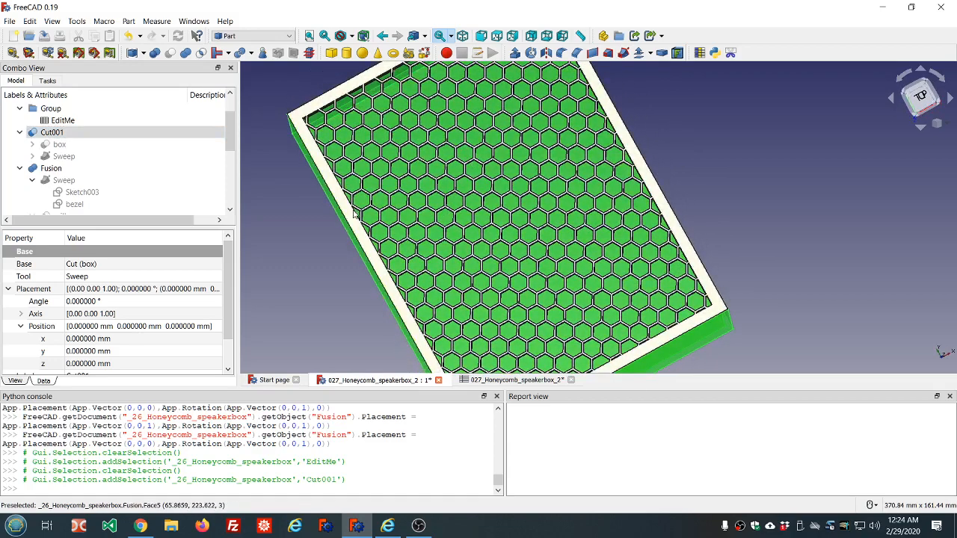
pyautogui.click(359, 213)
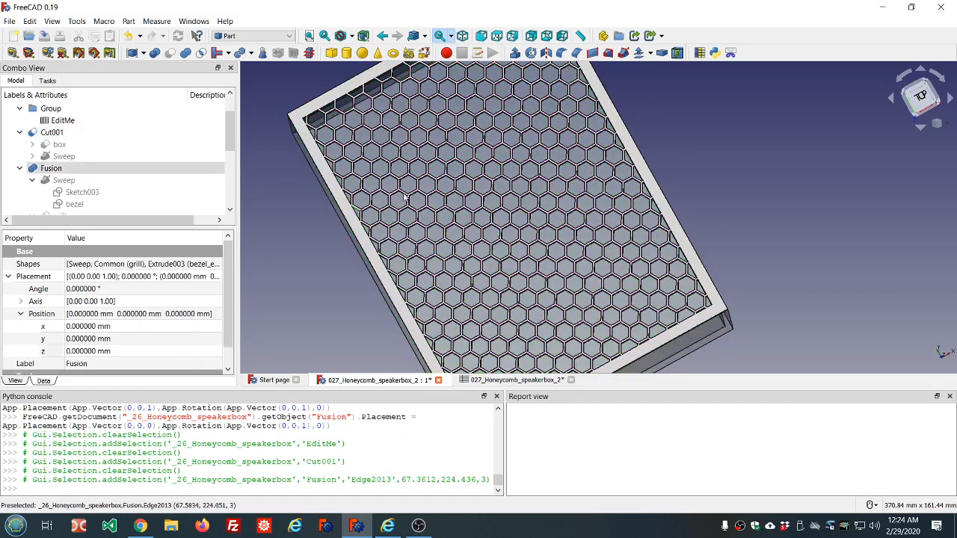
pyautogui.keyDown('ctrl'); pyautogui.click(594, 102); pyautogui.keyUp('ctrl')
pyautogui.keyDown('ctrl'); pyautogui.click(590, 91); pyautogui.keyUp('ctrl')
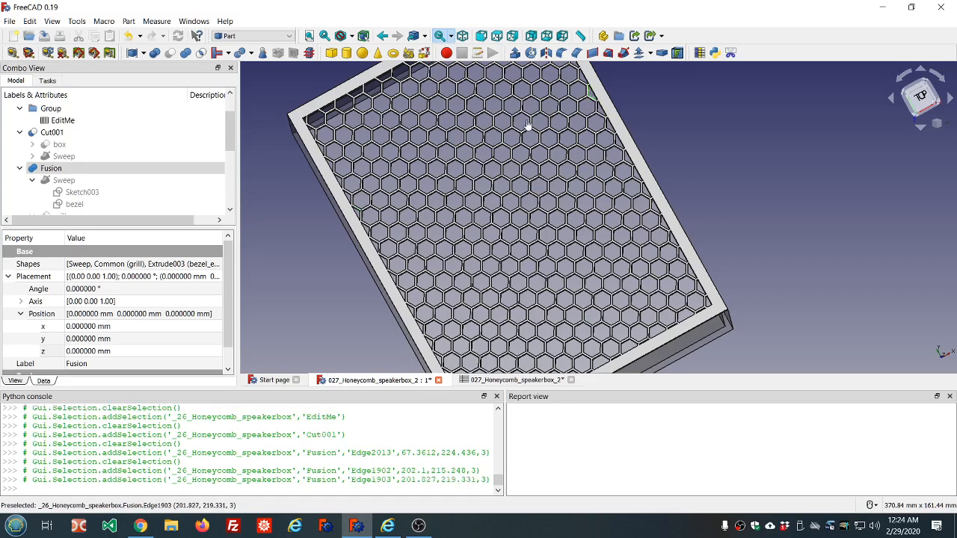
pyautogui.keyDown('ctrl'); pyautogui.click(349, 198); pyautogui.keyUp('ctrl')
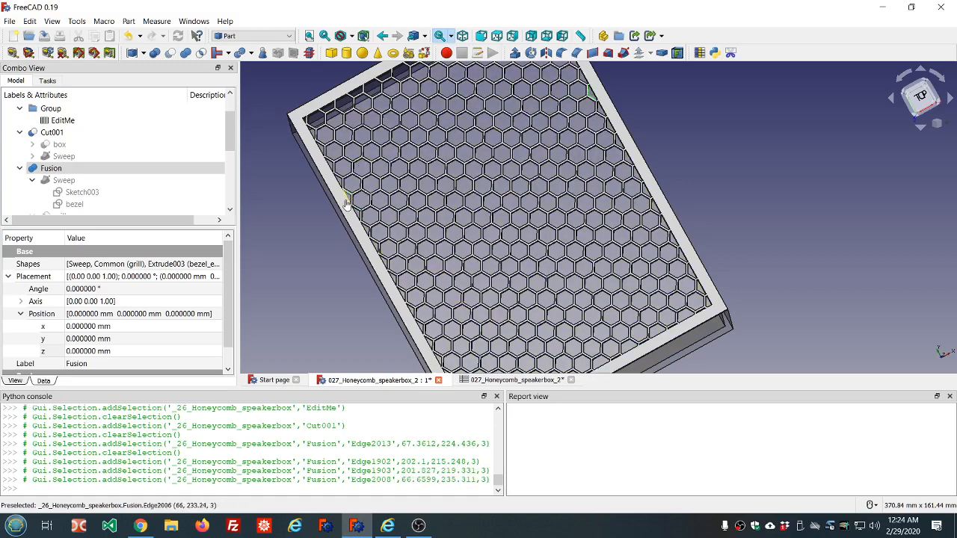
pyautogui.keyDown('ctrl'); pyautogui.click(349, 199); pyautogui.keyUp('ctrl')
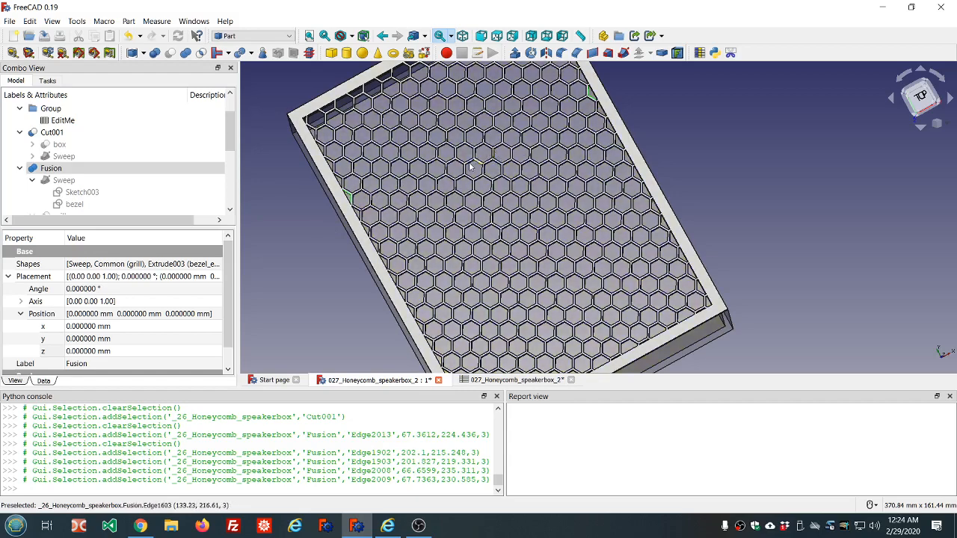
pyautogui.scroll(4, 422, 186)
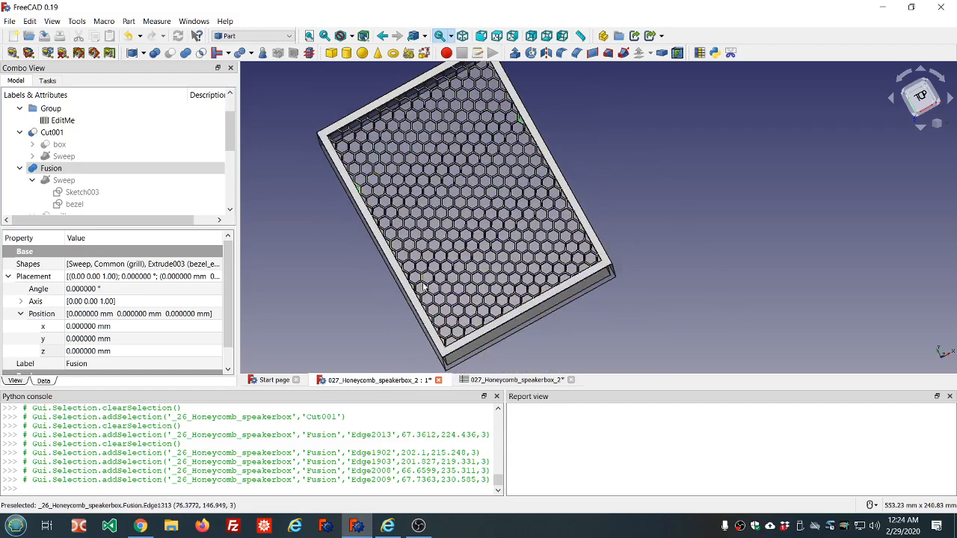
# Step: Reopen the EditMe spreadsheet, select the Fusion, and zoom in on the hexagons meeting the bezel edges
pyautogui.doubleClick(63, 120)
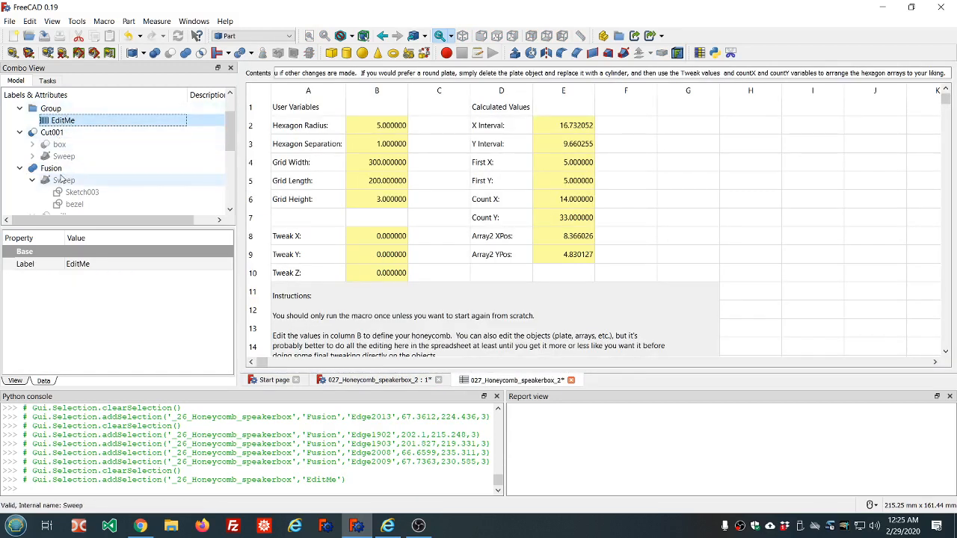
pyautogui.click(51, 168)
pyautogui.scroll(-2, 484, 337)
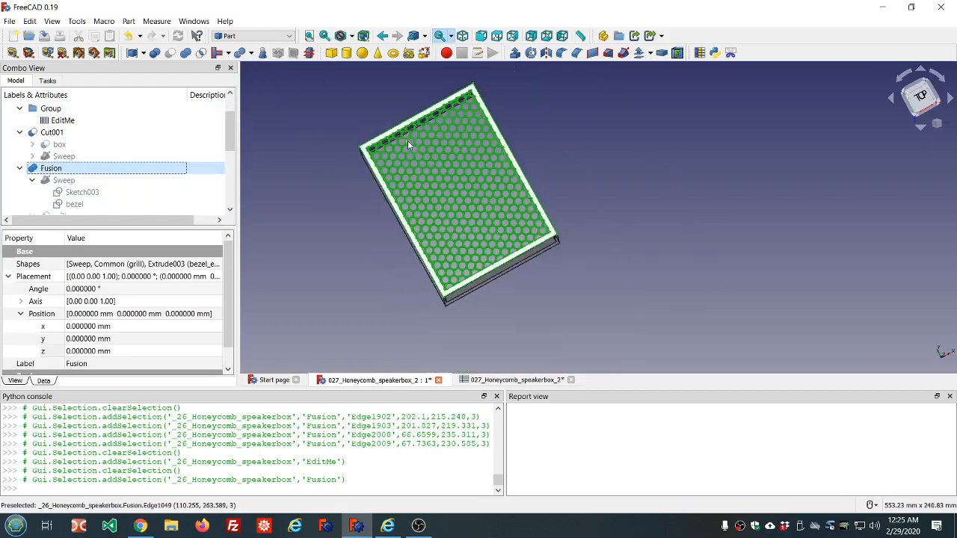
pyautogui.scroll(4, 408, 151)
pyautogui.scroll(-4, 382, 159)
pyautogui.scroll(8, 359, 116)
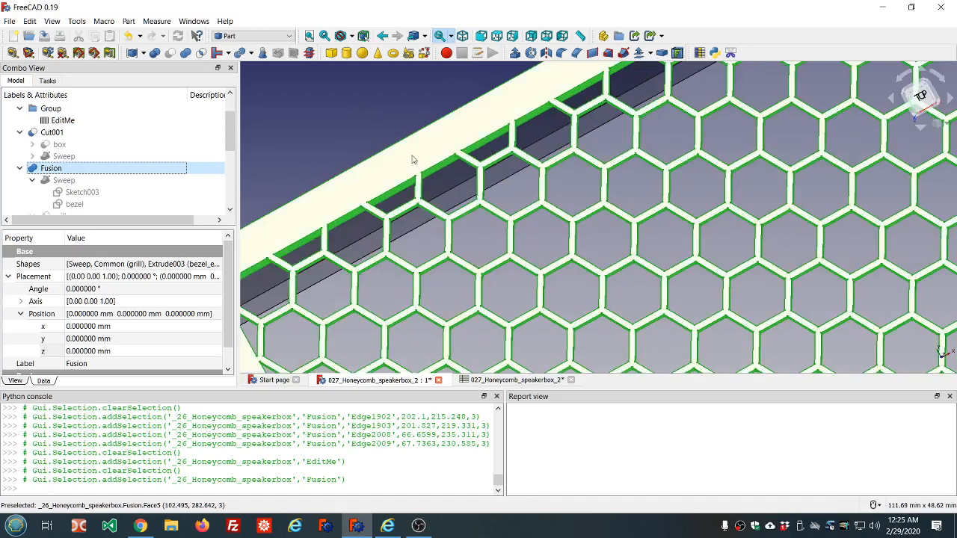
pyautogui.click(404, 210)
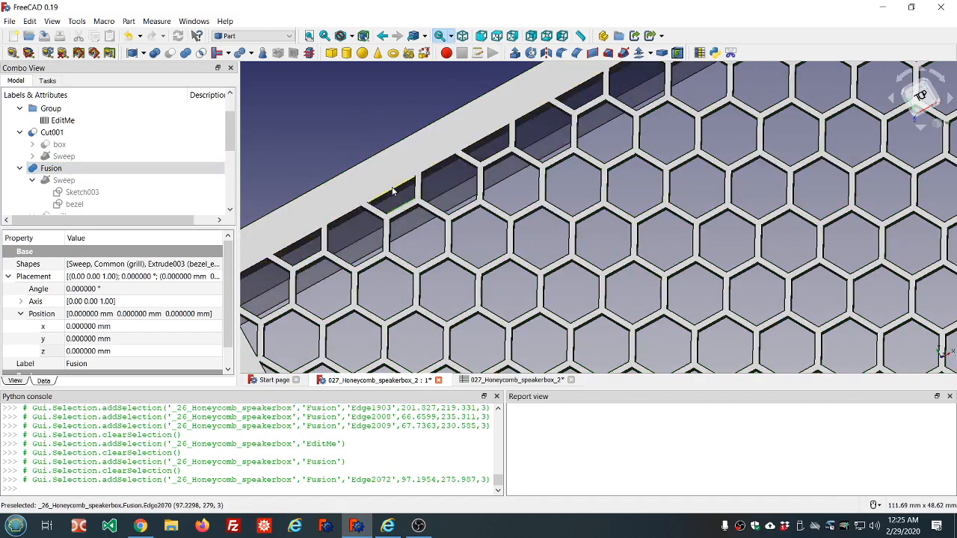
pyautogui.click(391, 193)
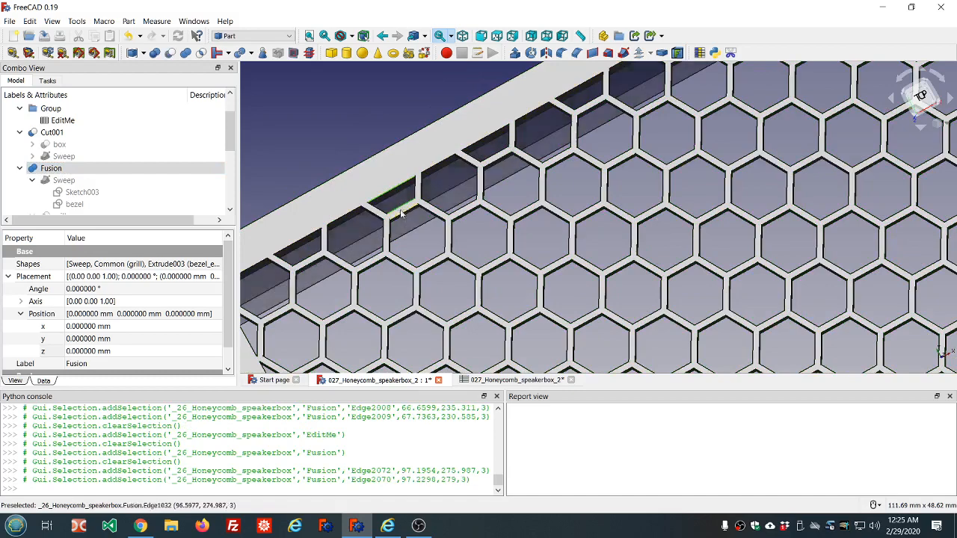
pyautogui.scroll(-5, 392, 192)
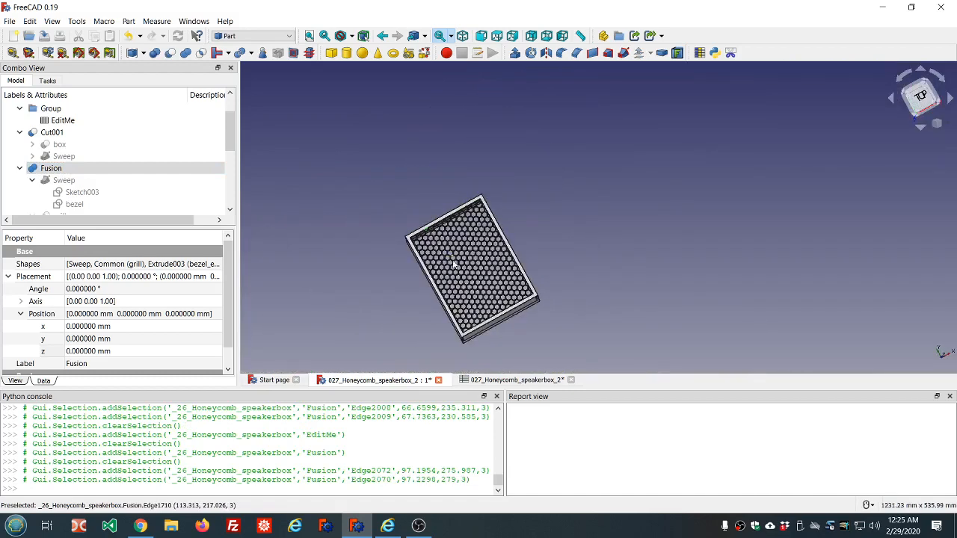
pyautogui.scroll(8, 451, 270)
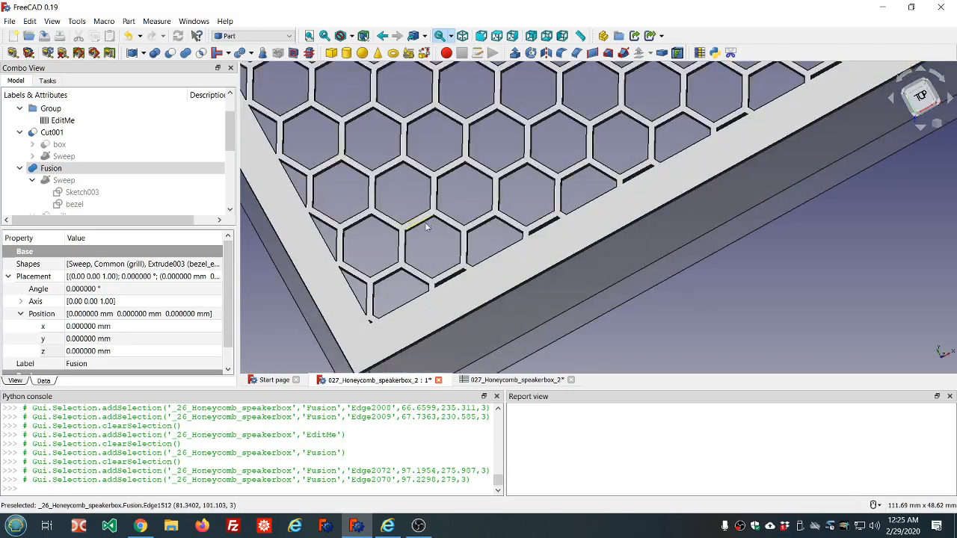
pyautogui.scroll(-3, 422, 239)
pyautogui.scroll(3, 422, 250)
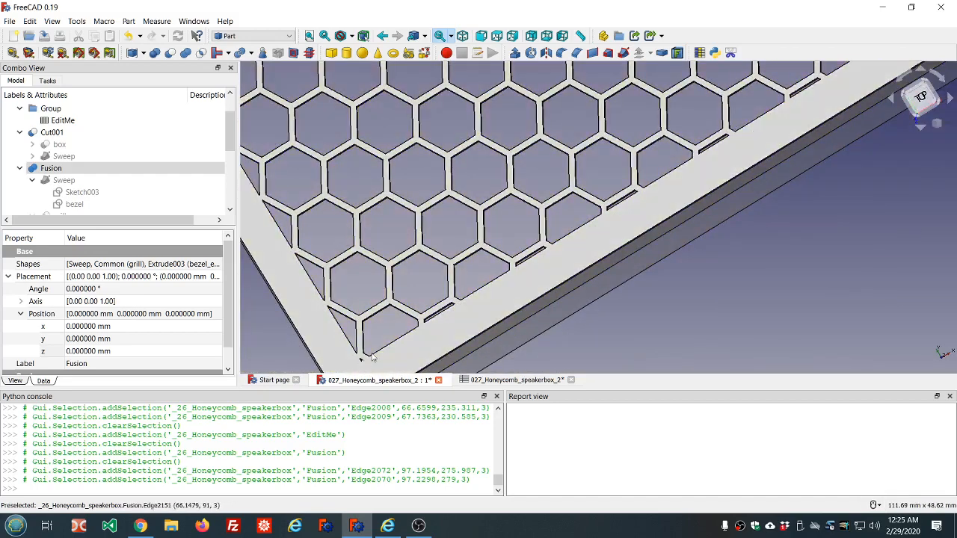
pyautogui.scroll(-10, 435, 299)
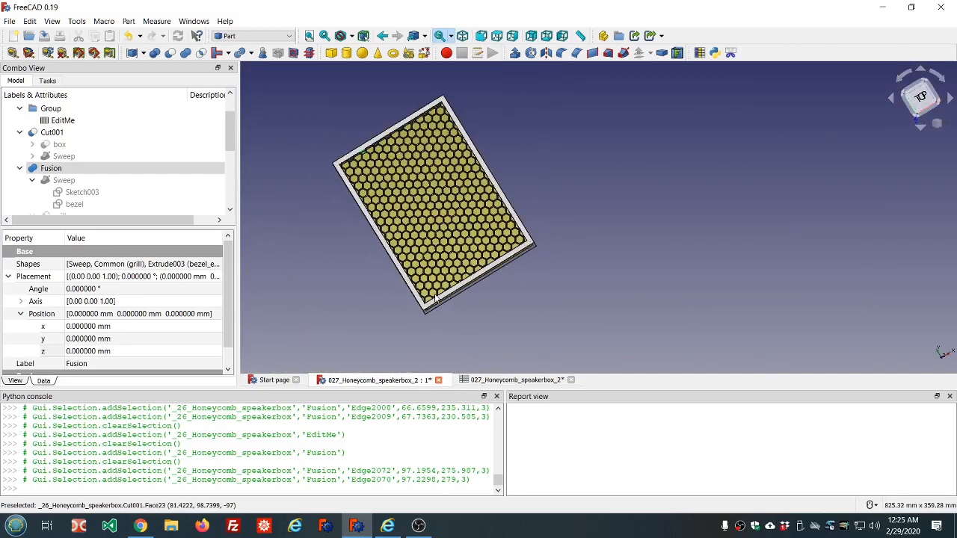
pyautogui.scroll(2, 382, 230)
pyautogui.scroll(5, 351, 161)
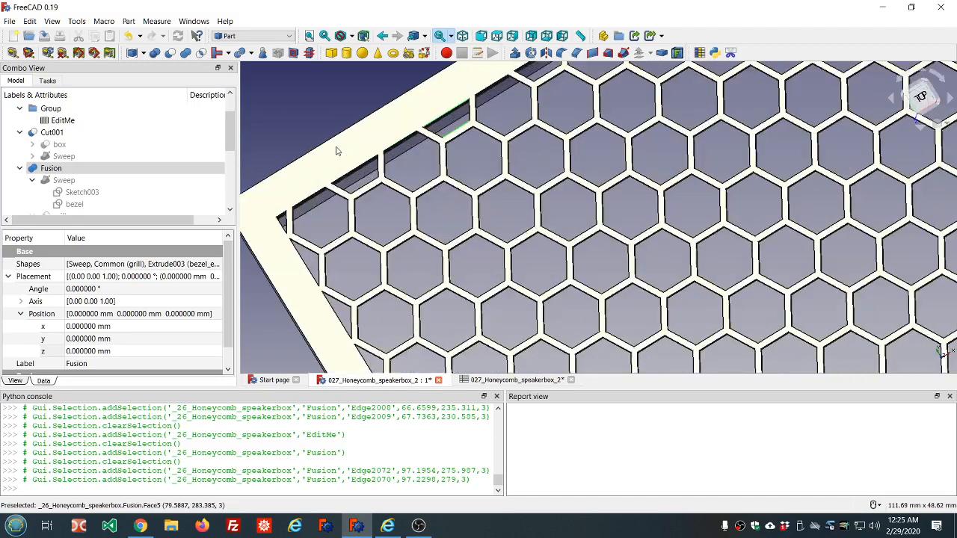
pyautogui.scroll(-4, 337, 151)
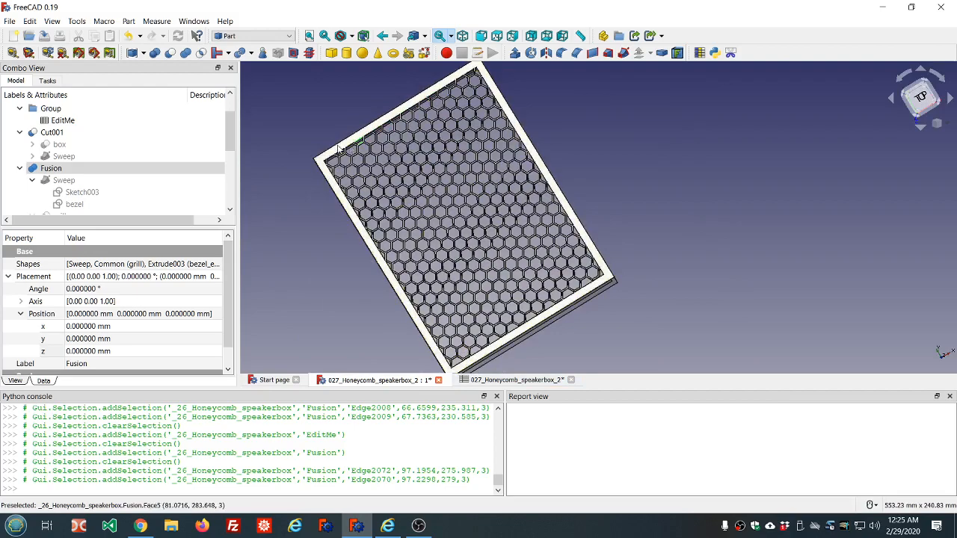
pyautogui.scroll(5, 341, 155)
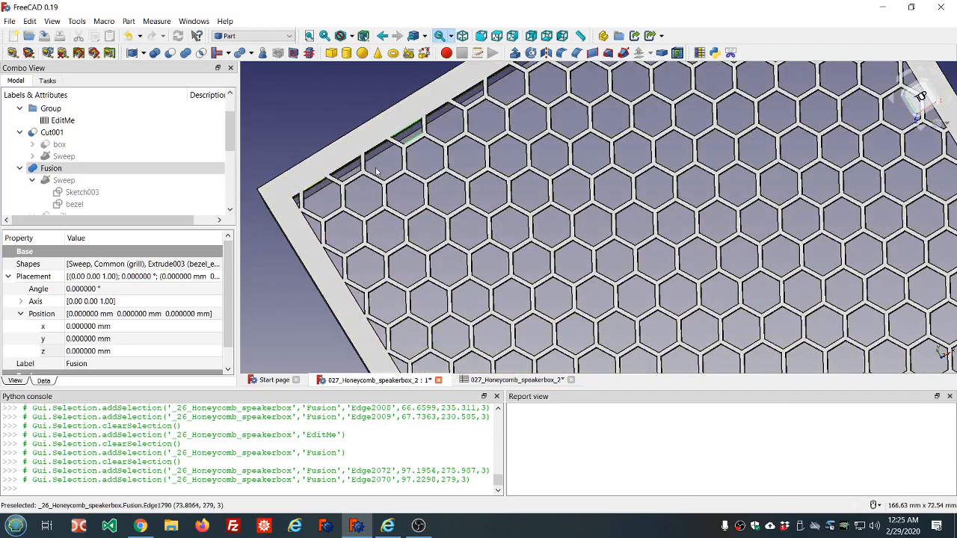
pyautogui.scroll(-5, 399, 189)
pyautogui.scroll(3, 400, 188)
pyautogui.scroll(-4, 400, 188)
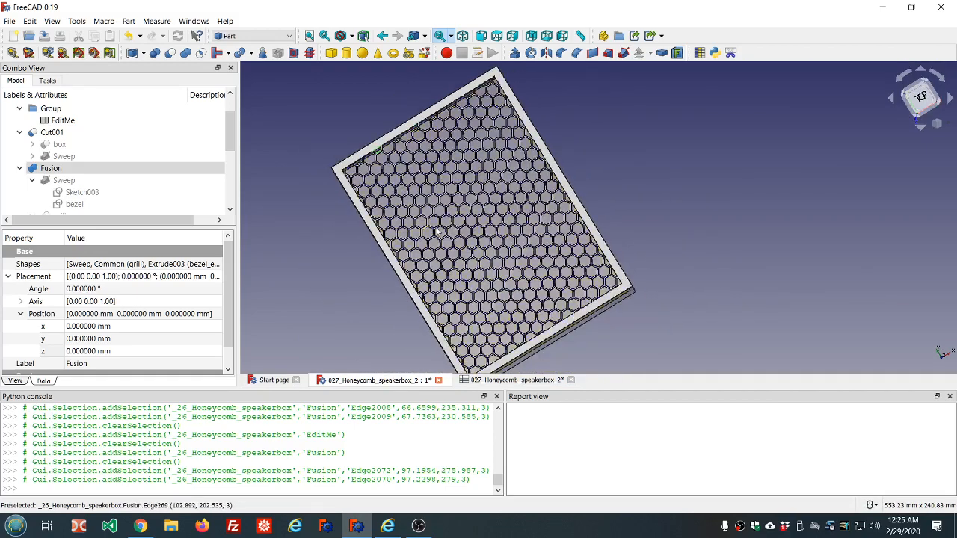
# Step: Orbit around the box and examine its front face and side corner edges from close up
pyautogui.click(532, 329)
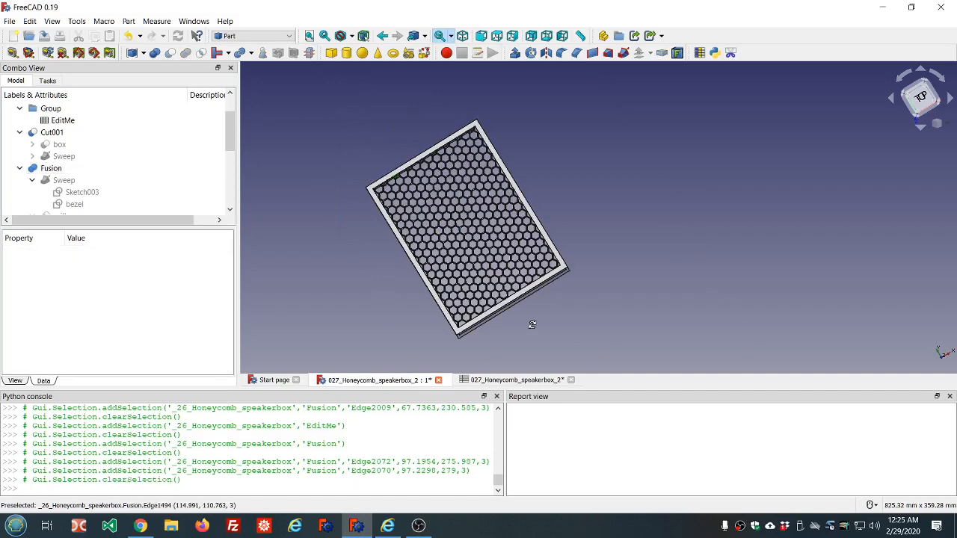
pyautogui.moveTo(532, 329); pyautogui.dragTo(446, 237, button='middle')
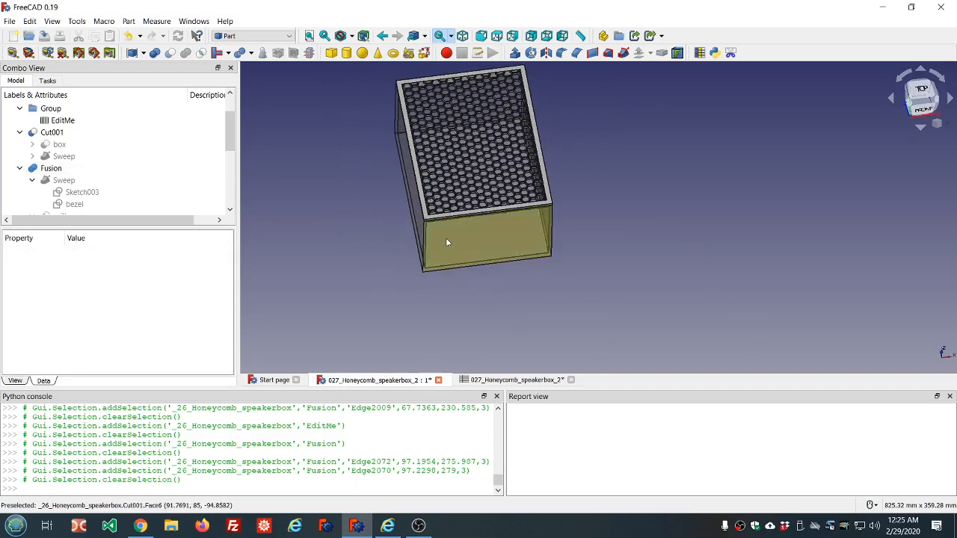
pyautogui.scroll(3, 446, 237)
pyautogui.moveTo(556, 257); pyautogui.dragTo(521, 219, button='middle')
pyautogui.scroll(-3, 520, 220)
pyautogui.scroll(5, 480, 194)
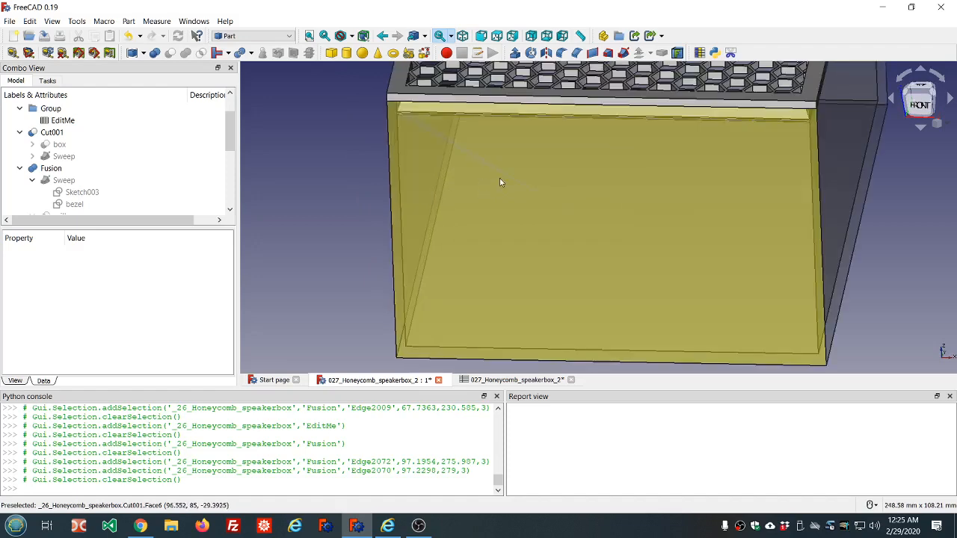
pyautogui.moveTo(500, 182); pyautogui.dragTo(514, 164, button='middle')
pyautogui.scroll(-1, 513, 165)
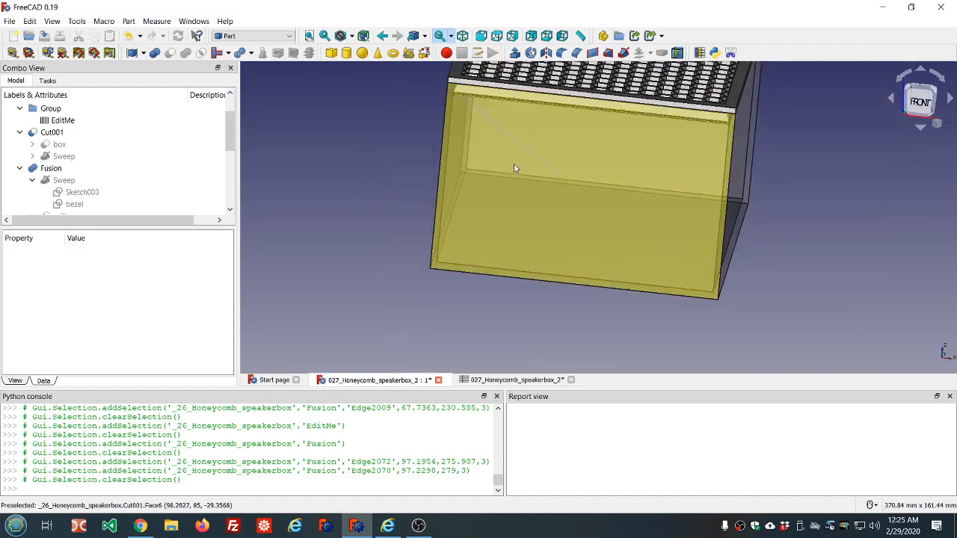
pyautogui.scroll(4, 506, 167)
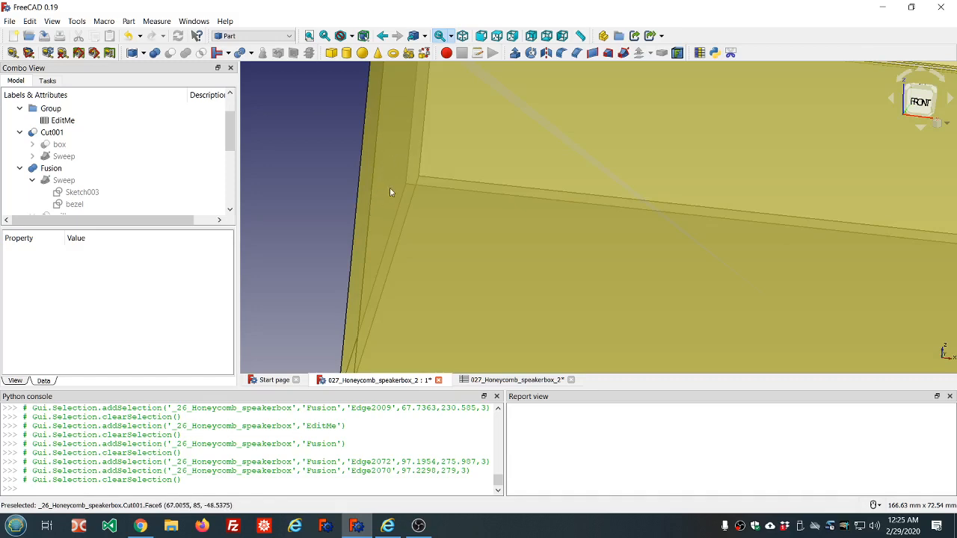
pyautogui.scroll(-6, 385, 126)
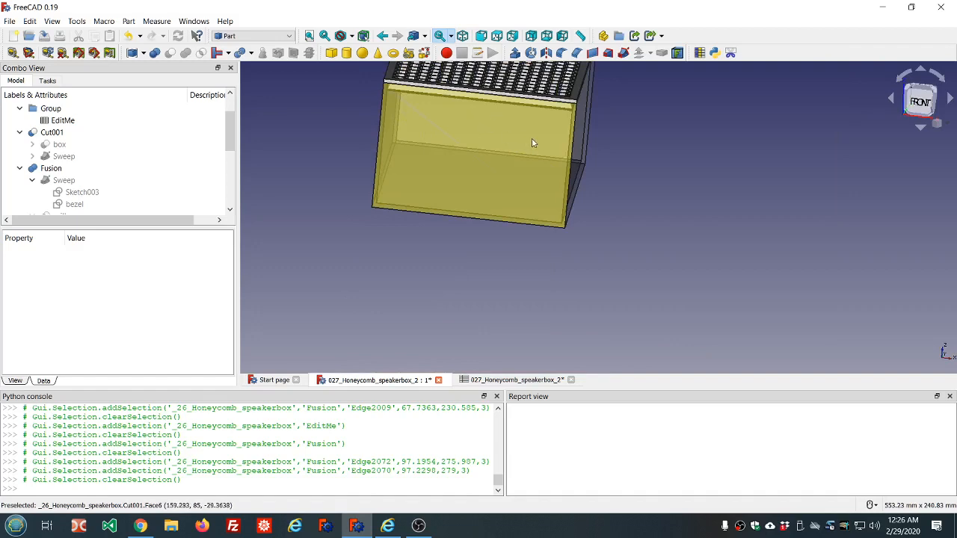
pyautogui.moveTo(523, 145); pyautogui.dragTo(423, 146, button='middle')
pyautogui.scroll(-3, 423, 149)
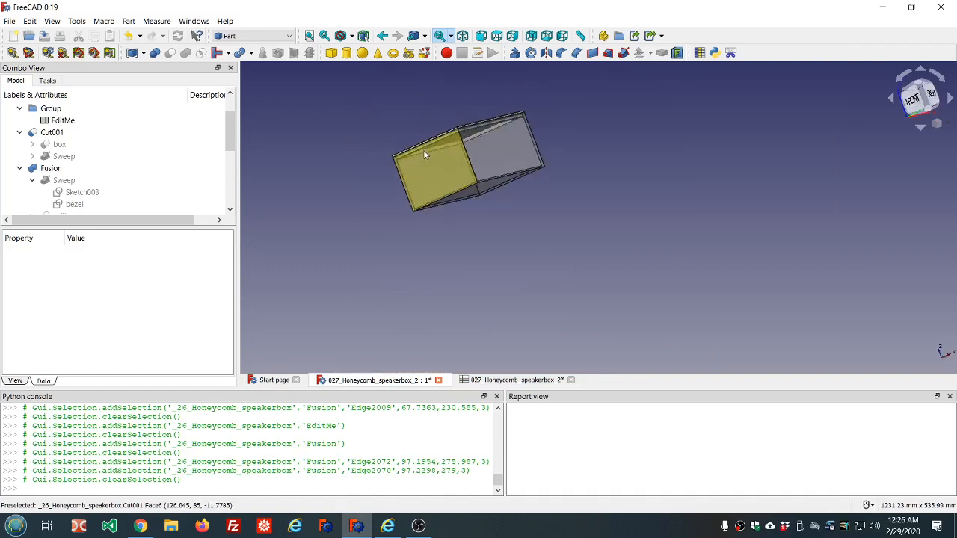
pyautogui.scroll(8, 478, 142)
pyautogui.moveTo(483, 170); pyautogui.dragTo(412, 210, button='middle')
pyautogui.scroll(5, 413, 210)
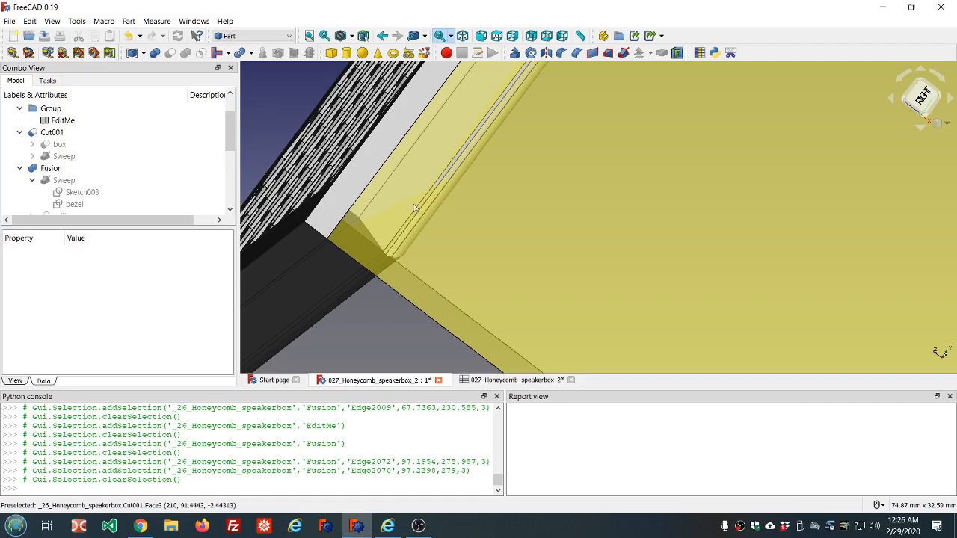
pyautogui.scroll(-5, 459, 212)
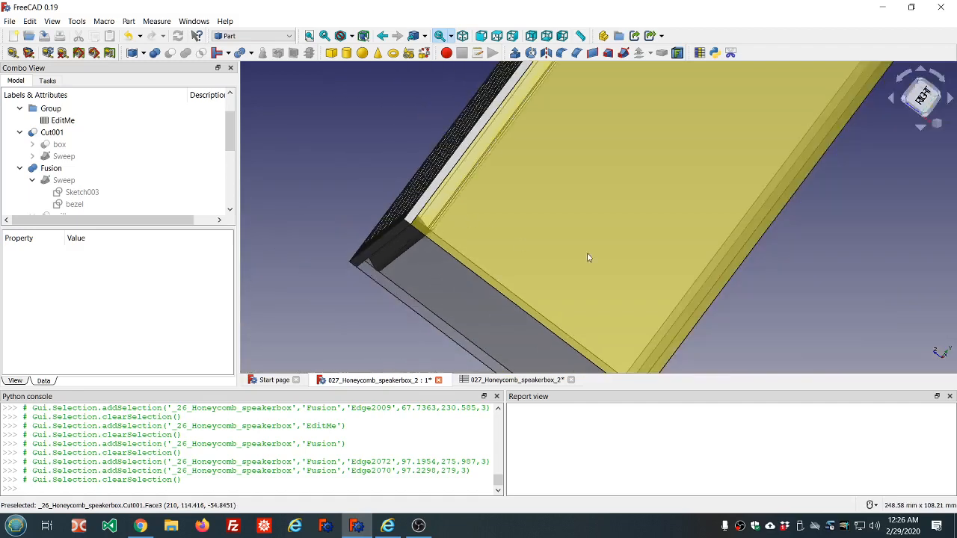
# Step: Orbit and zoom around the box to examine the honeycomb grill face from above
pyautogui.scroll(-4, 592, 216)
pyautogui.moveTo(594, 222); pyautogui.dragTo(682, 274, button='middle')
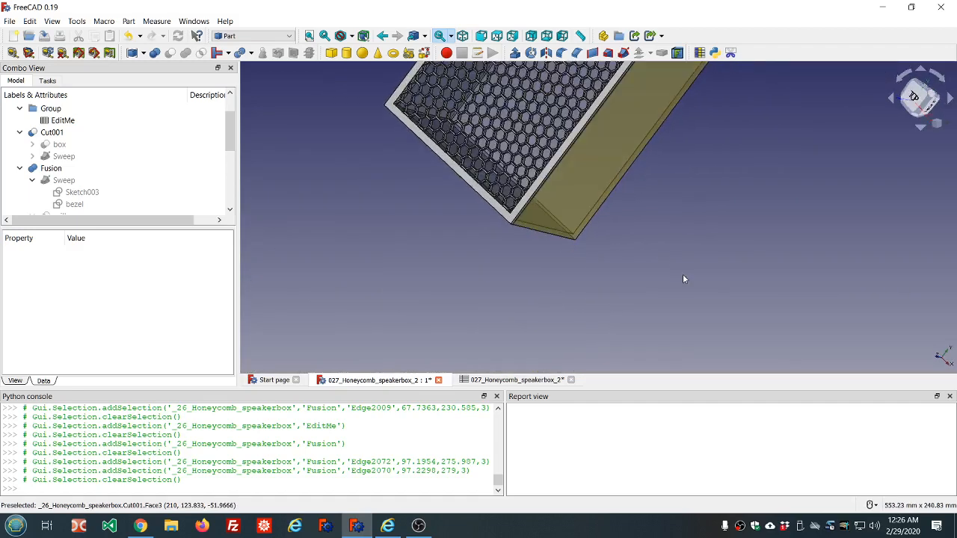
pyautogui.scroll(-5, 677, 266)
pyautogui.scroll(3, 671, 263)
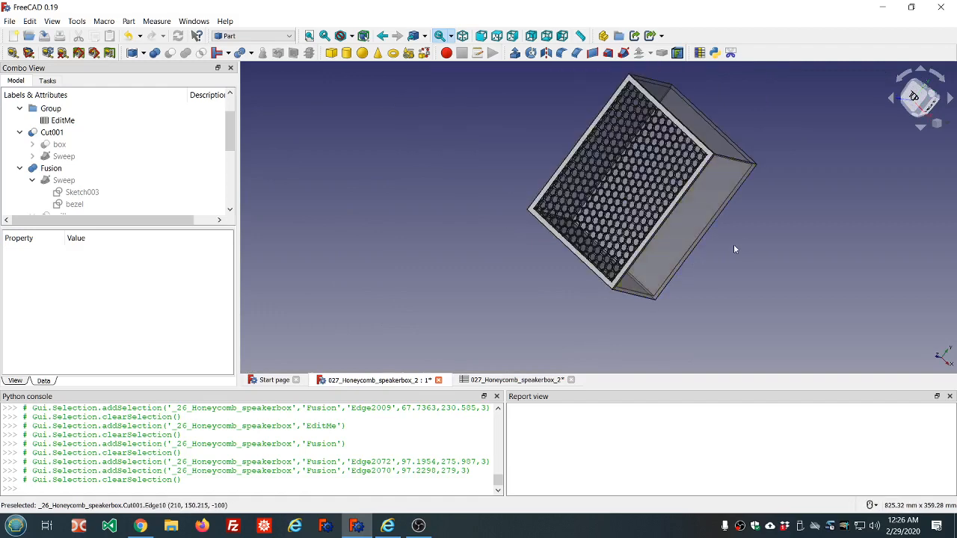
pyautogui.moveTo(734, 243); pyautogui.dragTo(828, 188, button='middle')
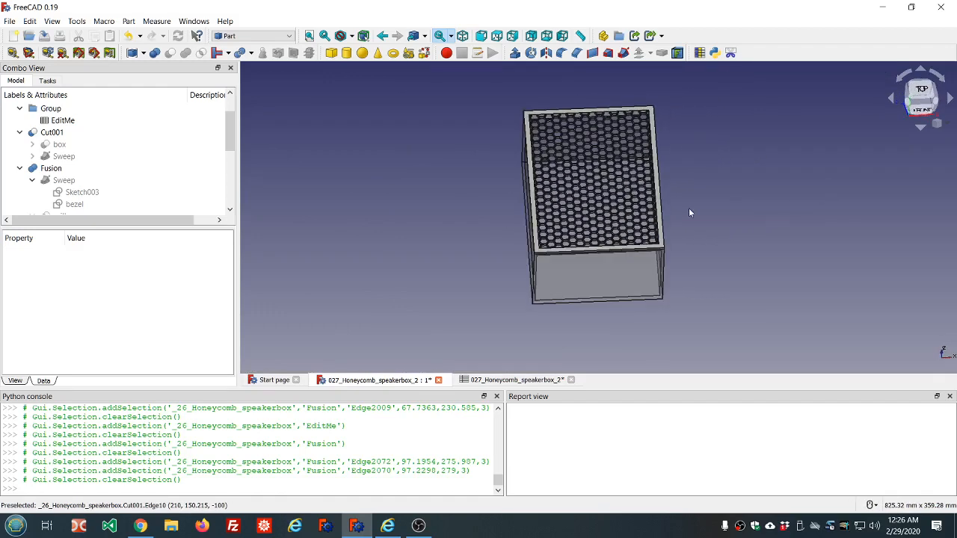
pyautogui.scroll(4, 643, 282)
pyautogui.scroll(-2, 640, 286)
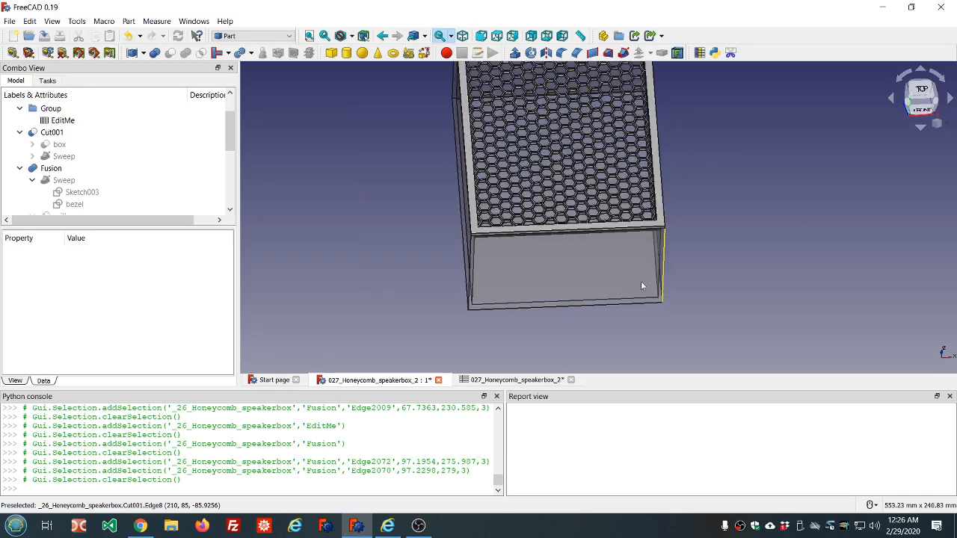
pyautogui.scroll(2, 561, 164)
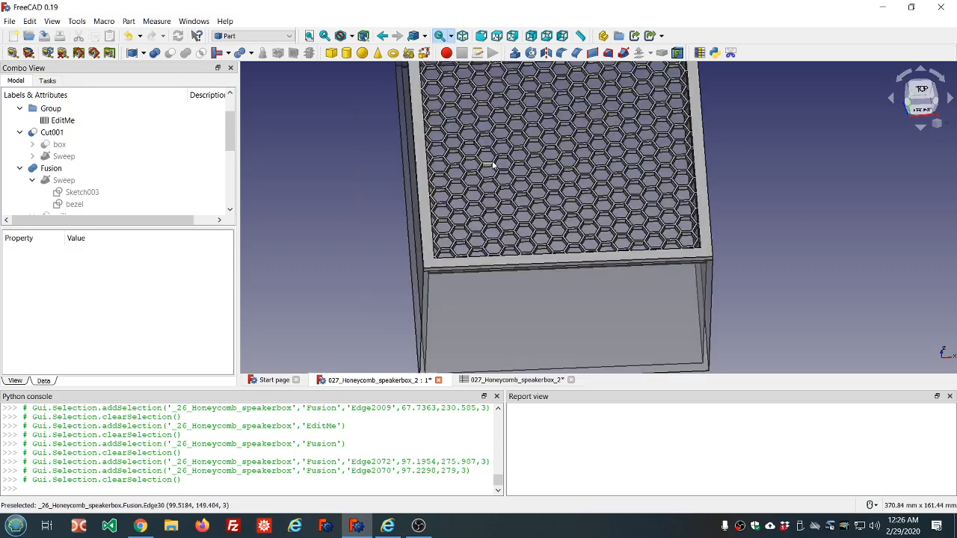
pyautogui.scroll(-3, 493, 165)
pyautogui.scroll(5, 498, 178)
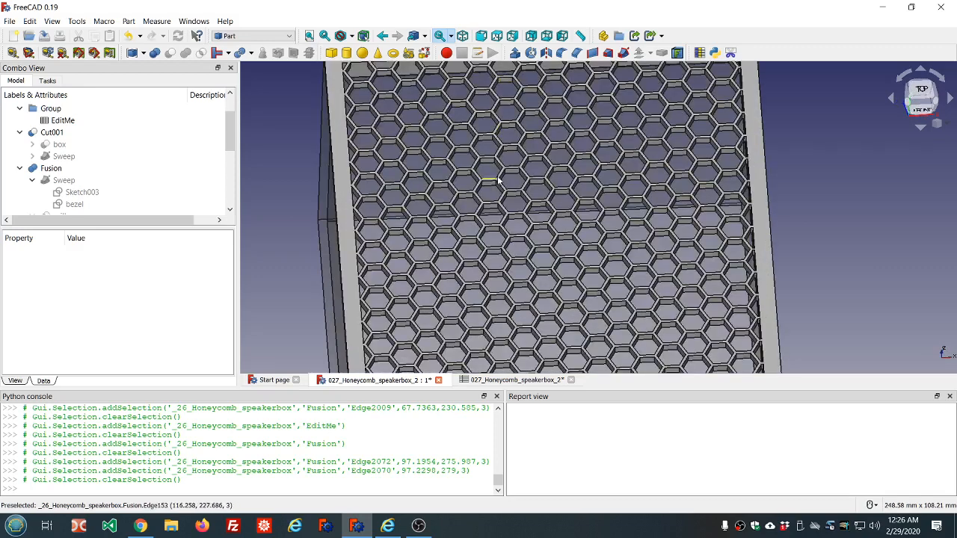
pyautogui.scroll(-4, 523, 183)
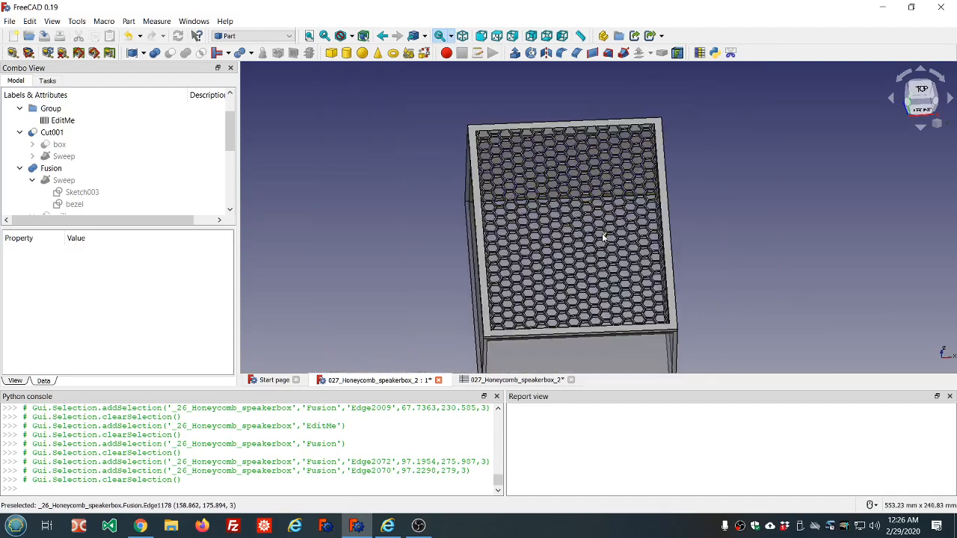
pyautogui.moveTo(604, 238); pyautogui.dragTo(598, 260, button='middle')
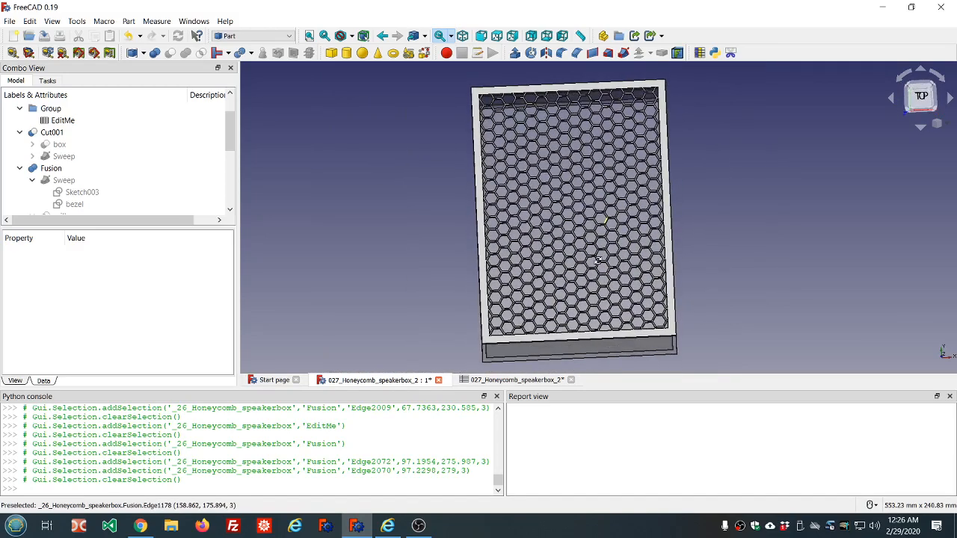
# Step: Zoom in and out across the grill to inspect the hexagon pattern against the bezel border
pyautogui.scroll(-2, 599, 260)
pyautogui.scroll(2, 658, 251)
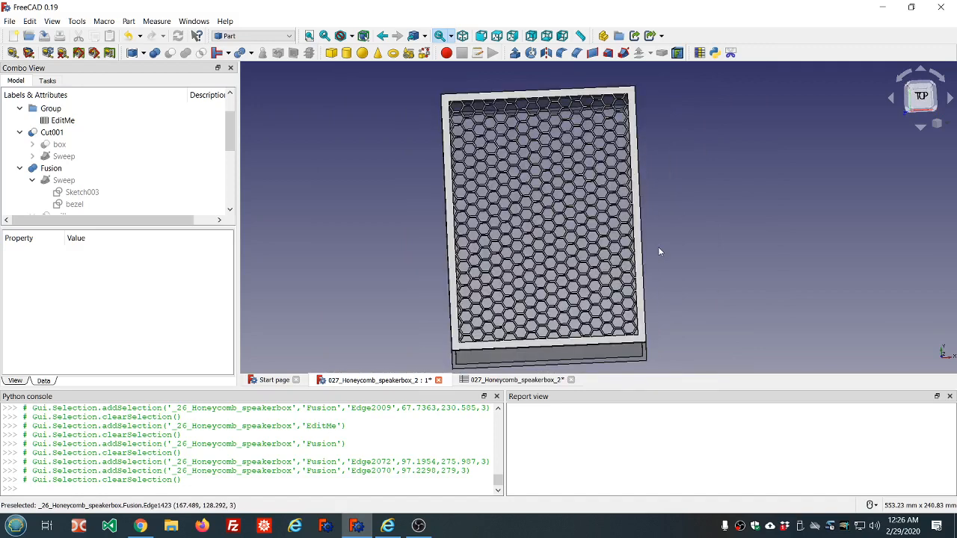
pyautogui.scroll(2, 658, 251)
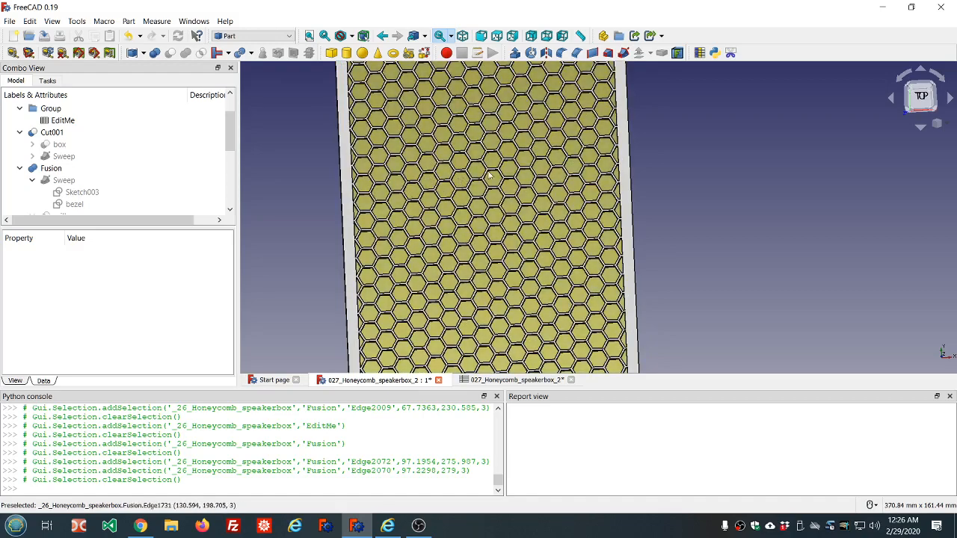
pyautogui.scroll(-2, 490, 178)
pyautogui.moveTo(513, 198); pyautogui.dragTo(521, 155, button='middle')
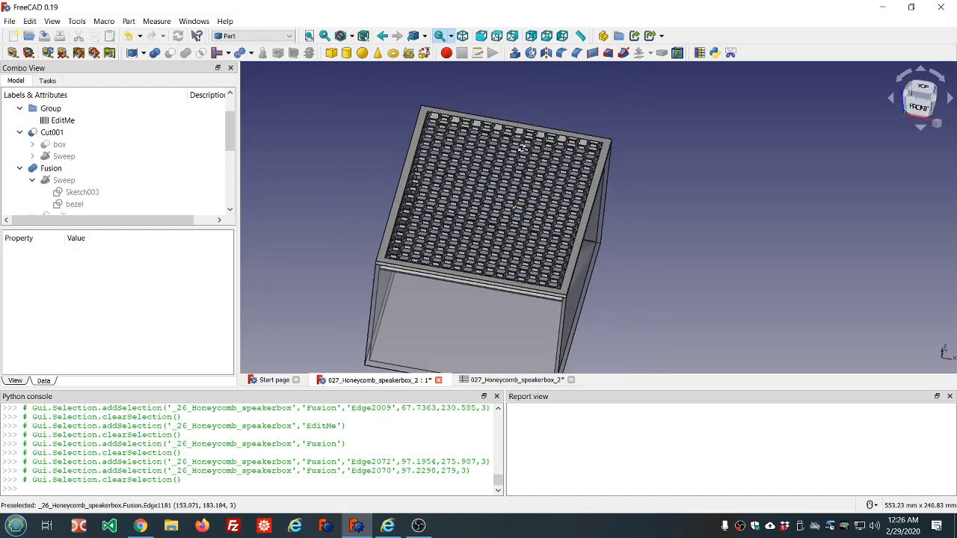
pyautogui.scroll(3, 416, 254)
pyautogui.scroll(2, 417, 254)
pyautogui.moveTo(453, 253); pyautogui.dragTo(457, 293, button='middle')
pyautogui.scroll(-6, 457, 293)
pyautogui.scroll(-4, 484, 279)
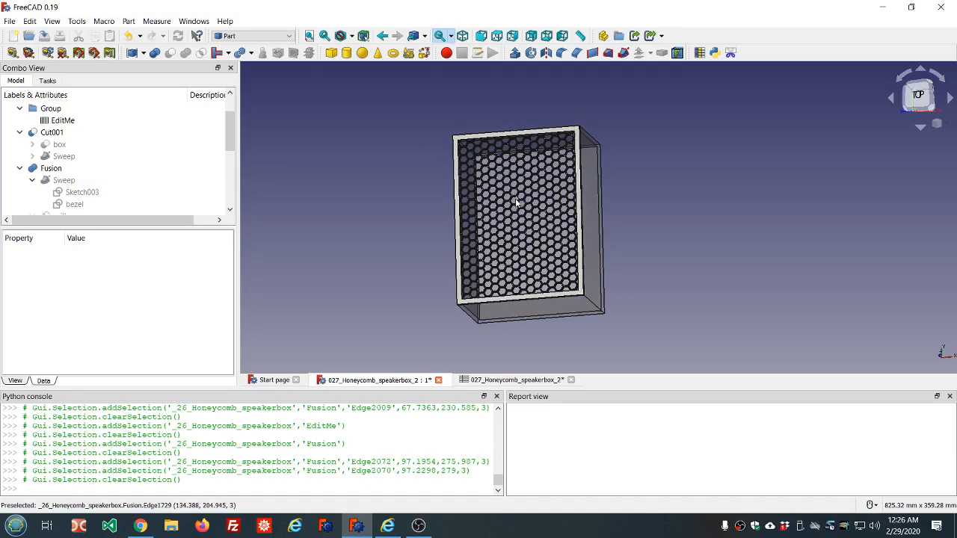
pyautogui.scroll(-1, 516, 202)
pyautogui.scroll(3, 508, 200)
pyautogui.scroll(-1, 505, 198)
pyautogui.scroll(2, 505, 198)
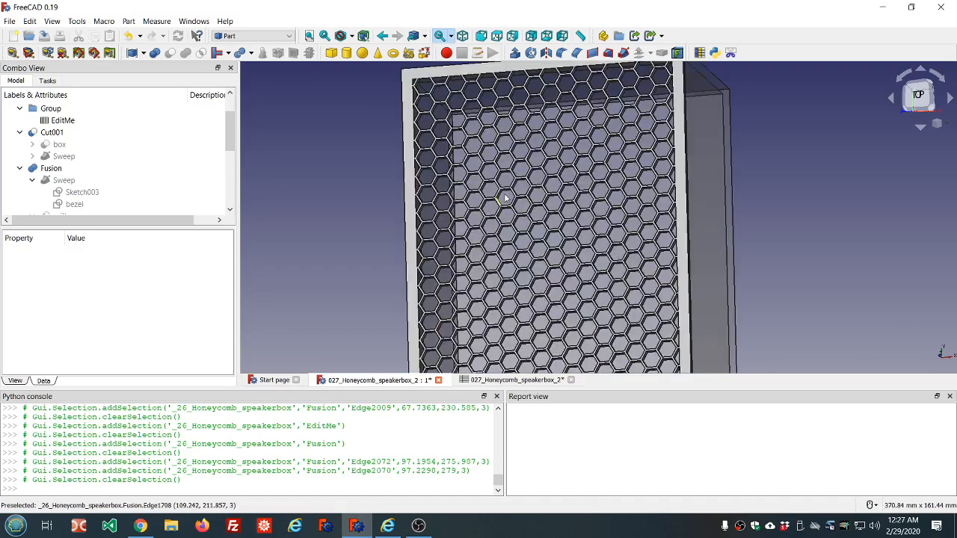
pyautogui.moveTo(505, 198); pyautogui.dragTo(532, 190, button='middle')
pyautogui.scroll(-2, 532, 189)
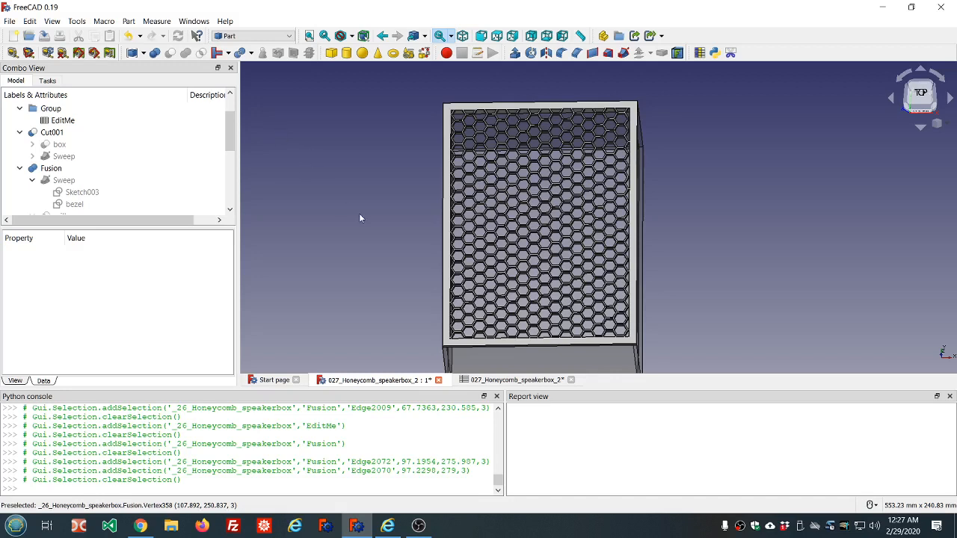
# Step: Orbit toward the front and zoom in on the bezel's upper edge and groove
pyautogui.moveTo(553, 249); pyautogui.dragTo(566, 180, button='middle')
pyautogui.scroll(3, 486, 223)
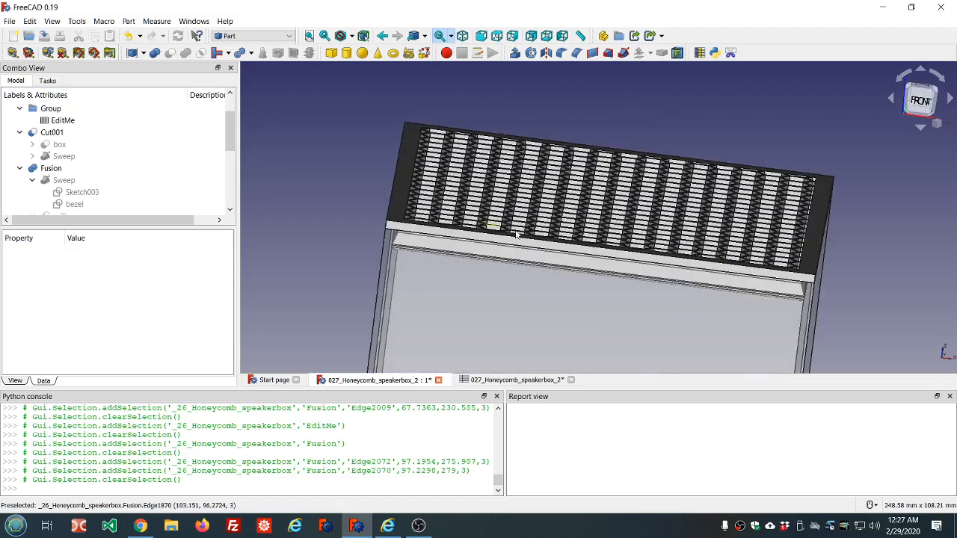
pyautogui.moveTo(519, 230); pyautogui.dragTo(527, 219, button='middle')
pyautogui.scroll(6, 438, 194)
pyautogui.scroll(-4, 439, 194)
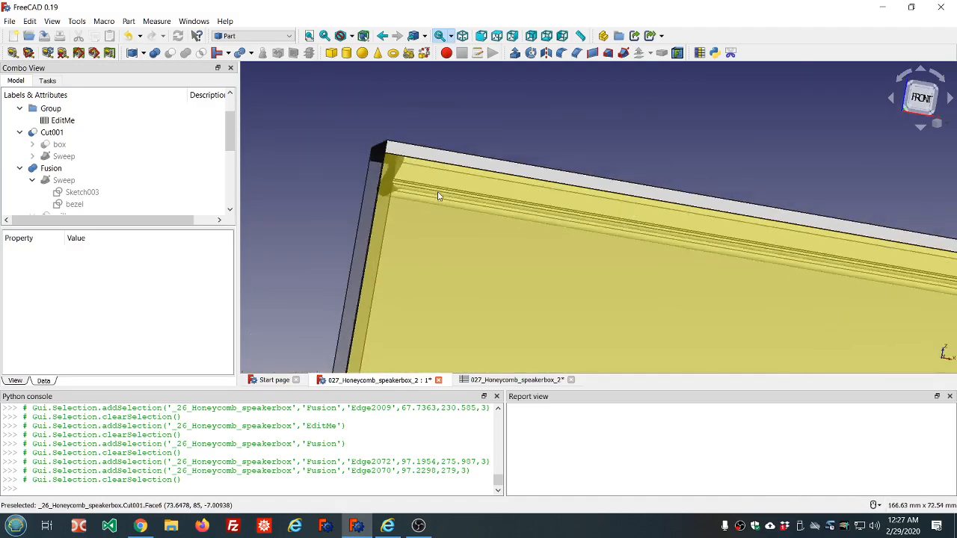
pyautogui.scroll(-6, 589, 200)
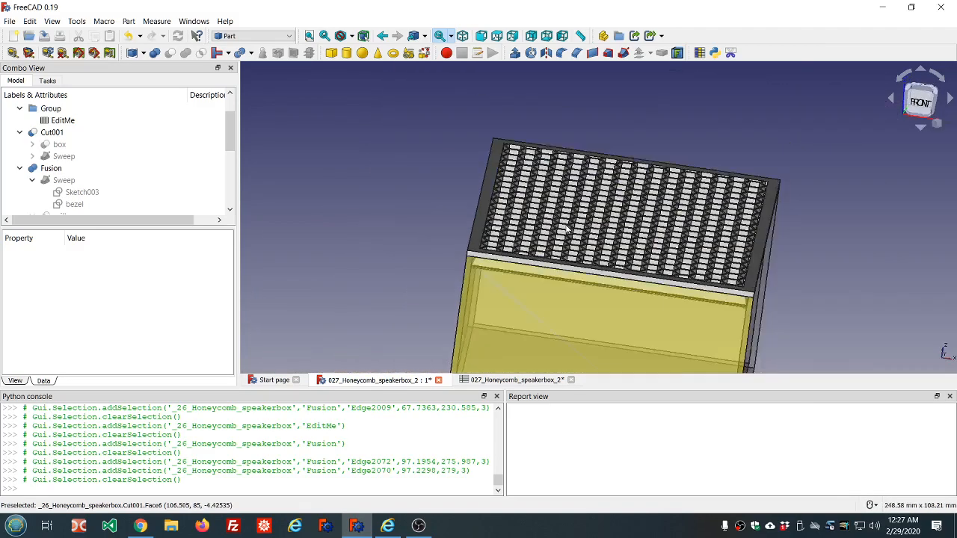
# Step: Orbit back over the grill and zoom in on the hexagons near its side edge
pyautogui.moveTo(646, 213); pyautogui.dragTo(638, 237, button='middle')
pyautogui.moveTo(571, 174); pyautogui.dragTo(572, 224, button='middle')
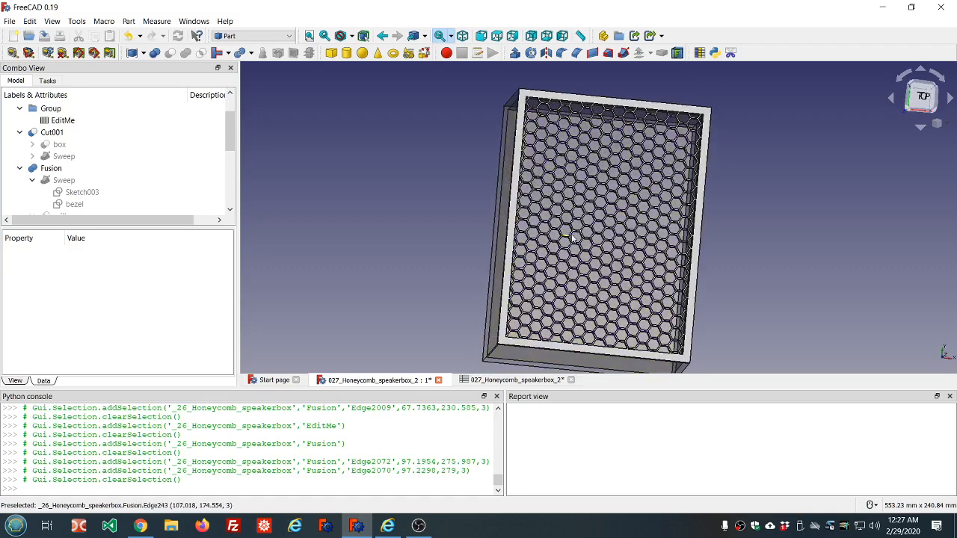
pyautogui.moveTo(638, 252); pyautogui.dragTo(652, 219, button='middle')
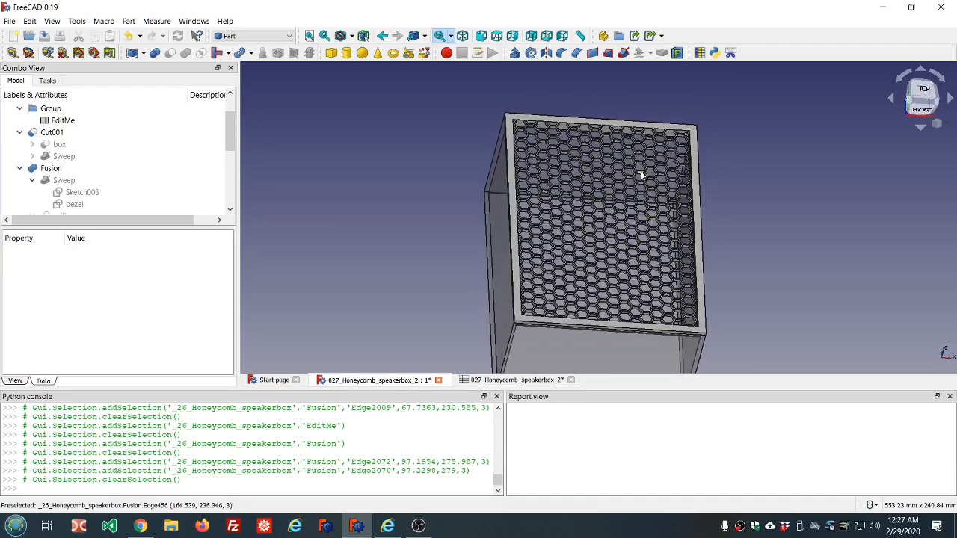
pyautogui.scroll(5, 641, 174)
pyautogui.scroll(-4, 641, 175)
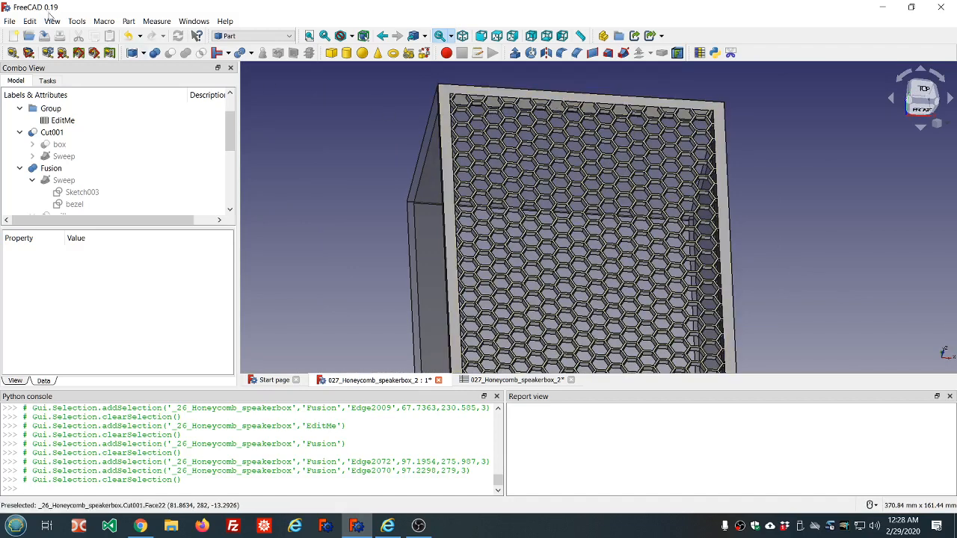
# Step: Open the Addon manager, browse the workbenches list, and close it
pyautogui.click(75, 22)
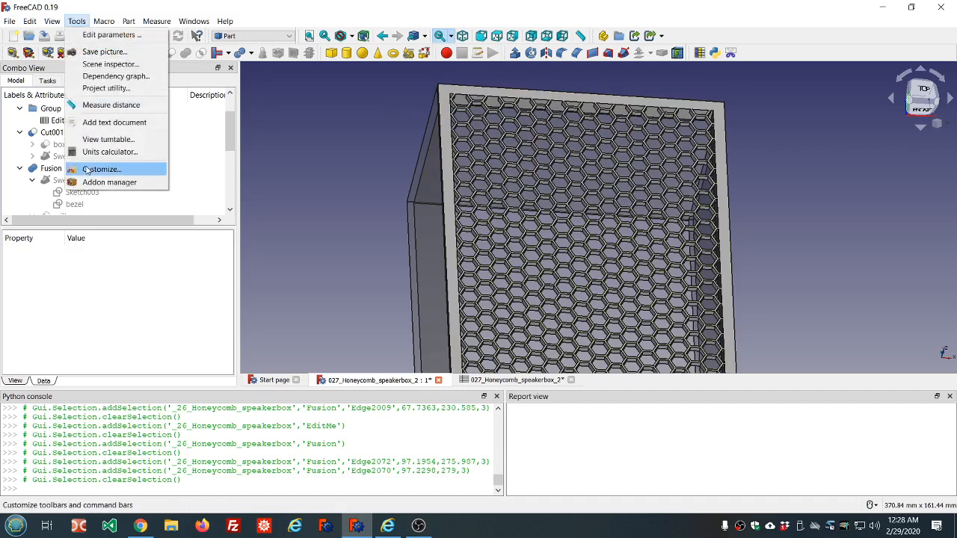
pyautogui.click(91, 181)
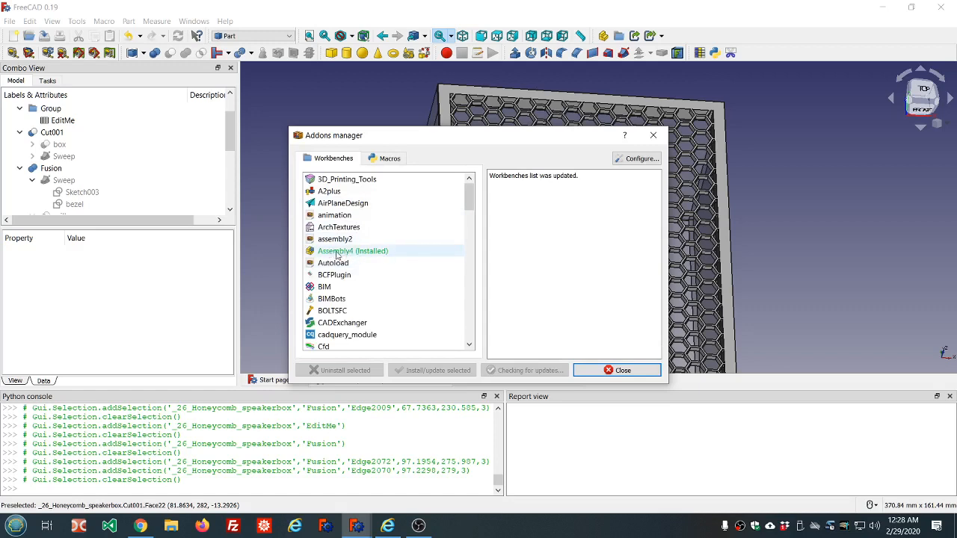
pyautogui.scroll(-1, 336, 254)
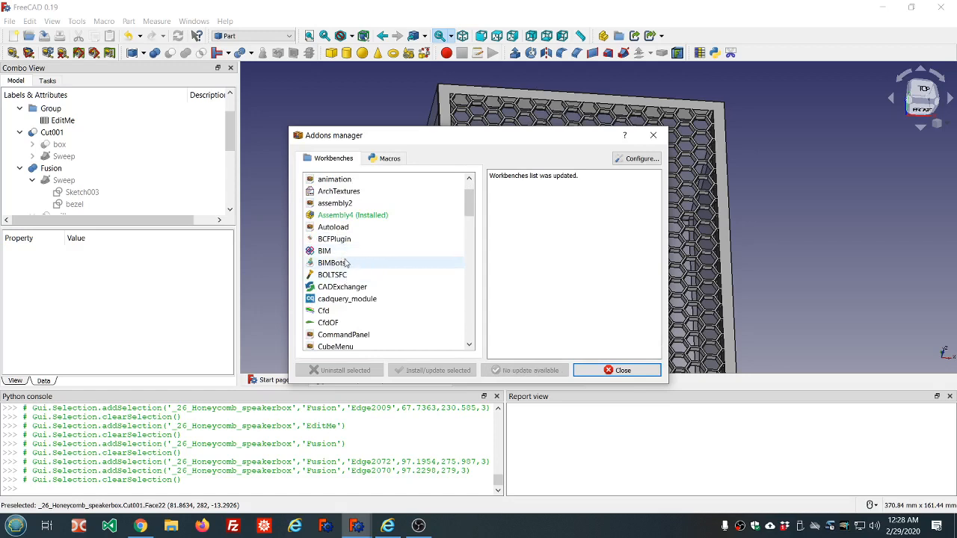
pyautogui.scroll(1, 340, 215)
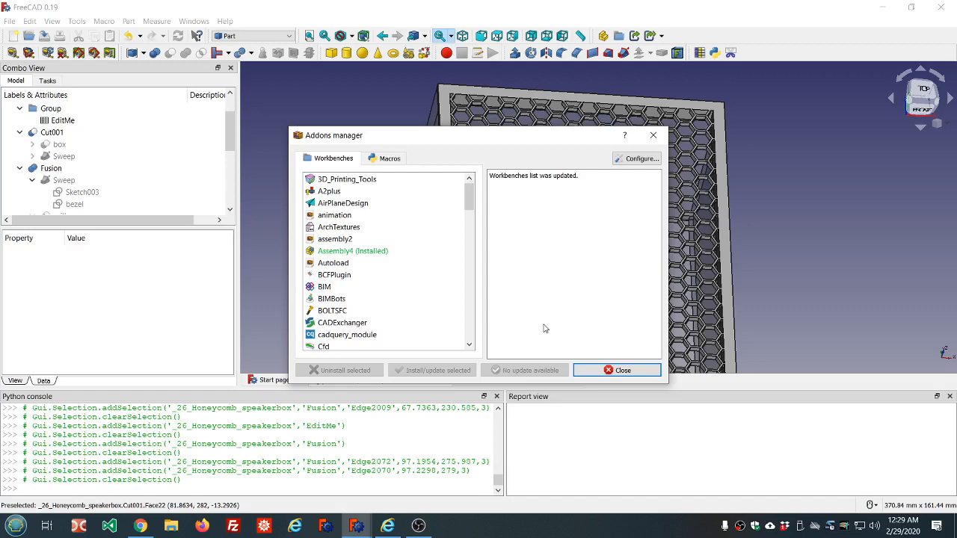
pyautogui.click(604, 371)
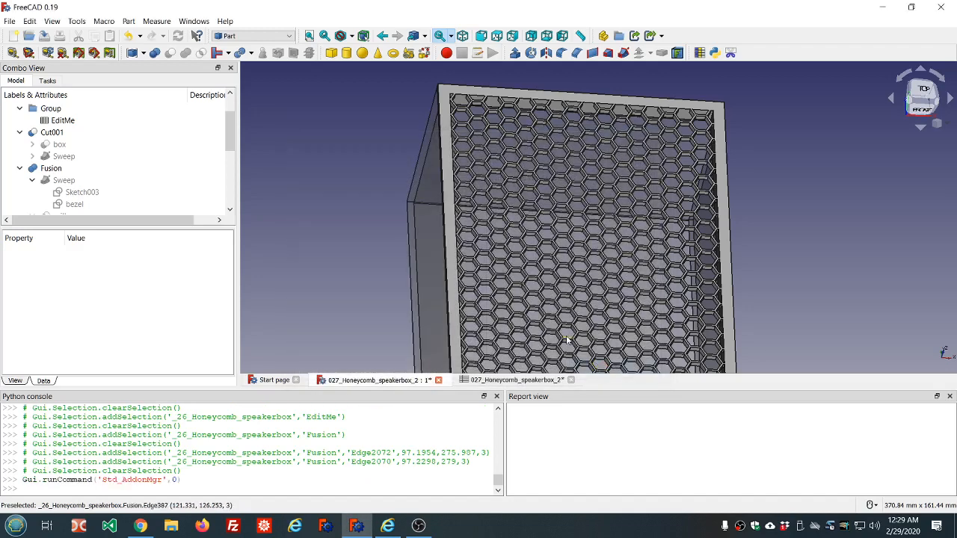